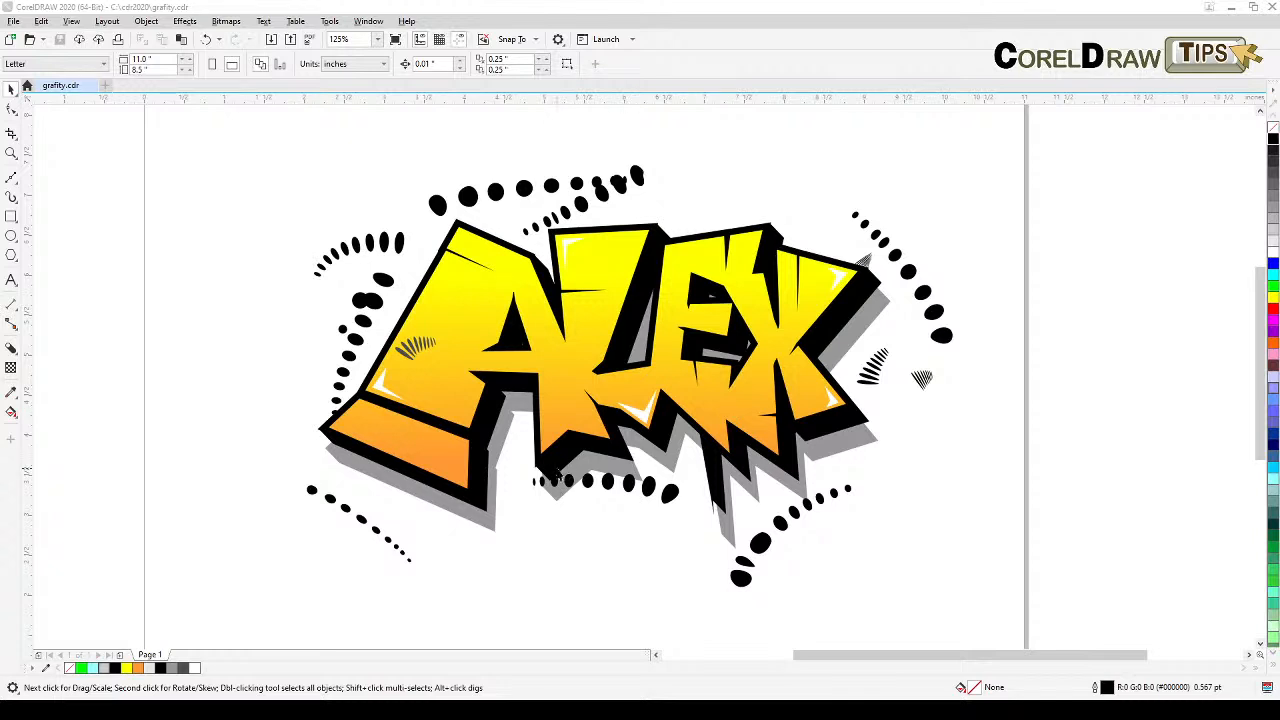
Examine the finished ALEX graffiti lettering and its surrounding ornaments, both close up and as a whole
{"action": "scroll", "coordinate": [568, 470], "scroll_direction": "down", "scroll_amount": 2}
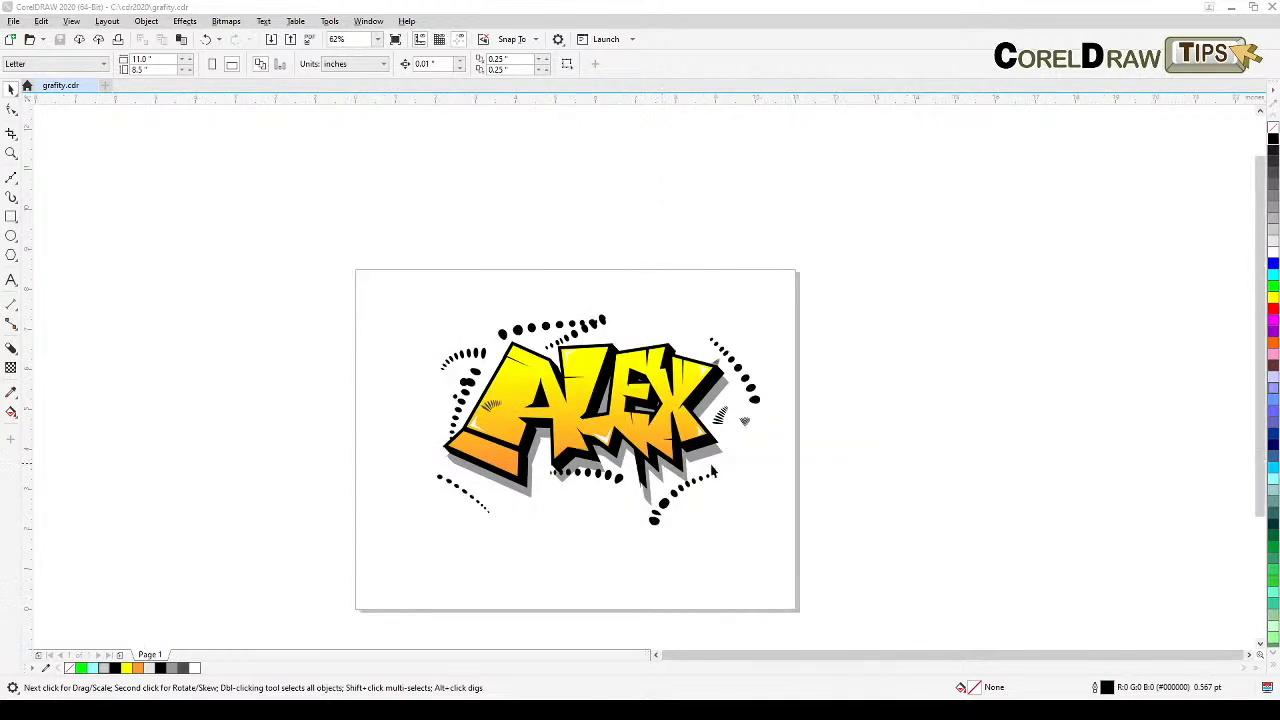
{"action": "scroll", "coordinate": [808, 468], "scroll_direction": "up", "scroll_amount": 2}
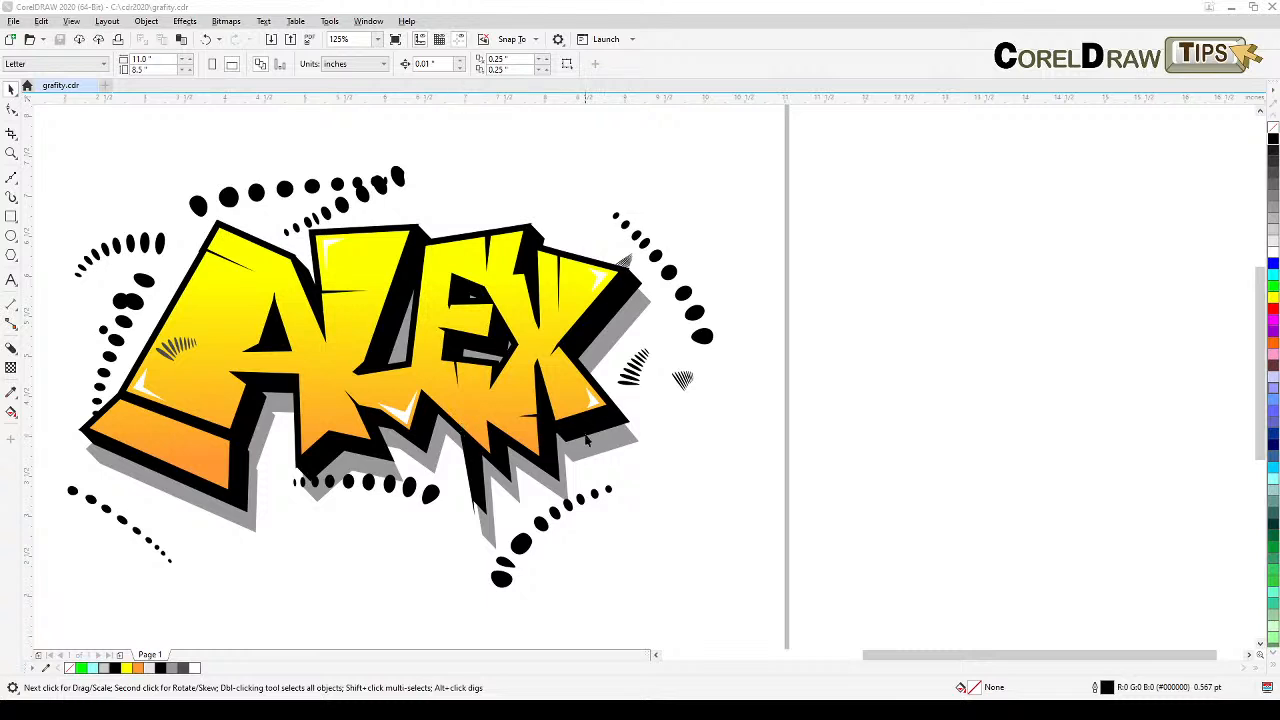
{"action": "left_click_drag", "start_coordinate": [586, 446], "coordinate": [595, 438]}
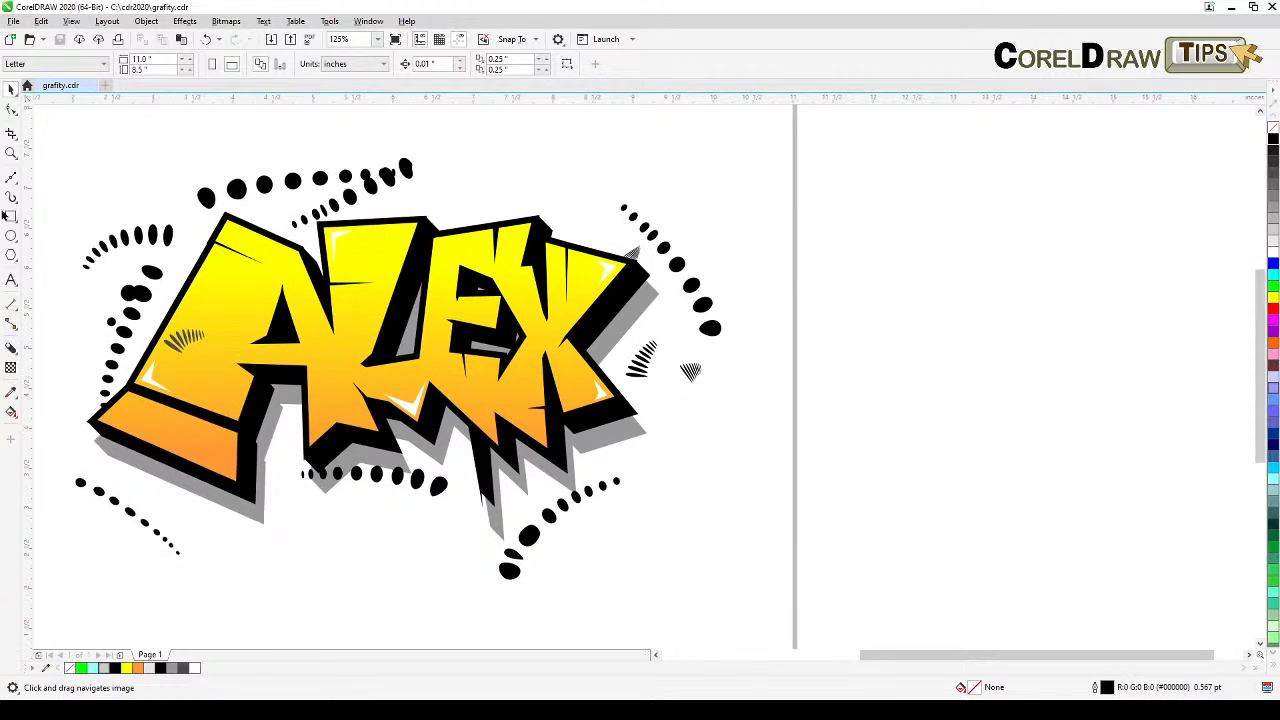
{"action": "scroll", "coordinate": [373, 323], "scroll_direction": "up", "scroll_amount": 2}
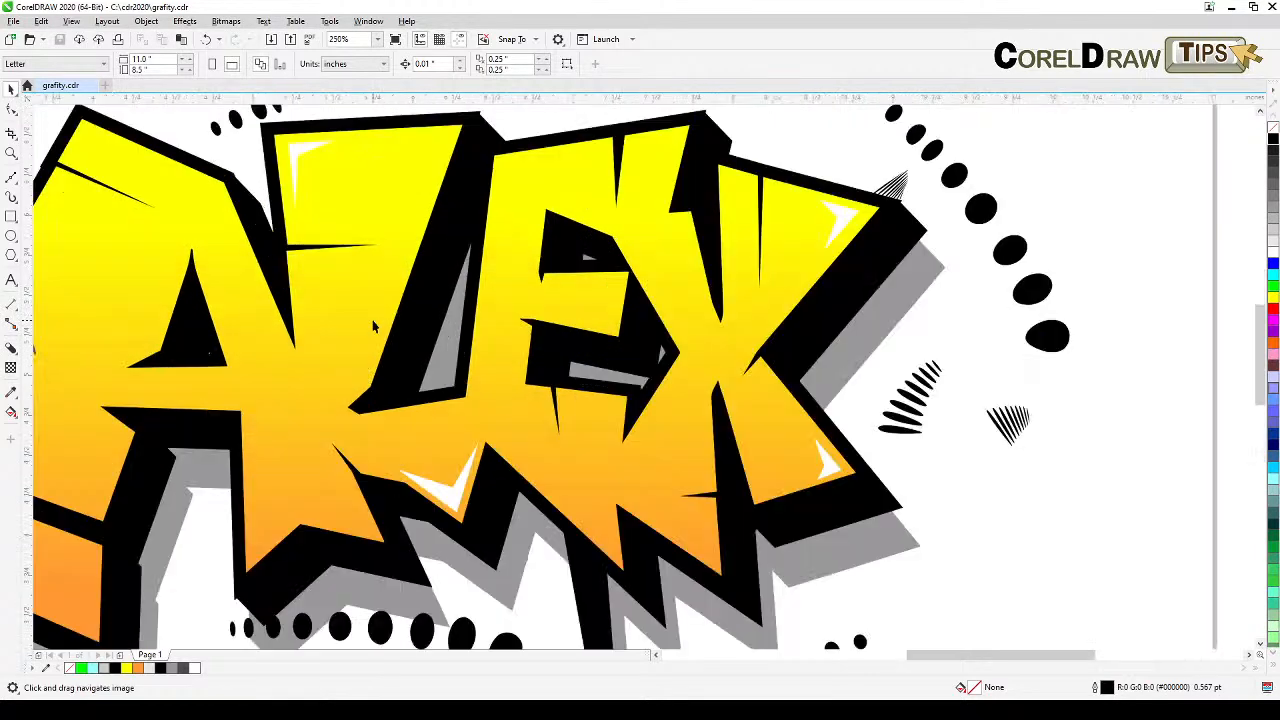
{"action": "scroll", "coordinate": [365, 323], "scroll_direction": "down", "scroll_amount": 2}
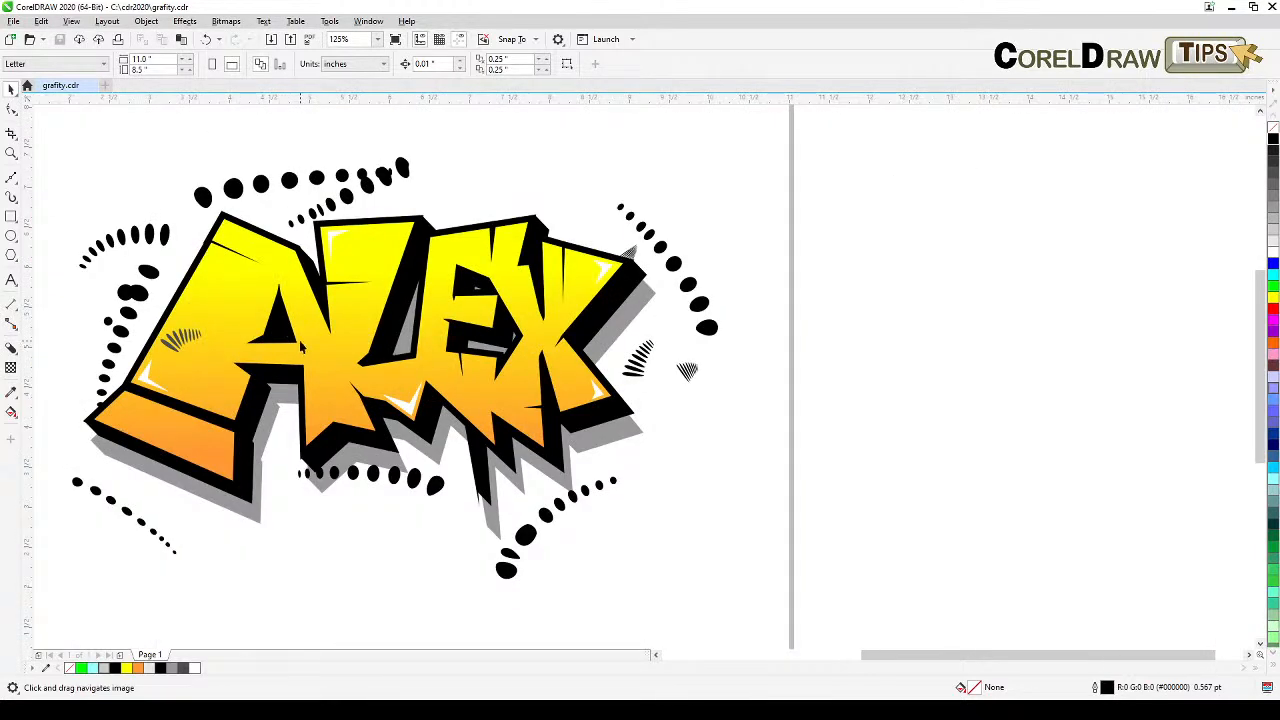
{"action": "scroll", "coordinate": [301, 345], "scroll_direction": "up", "scroll_amount": 1}
{"action": "left_click_drag", "start_coordinate": [304, 345], "coordinate": [491, 390]}
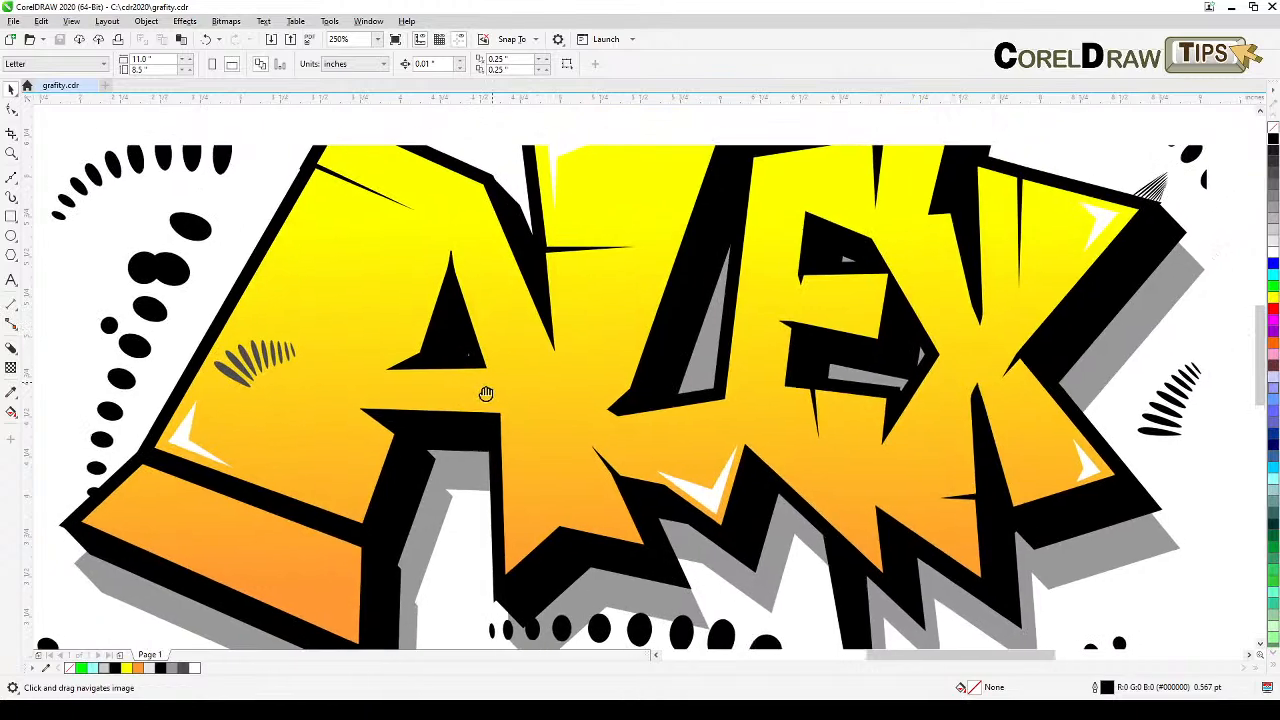
{"action": "scroll", "coordinate": [491, 390], "scroll_direction": "down", "scroll_amount": 2}
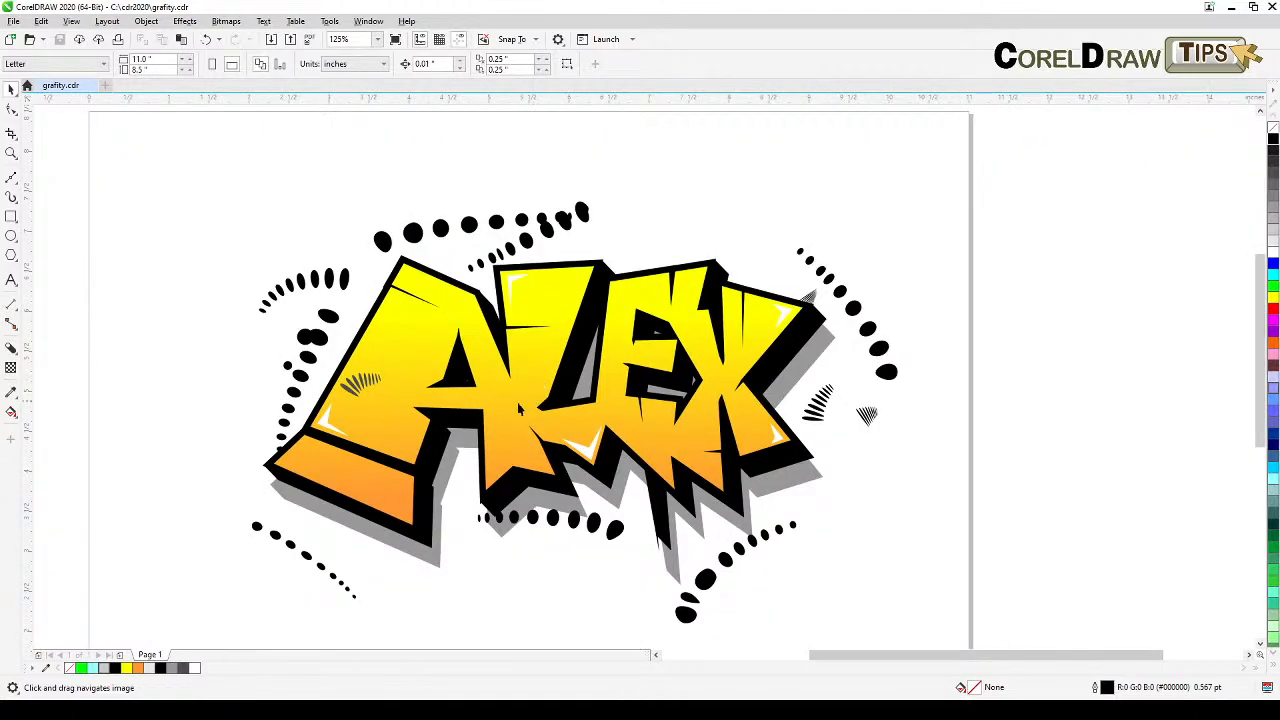
{"action": "scroll", "coordinate": [502, 412], "scroll_direction": "up", "scroll_amount": 1}
{"action": "left_click_drag", "start_coordinate": [503, 414], "coordinate": [532, 357]}
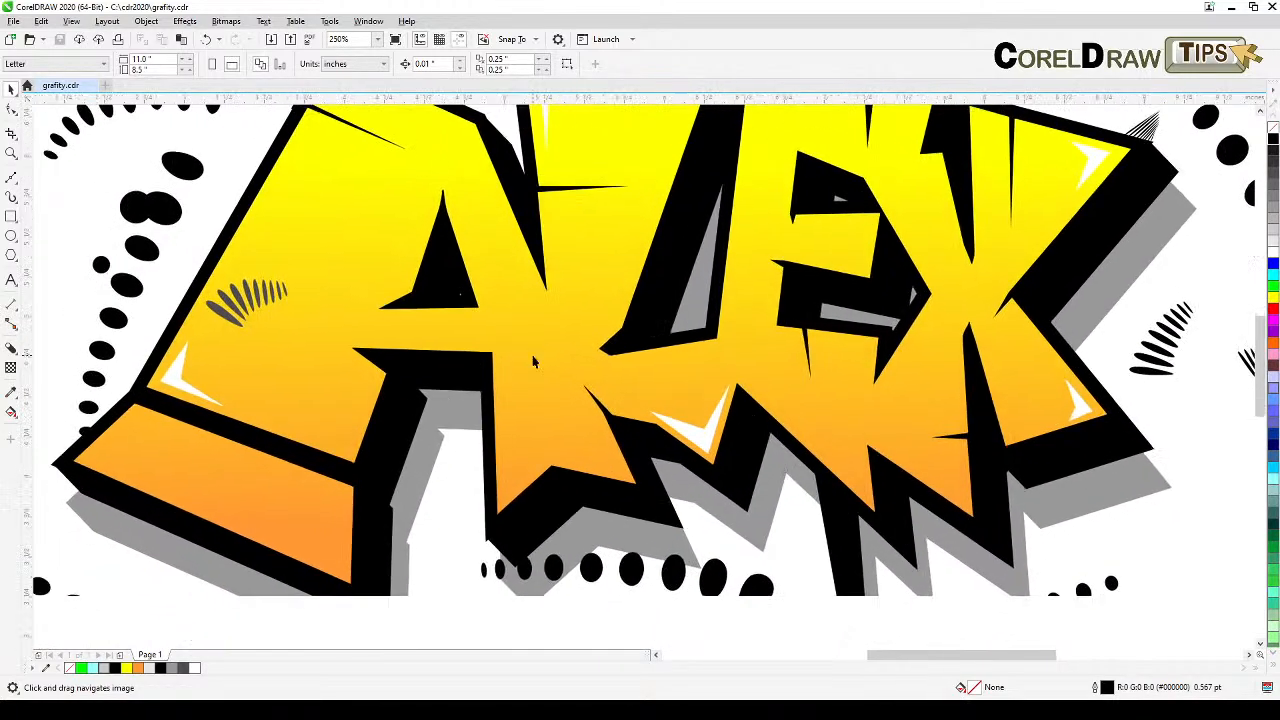
{"action": "scroll", "coordinate": [464, 433], "scroll_direction": "down", "scroll_amount": 1}
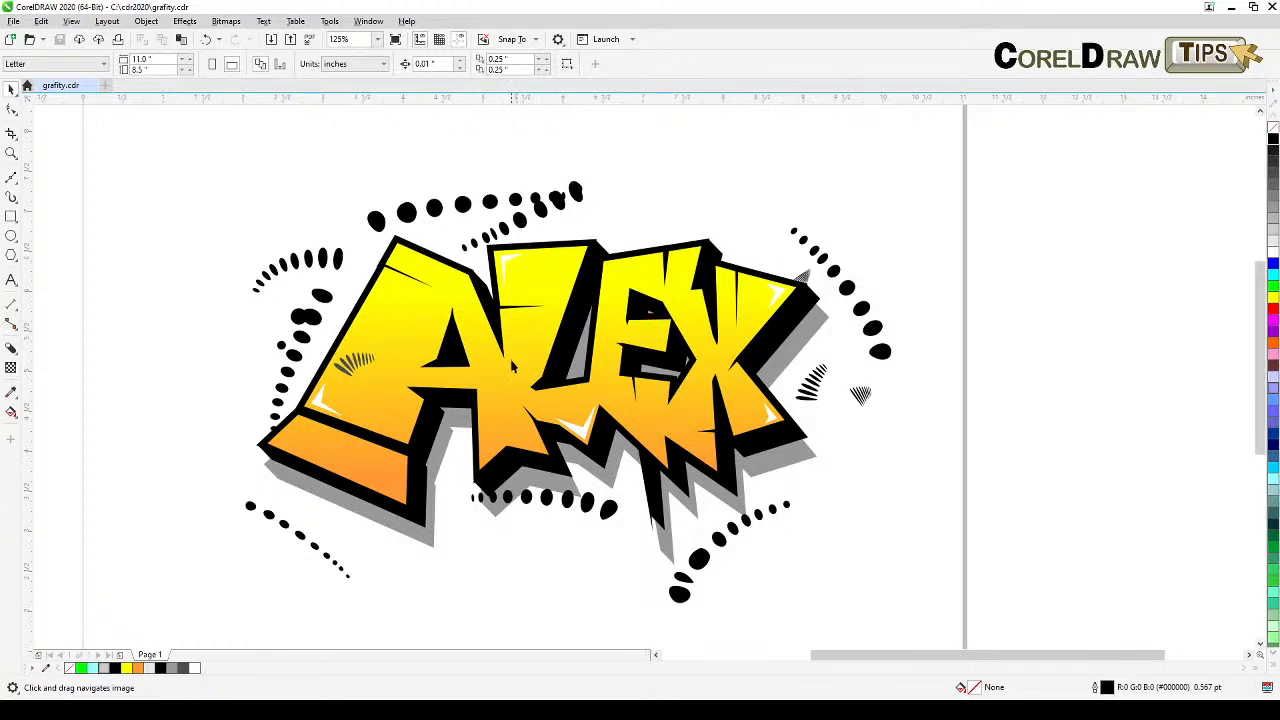
{"action": "scroll", "coordinate": [355, 399], "scroll_direction": "up", "scroll_amount": 2}
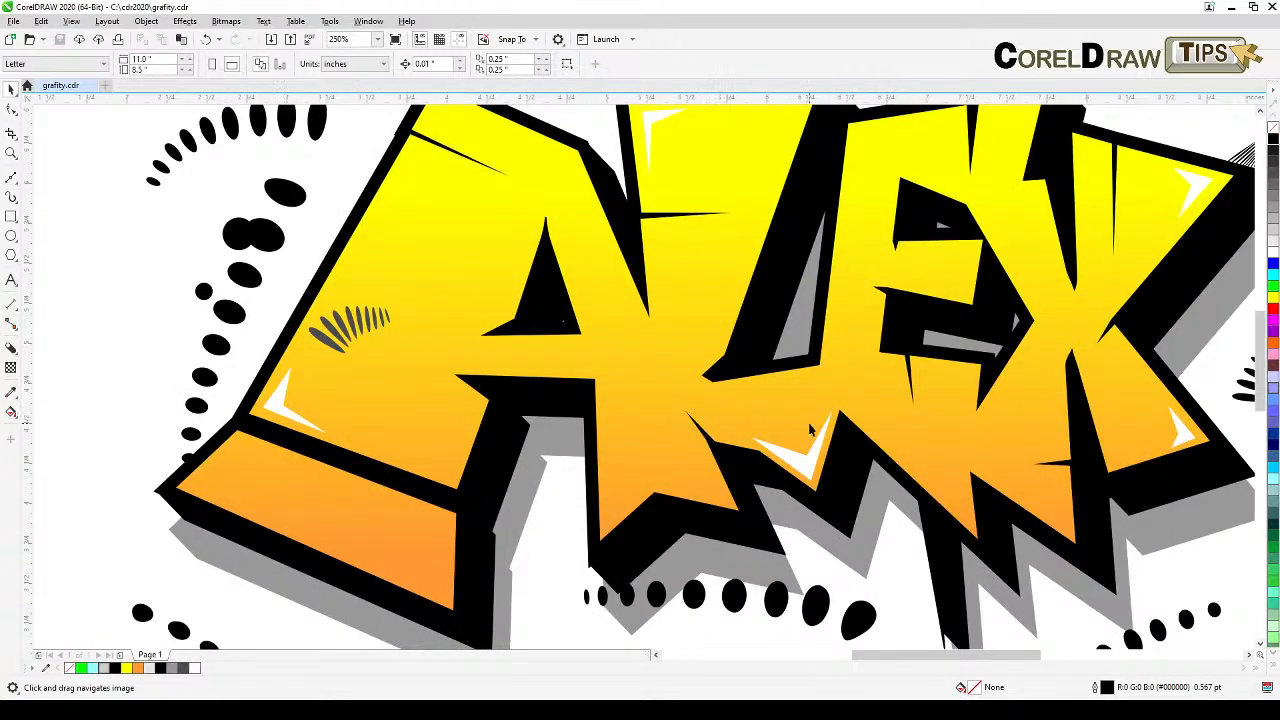
{"action": "scroll", "coordinate": [1086, 458], "scroll_direction": "down", "scroll_amount": 2}
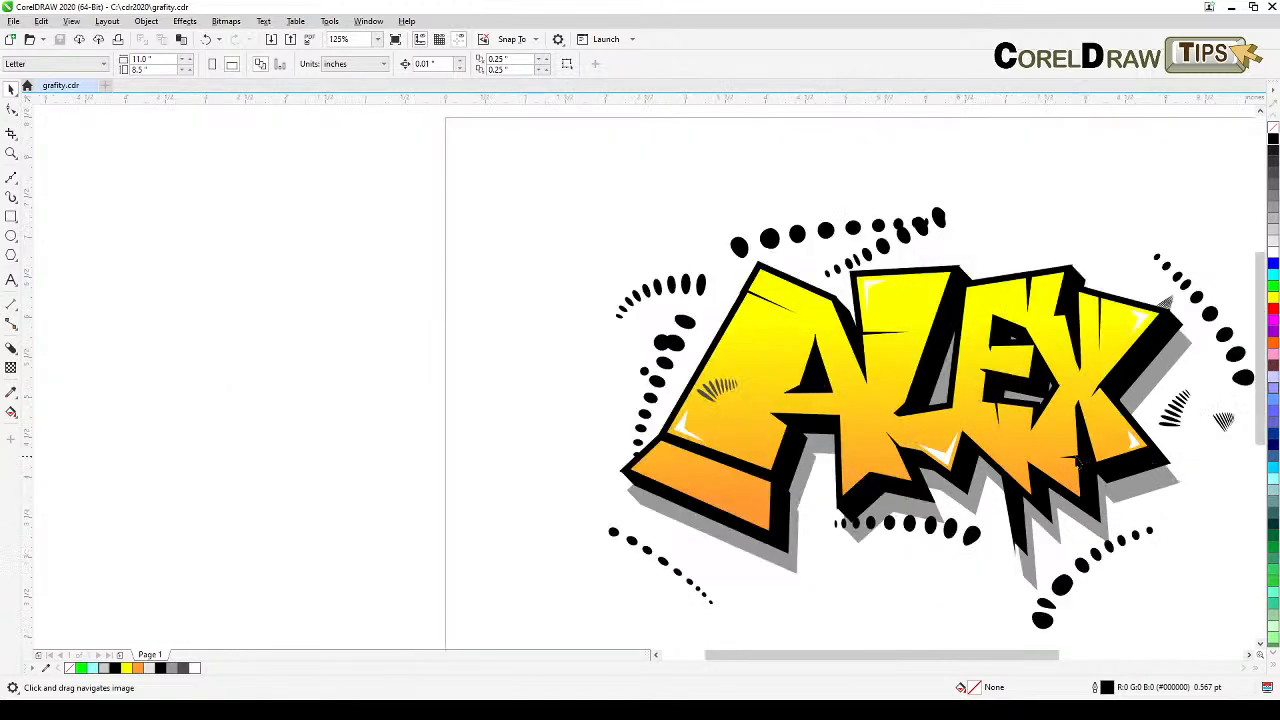
{"action": "left_click_drag", "start_coordinate": [1080, 460], "coordinate": [894, 423]}
{"action": "left_click_drag", "start_coordinate": [1030, 440], "coordinate": [779, 418]}
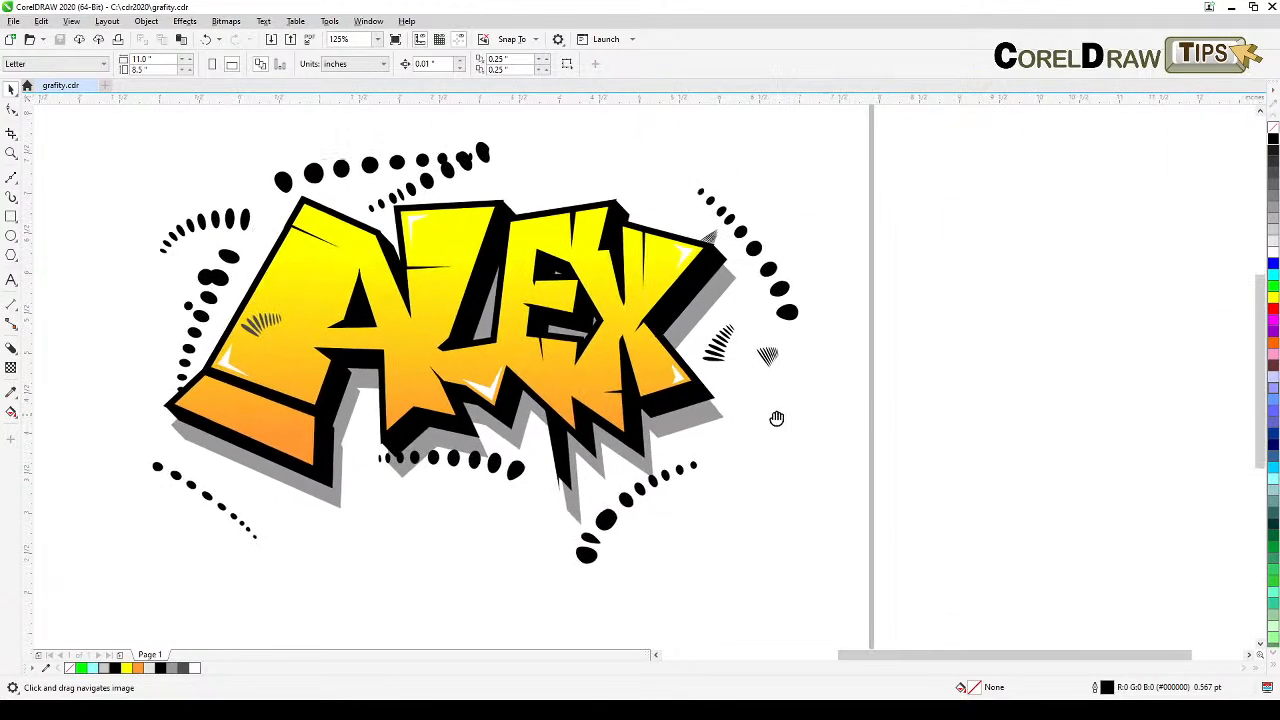
{"action": "left_click_drag", "start_coordinate": [860, 431], "coordinate": [804, 437]}
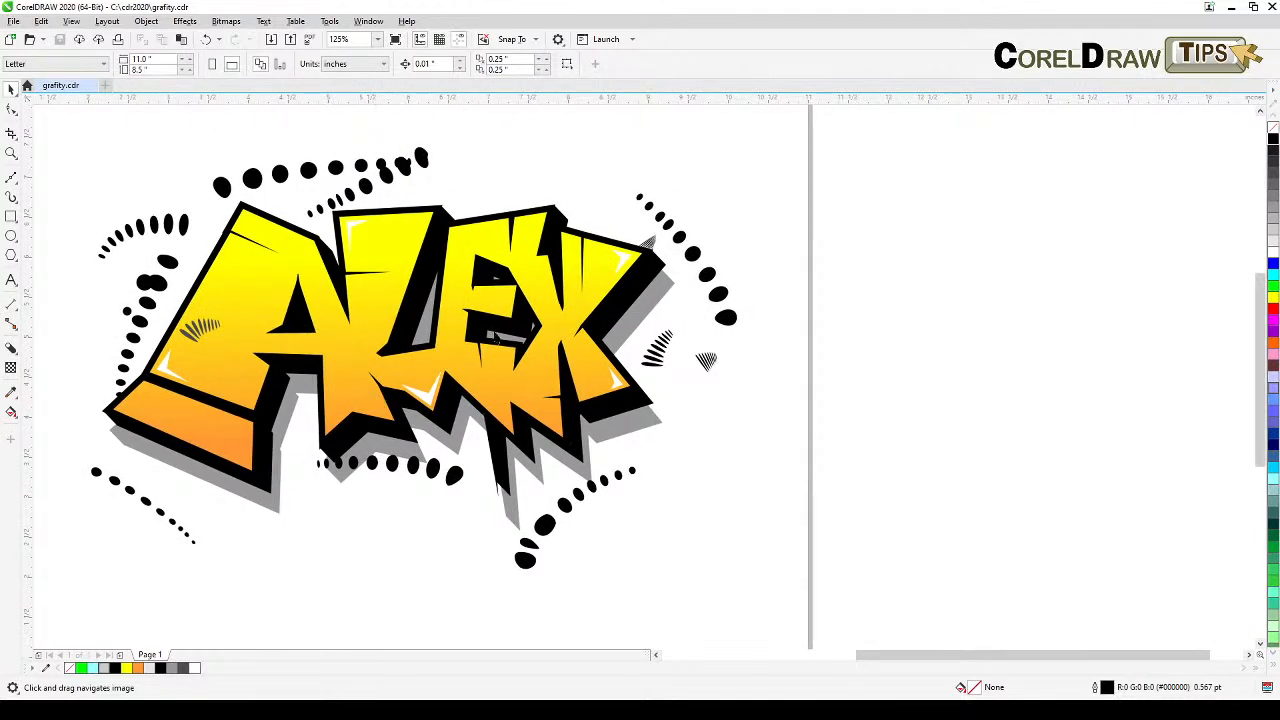
{"action": "scroll", "coordinate": [671, 469], "scroll_direction": "down", "scroll_amount": 1}
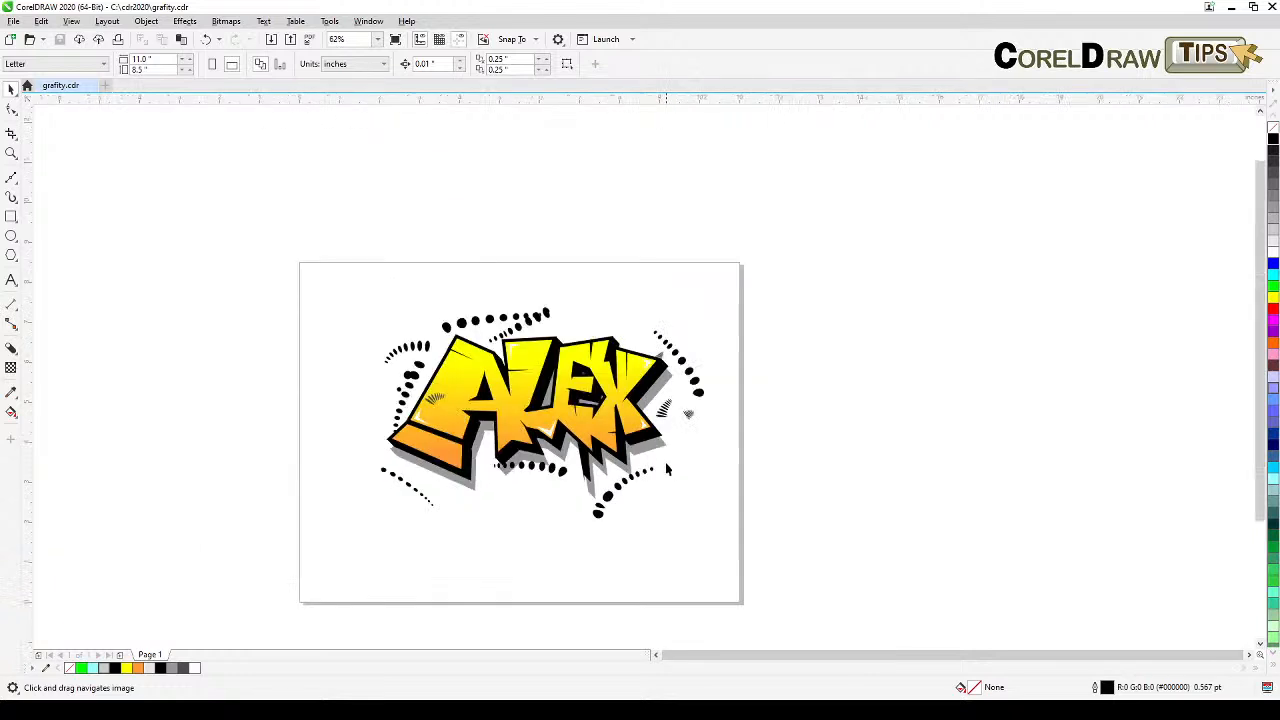
{"action": "left_click_drag", "start_coordinate": [670, 468], "coordinate": [557, 452]}
Add the artistic text "ALEX" in the empty area beside the page, next to the finished graffiti
{"action": "left_click", "coordinate": [11, 152]}
{"action": "mouse_move", "coordinate": [222, 271]}
{"action": "left_mouse_down"}
{"action": "mouse_move", "coordinate": [663, 443]}
{"action": "mouse_move", "coordinate": [969, 505]}
{"action": "left_mouse_up"}
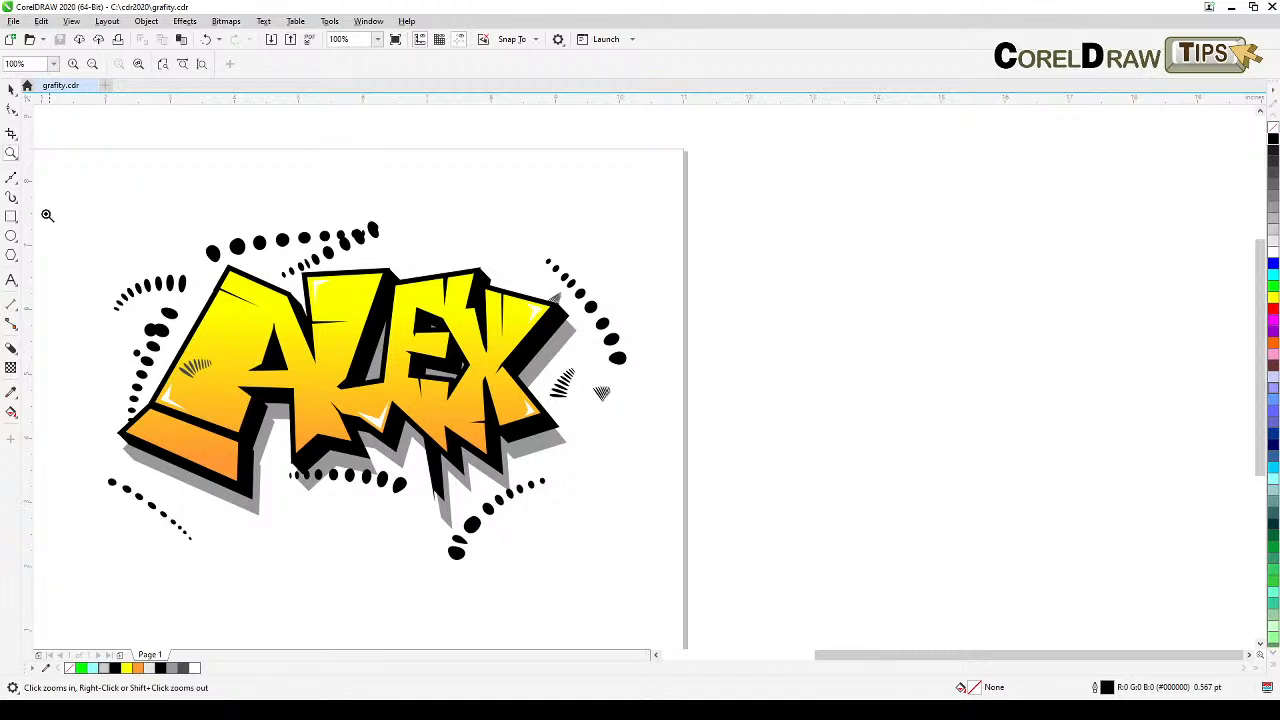
{"action": "left_click", "coordinate": [12, 280]}
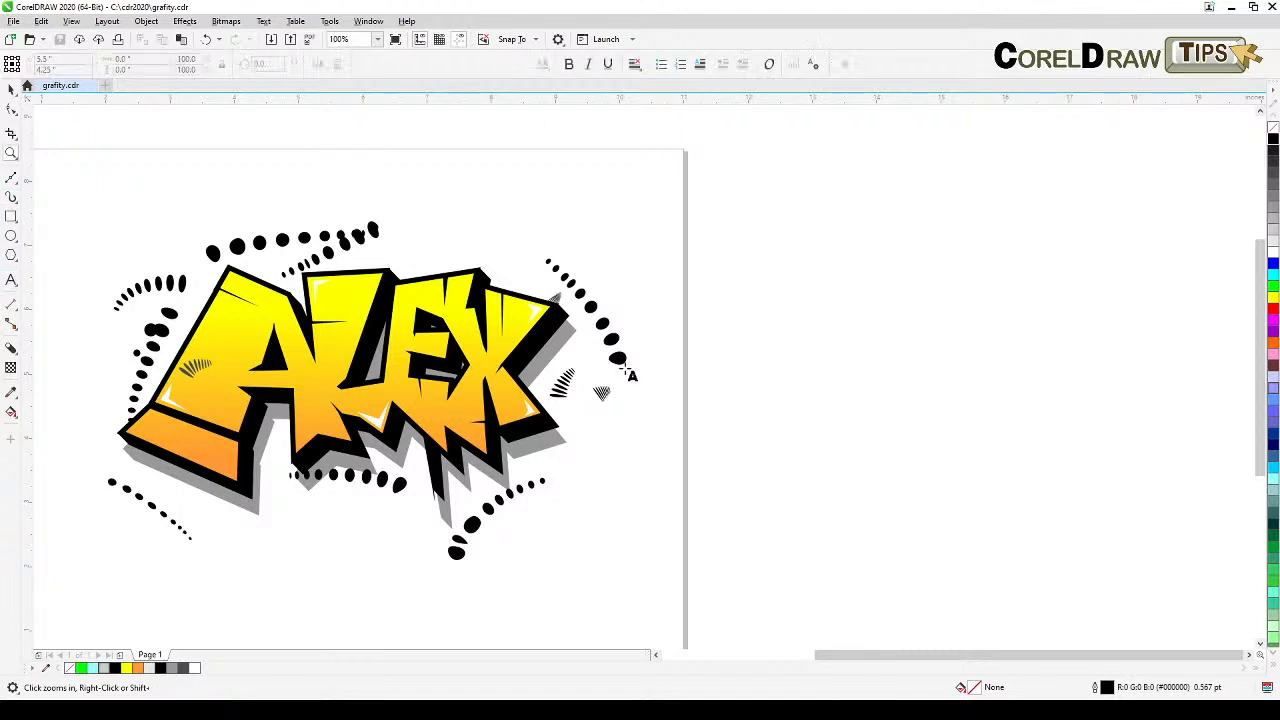
{"action": "left_click", "coordinate": [768, 313]}
{"action": "type", "text": "ALEX"}
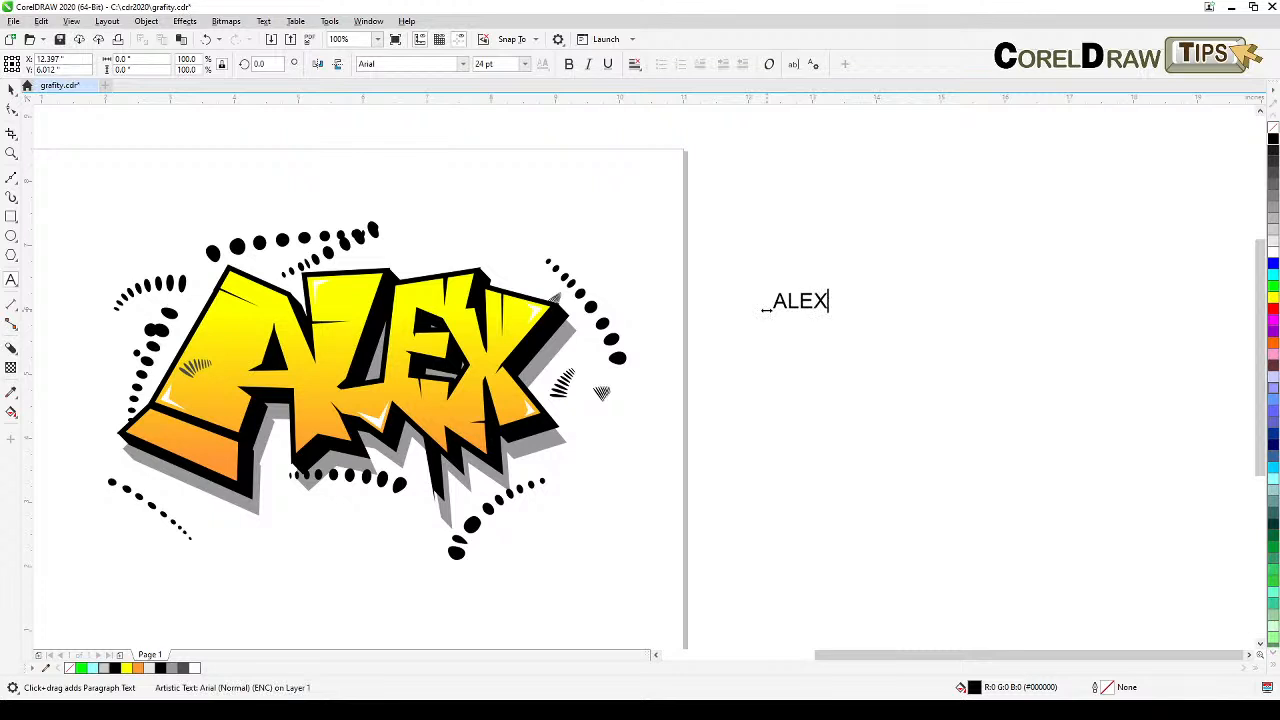
{"action": "key", "text": "Escape"}
{"action": "key", "text": "ctrl+space"}
Enlarge the new ALEX text to about 7.5 inches wide and shift it slightly downward
{"action": "left_click_drag", "start_coordinate": [830, 318], "coordinate": [1152, 496]}
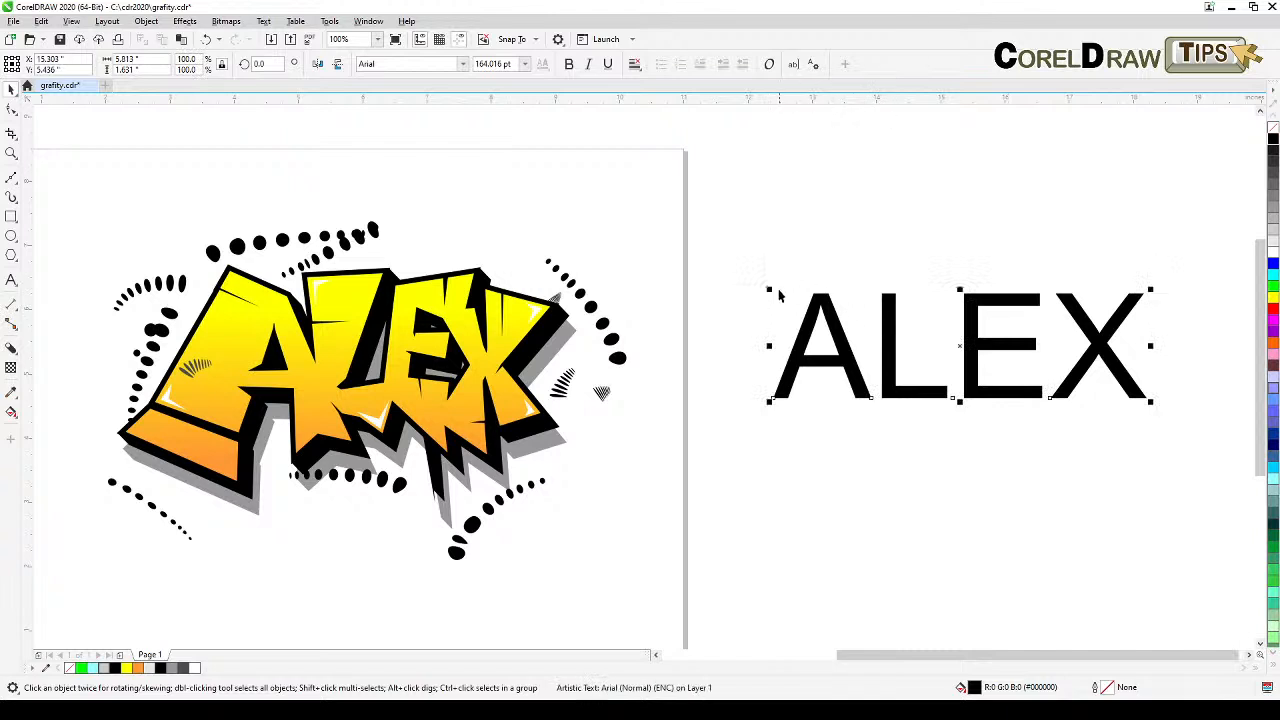
{"action": "left_click_drag", "start_coordinate": [767, 289], "coordinate": [709, 224]}
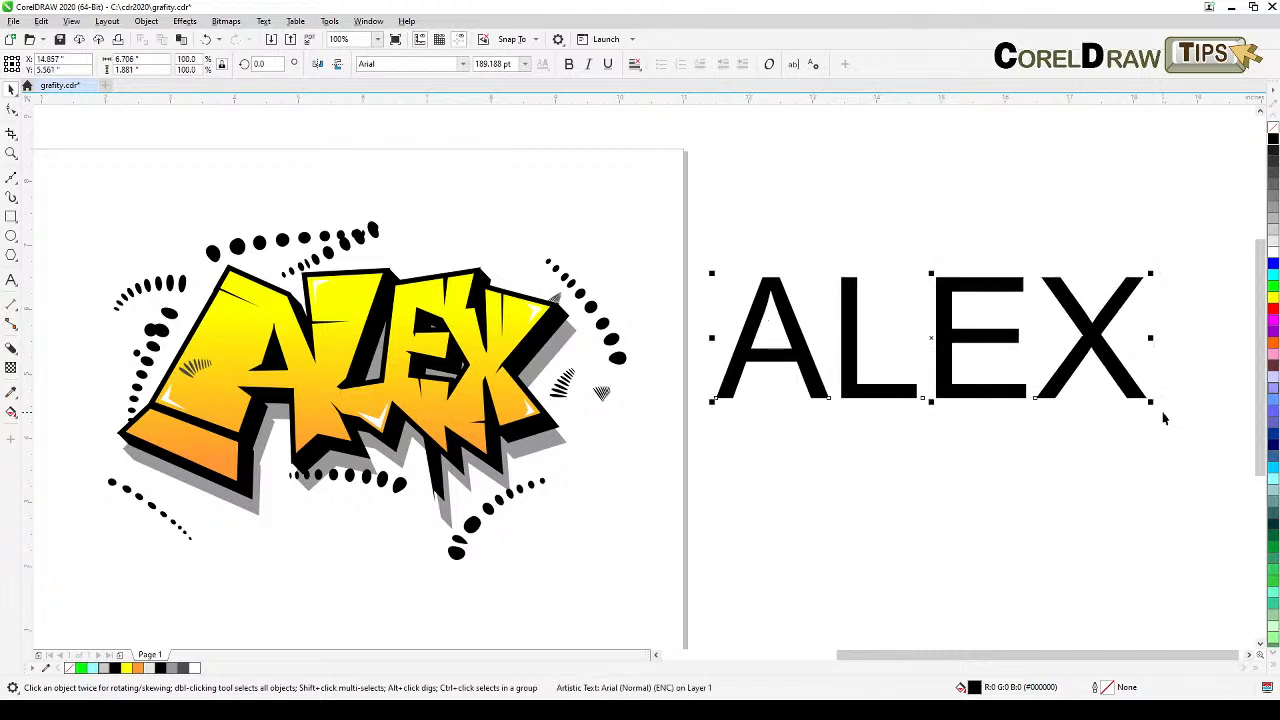
{"action": "left_click_drag", "start_coordinate": [1152, 404], "coordinate": [1203, 443]}
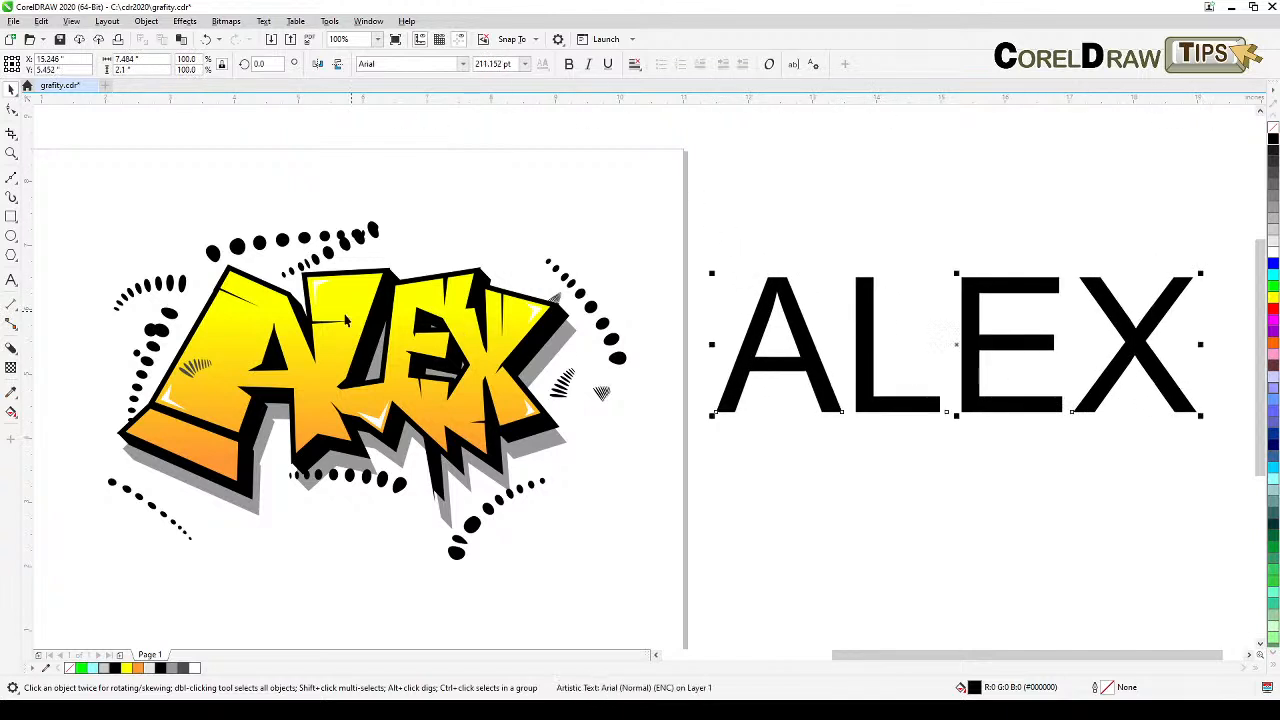
{"action": "left_click_drag", "start_coordinate": [830, 410], "coordinate": [826, 437]}
Change the font of the new ALEX text to Arial Black
{"action": "left_click", "coordinate": [461, 64]}
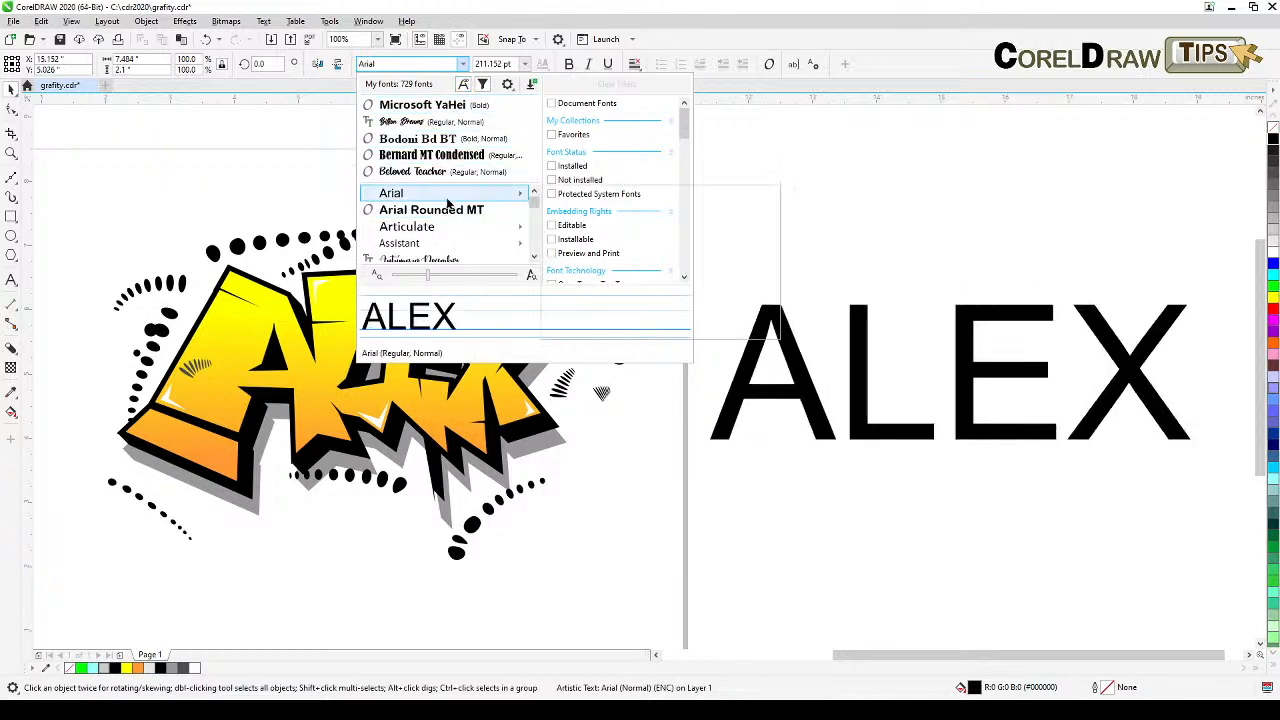
{"action": "mouse_move", "coordinate": [455, 193]}
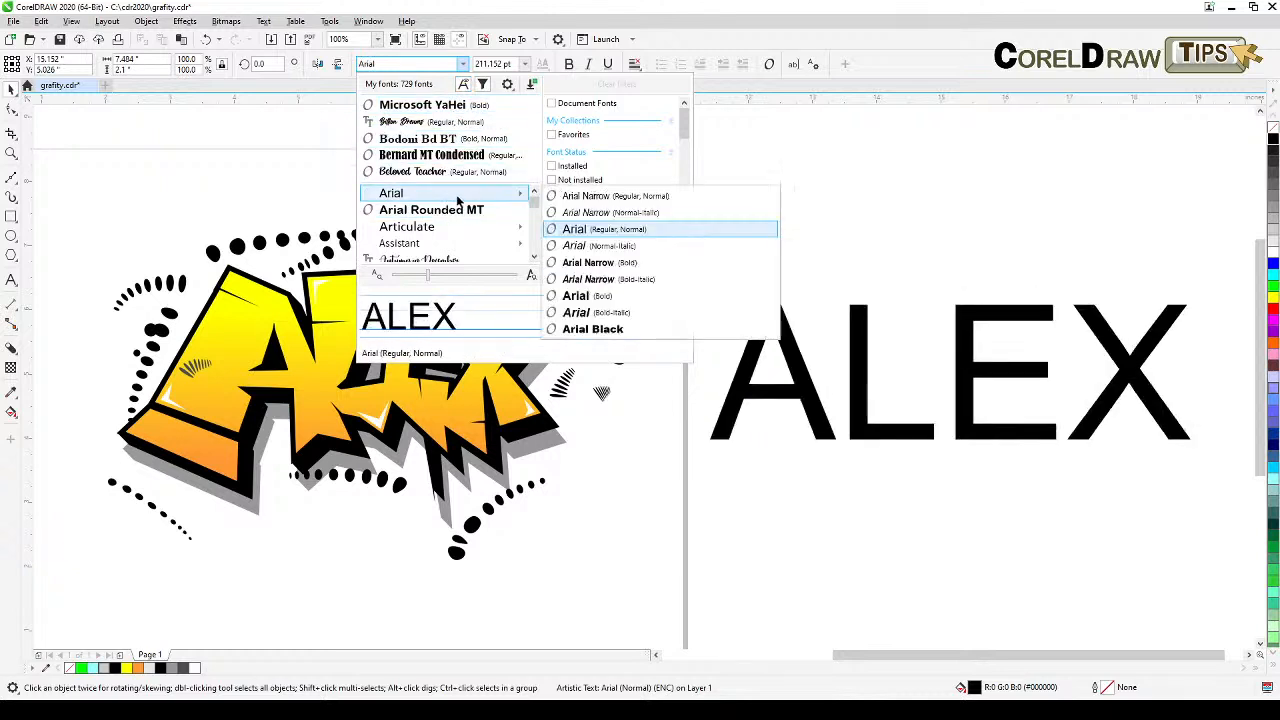
{"action": "left_click", "coordinate": [624, 333]}
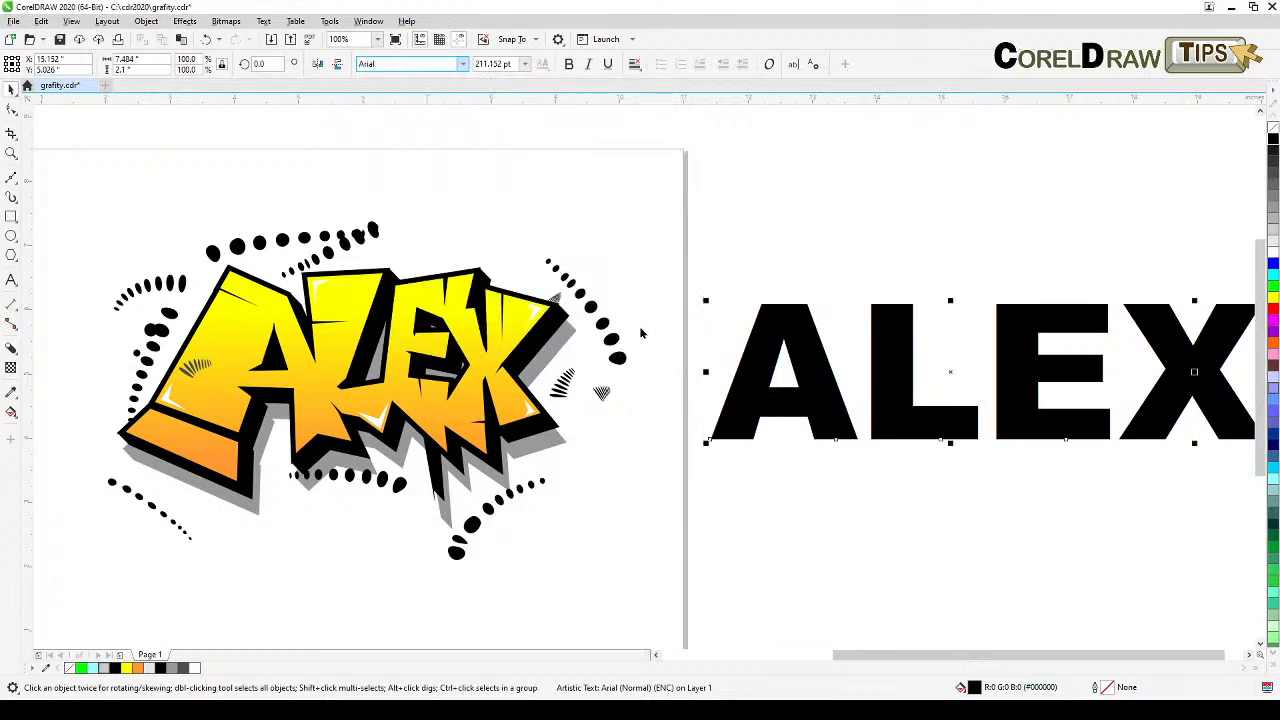
Tighten the character spacing of the ALEX text with the Shape tool so its letters overlap, about 6.75 inches wide overall
{"action": "scroll", "coordinate": [820, 447], "scroll_direction": "right", "scroll_amount": 1}
{"action": "left_click_drag", "start_coordinate": [820, 447], "coordinate": [842, 426]}
{"action": "scroll", "coordinate": [840, 427], "scroll_direction": "down", "scroll_amount": 1}
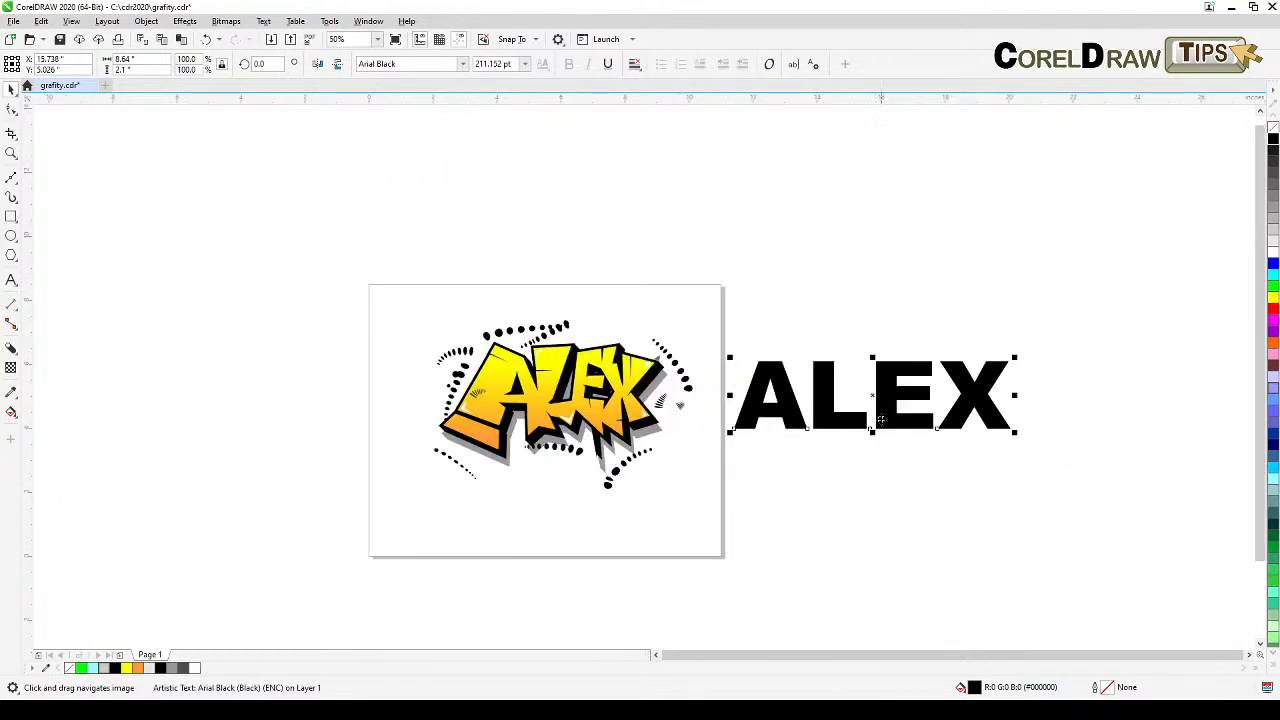
{"action": "scroll", "coordinate": [882, 417], "scroll_direction": "up", "scroll_amount": 1}
{"action": "left_click_drag", "start_coordinate": [884, 421], "coordinate": [917, 385]}
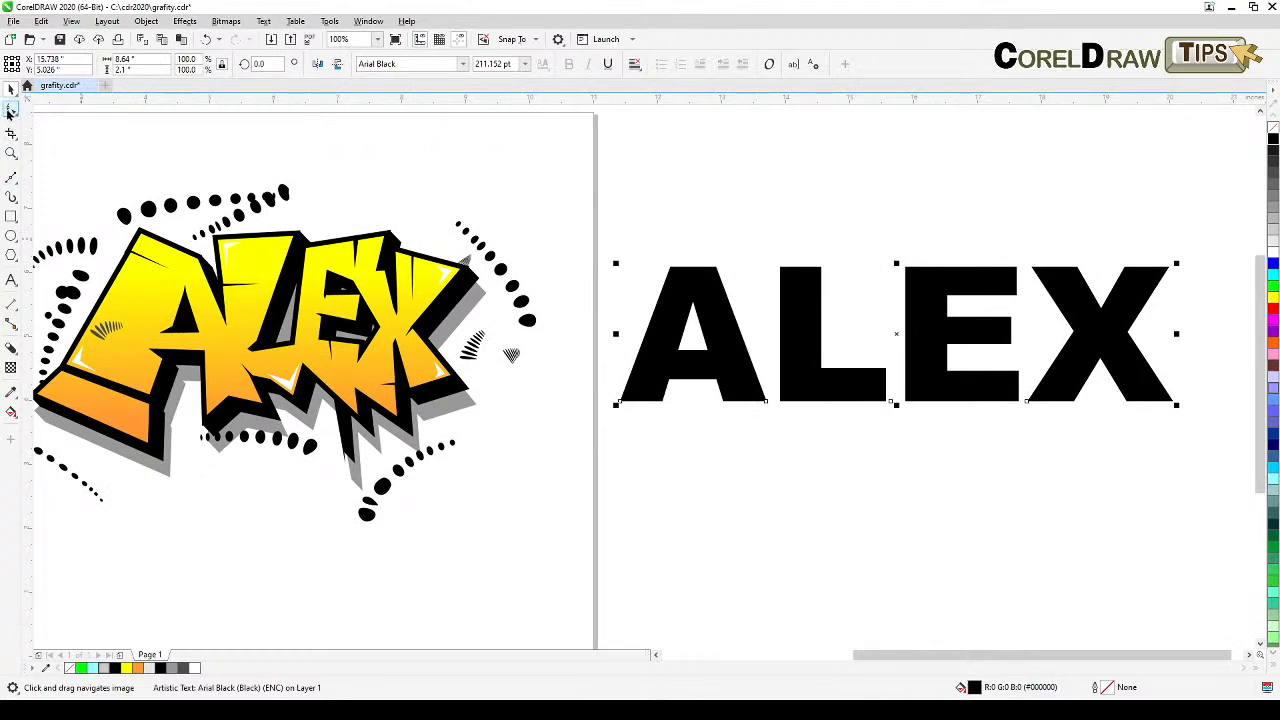
{"action": "left_click", "coordinate": [9, 111]}
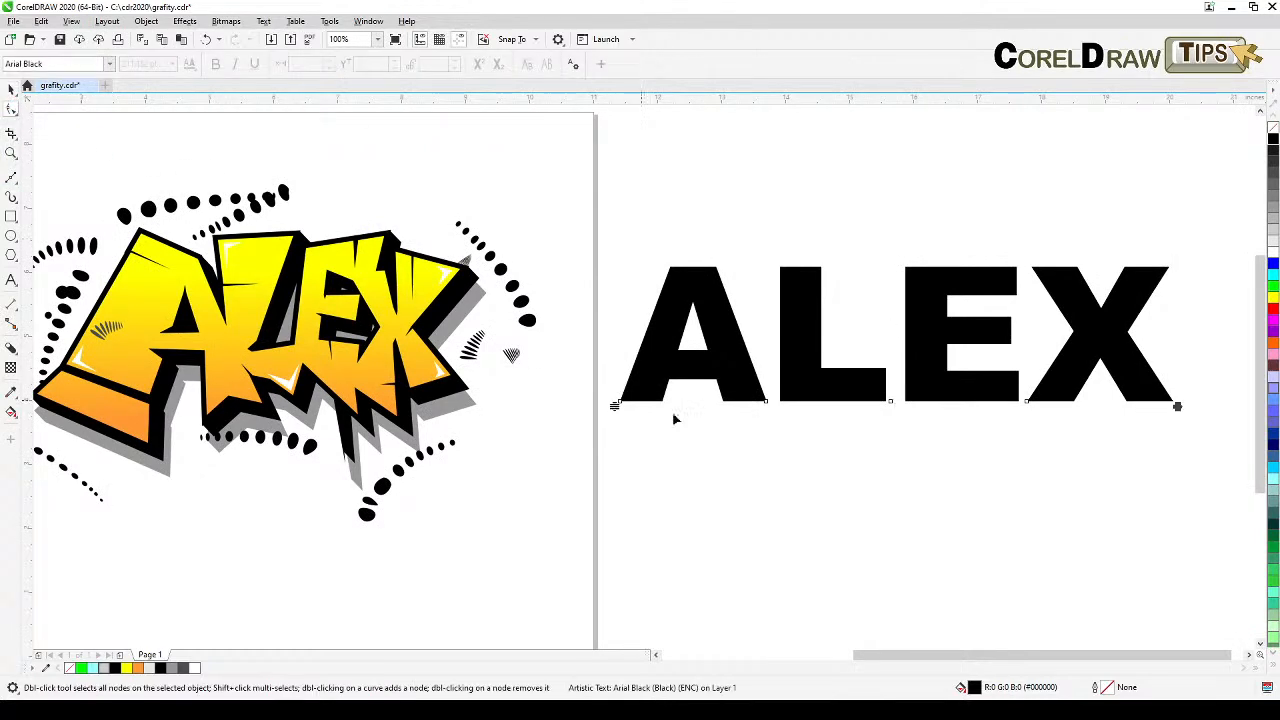
{"action": "left_click_drag", "start_coordinate": [1175, 406], "coordinate": [1056, 441]}
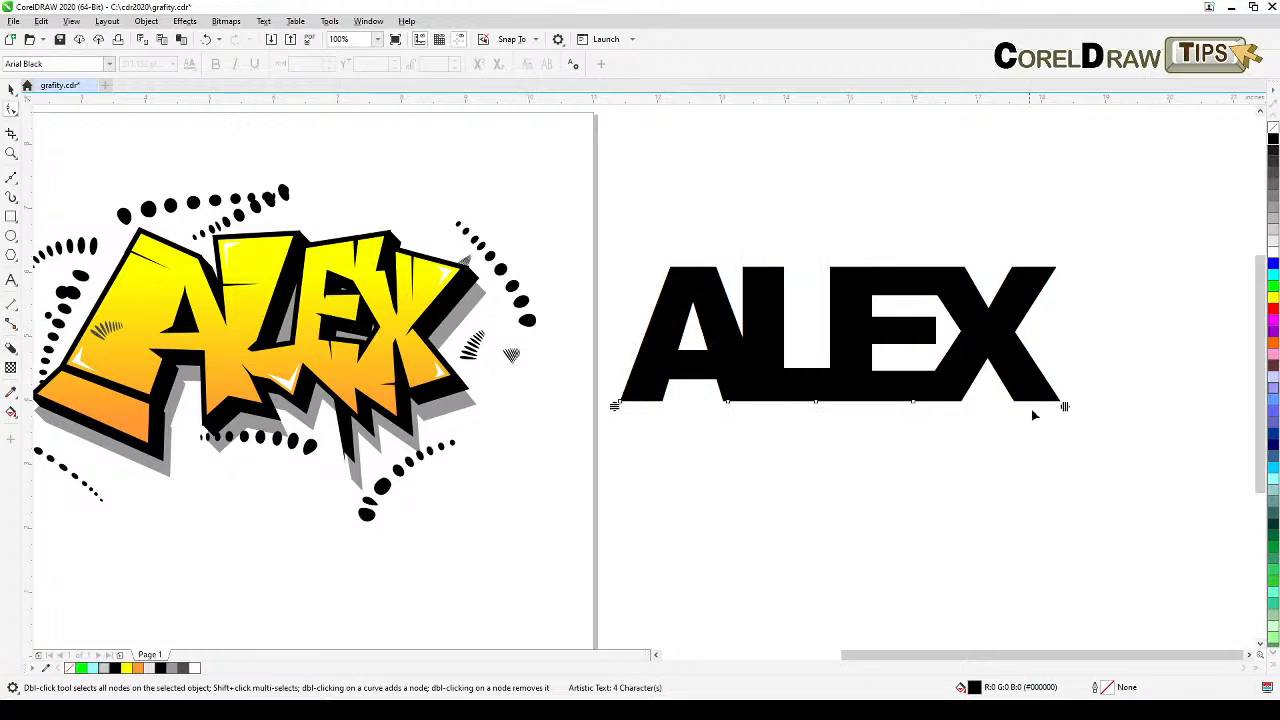
{"action": "left_click_drag", "start_coordinate": [1063, 407], "coordinate": [1056, 407]}
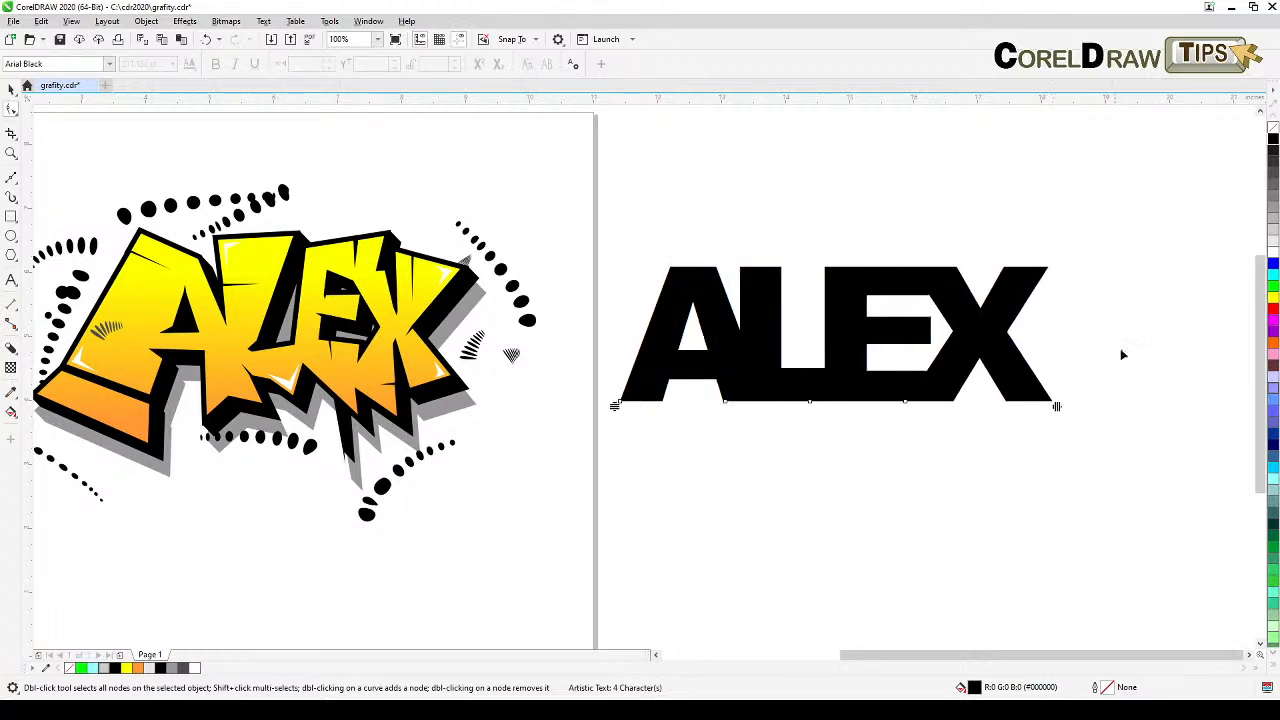
Fill the ALEX text with light gray (R179 G179 B179) and move it slightly farther from the page
{"action": "left_click", "coordinate": [11, 89]}
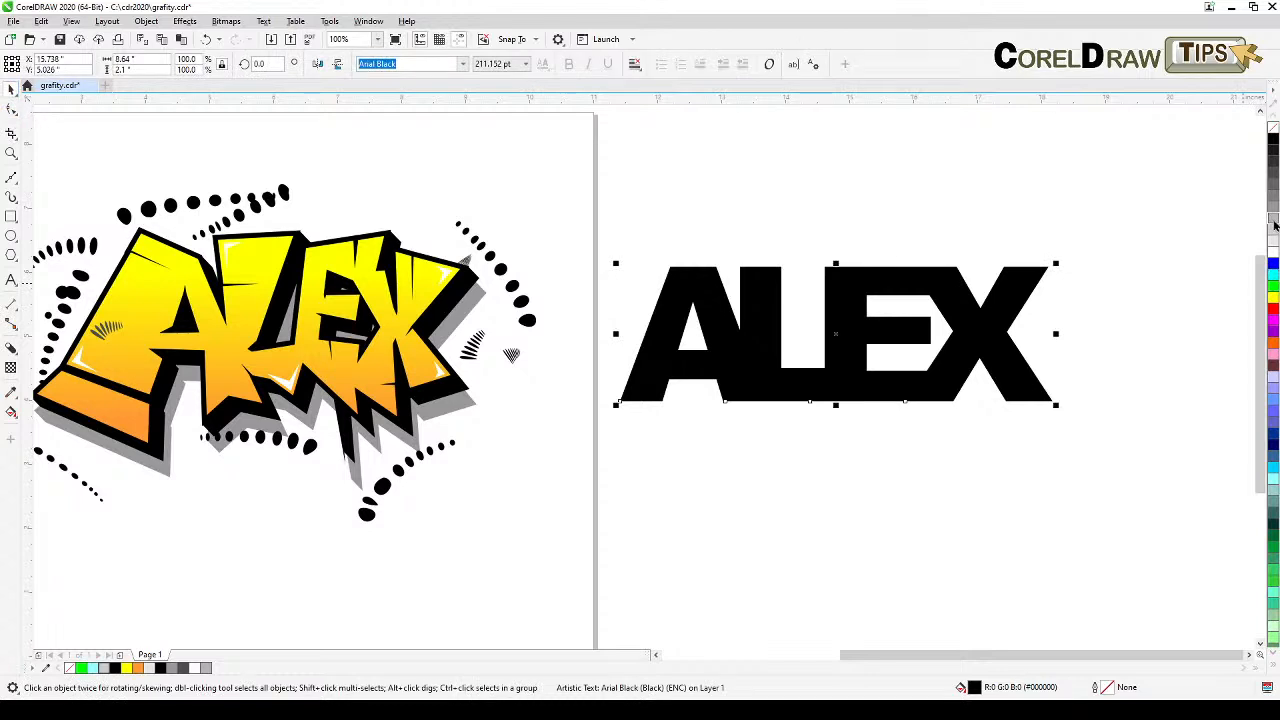
{"action": "left_click", "coordinate": [1273, 222]}
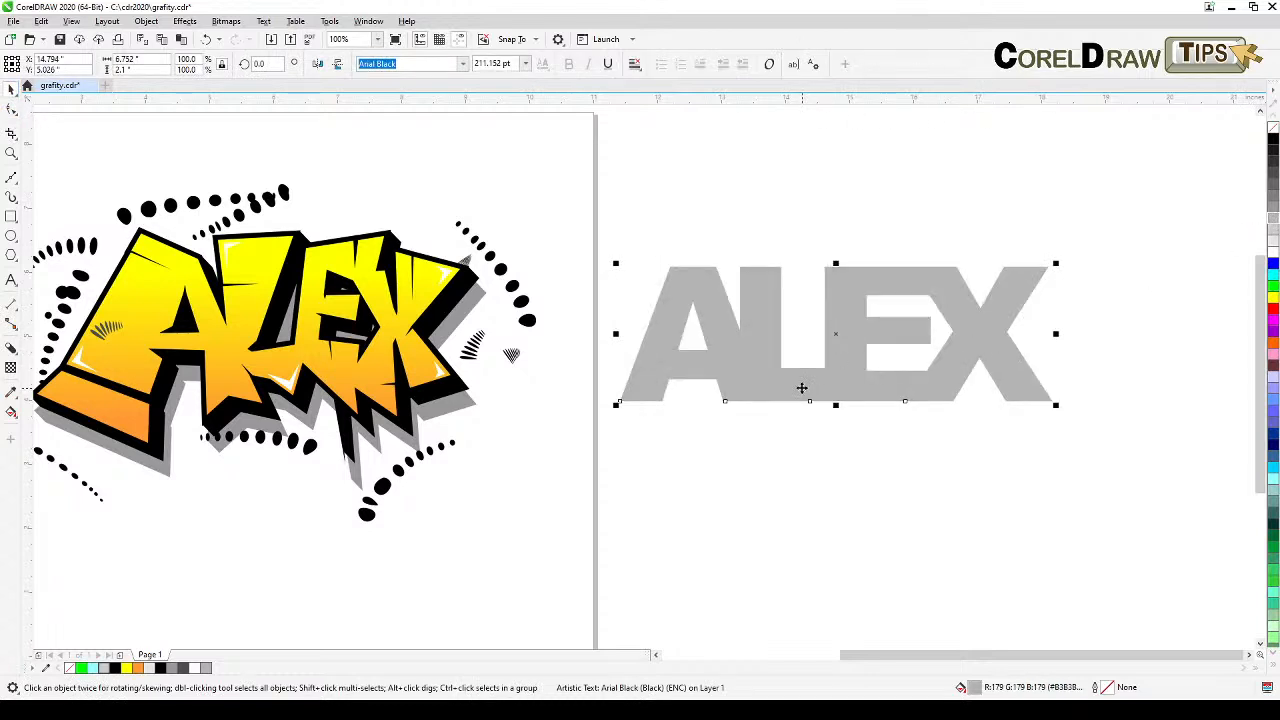
{"action": "left_click_drag", "start_coordinate": [808, 392], "coordinate": [838, 403]}
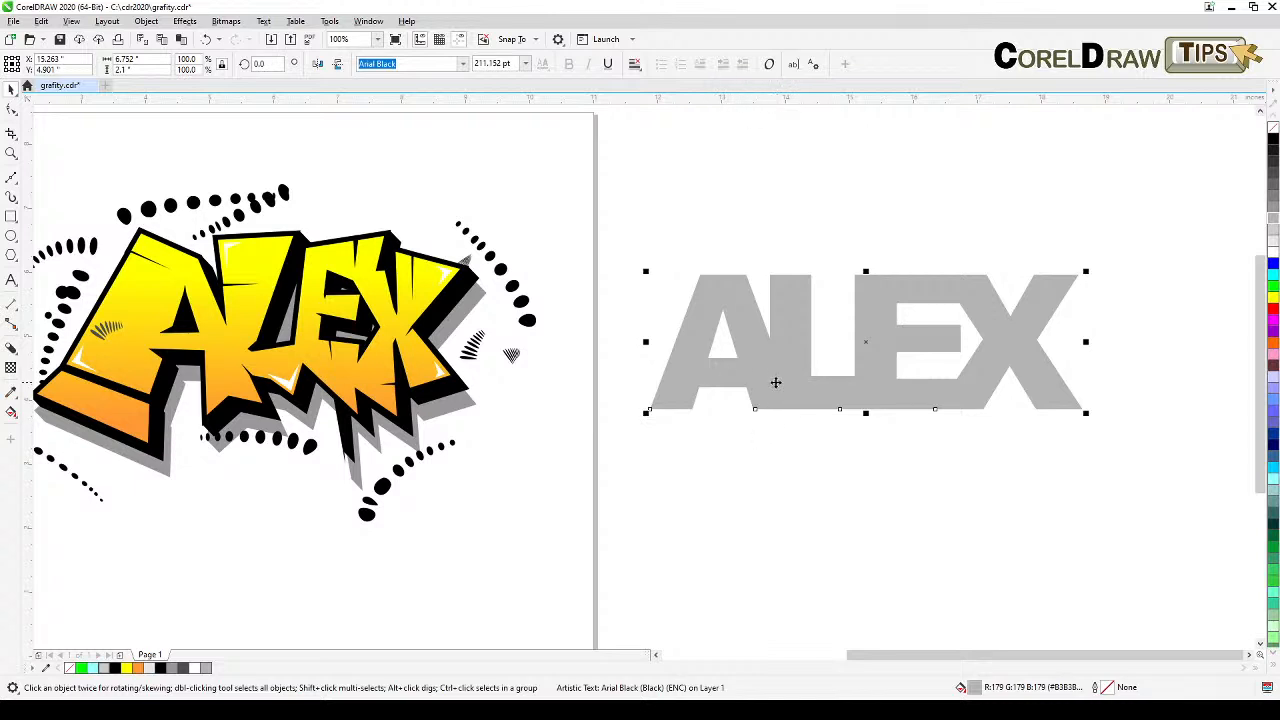
Try a uniform transparency of 50 on the gray ALEX text and undo it
{"action": "left_click", "coordinate": [10, 368]}
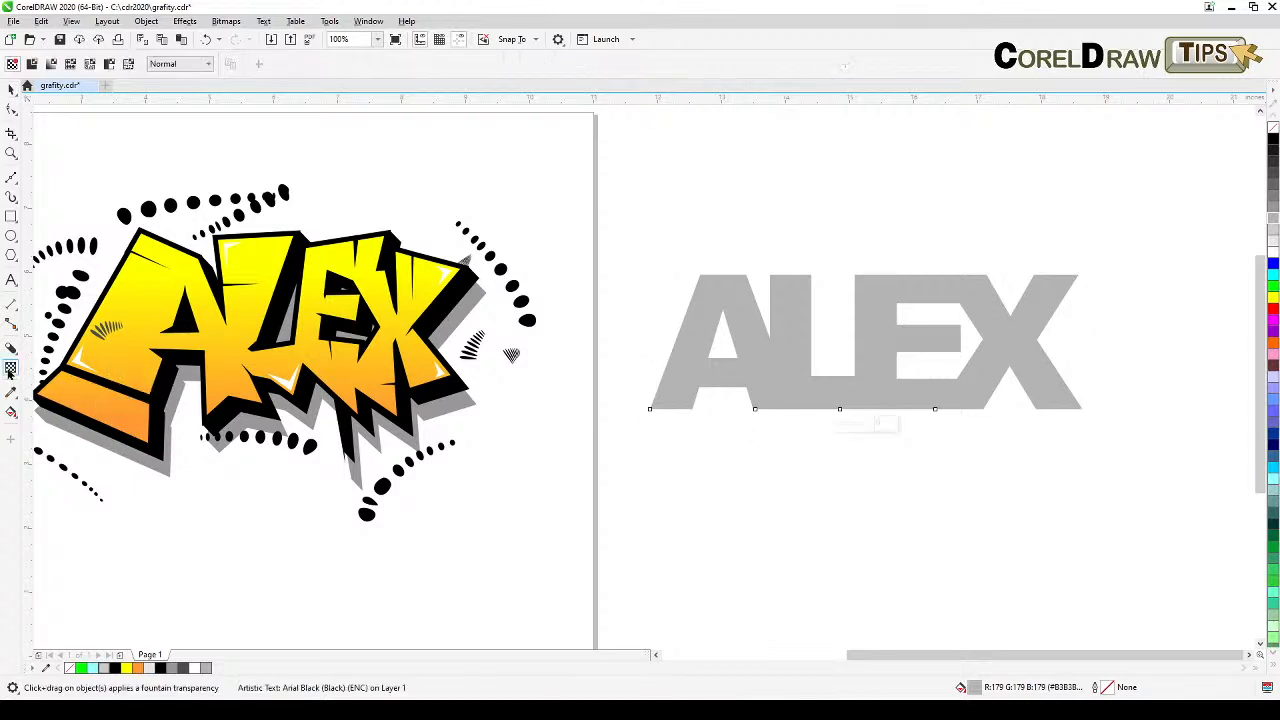
{"action": "left_click", "coordinate": [32, 65]}
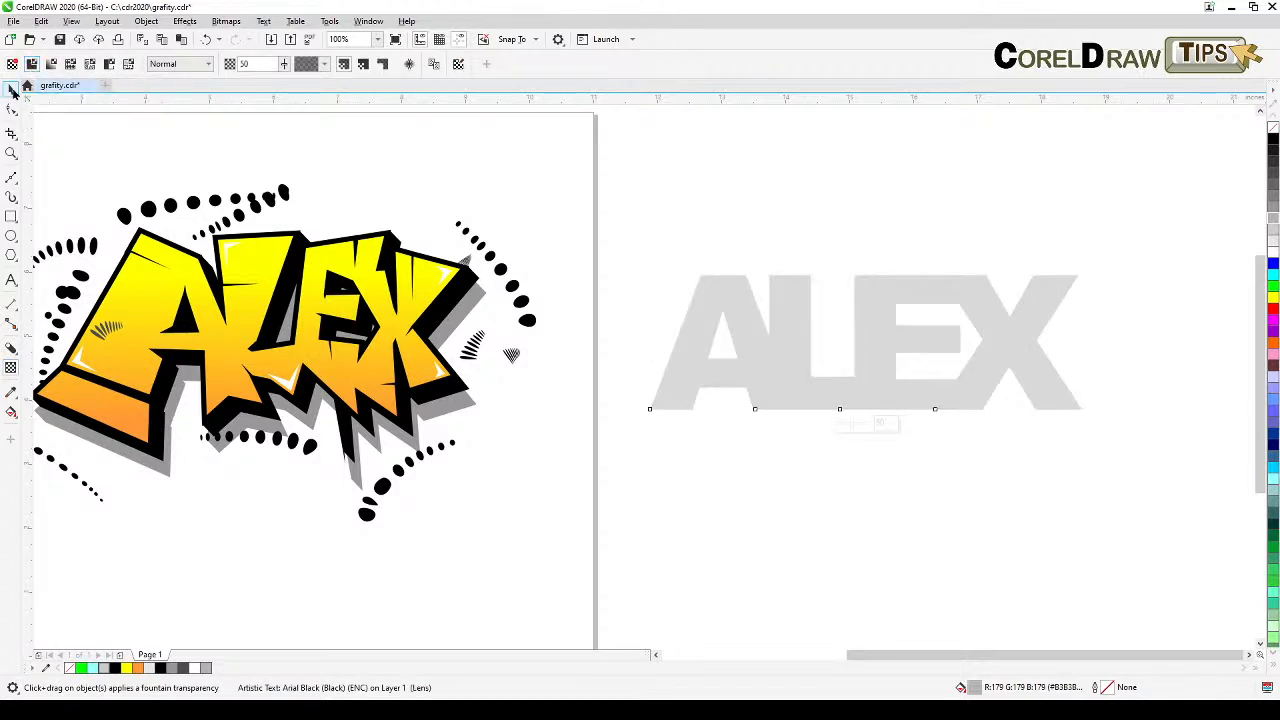
{"action": "left_click", "coordinate": [11, 90]}
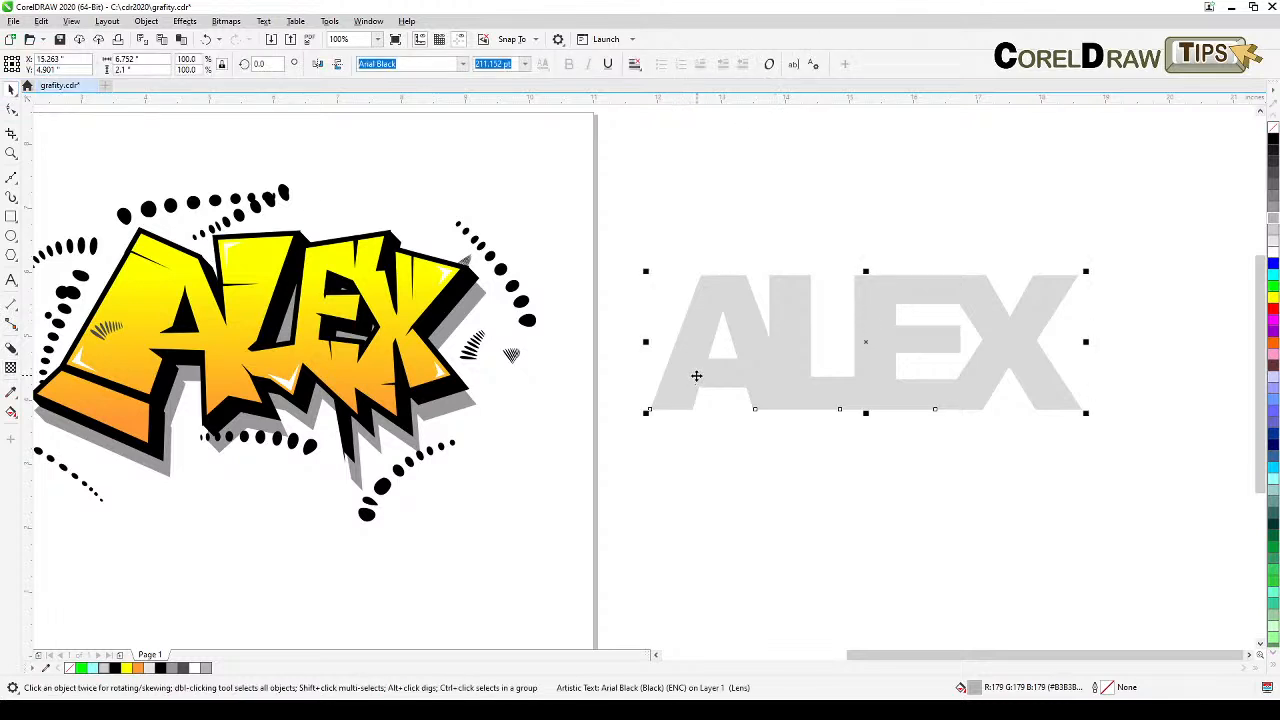
{"action": "key", "text": "ctrl+z"}
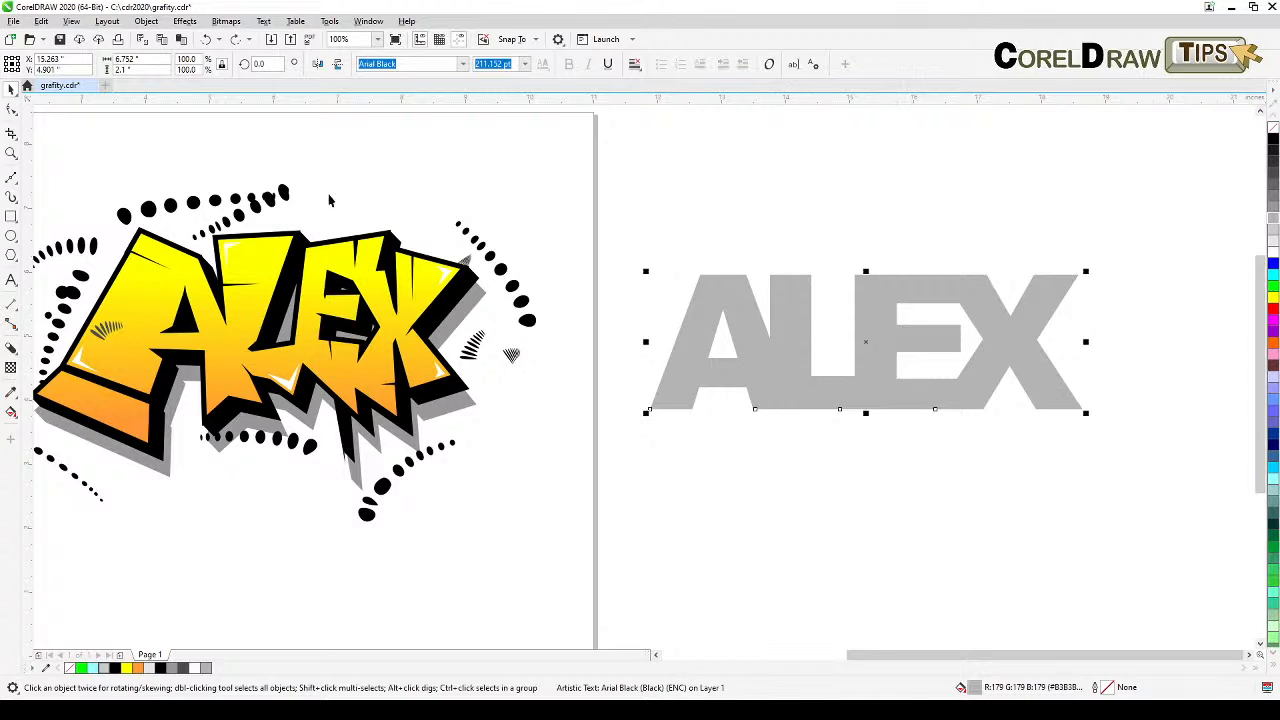
Break the gray ALEX artistic text apart into four individually selectable letters
{"action": "left_click", "coordinate": [71, 21]}
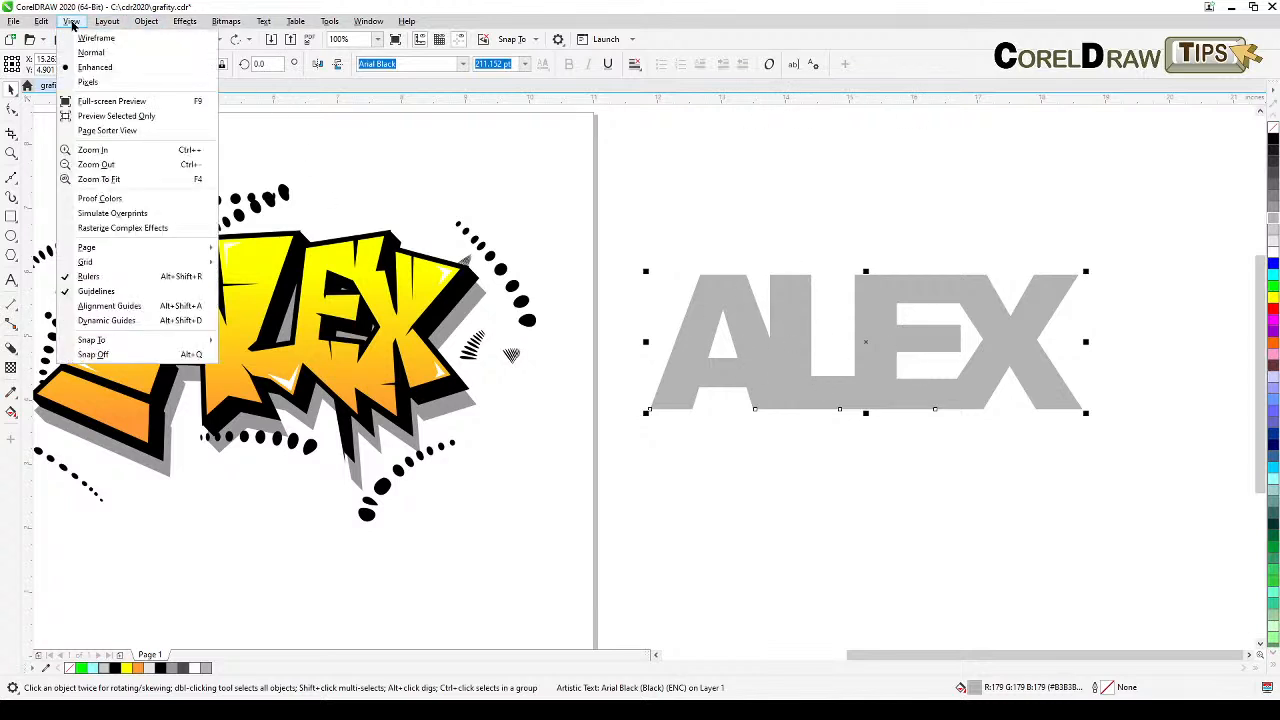
{"action": "mouse_move", "coordinate": [146, 22]}
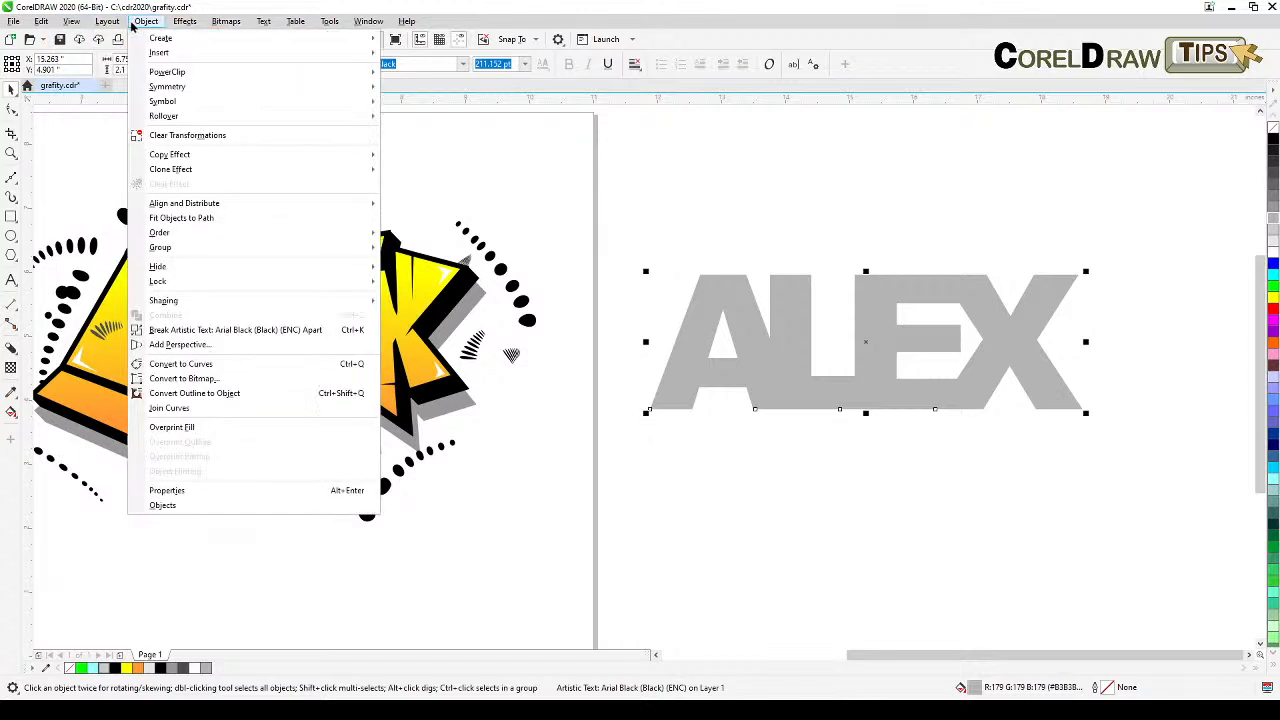
{"action": "left_click", "coordinate": [226, 332]}
{"action": "left_click", "coordinate": [823, 602]}
{"action": "left_click", "coordinate": [741, 366]}
{"action": "left_click", "coordinate": [804, 295]}
{"action": "left_click", "coordinate": [877, 303]}
{"action": "left_click", "coordinate": [994, 302]}
{"action": "left_click", "coordinate": [1063, 500]}
Apply a uniform transparency of 50 to all four separated gray letters so their overlaps show
{"action": "left_click_drag", "start_coordinate": [1157, 245], "coordinate": [557, 503]}
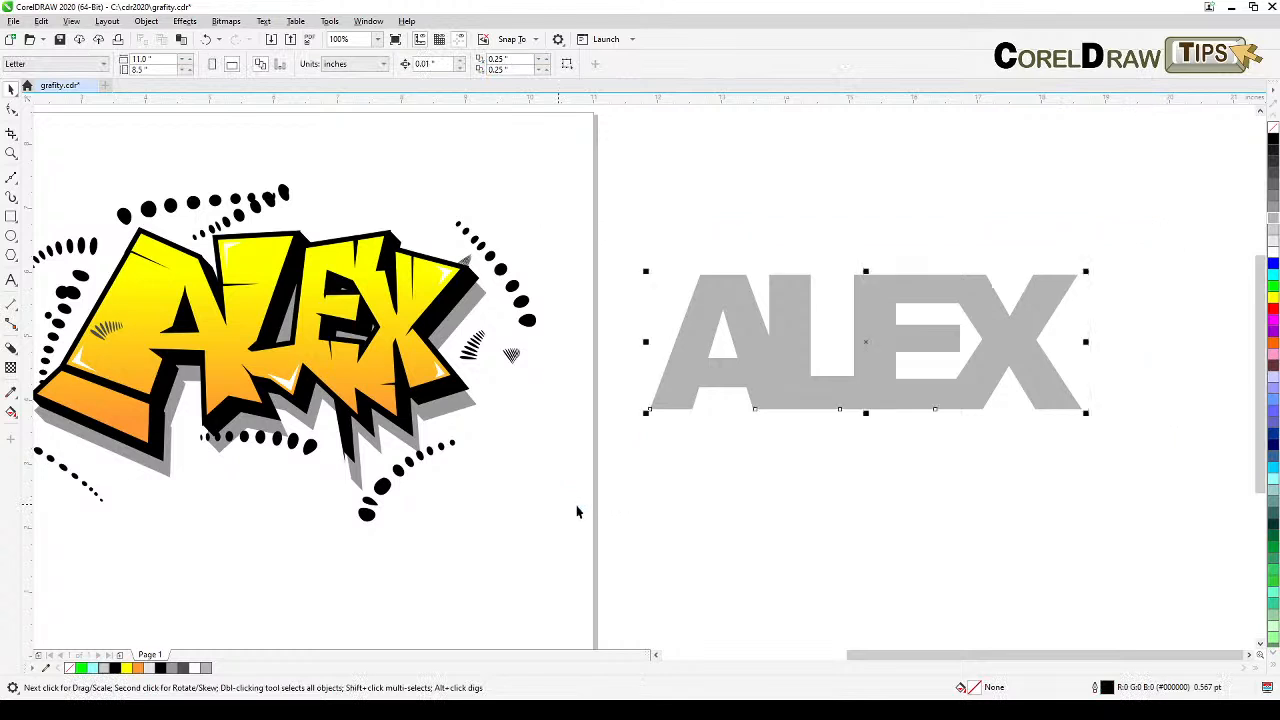
{"action": "left_click", "coordinate": [11, 367]}
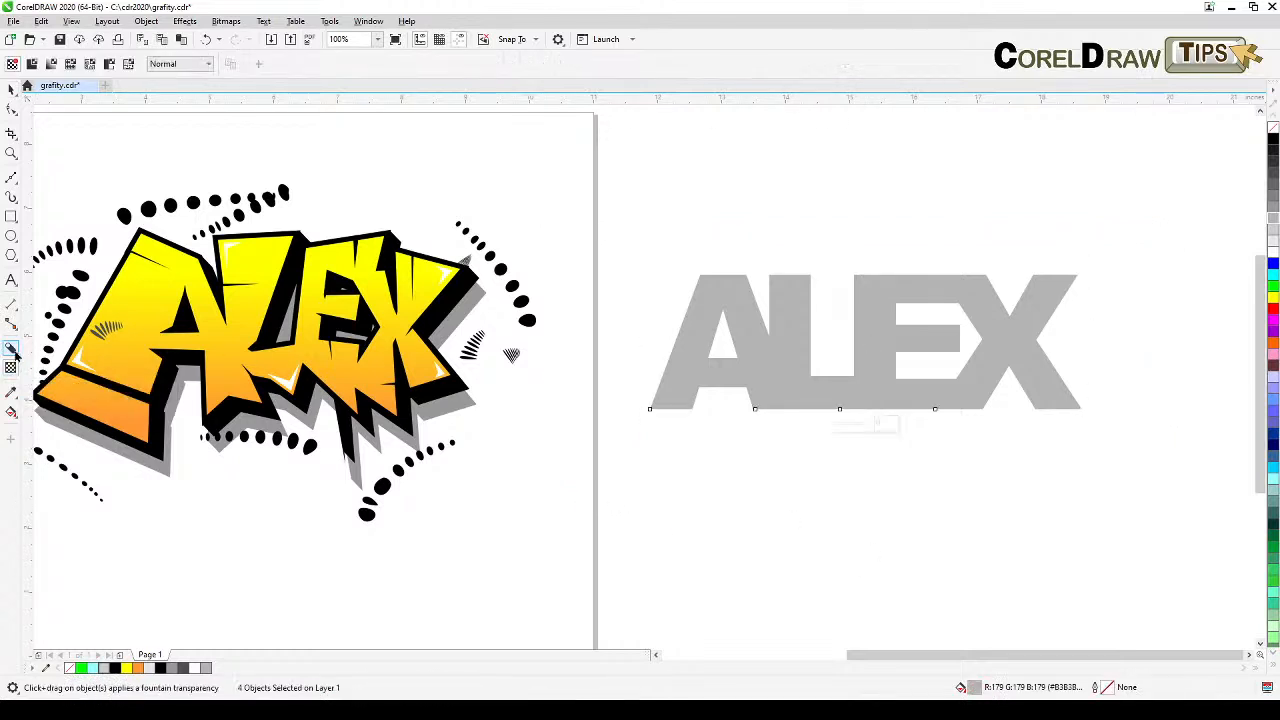
{"action": "left_click", "coordinate": [32, 64]}
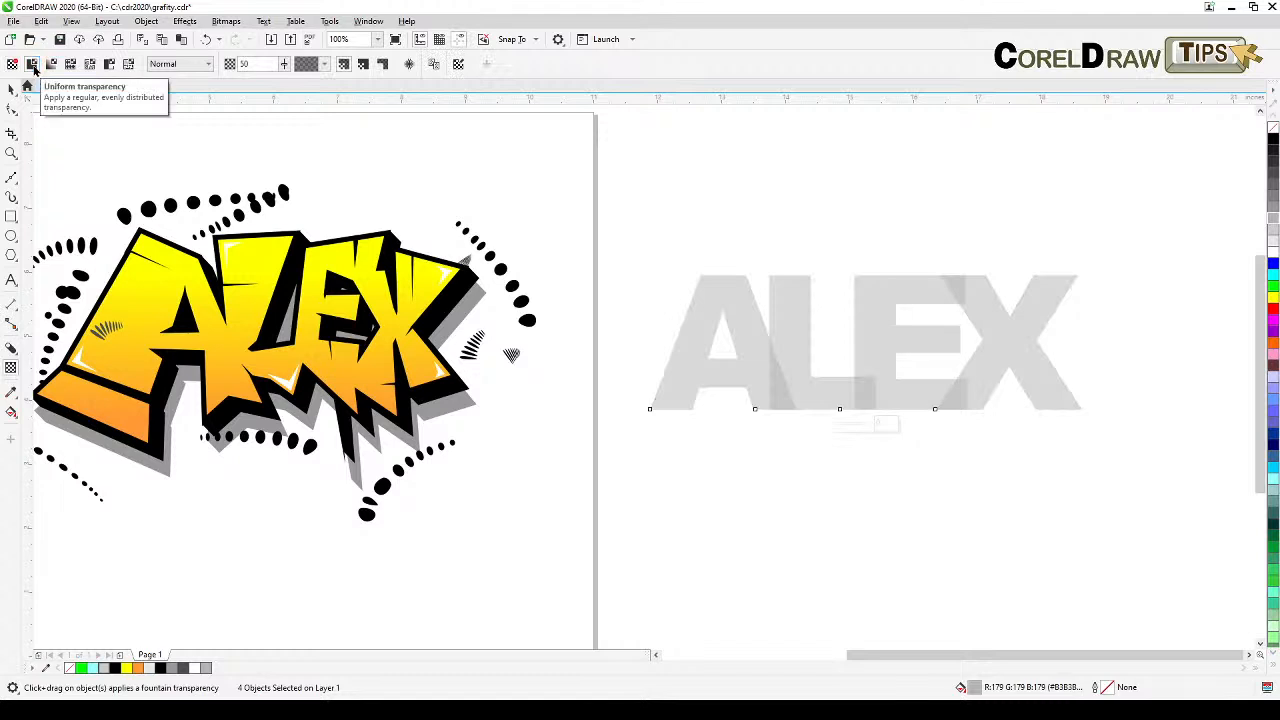
{"action": "left_click", "coordinate": [11, 88]}
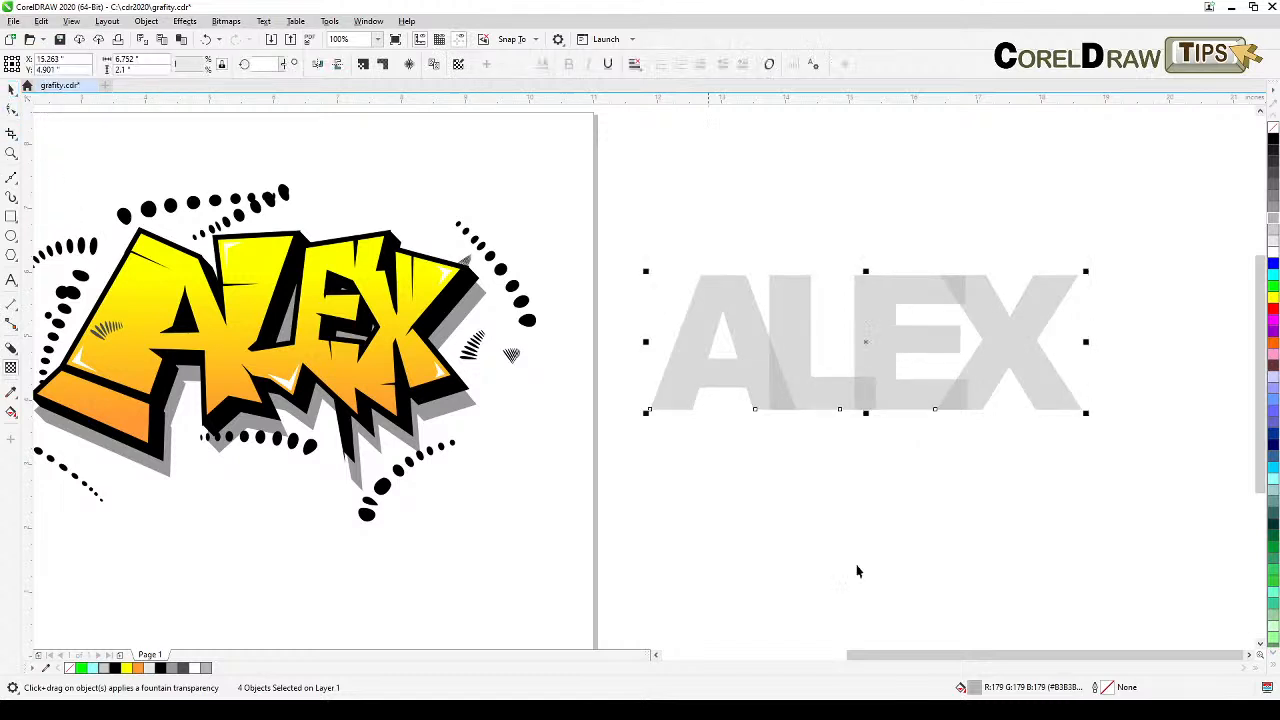
{"action": "left_click", "coordinate": [894, 499]}
{"action": "scroll", "coordinate": [756, 402], "scroll_direction": "up", "scroll_amount": 2}
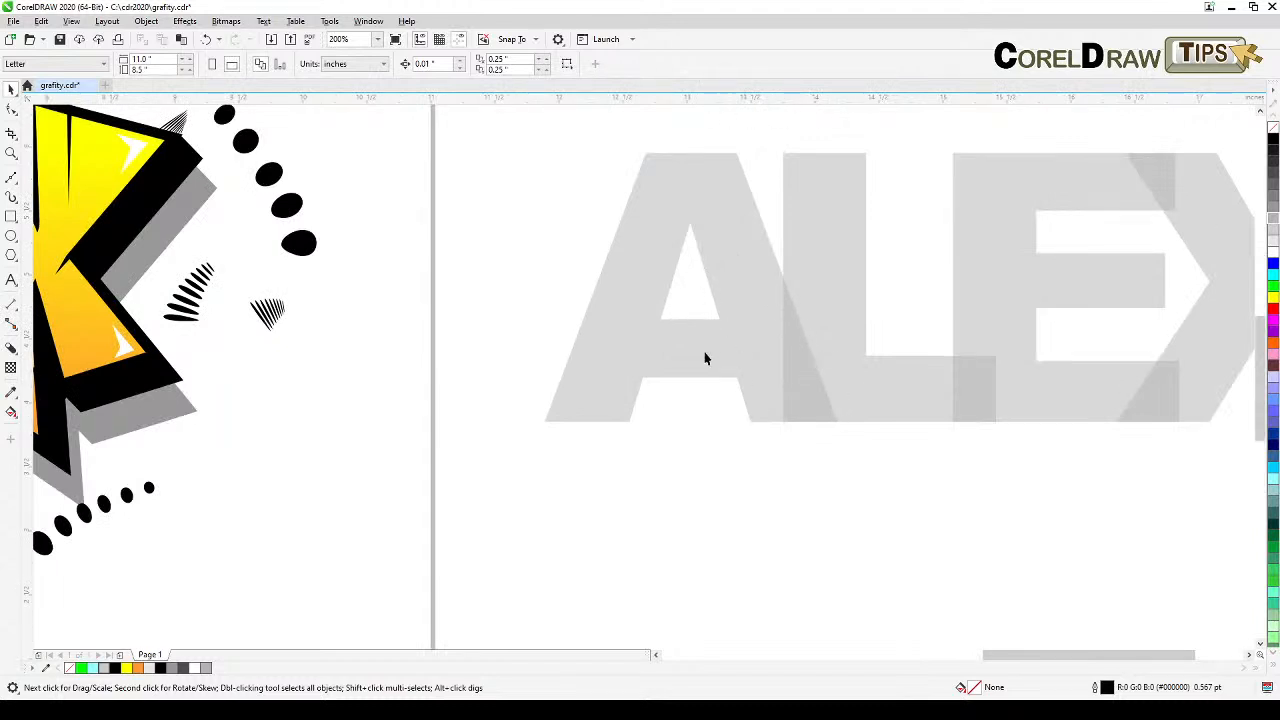
{"action": "scroll", "coordinate": [668, 416], "scroll_direction": "down", "scroll_amount": 2}
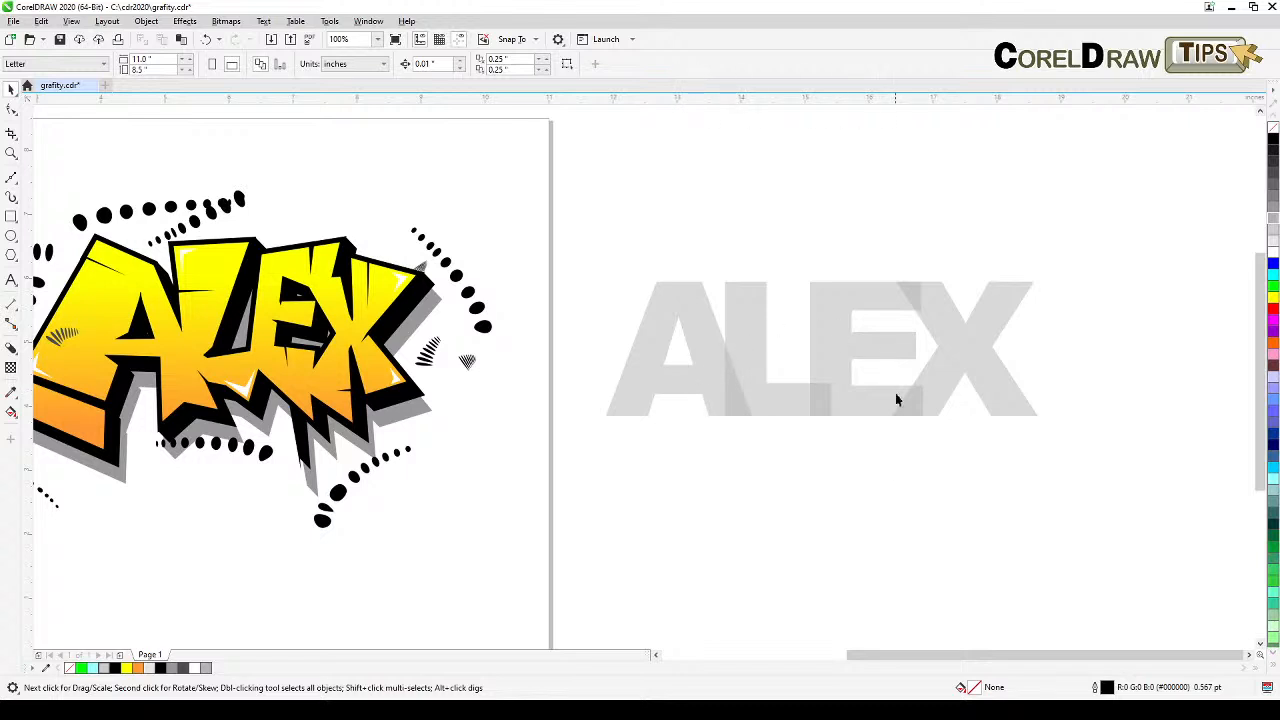
{"action": "left_click_drag", "start_coordinate": [871, 480], "coordinate": [963, 472]}
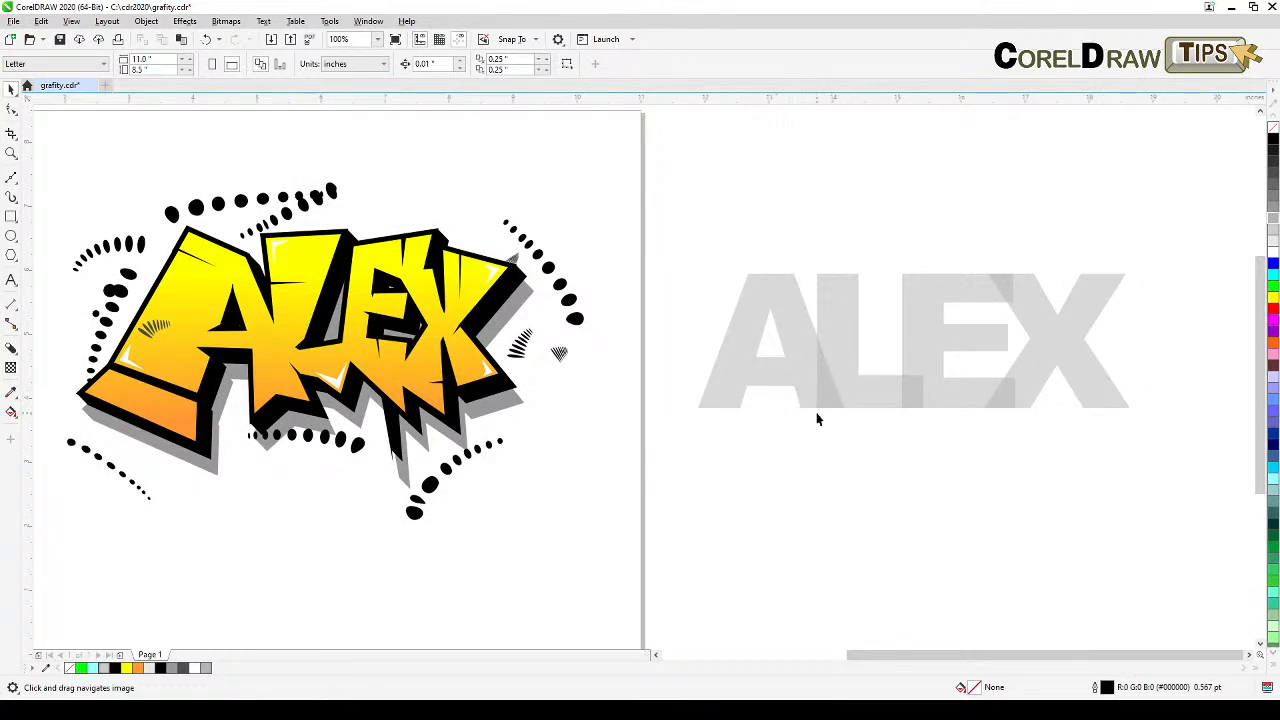
Convert all four transparent letters to curves and select the letter A
{"action": "left_click", "coordinate": [760, 330]}
{"action": "left_click", "coordinate": [826, 207]}
{"action": "left_click_drag", "start_coordinate": [670, 197], "coordinate": [1177, 514]}
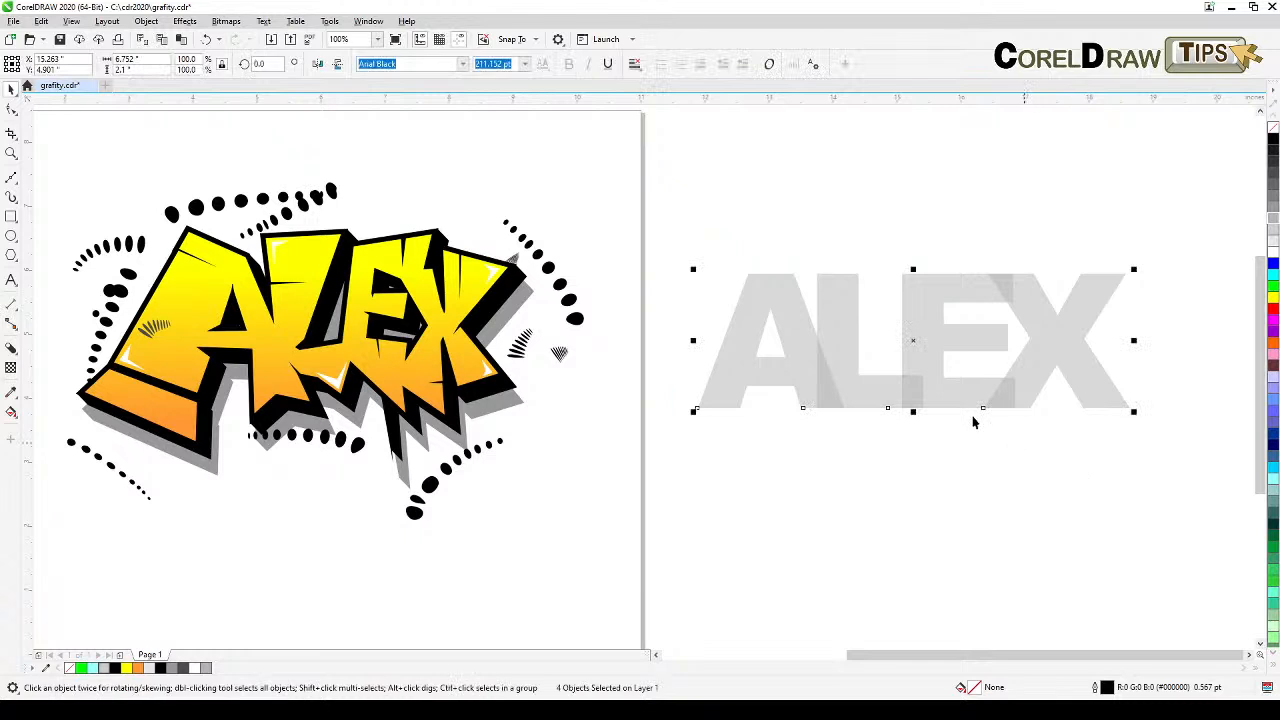
{"action": "left_click", "coordinate": [146, 22]}
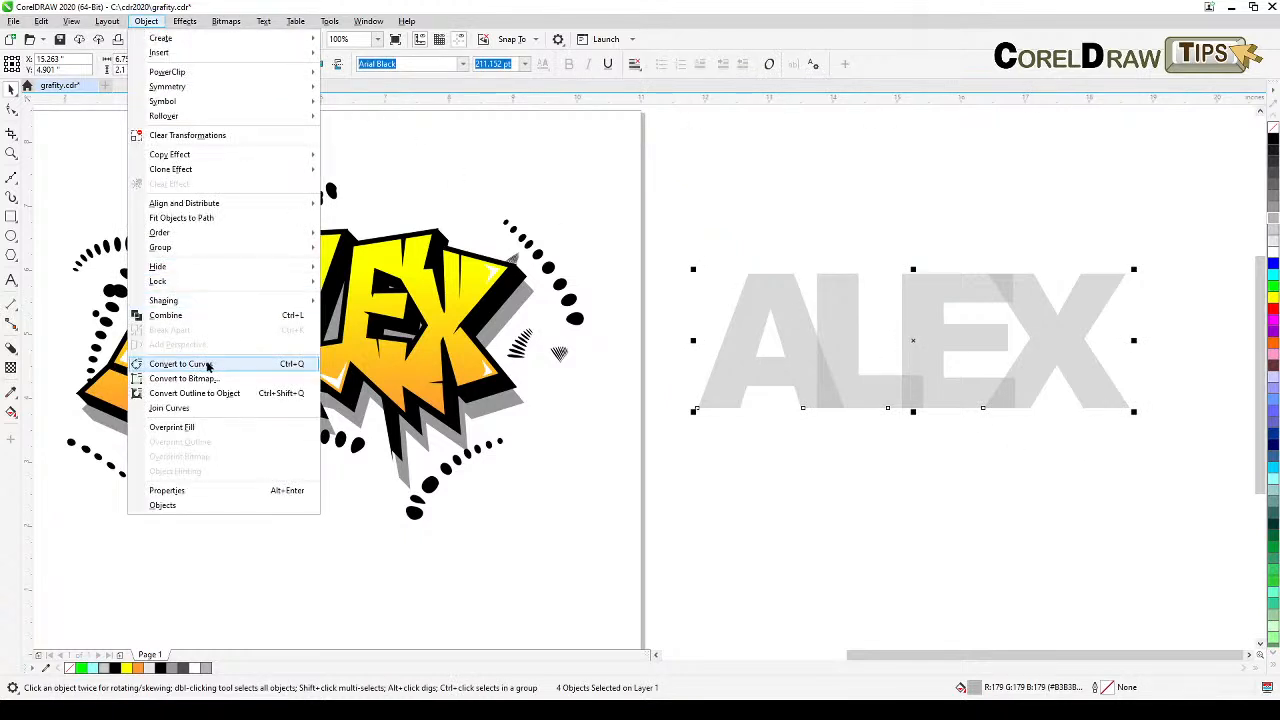
{"action": "left_click", "coordinate": [209, 366]}
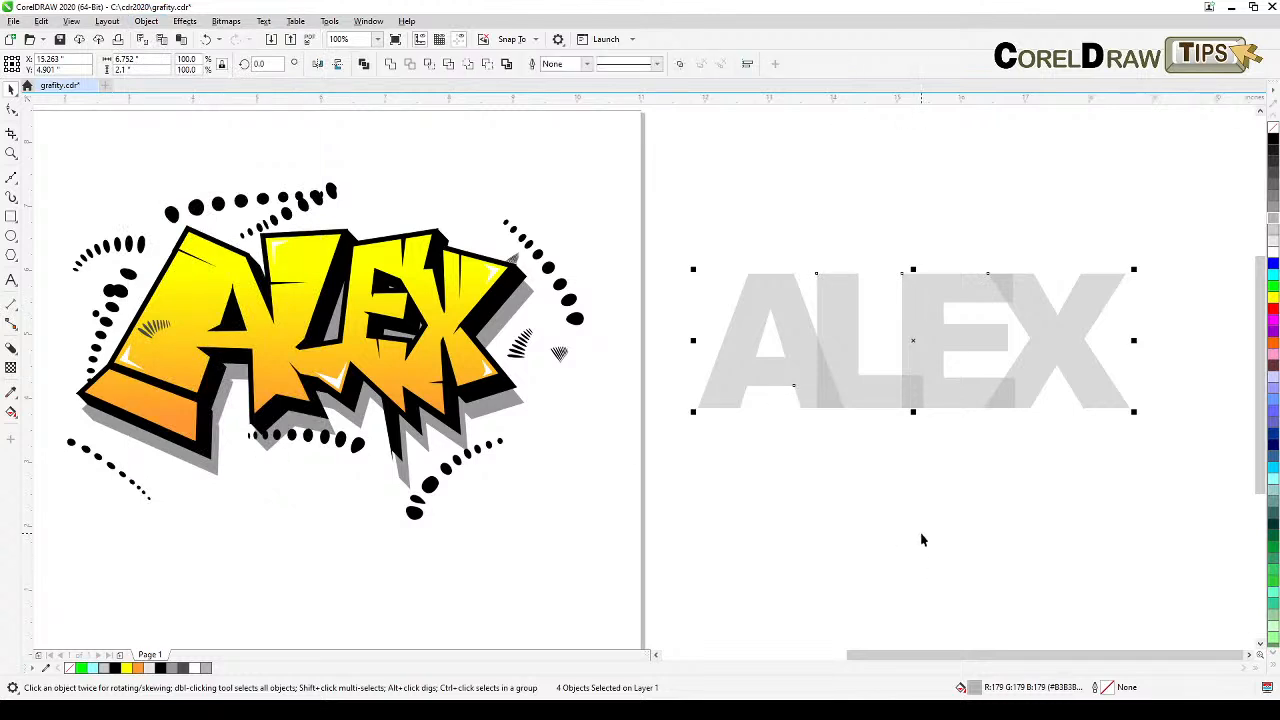
{"action": "left_click", "coordinate": [754, 412]}
{"action": "left_click", "coordinate": [729, 370]}
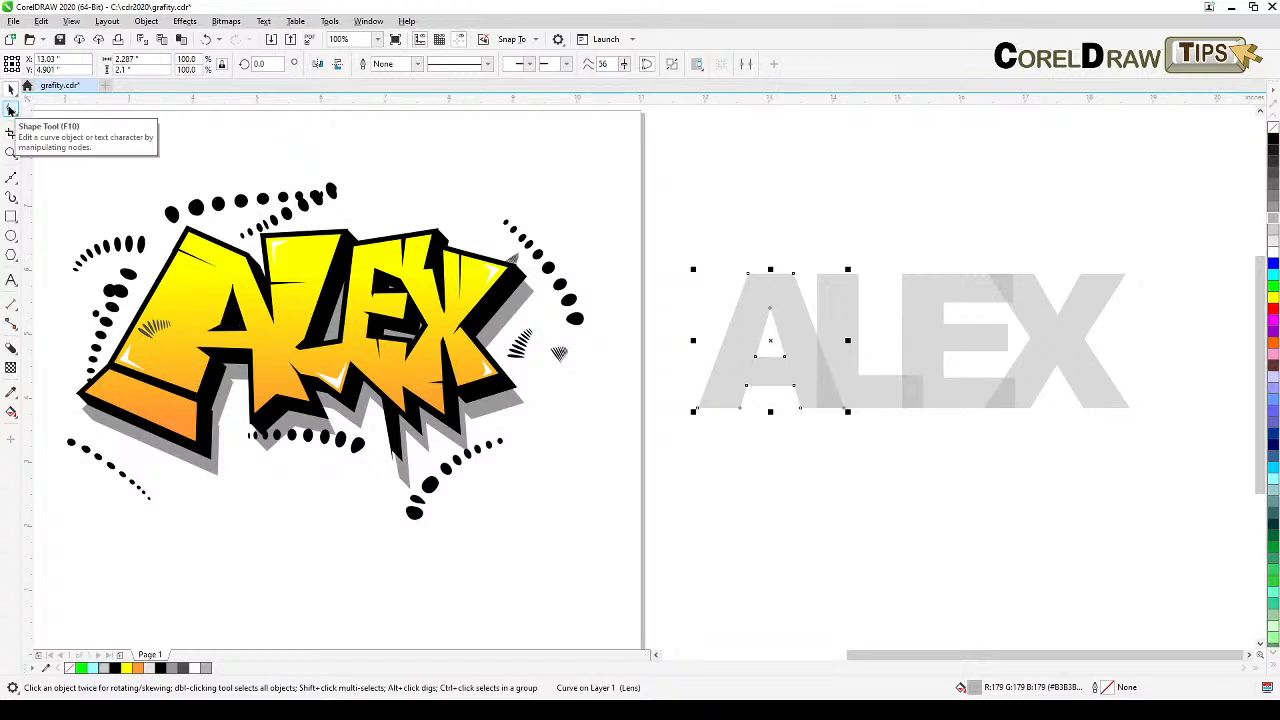
Try moving the gray A's upper-left corner node and a leg-gap node, and undo both moves
{"action": "left_click", "coordinate": [11, 110]}
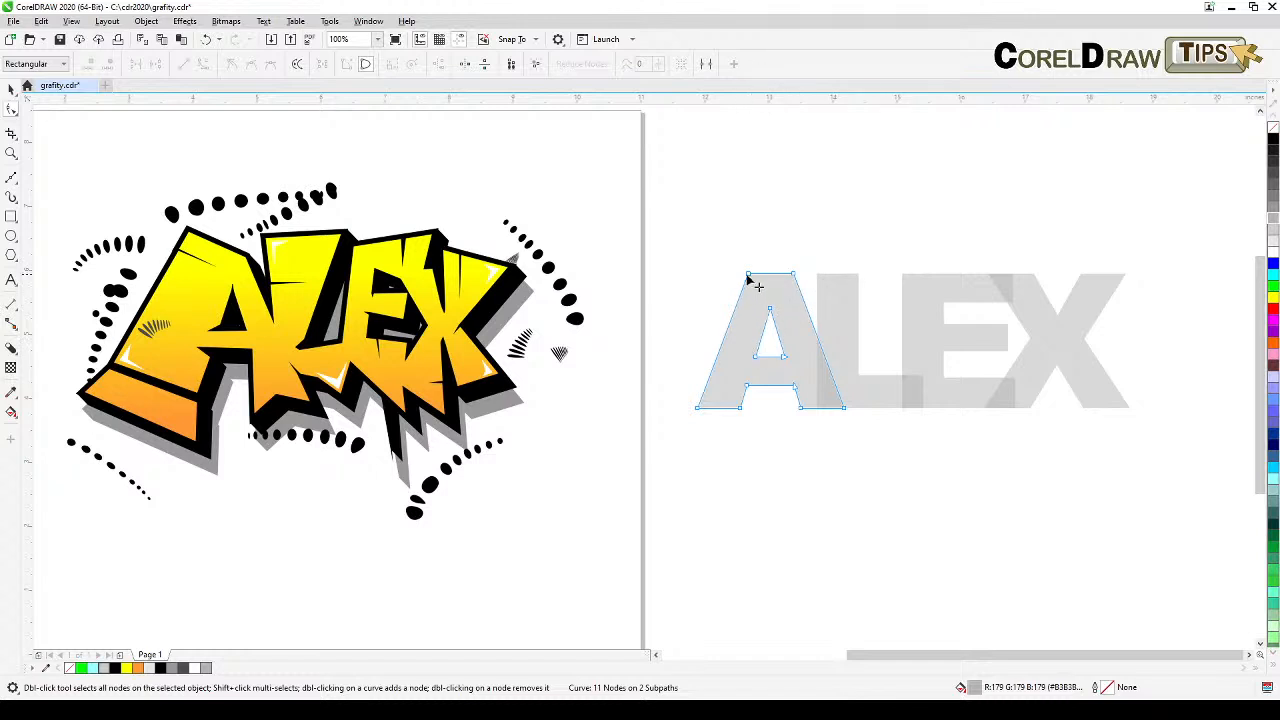
{"action": "left_click_drag", "start_coordinate": [748, 280], "coordinate": [740, 240]}
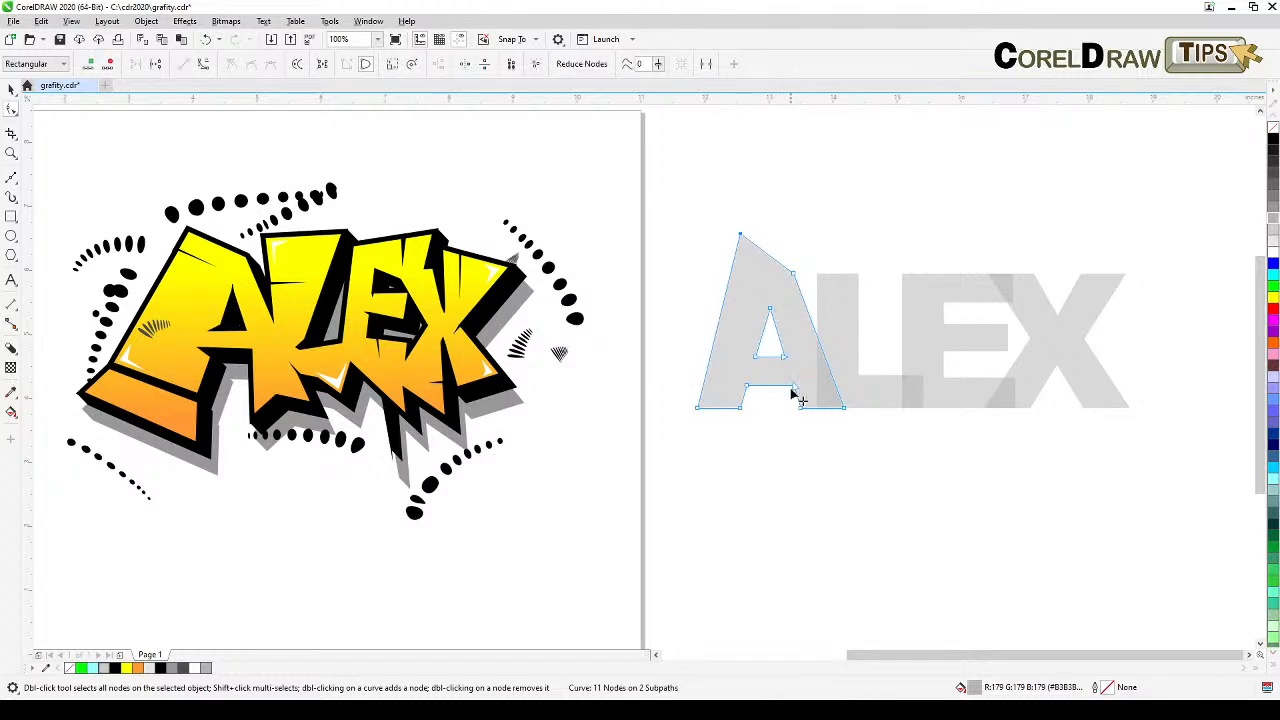
{"action": "left_click_drag", "start_coordinate": [797, 393], "coordinate": [768, 452]}
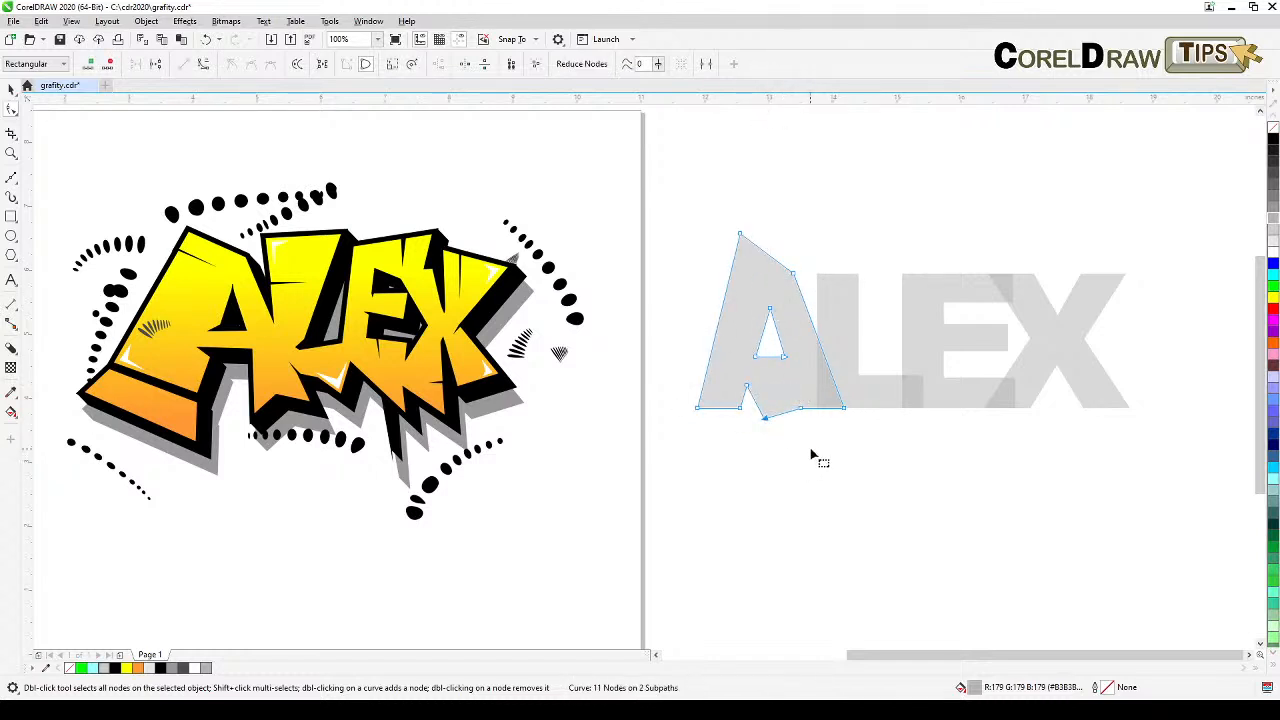
{"action": "key", "text": "ctrl+z"}
{"action": "key", "text": "ctrl+z"}
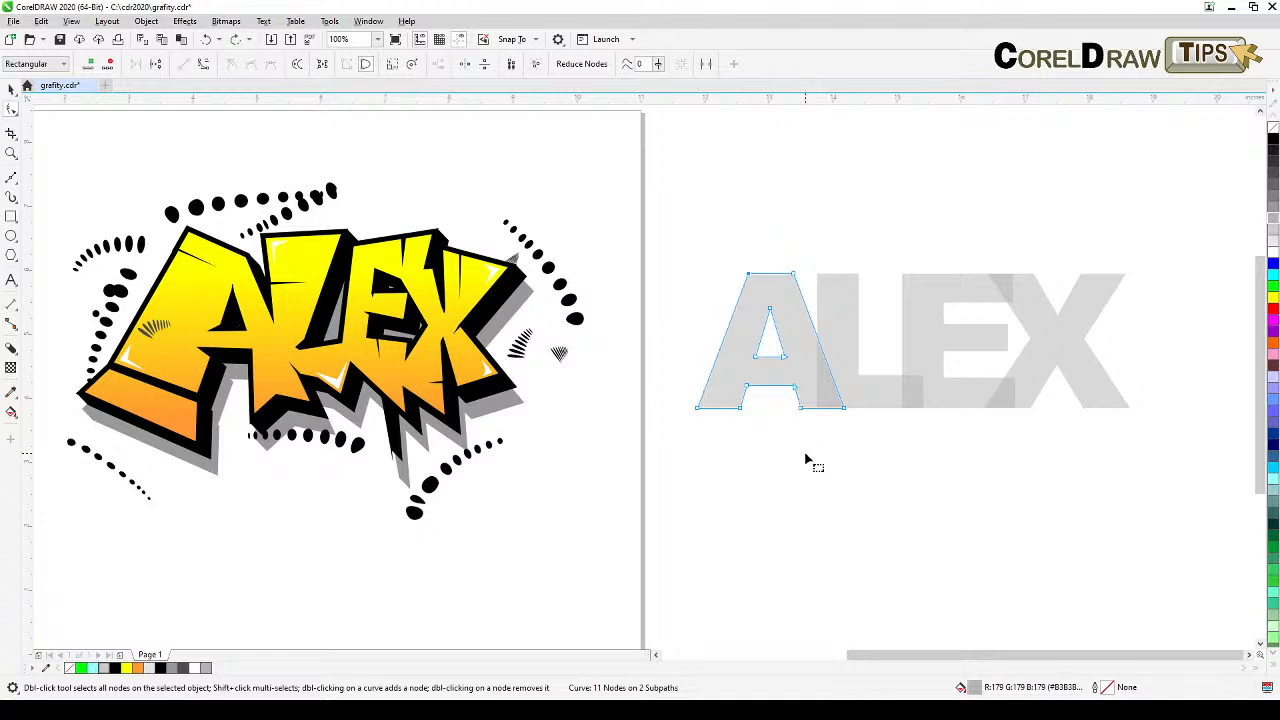
Reshape the gray A's outline by raising its upper-left corner into a peak, widening the left foot outward and slanting both feet's bases
{"action": "left_click", "coordinate": [10, 90]}
{"action": "left_click_drag", "start_coordinate": [492, 362], "coordinate": [519, 358]}
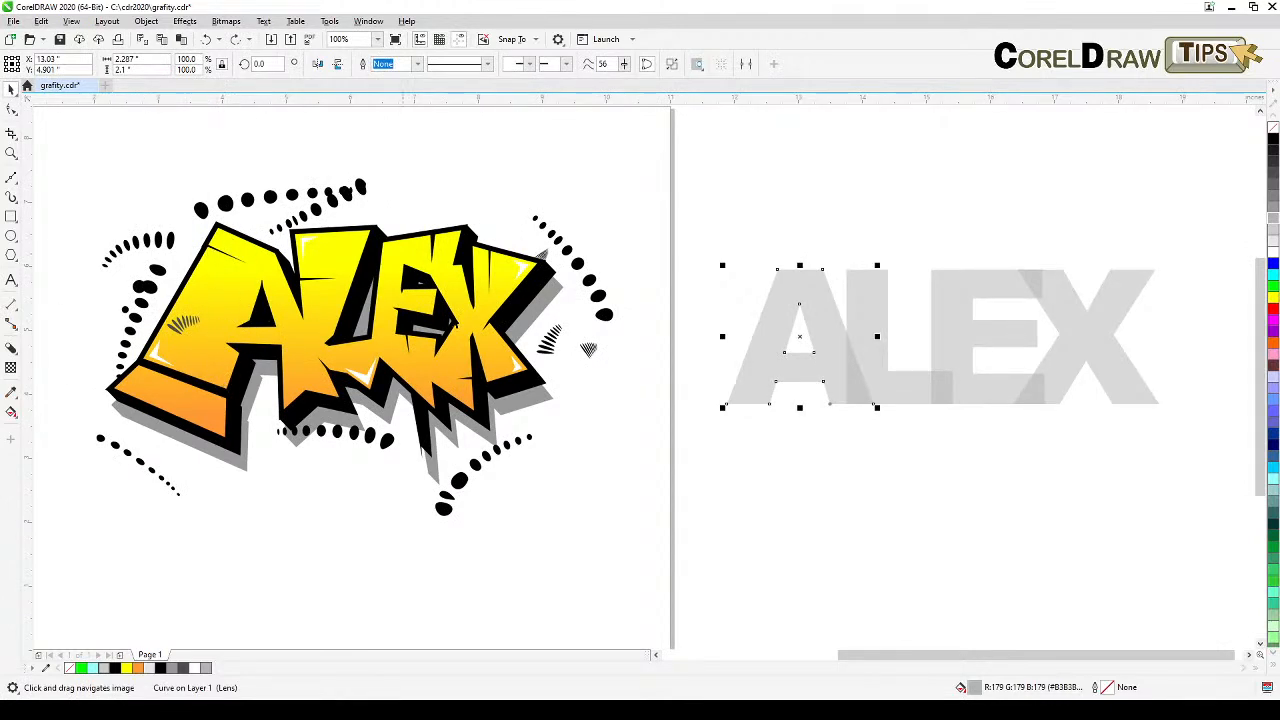
{"action": "left_click", "coordinate": [12, 110]}
{"action": "left_click_drag", "start_coordinate": [777, 273], "coordinate": [762, 221]}
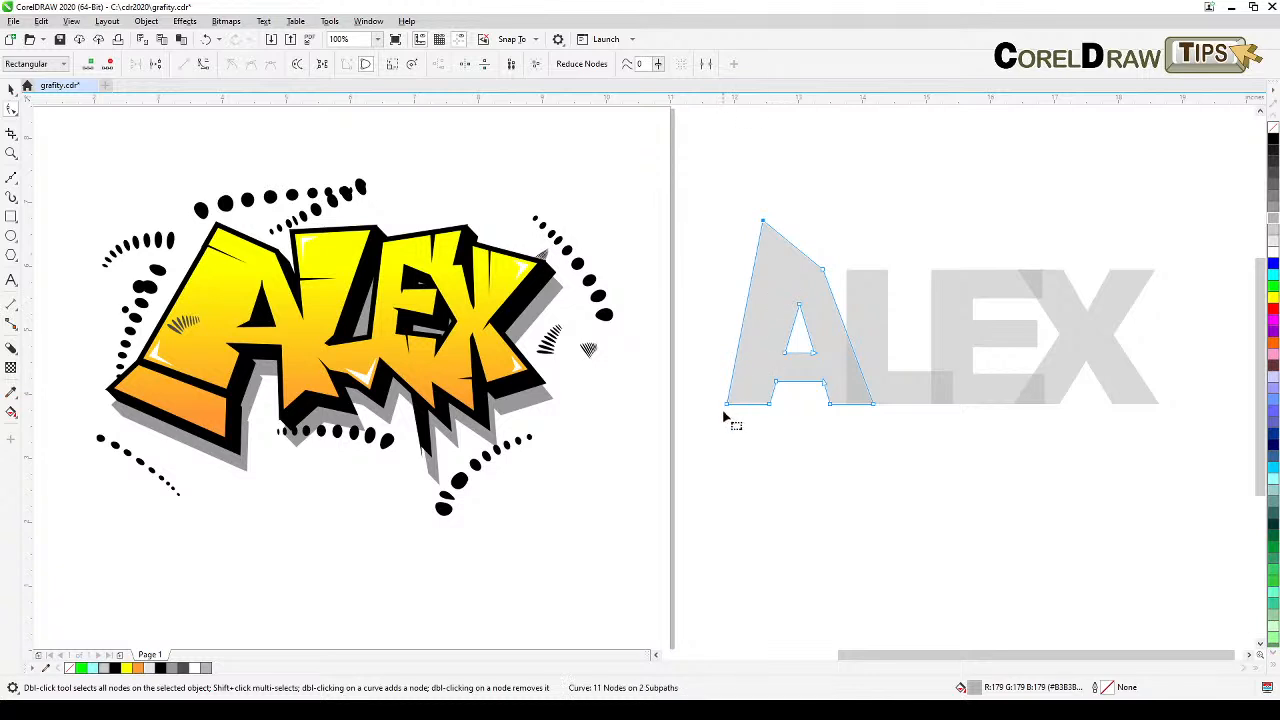
{"action": "left_click_drag", "start_coordinate": [727, 404], "coordinate": [688, 406]}
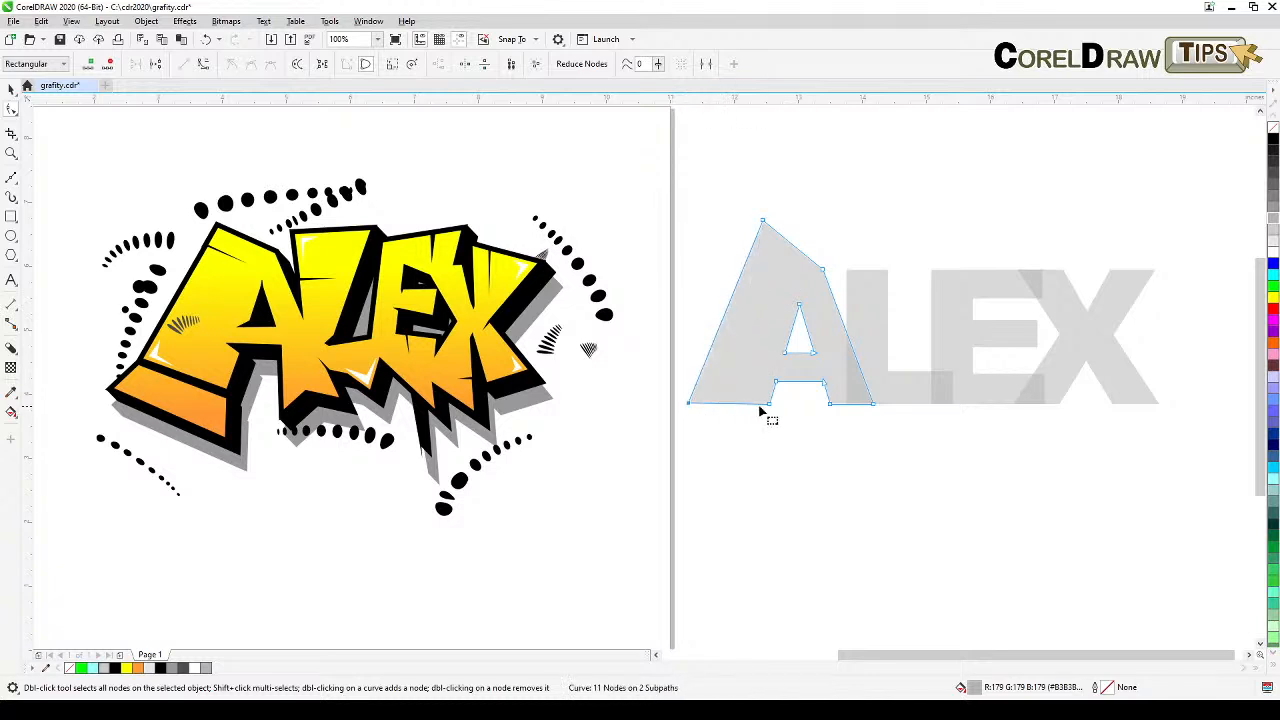
{"action": "left_click_drag", "start_coordinate": [771, 409], "coordinate": [759, 421]}
{"action": "left_click_drag", "start_coordinate": [830, 404], "coordinate": [876, 414]}
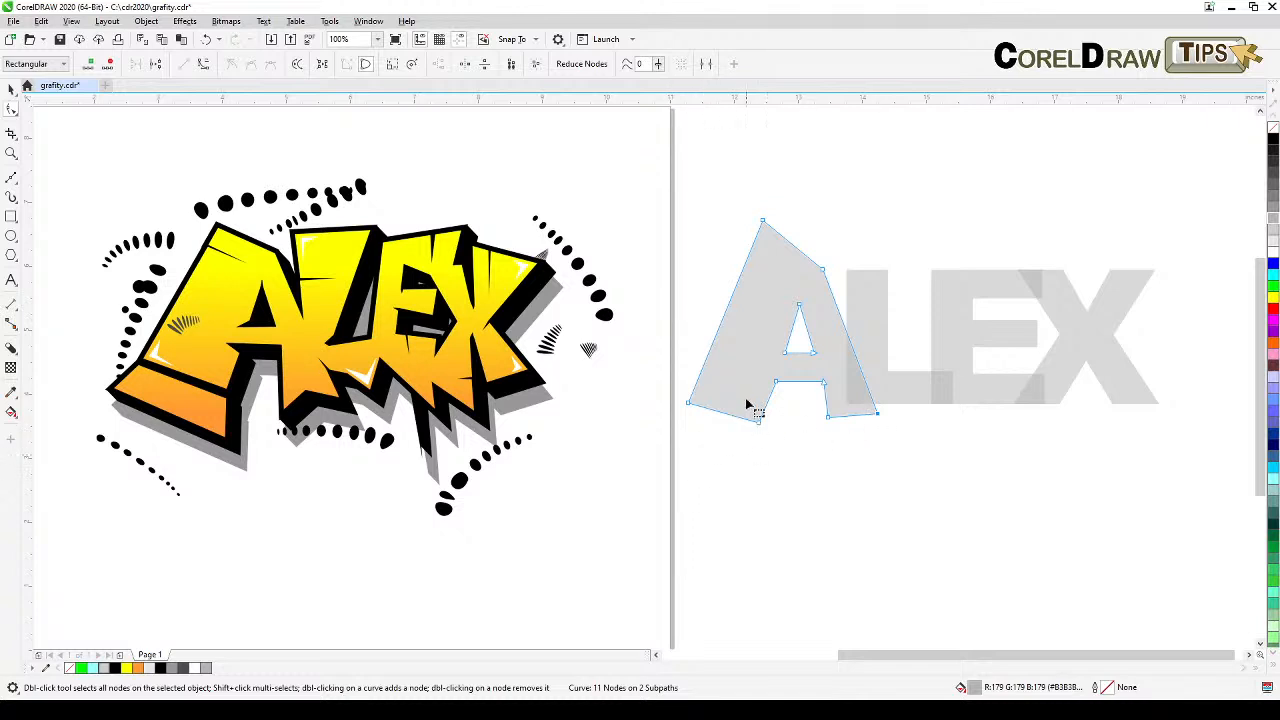
{"action": "left_click_drag", "start_coordinate": [761, 222], "coordinate": [758, 231]}
{"action": "left_click_drag", "start_coordinate": [648, 324], "coordinate": [719, 334]}
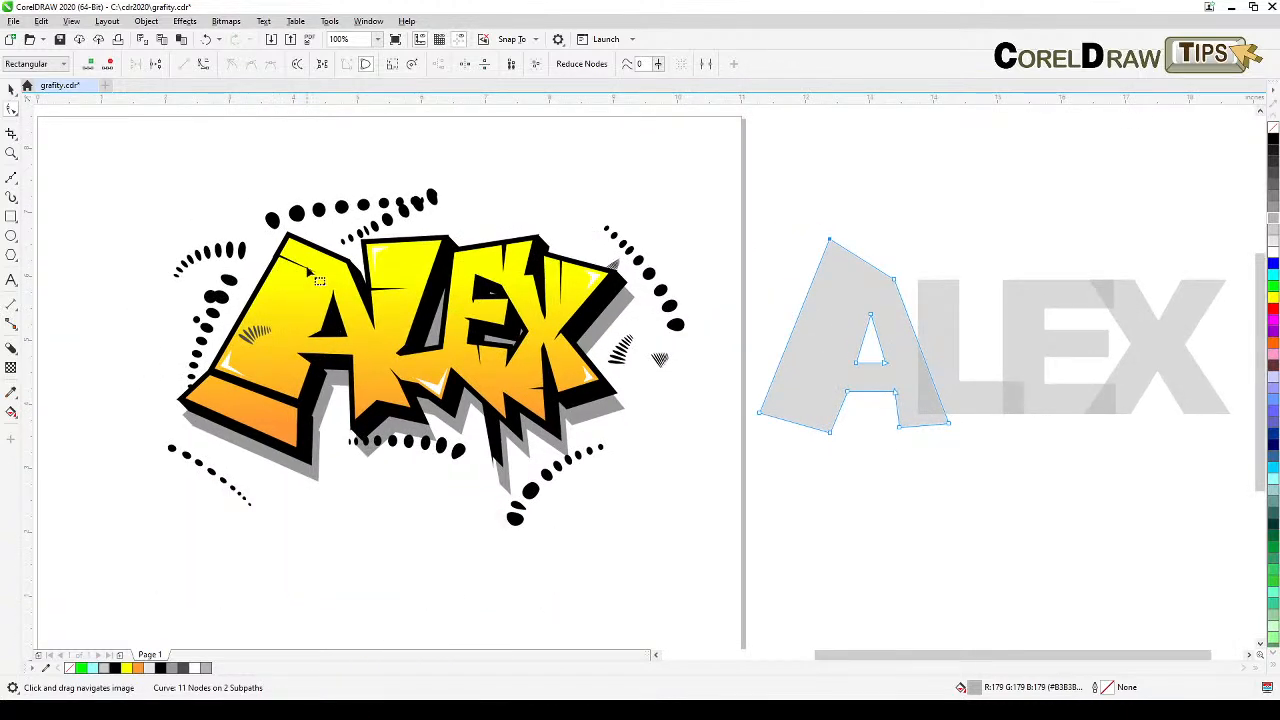
Add three nodes on the A's upper left edge and pull the middle one inward to cut a narrow diagonal notch
{"action": "scroll", "coordinate": [916, 318], "scroll_direction": "up", "scroll_amount": 5}
{"action": "left_click_drag", "start_coordinate": [817, 243], "coordinate": [746, 329]}
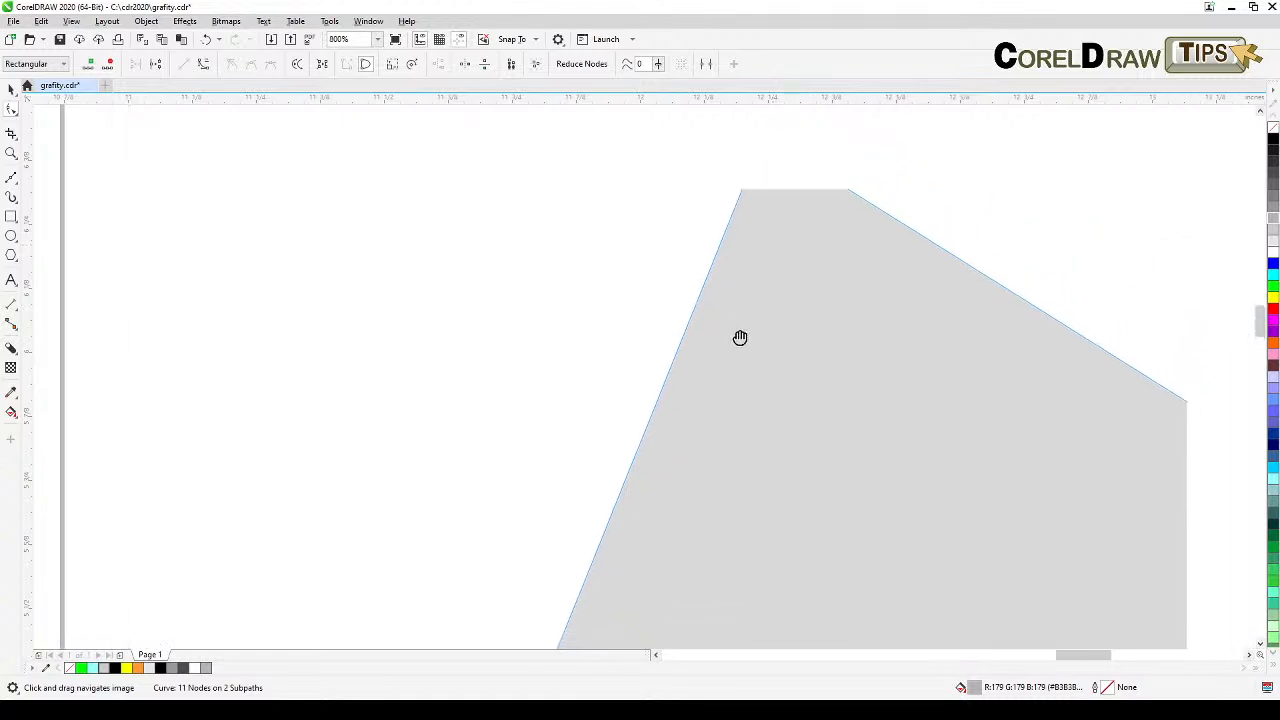
{"action": "scroll", "coordinate": [677, 294], "scroll_direction": "down", "scroll_amount": 2}
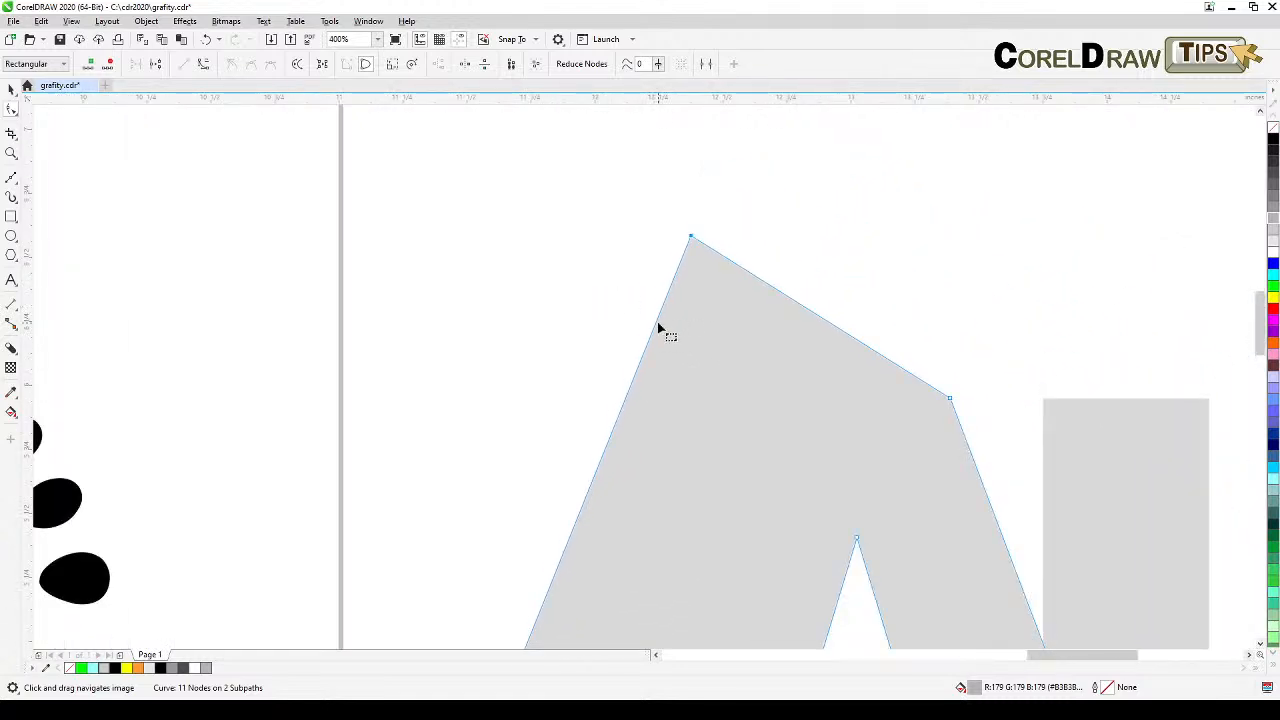
{"action": "double_click", "coordinate": [657, 326]}
{"action": "double_click", "coordinate": [651, 342]}
{"action": "left_click_drag", "start_coordinate": [653, 335], "coordinate": [838, 471]}
{"action": "scroll", "coordinate": [578, 448], "scroll_direction": "down", "scroll_amount": 2}
{"action": "left_click_drag", "start_coordinate": [526, 444], "coordinate": [763, 426]}
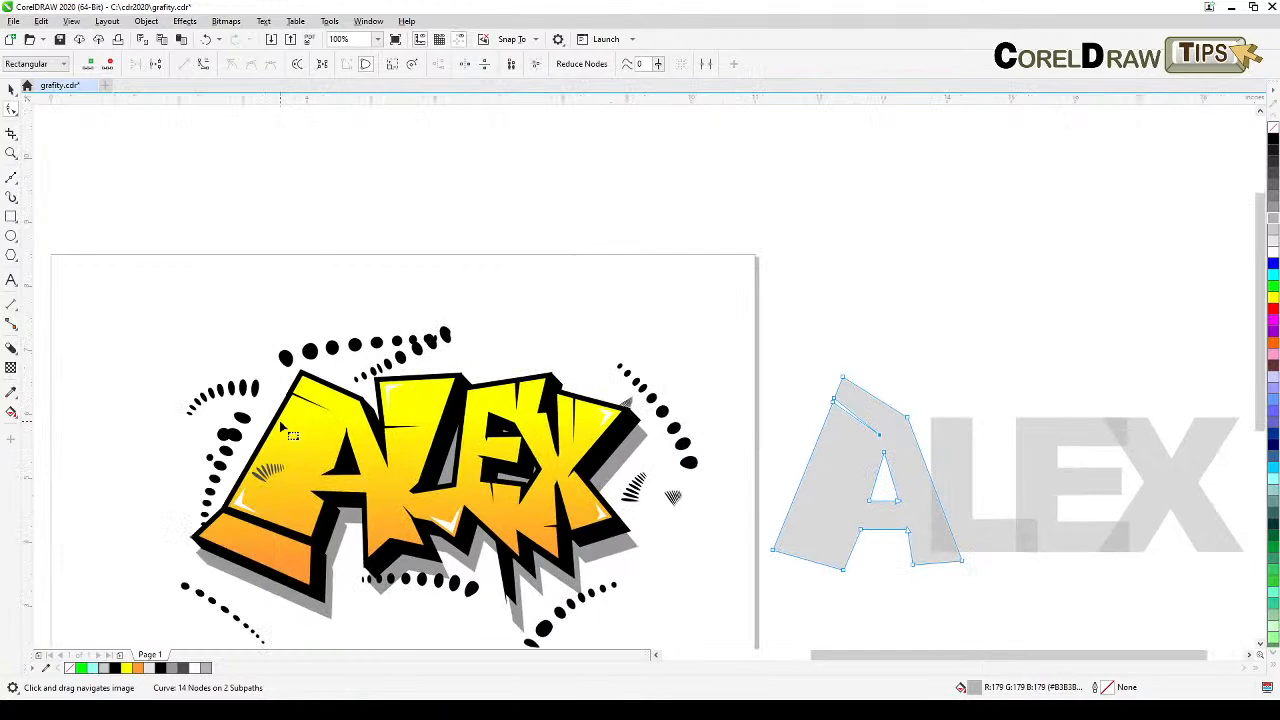
Narrow the opening of the A's diagonal notch by moving its lower edge node closer to the upper one
{"action": "scroll", "coordinate": [846, 391], "scroll_direction": "up", "scroll_amount": 3}
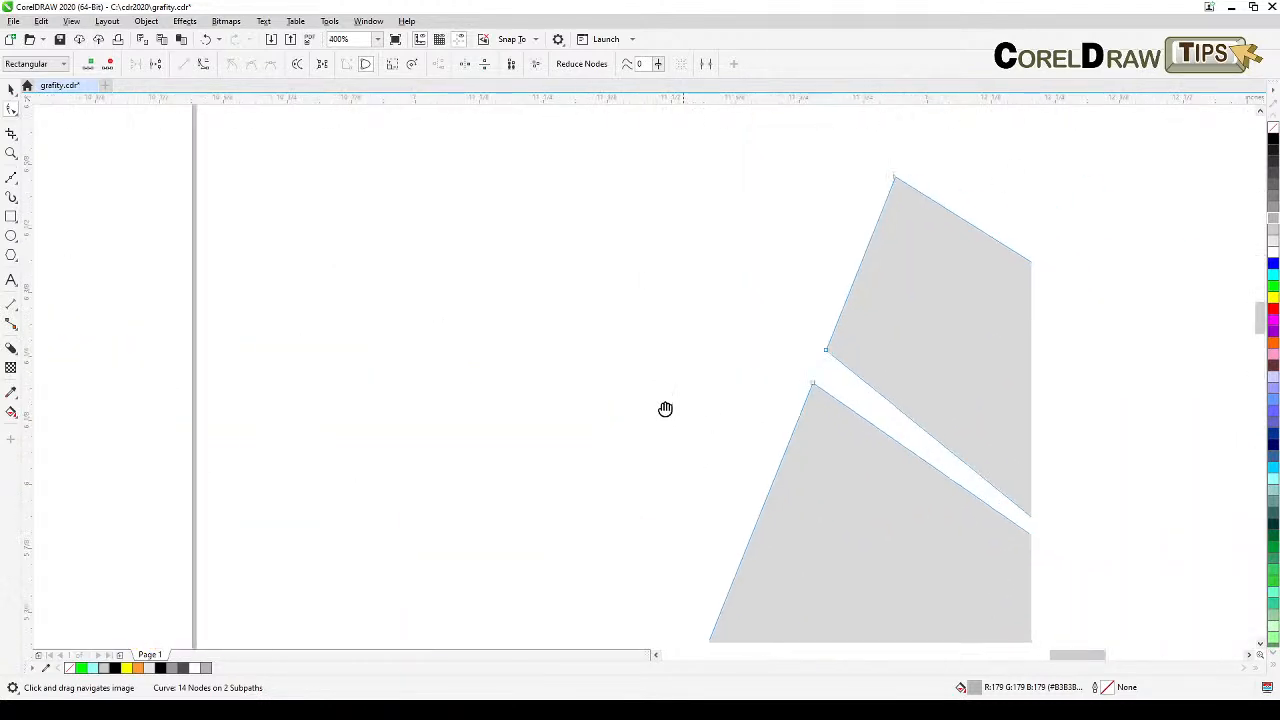
{"action": "left_click_drag", "start_coordinate": [785, 378], "coordinate": [796, 361]}
{"action": "scroll", "coordinate": [790, 402], "scroll_direction": "down", "scroll_amount": 1}
{"action": "left_click_drag", "start_coordinate": [829, 420], "coordinate": [828, 298]}
{"action": "scroll", "coordinate": [827, 297], "scroll_direction": "down", "scroll_amount": 4}
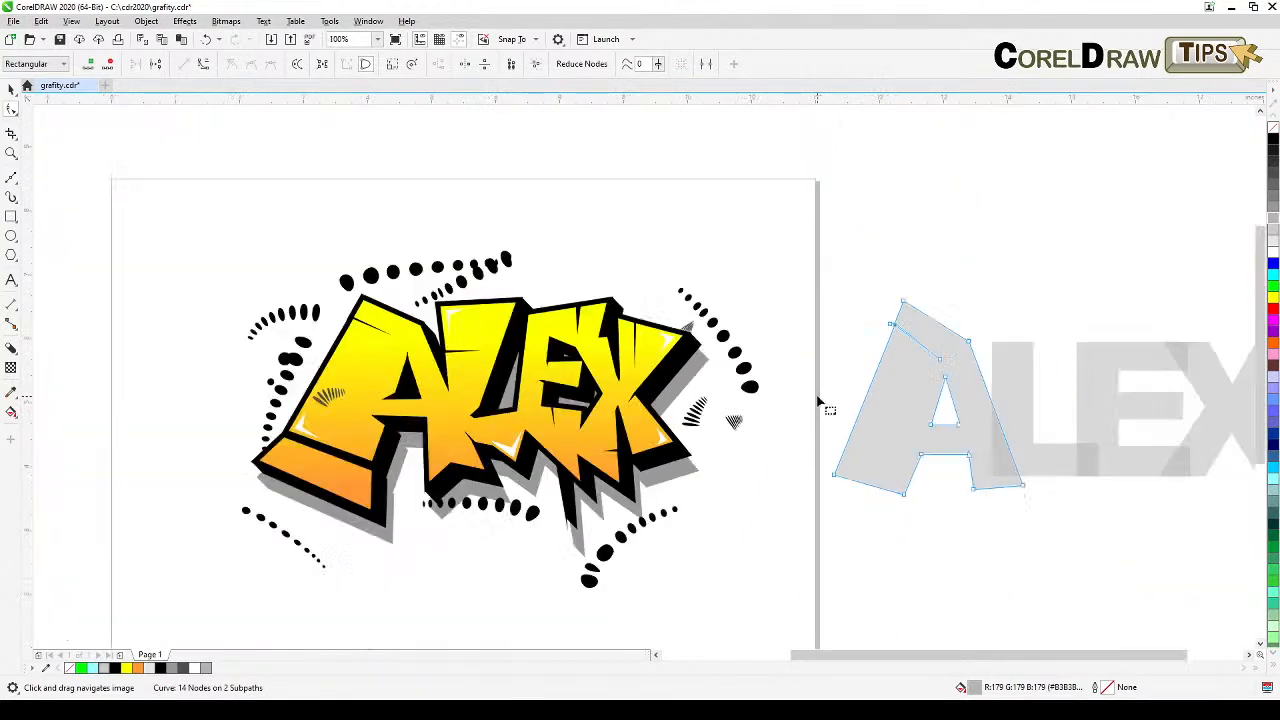
Add nodes to the A's counter and leg gap, pull thin leftward spikes from them, and tilt the crossbar edges like the finished example
{"action": "left_click_drag", "start_coordinate": [696, 440], "coordinate": [718, 371]}
{"action": "scroll", "coordinate": [925, 391], "scroll_direction": "up", "scroll_amount": 1}
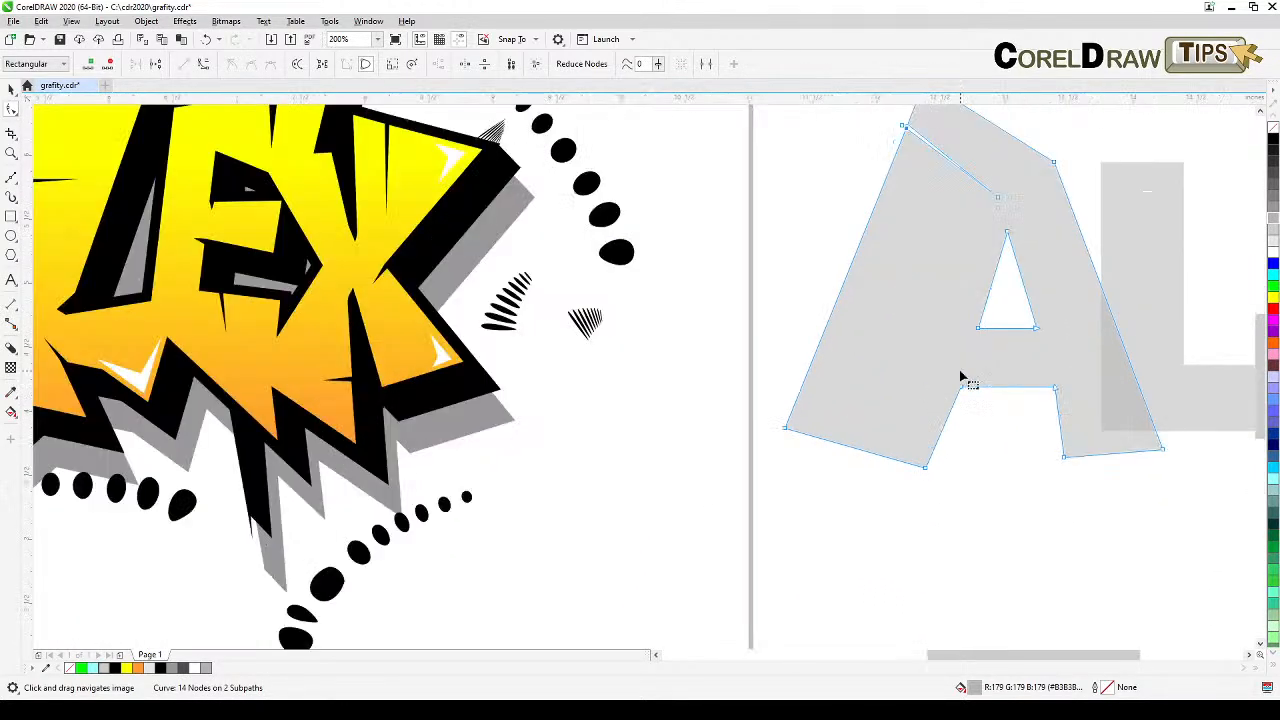
{"action": "left_click_drag", "start_coordinate": [52, 277], "coordinate": [415, 280]}
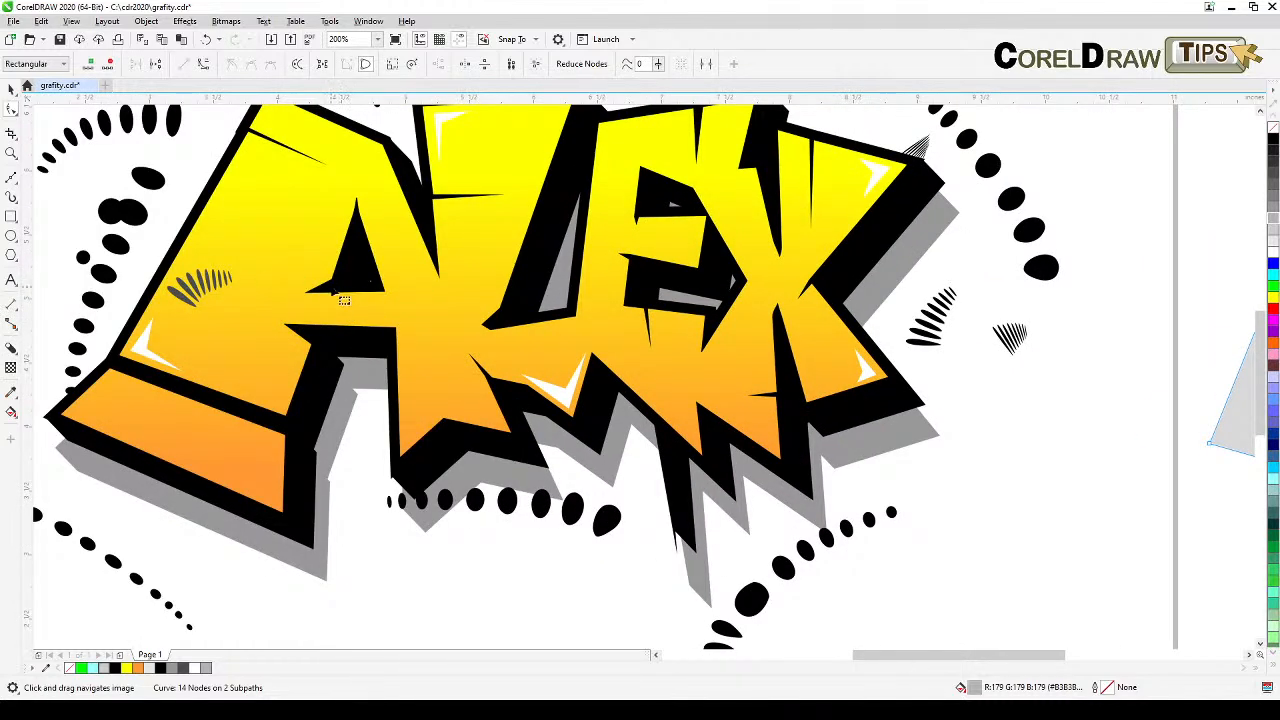
{"action": "scroll", "coordinate": [615, 492], "scroll_direction": "down", "scroll_amount": 2}
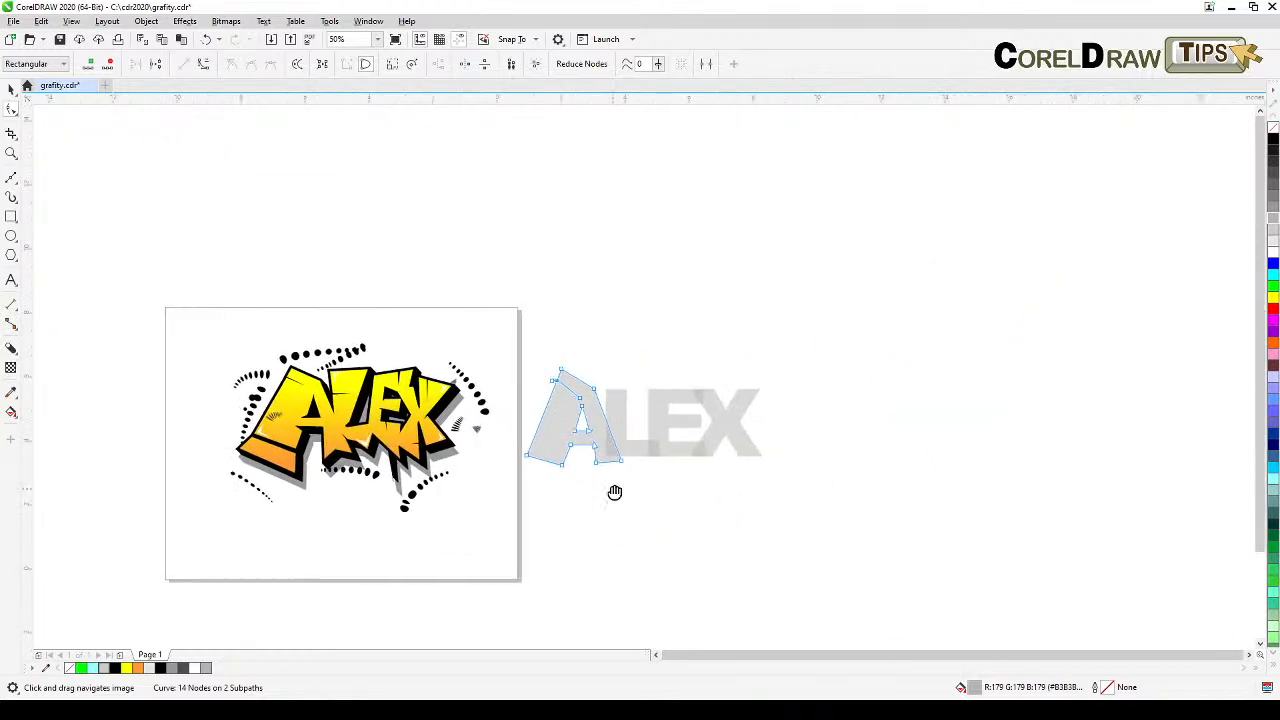
{"action": "scroll", "coordinate": [615, 492], "scroll_direction": "up", "scroll_amount": 3}
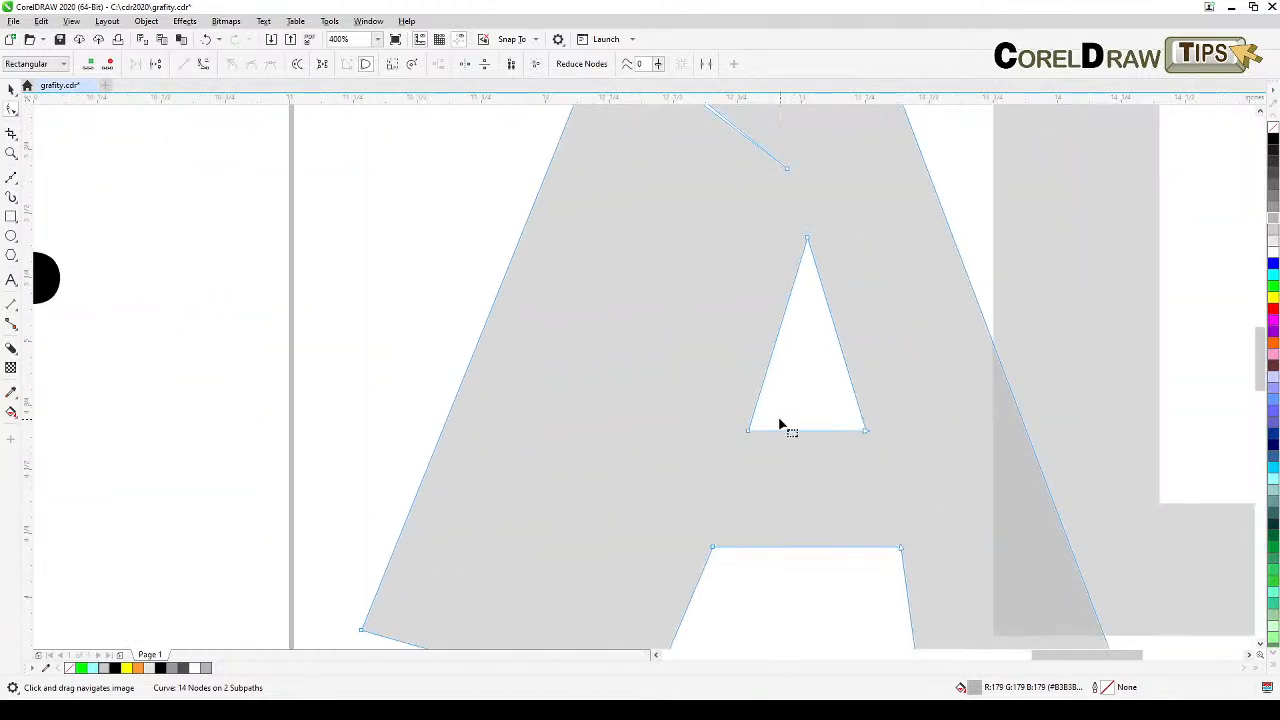
{"action": "double_click", "coordinate": [755, 412]}
{"action": "mouse_move", "coordinate": [750, 432]}
{"action": "left_mouse_down"}
{"action": "mouse_move", "coordinate": [690, 432]}
{"action": "mouse_move", "coordinate": [751, 422]}
{"action": "left_mouse_up"}
{"action": "left_click_drag", "start_coordinate": [706, 564], "coordinate": [707, 412]}
{"action": "left_click_drag", "start_coordinate": [943, 415], "coordinate": [945, 432]}
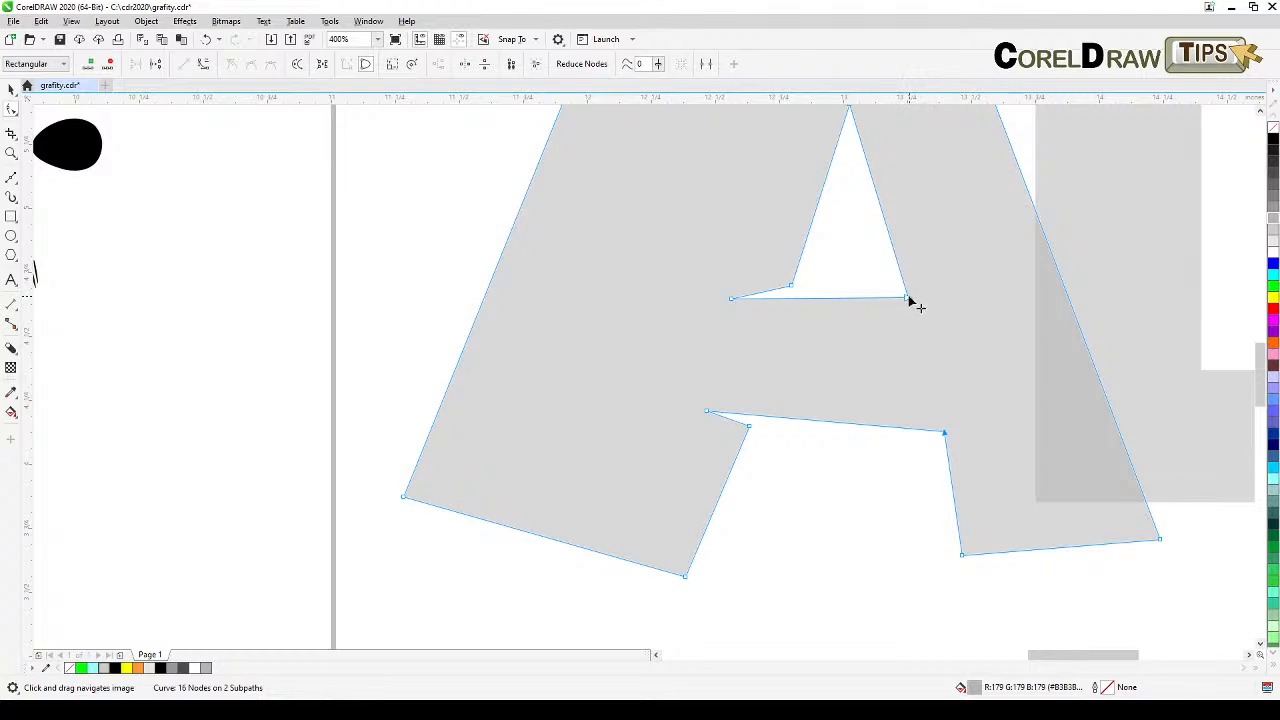
{"action": "left_click_drag", "start_coordinate": [908, 298], "coordinate": [906, 292]}
Compare the reshaped A with the legs and crossbar of the finished example's A
{"action": "scroll", "coordinate": [864, 358], "scroll_direction": "down", "scroll_amount": 1}
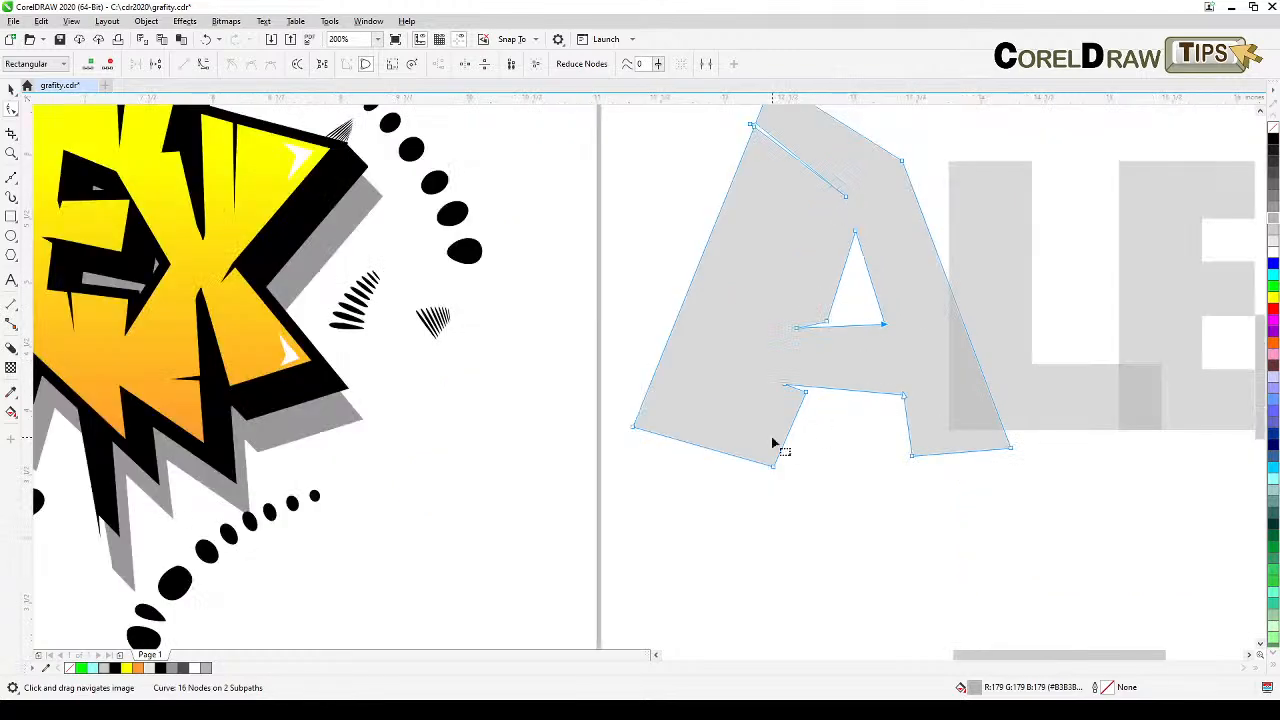
{"action": "left_click_drag", "start_coordinate": [772, 443], "coordinate": [860, 473]}
{"action": "left_click_drag", "start_coordinate": [541, 423], "coordinate": [852, 432]}
{"action": "left_click_drag", "start_coordinate": [384, 472], "coordinate": [599, 419]}
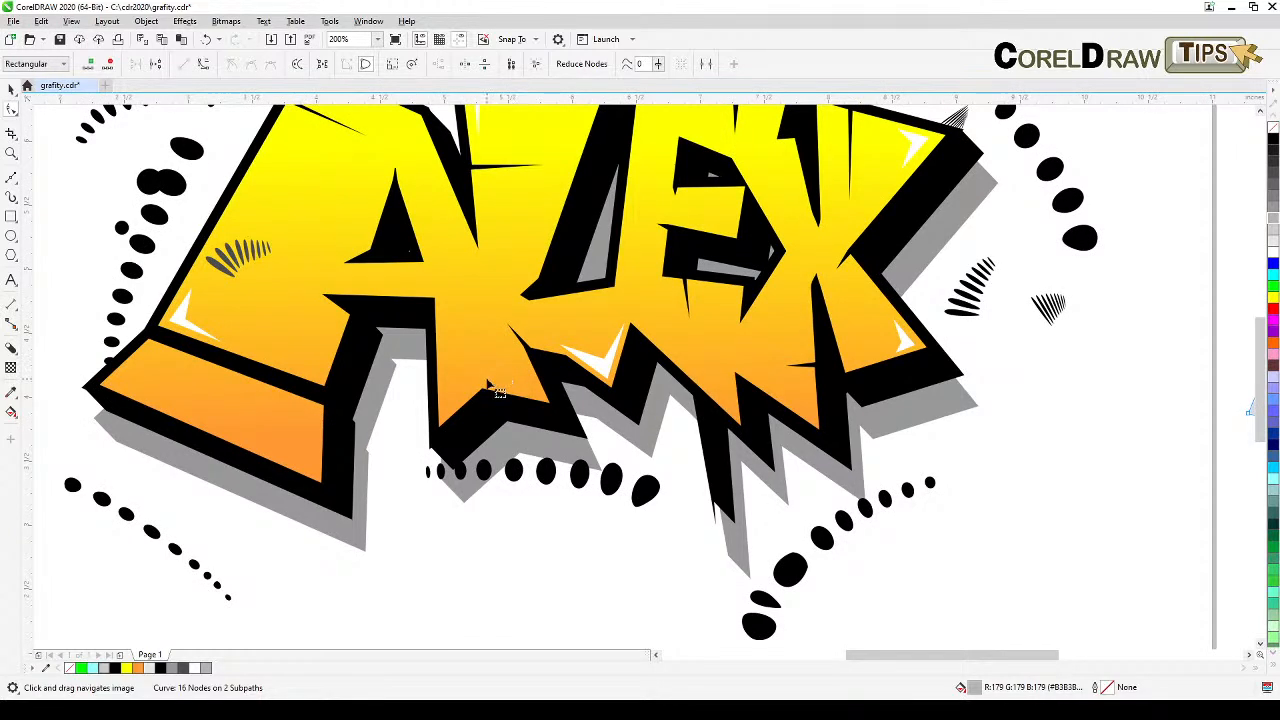
{"action": "left_click_drag", "start_coordinate": [427, 276], "coordinate": [400, 371]}
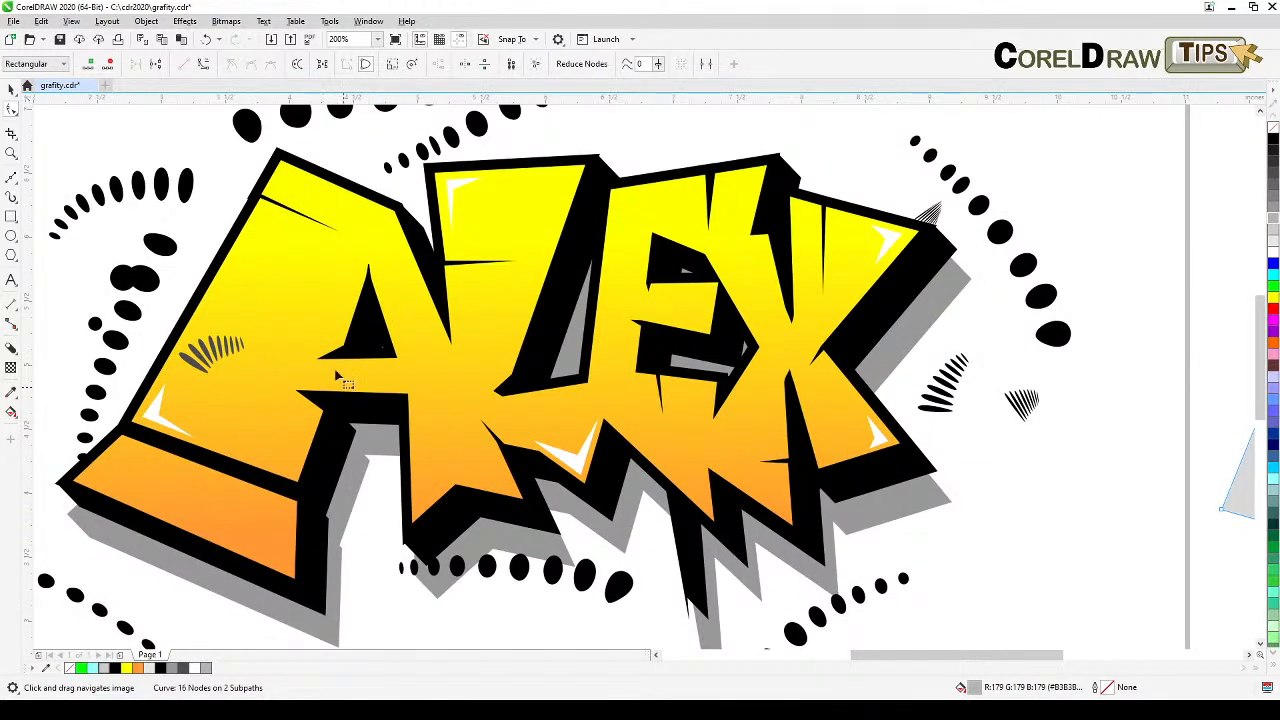
Draw a closed four-sided slab just below the A's left foot with the Bézier tool, following the foot's slanted edge
{"action": "scroll", "coordinate": [396, 505], "scroll_direction": "down", "scroll_amount": 2}
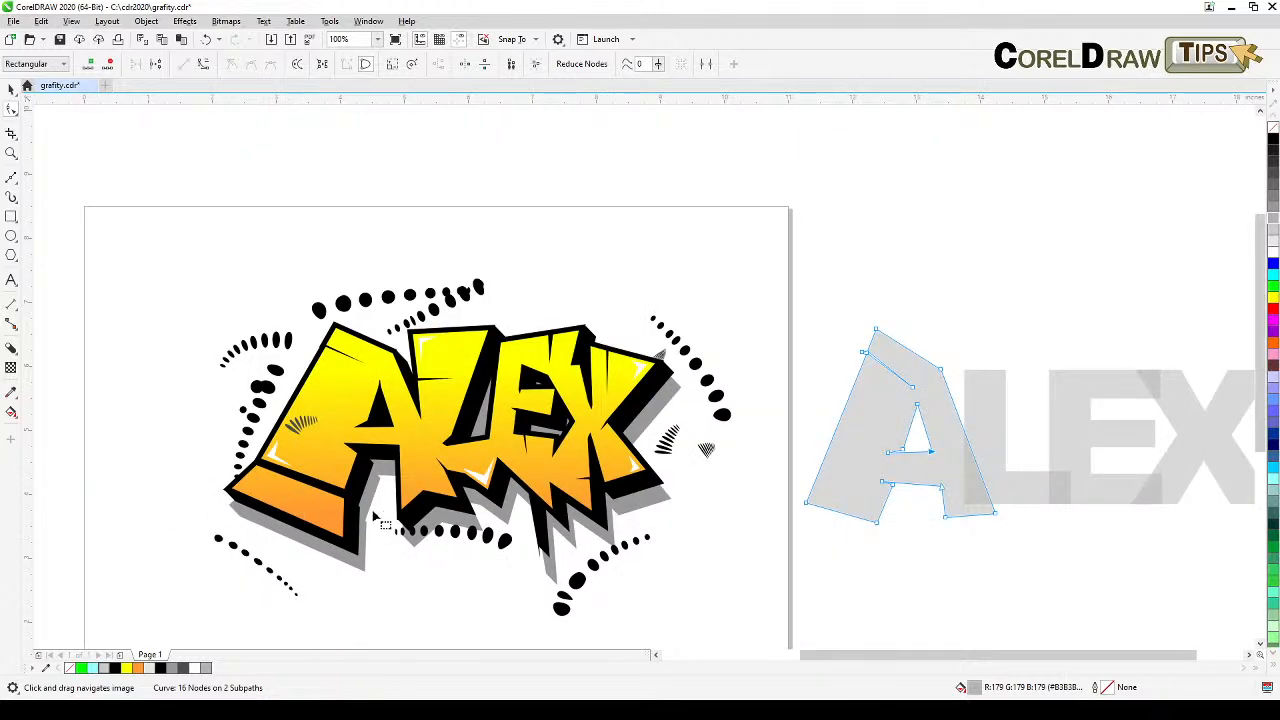
{"action": "scroll", "coordinate": [894, 566], "scroll_direction": "up", "scroll_amount": 2}
{"action": "left_click_drag", "start_coordinate": [894, 566], "coordinate": [949, 463]}
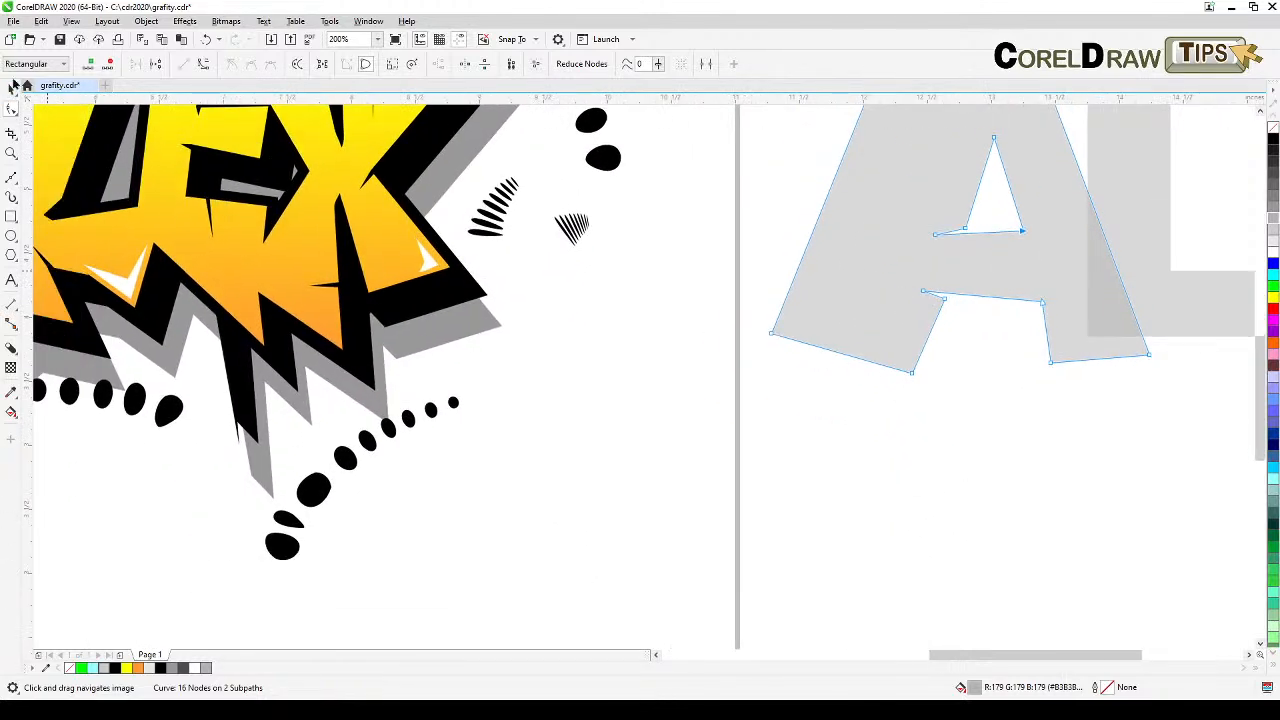
{"action": "left_click", "coordinate": [11, 90]}
{"action": "left_click", "coordinate": [824, 435]}
{"action": "left_click_drag", "start_coordinate": [632, 446], "coordinate": [660, 508]}
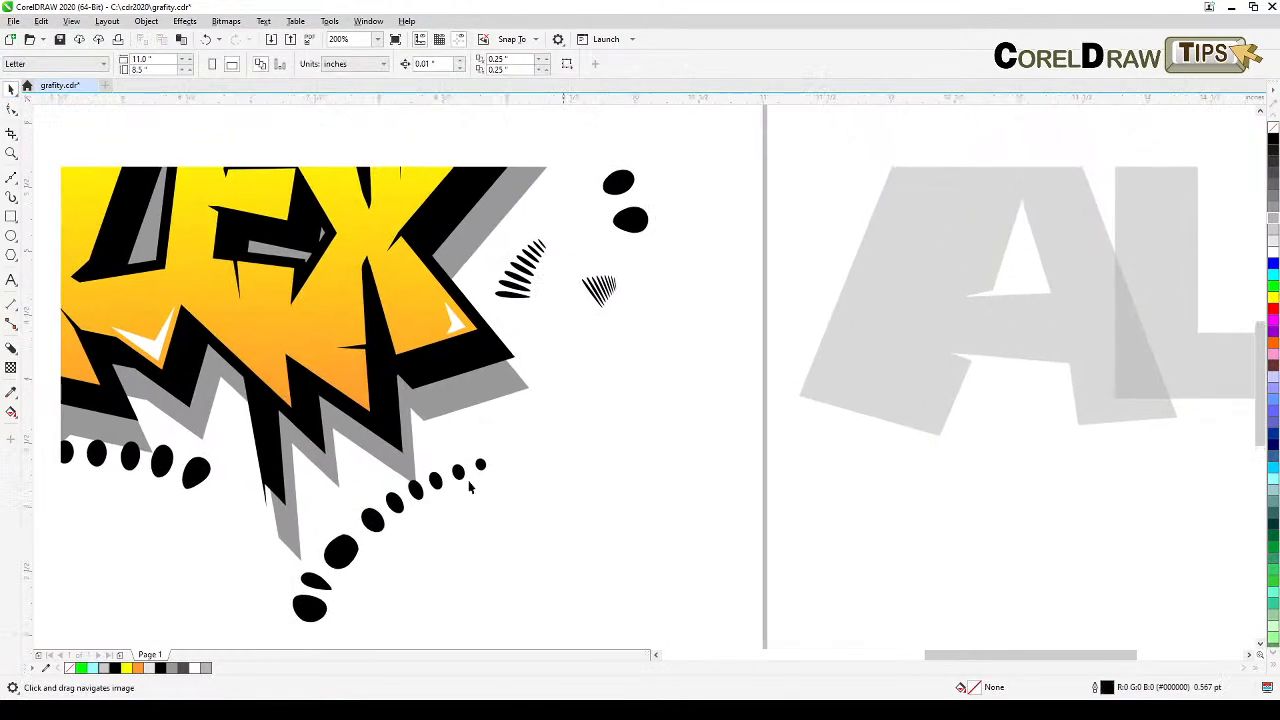
{"action": "left_click", "coordinate": [9, 181]}
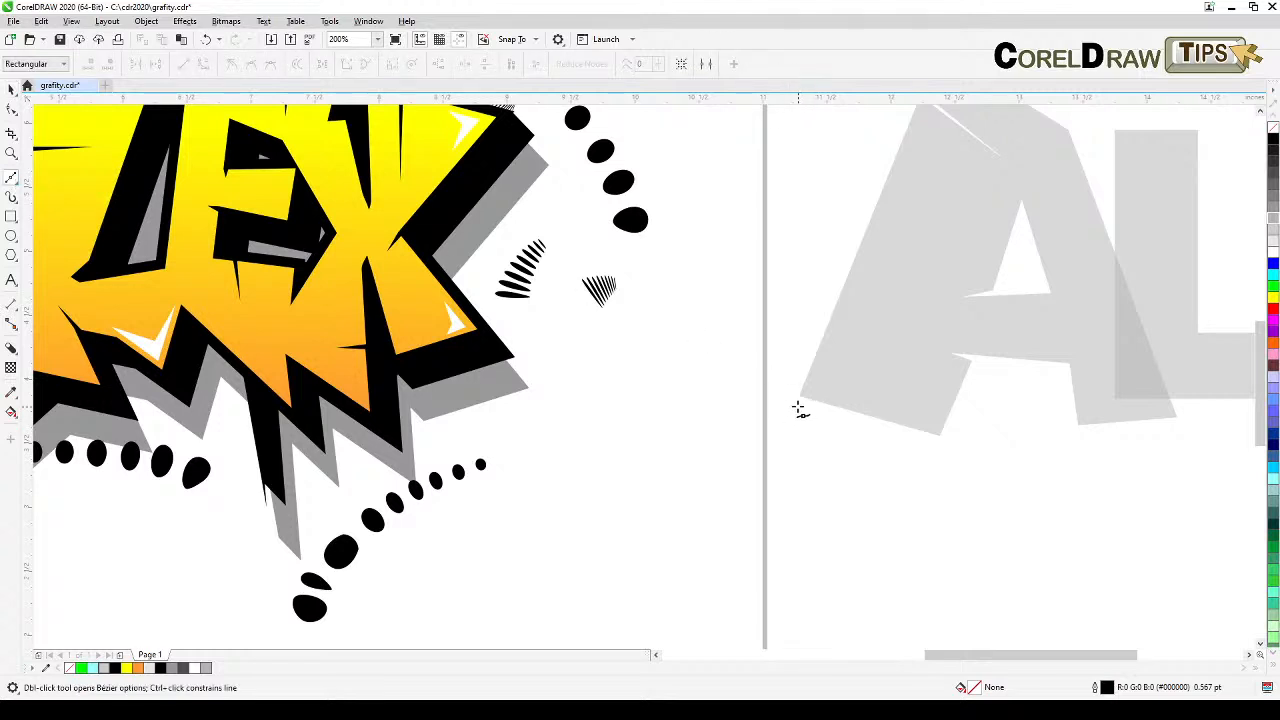
{"action": "left_click", "coordinate": [938, 450]}
{"action": "left_click", "coordinate": [936, 507]}
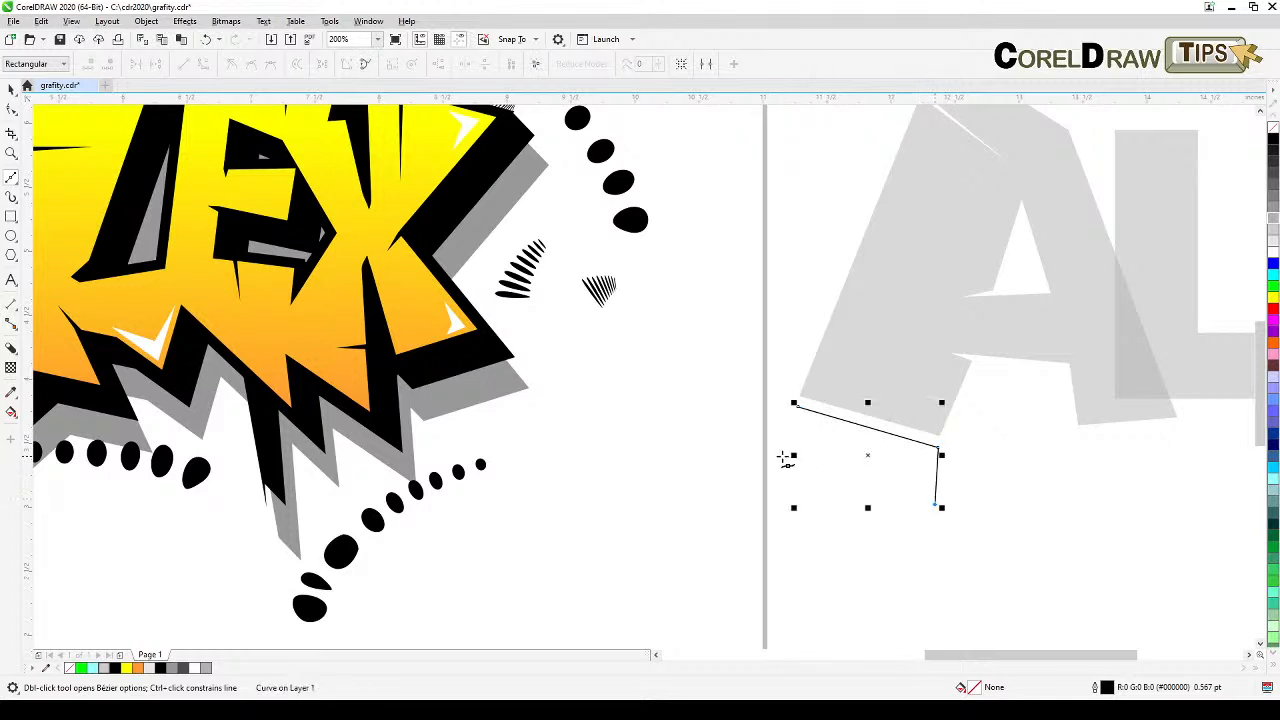
{"action": "left_click", "coordinate": [771, 455]}
{"action": "left_click", "coordinate": [798, 406]}
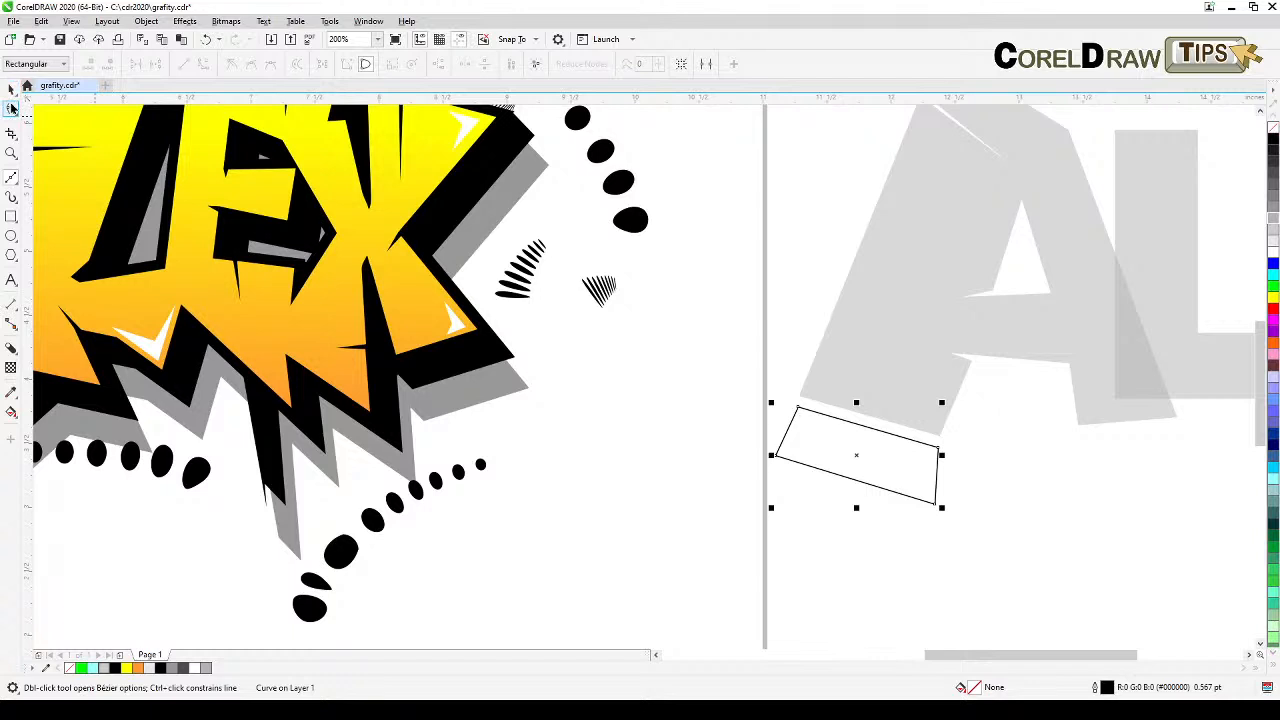
Adjust the slab's corner nodes so it sits closer under the A's foot and its lower left corner flares outward
{"action": "left_click", "coordinate": [11, 109]}
{"action": "scroll", "coordinate": [808, 406], "scroll_direction": "up", "scroll_amount": 1}
{"action": "left_click_drag", "start_coordinate": [798, 428], "coordinate": [798, 415]}
{"action": "left_click_drag", "start_coordinate": [1075, 504], "coordinate": [1078, 492]}
{"action": "left_click", "coordinate": [12, 90]}
{"action": "scroll", "coordinate": [744, 243], "scroll_direction": "down", "scroll_amount": 1}
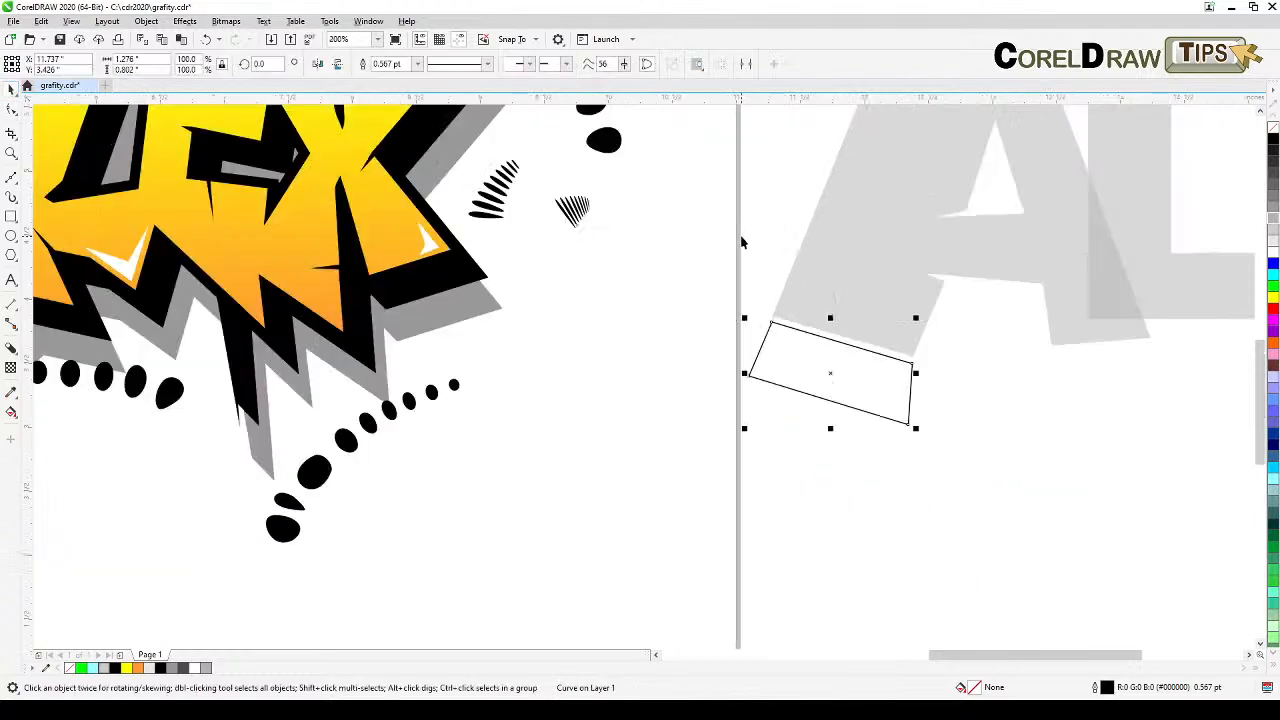
{"action": "scroll", "coordinate": [870, 440], "scroll_direction": "down", "scroll_amount": 1}
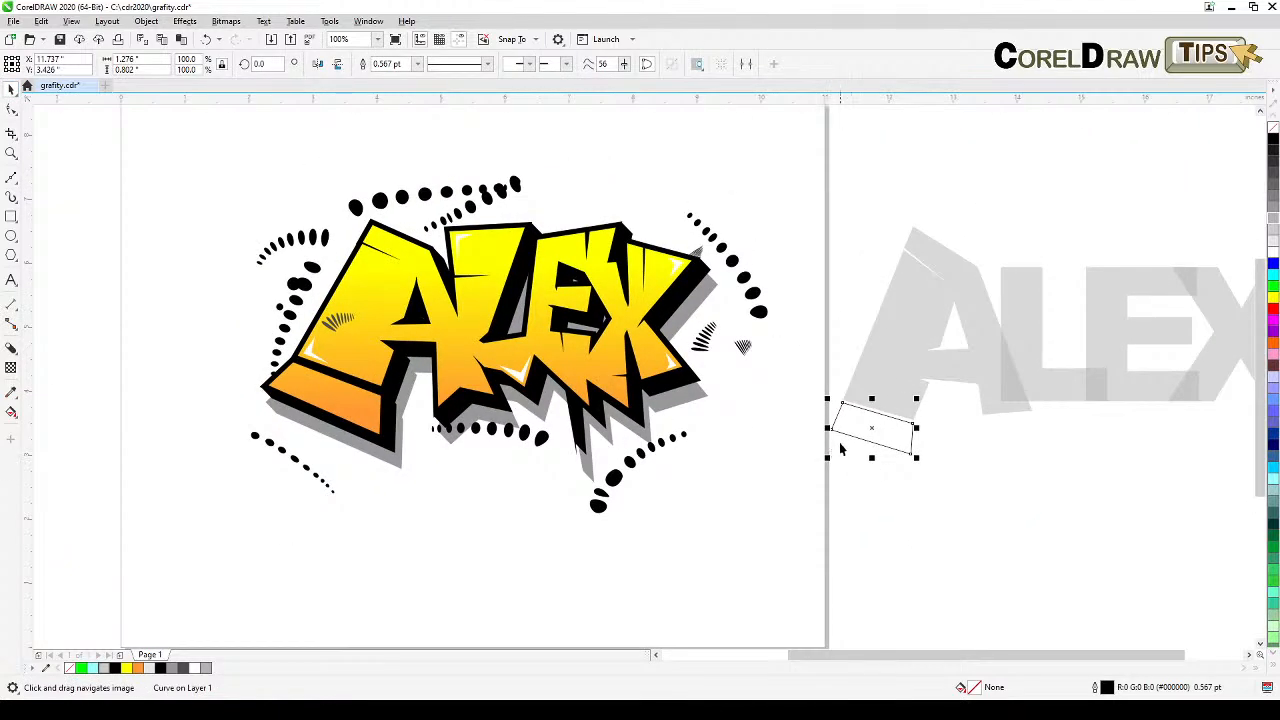
{"action": "left_click", "coordinate": [11, 111]}
{"action": "left_click_drag", "start_coordinate": [835, 436], "coordinate": [828, 432]}
{"action": "left_click", "coordinate": [11, 88]}
{"action": "left_click", "coordinate": [1030, 454]}
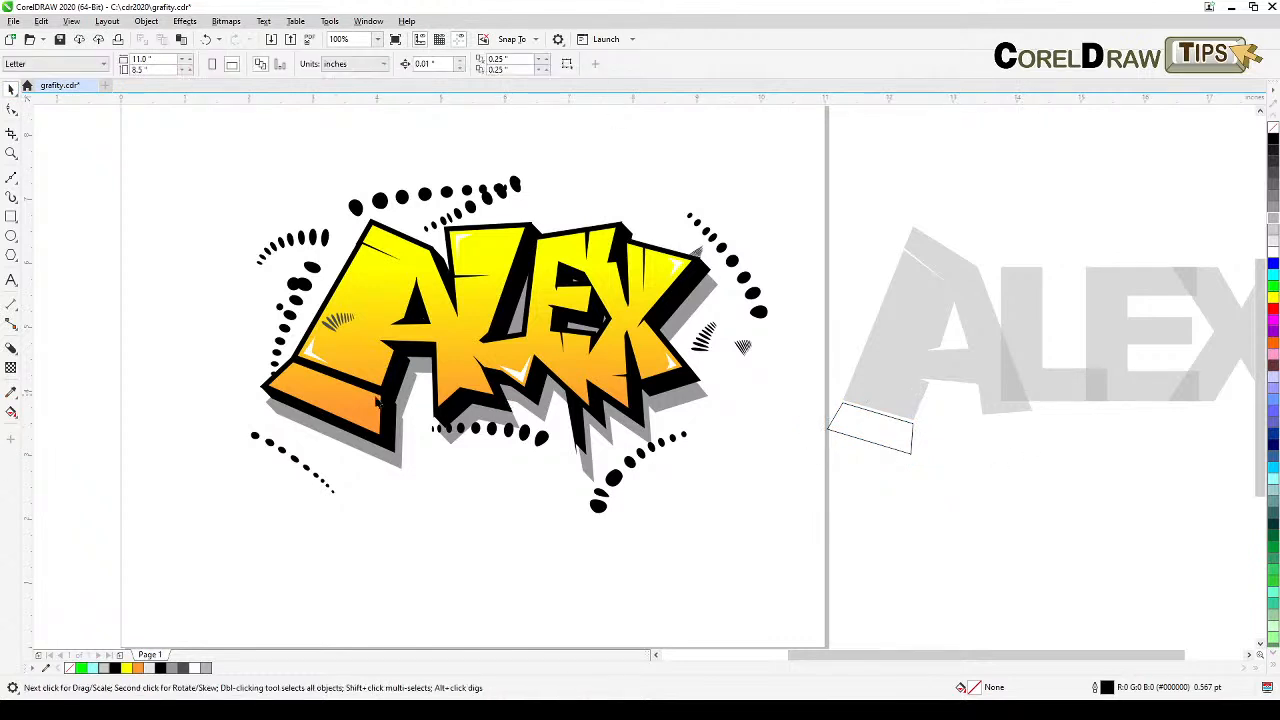
Add a node midway along the bottom of the A's right leg and pull both corners down to form a pointed notch
{"action": "left_click", "coordinate": [999, 411]}
{"action": "left_click", "coordinate": [12, 110]}
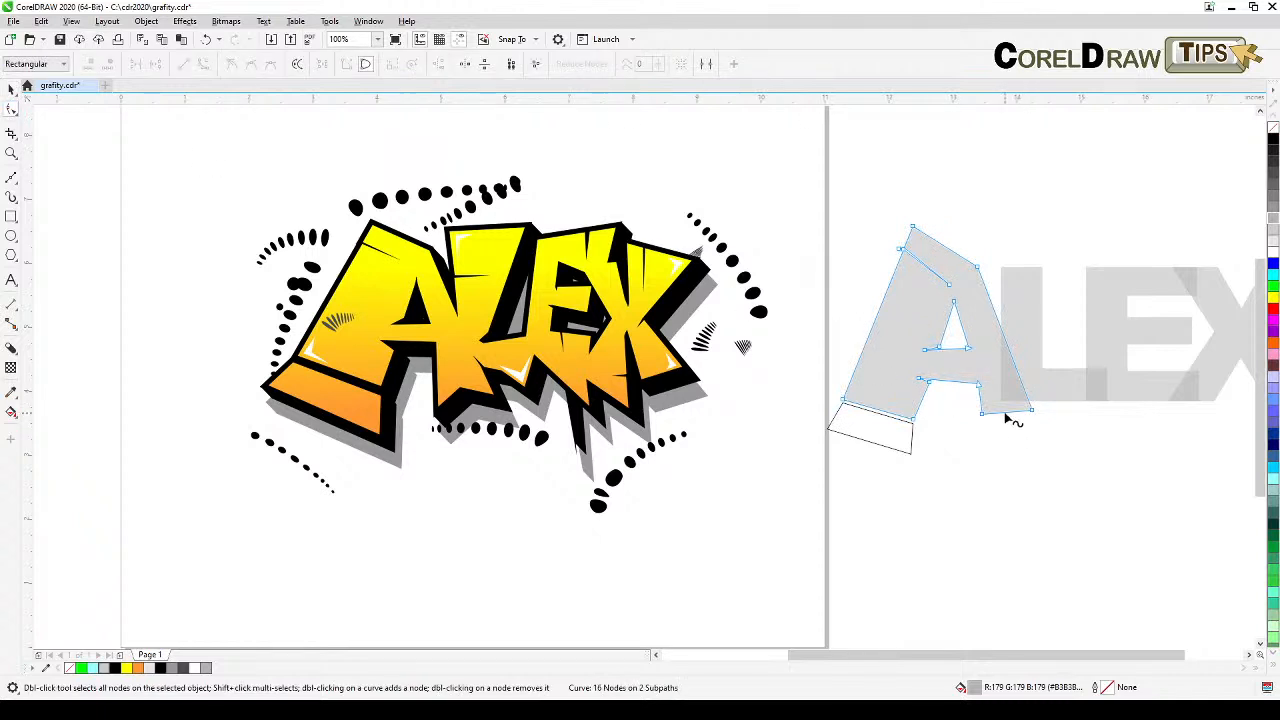
{"action": "double_click", "coordinate": [1007, 414]}
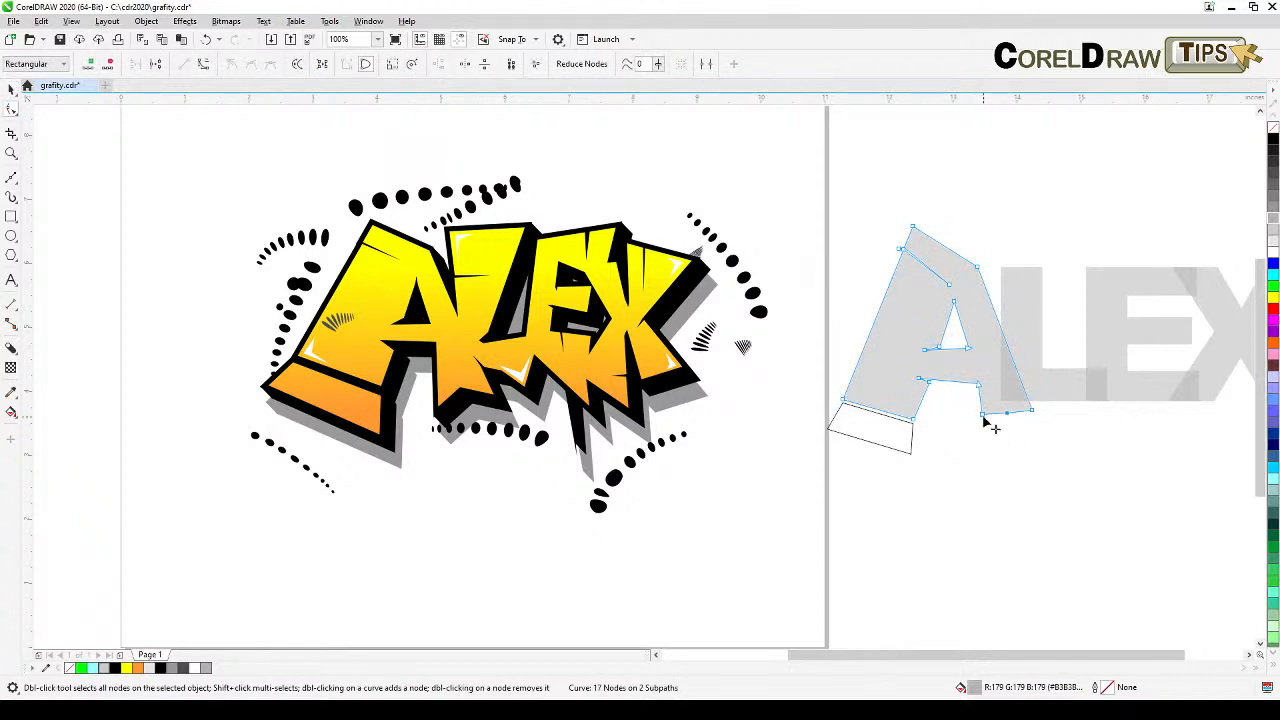
{"action": "left_click_drag", "start_coordinate": [985, 419], "coordinate": [1034, 425]}
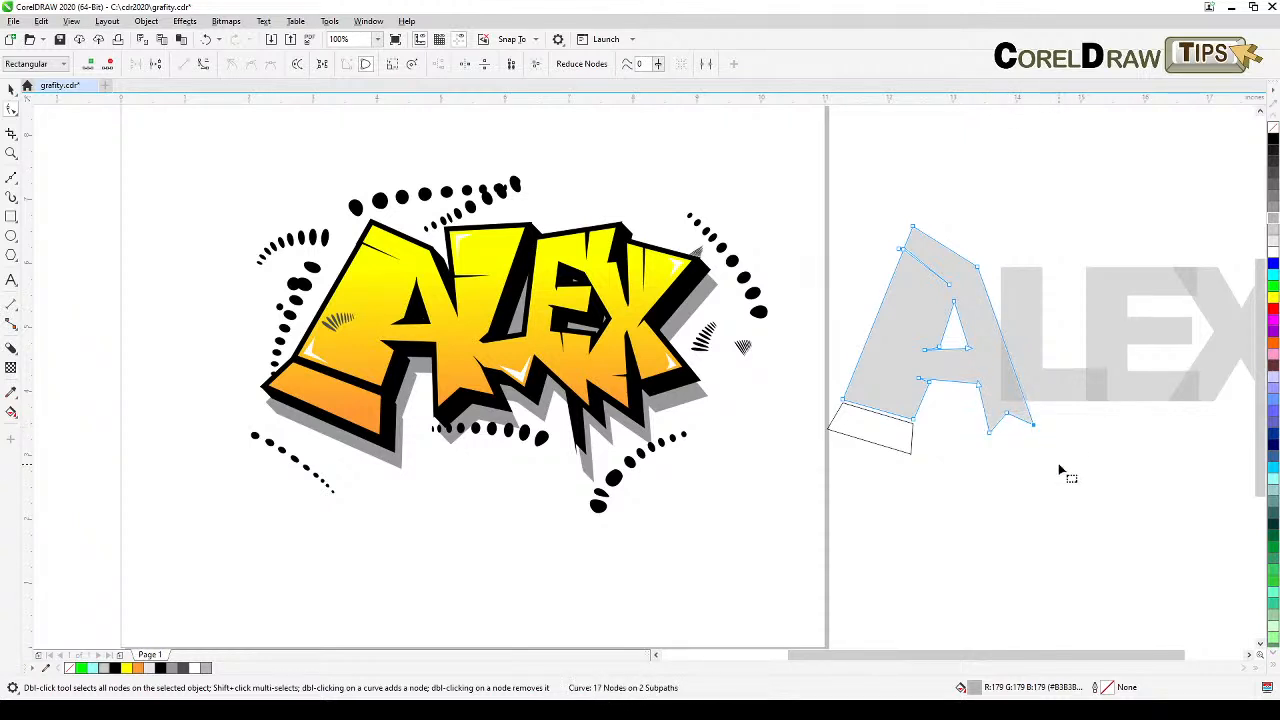
{"action": "left_click", "coordinate": [11, 89]}
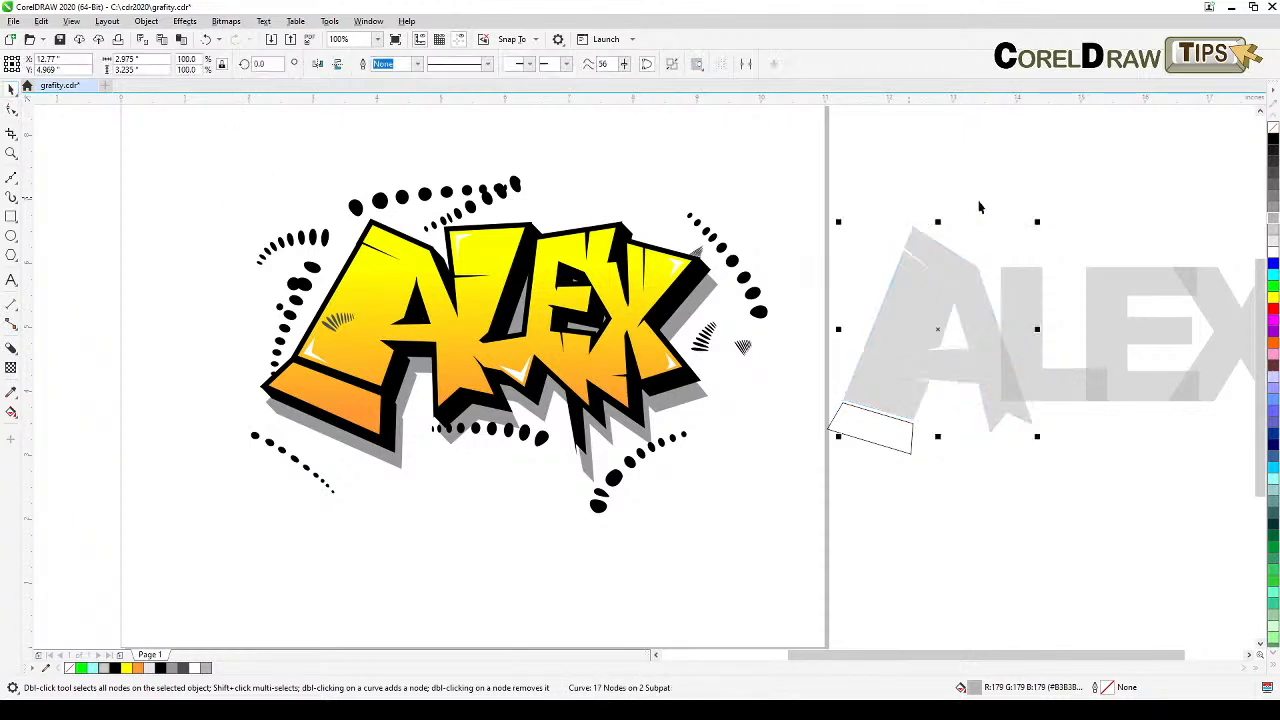
Raise the L slightly above its neighbours and spread its two top corners outward to widen the stem
{"action": "left_click", "coordinate": [1070, 213]}
{"action": "left_click_drag", "start_coordinate": [1031, 311], "coordinate": [1038, 293]}
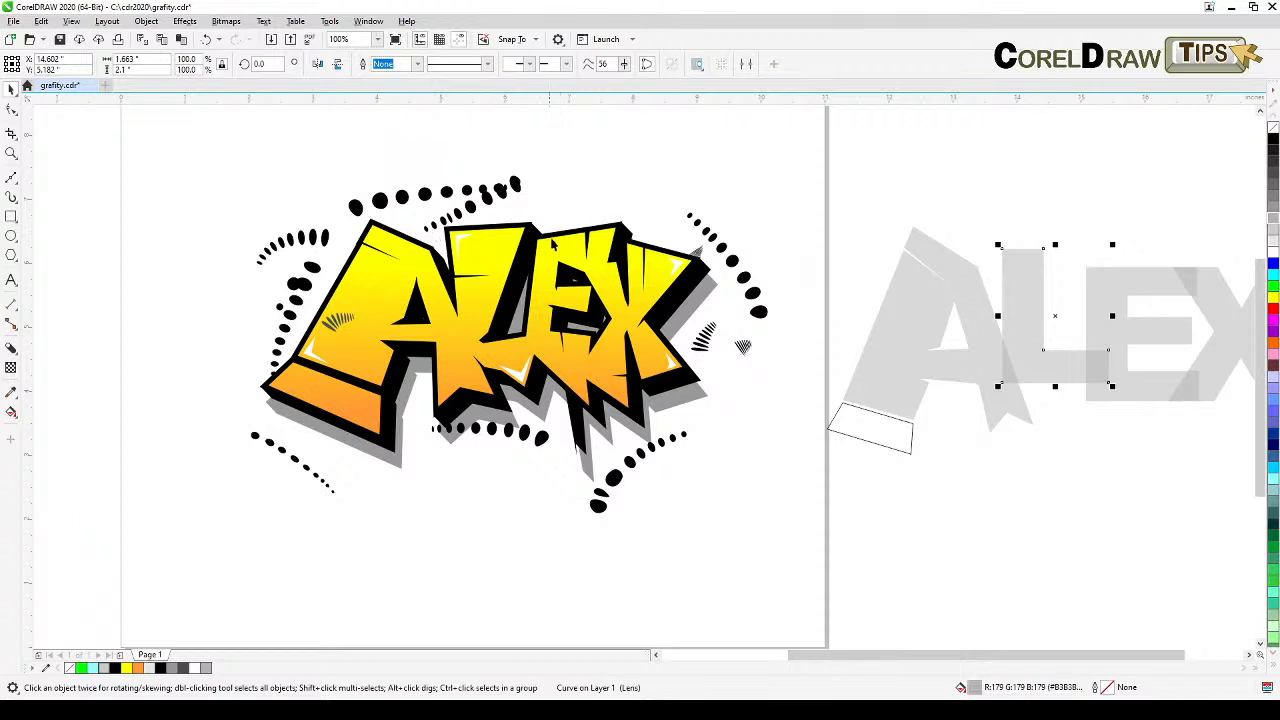
{"action": "left_click", "coordinate": [11, 111]}
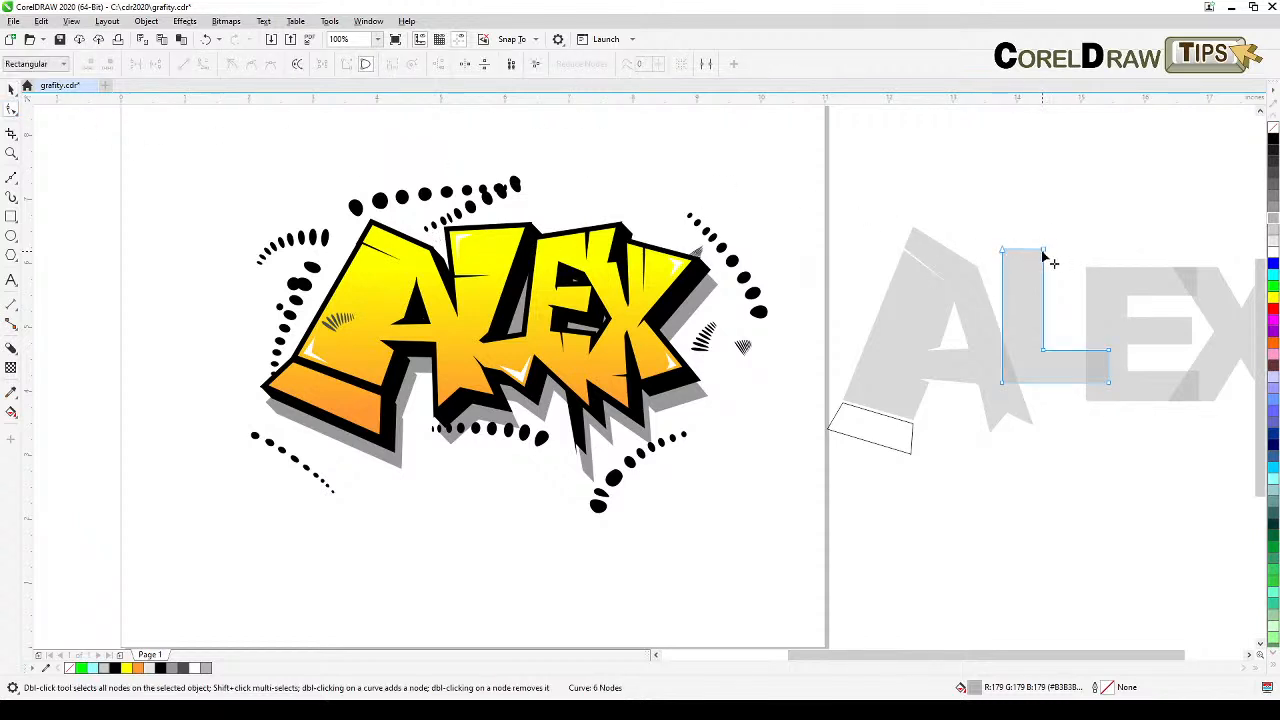
{"action": "left_click_drag", "start_coordinate": [1044, 251], "coordinate": [996, 252]}
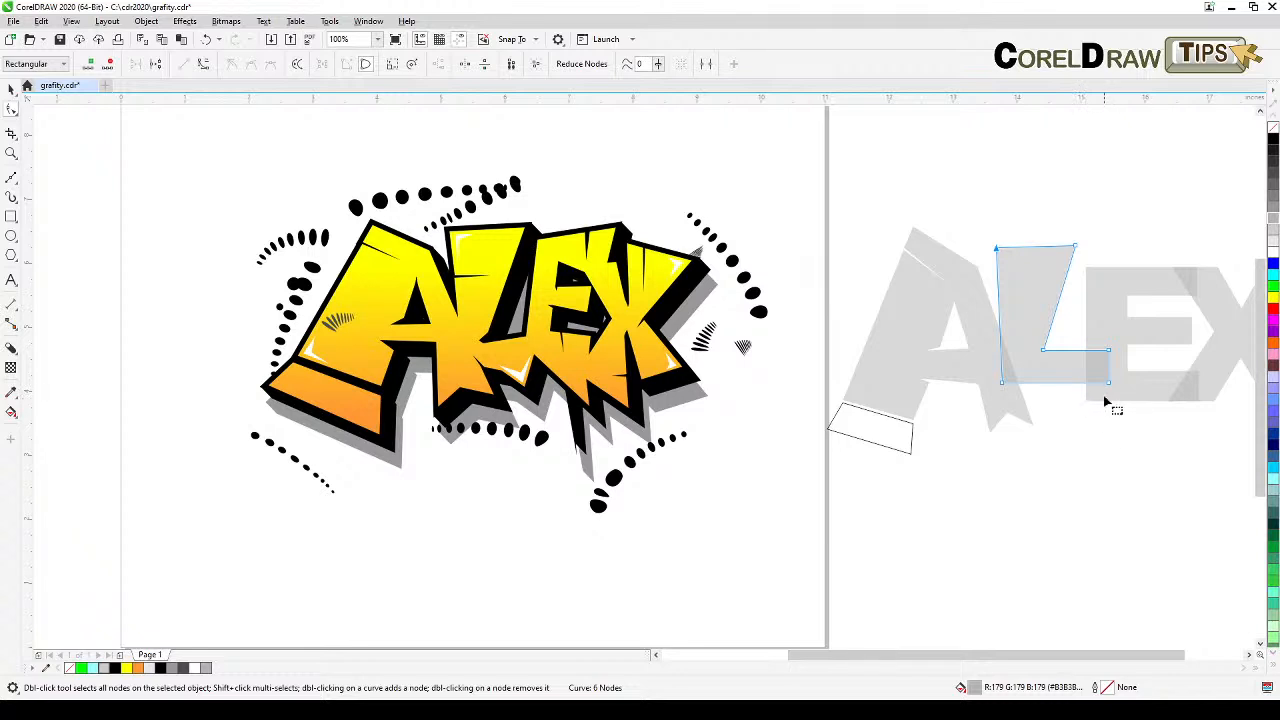
Pull the L's lower right corner down into a point and raise an added node on its bottom edge
{"action": "left_click_drag", "start_coordinate": [1108, 387], "coordinate": [1094, 411]}
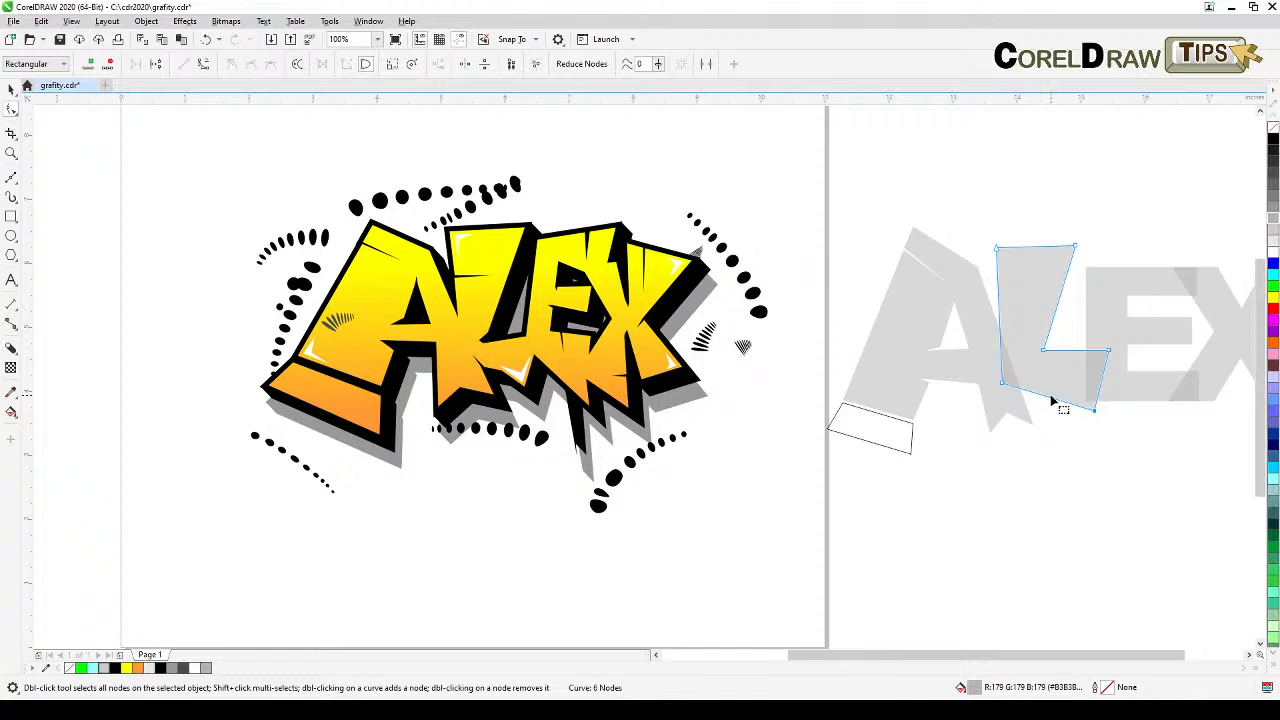
{"action": "left_click_drag", "start_coordinate": [1048, 398], "coordinate": [1045, 389]}
{"action": "left_click", "coordinate": [8, 92]}
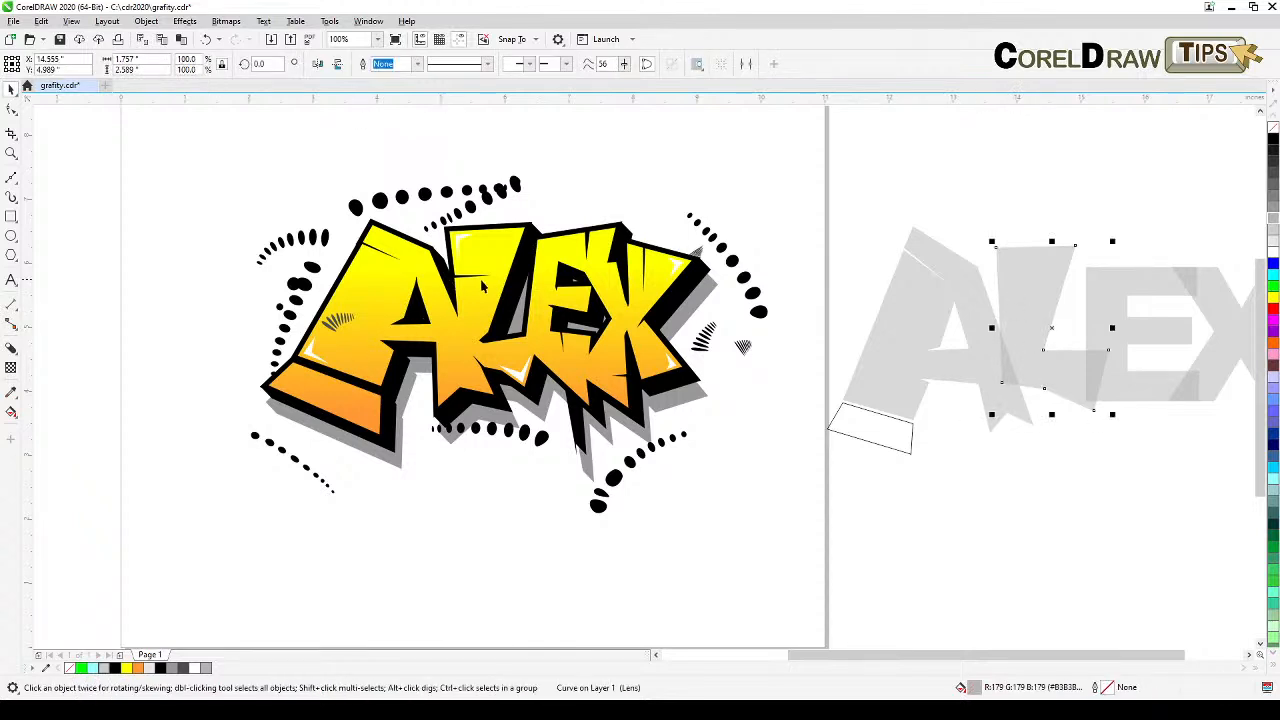
Add three nodes on the L's upper left edge and pull the middle one inward to cut a thin, narrow-mouthed horizontal notch
{"action": "scroll", "coordinate": [1057, 297], "scroll_direction": "up", "scroll_amount": 2}
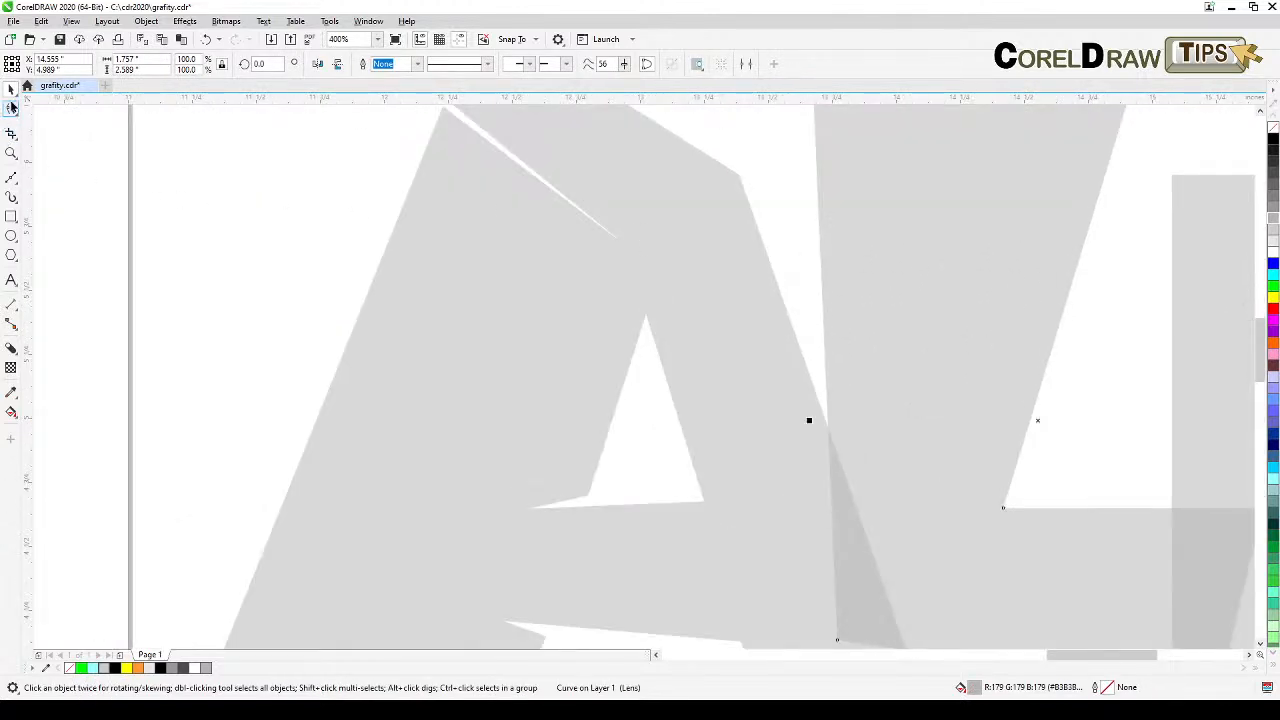
{"action": "left_click", "coordinate": [11, 110]}
{"action": "left_click_drag", "start_coordinate": [800, 240], "coordinate": [793, 317]}
{"action": "double_click", "coordinate": [792, 308]}
{"action": "double_click", "coordinate": [794, 318]}
{"action": "left_click", "coordinate": [793, 311]}
{"action": "left_click", "coordinate": [940, 311]}
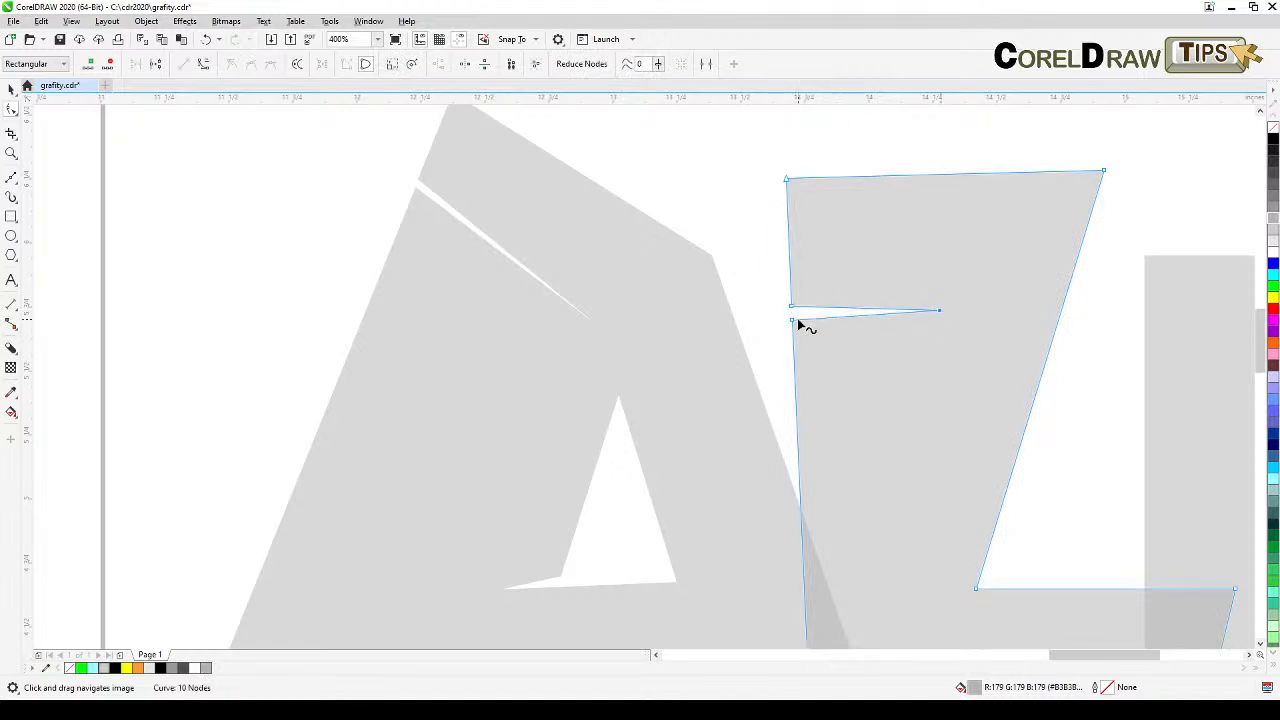
{"action": "left_click_drag", "start_coordinate": [792, 320], "coordinate": [792, 313]}
{"action": "scroll", "coordinate": [790, 322], "scroll_direction": "down", "scroll_amount": 1}
{"action": "left_click", "coordinate": [11, 88]}
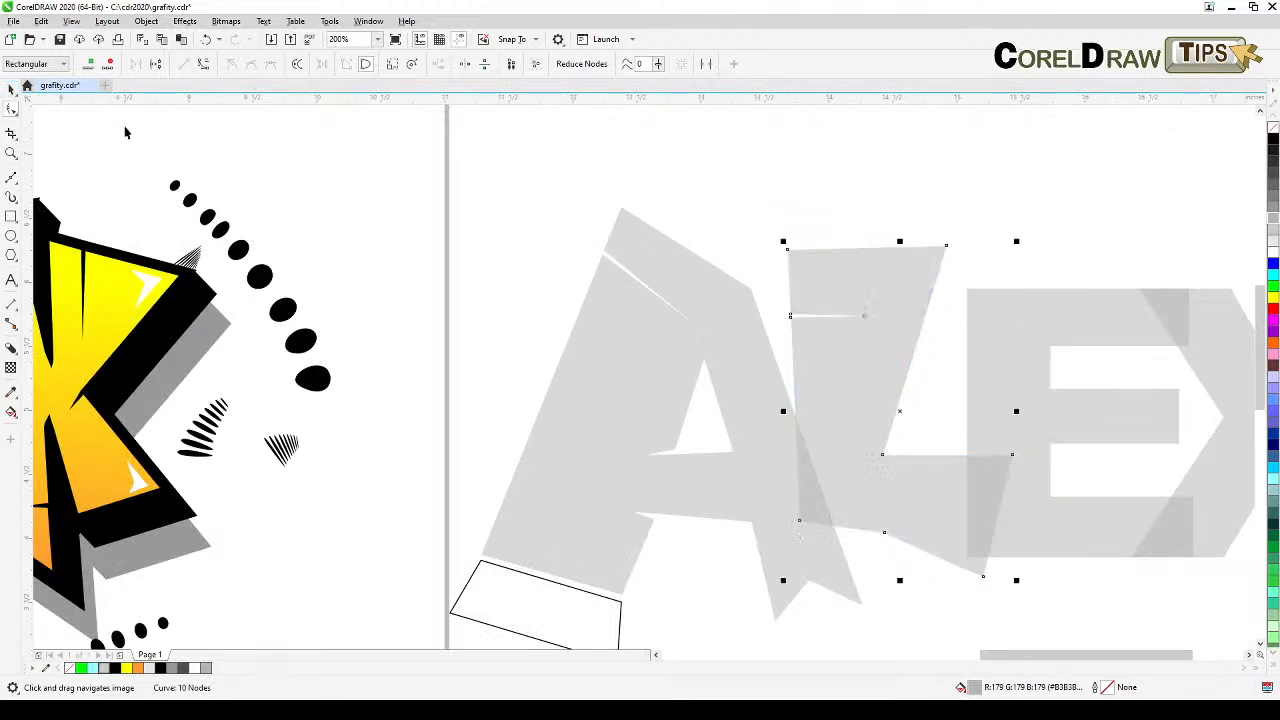
Compare the reshaped L and its overlap with the A against the finished example's lettering
{"action": "scroll", "coordinate": [432, 287], "scroll_direction": "down", "scroll_amount": 1}
{"action": "scroll", "coordinate": [427, 372], "scroll_direction": "up", "scroll_amount": 1}
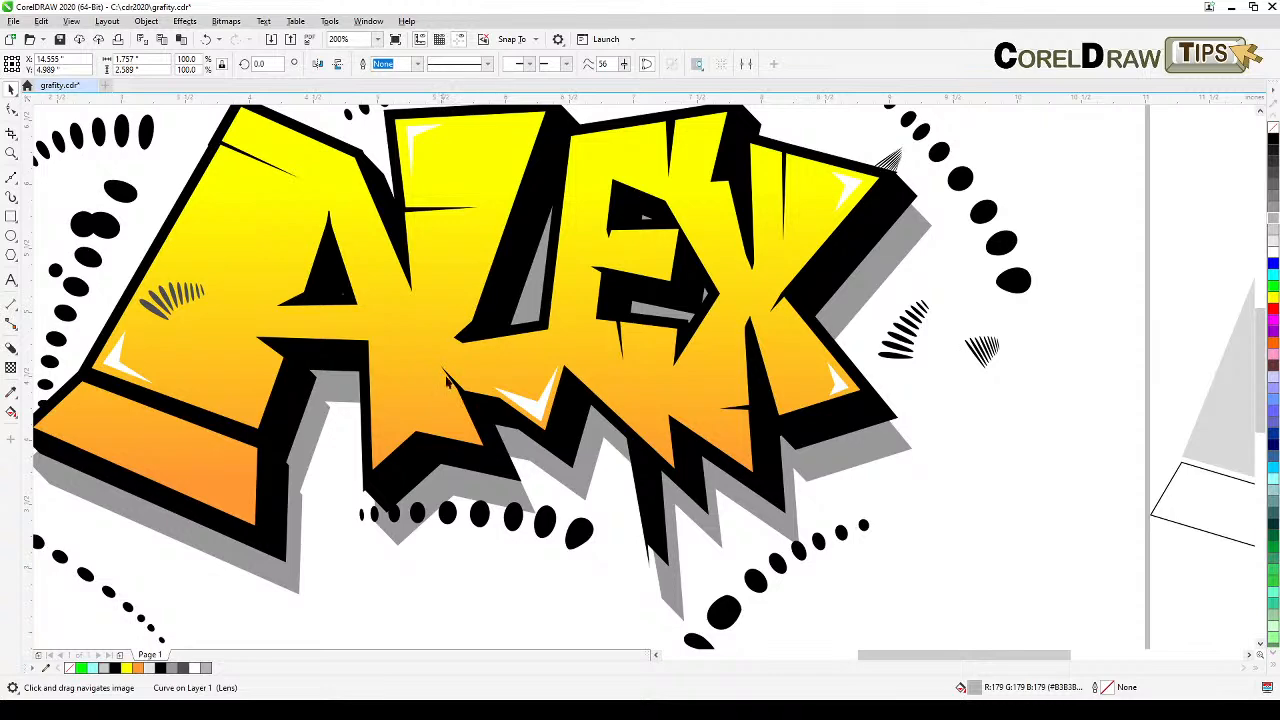
{"action": "scroll", "coordinate": [452, 393], "scroll_direction": "down", "scroll_amount": 1}
{"action": "scroll", "coordinate": [843, 486], "scroll_direction": "right", "scroll_amount": 4}
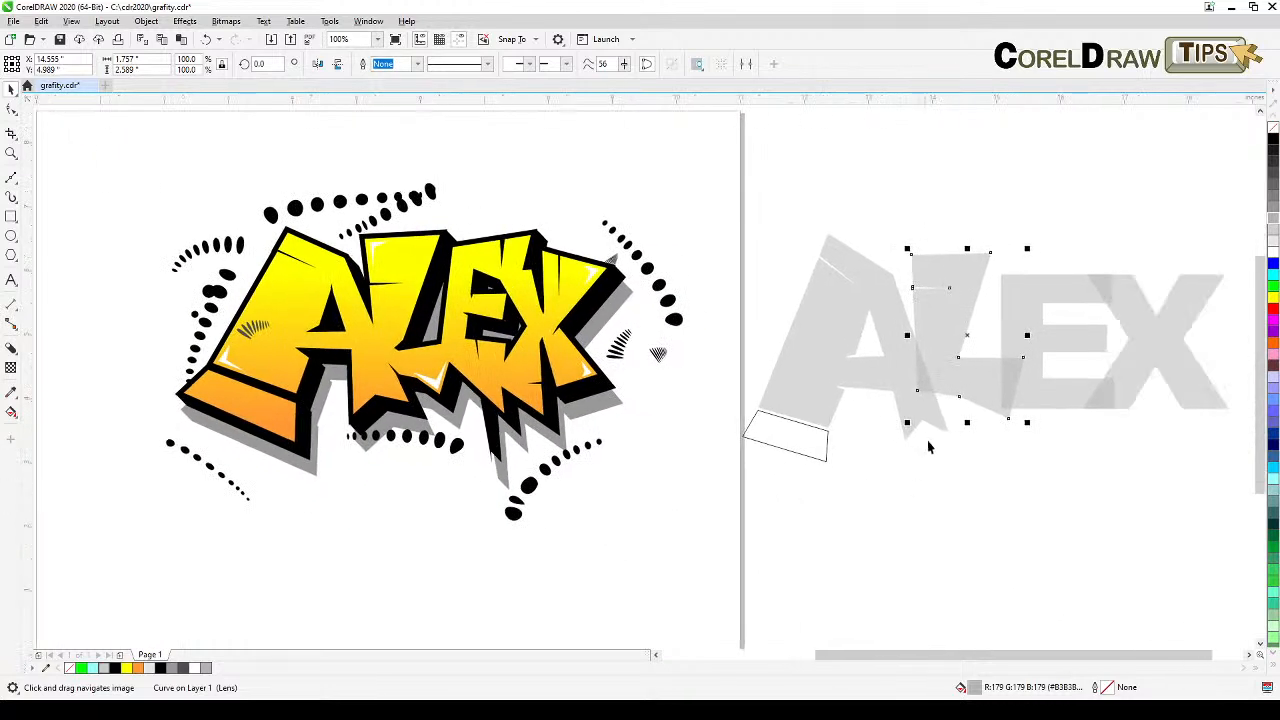
{"action": "scroll", "coordinate": [952, 425], "scroll_direction": "up", "scroll_amount": 1}
{"action": "mouse_move", "coordinate": [952, 425]}
{"action": "left_mouse_down"}
{"action": "mouse_move", "coordinate": [911, 471]}
{"action": "mouse_move", "coordinate": [957, 439]}
{"action": "left_mouse_up"}
{"action": "scroll", "coordinate": [911, 471], "scroll_direction": "down", "scroll_amount": 1}
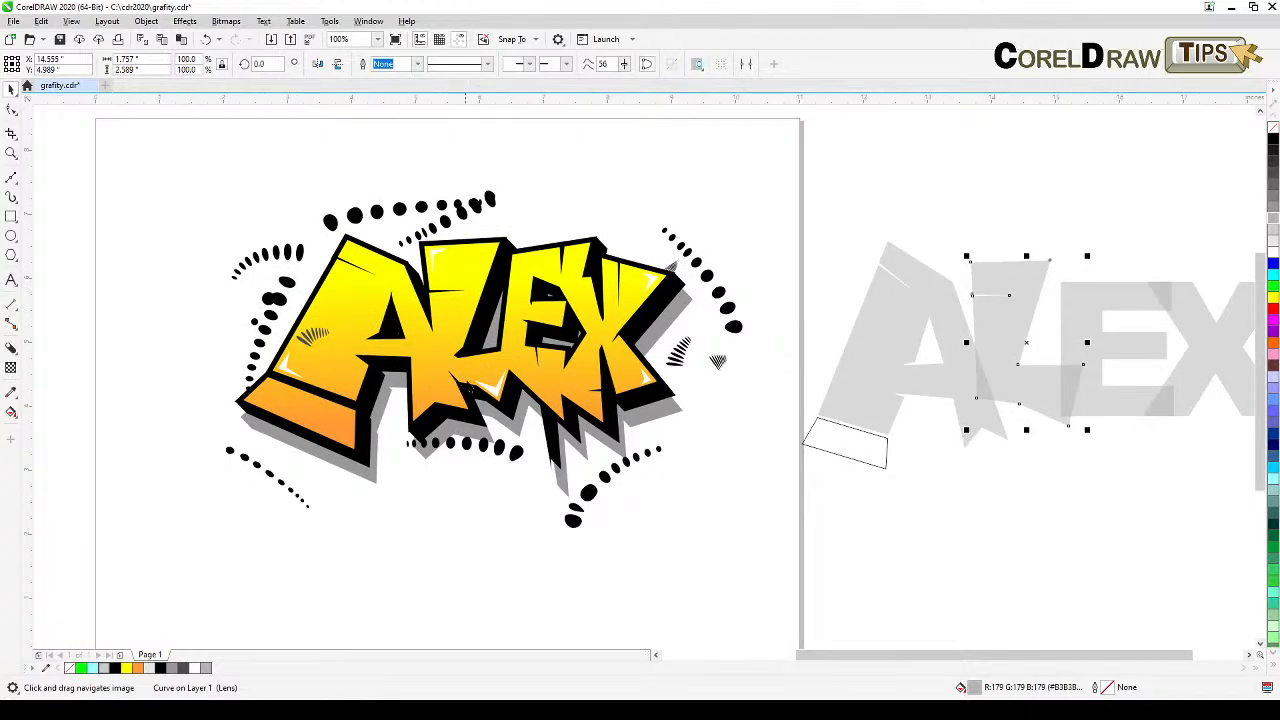
{"action": "left_click_drag", "start_coordinate": [635, 423], "coordinate": [567, 415]}
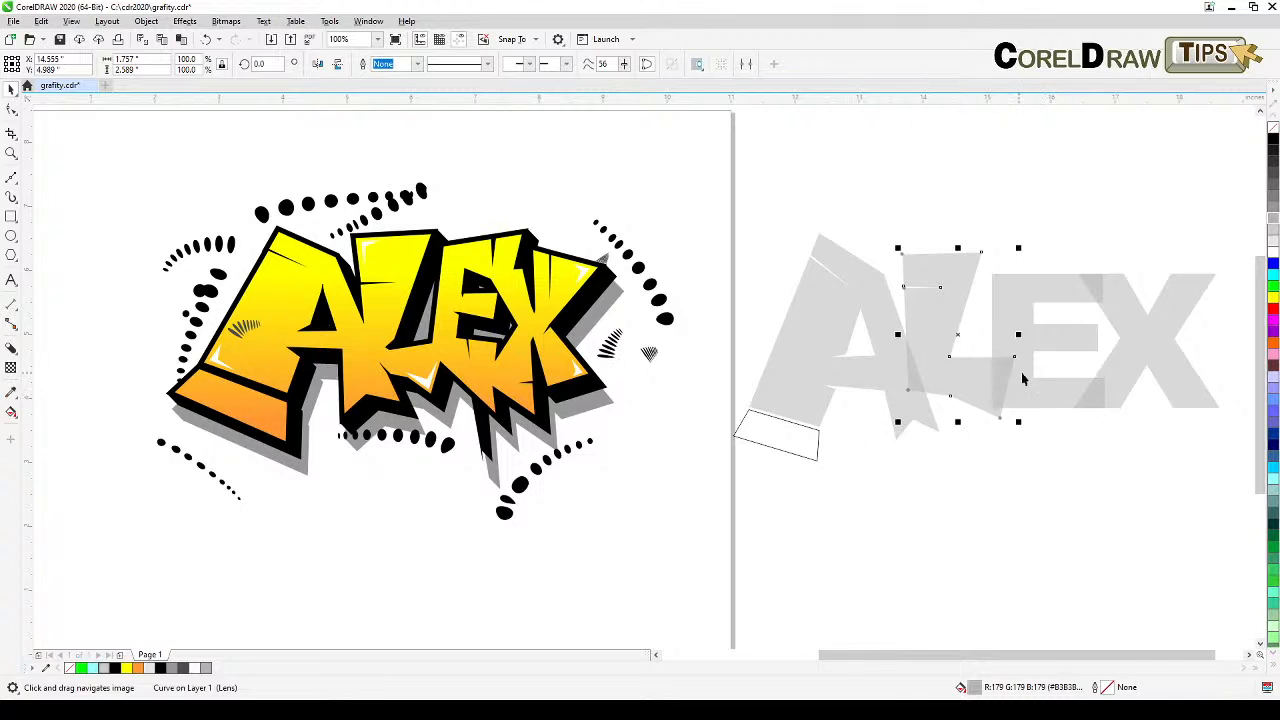
Rotate the E clockwise to 345.636° and scale it down to 94%, keeping it between the L and the X
{"action": "left_click", "coordinate": [12, 90]}
{"action": "left_click", "coordinate": [982, 198]}
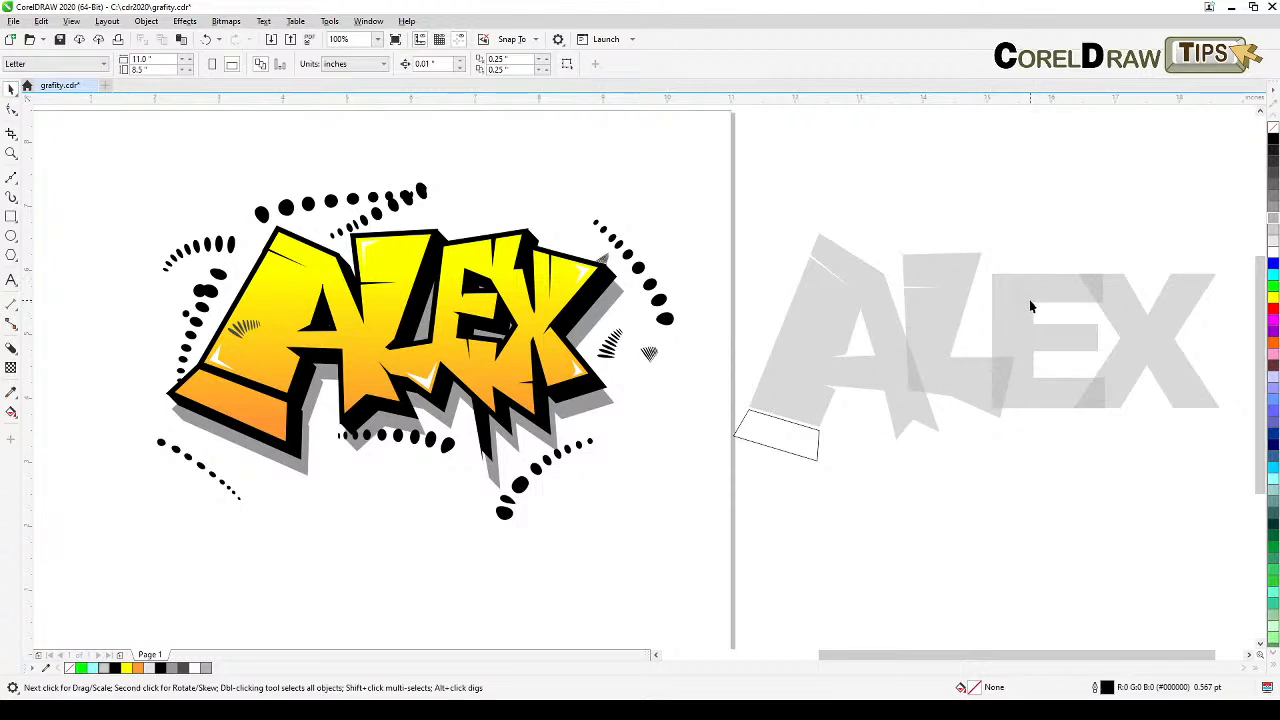
{"action": "left_click", "coordinate": [1028, 305]}
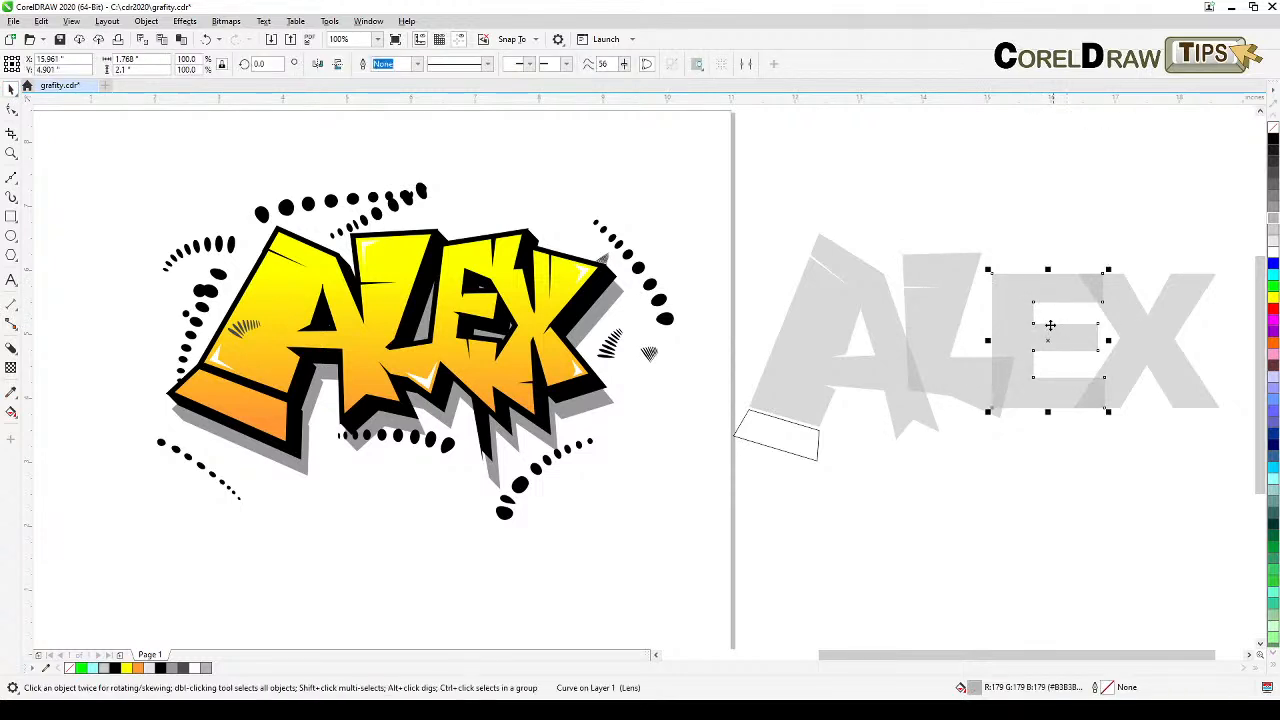
{"action": "left_click", "coordinate": [1028, 327]}
{"action": "left_click_drag", "start_coordinate": [1106, 263], "coordinate": [1123, 280]}
{"action": "left_click", "coordinate": [1067, 427]}
{"action": "left_click_drag", "start_coordinate": [1057, 404], "coordinate": [1058, 402]}
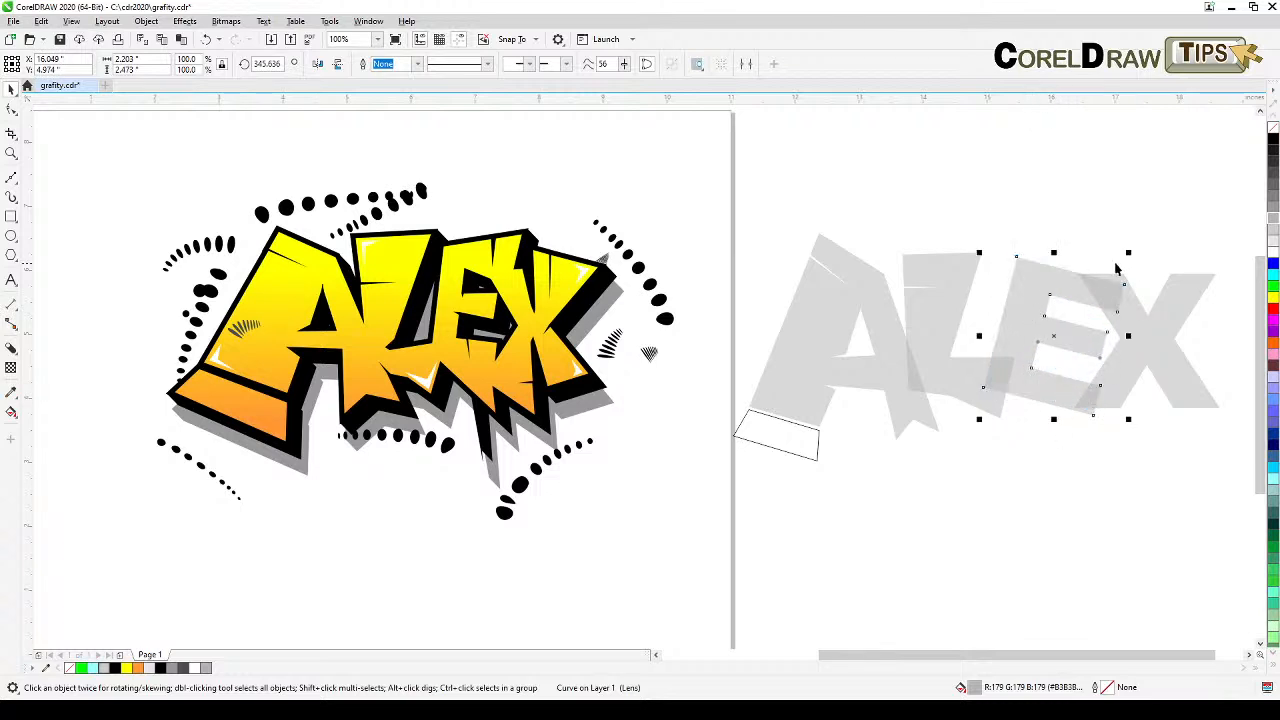
{"action": "mouse_move", "coordinate": [1136, 257]}
{"action": "left_mouse_down"}
{"action": "mouse_move", "coordinate": [1123, 251]}
{"action": "mouse_move", "coordinate": [1125, 264]}
{"action": "left_mouse_up"}
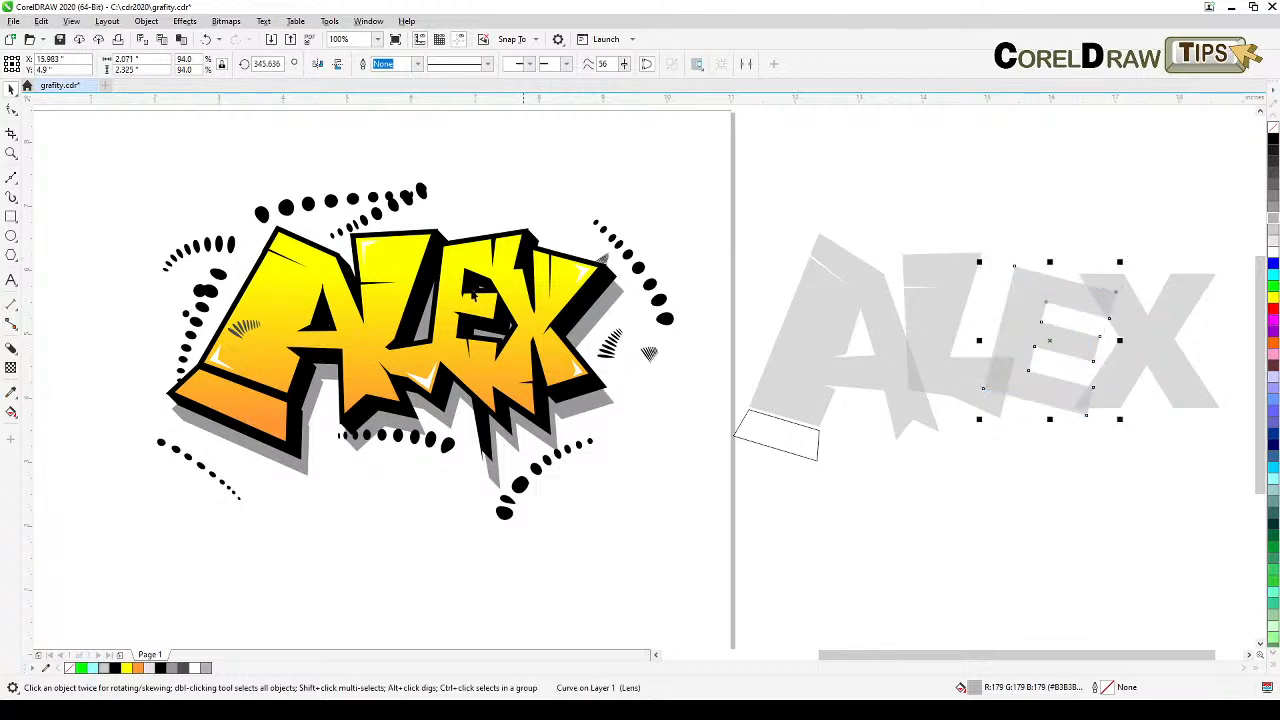
Reshape the E by raising its top right corner, shortening the middle arm with a slanted end, and lowering its bottom right corner
{"action": "left_click", "coordinate": [12, 110]}
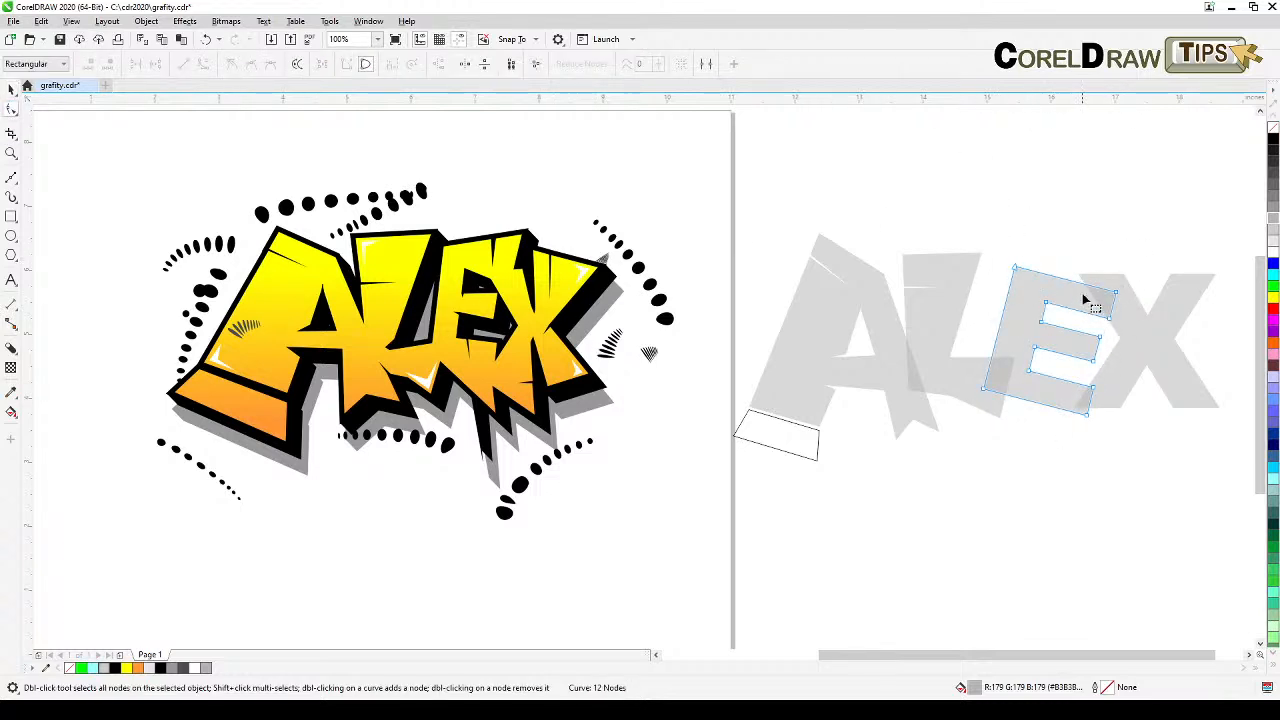
{"action": "left_click_drag", "start_coordinate": [1116, 293], "coordinate": [1117, 258]}
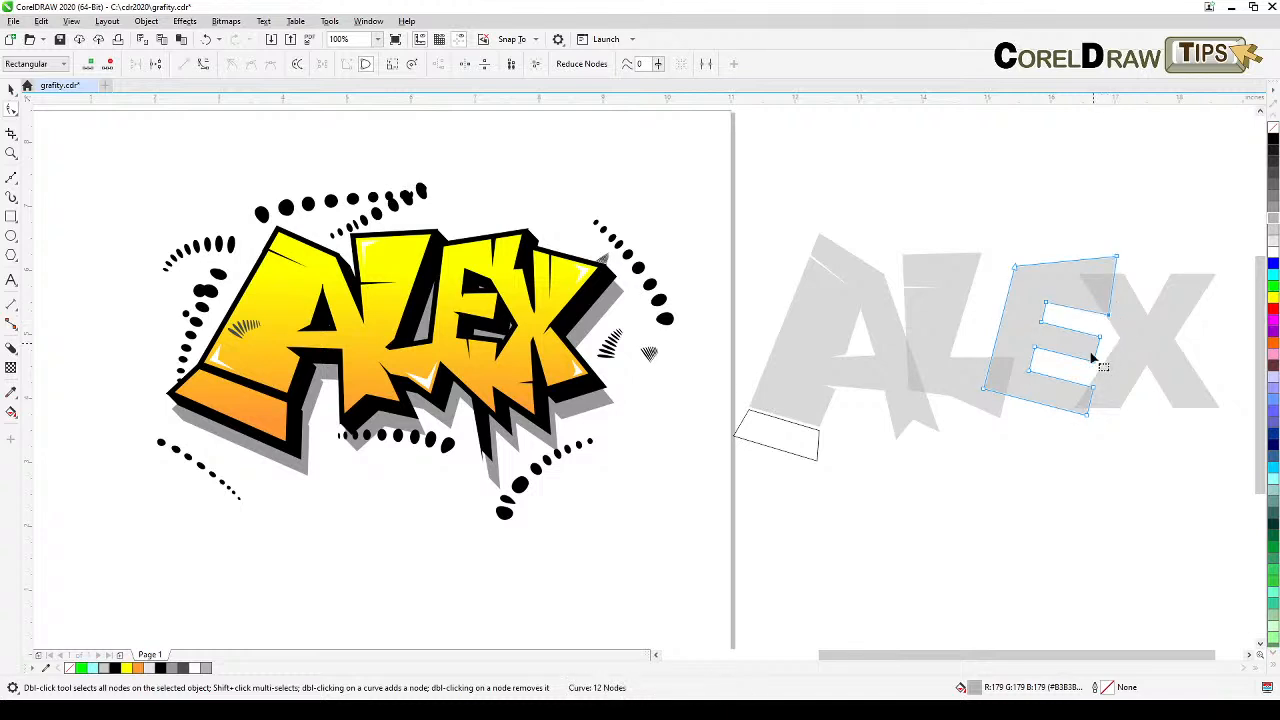
{"action": "left_click_drag", "start_coordinate": [1095, 362], "coordinate": [1088, 324]}
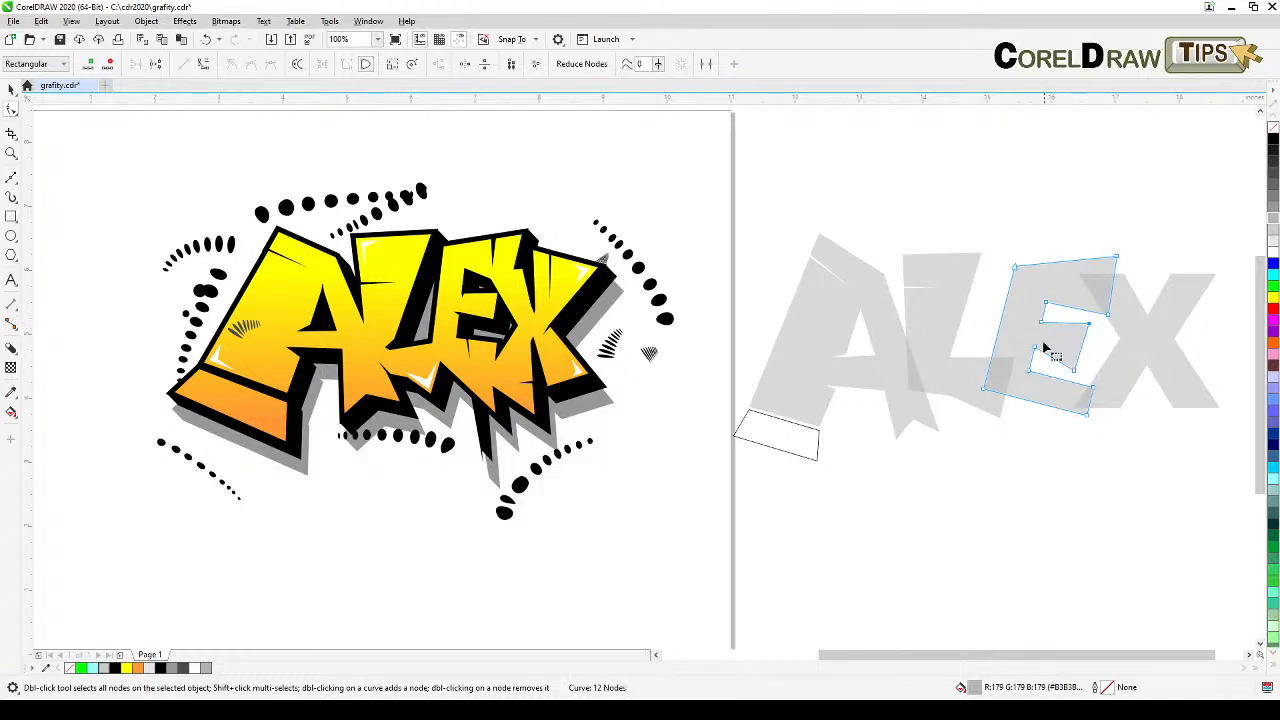
{"action": "left_click_drag", "start_coordinate": [1087, 416], "coordinate": [1085, 450]}
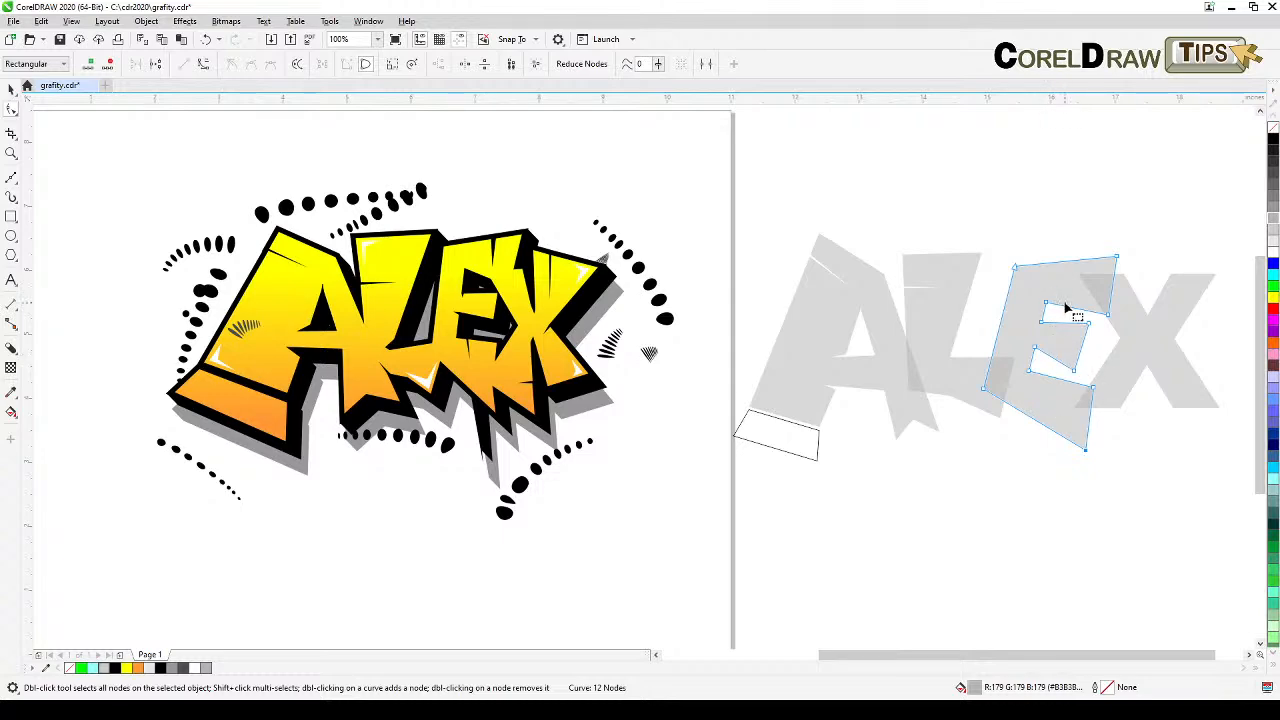
Add three nodes on the E's top edge and pull the middle one down to cut a thin vertical notch
{"action": "scroll", "coordinate": [1066, 303], "scroll_direction": "up", "scroll_amount": 1}
{"action": "left_click_drag", "start_coordinate": [170, 304], "coordinate": [689, 263]}
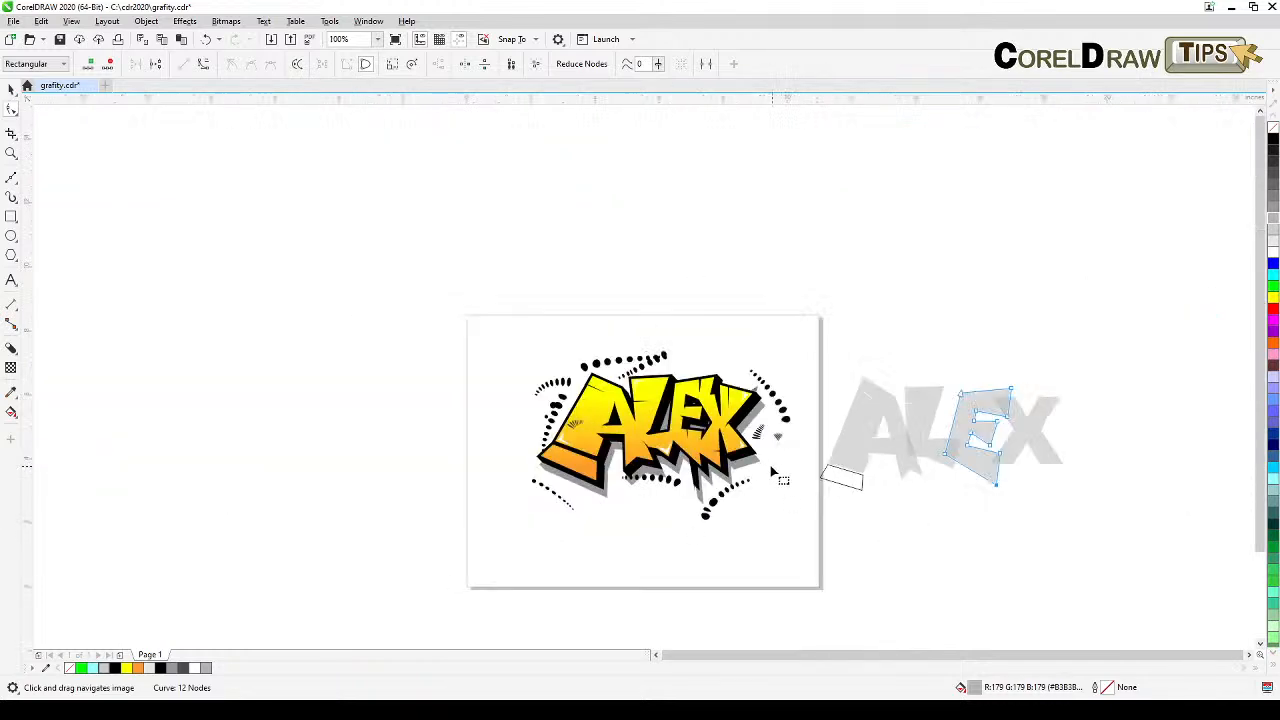
{"action": "scroll", "coordinate": [780, 478], "scroll_direction": "down", "scroll_amount": 2}
{"action": "scroll", "coordinate": [886, 463], "scroll_direction": "up", "scroll_amount": 1}
{"action": "scroll", "coordinate": [982, 388], "scroll_direction": "up", "scroll_amount": 1}
{"action": "left_click_drag", "start_coordinate": [979, 391], "coordinate": [591, 414]}
{"action": "scroll", "coordinate": [843, 302], "scroll_direction": "up", "scroll_amount": 1}
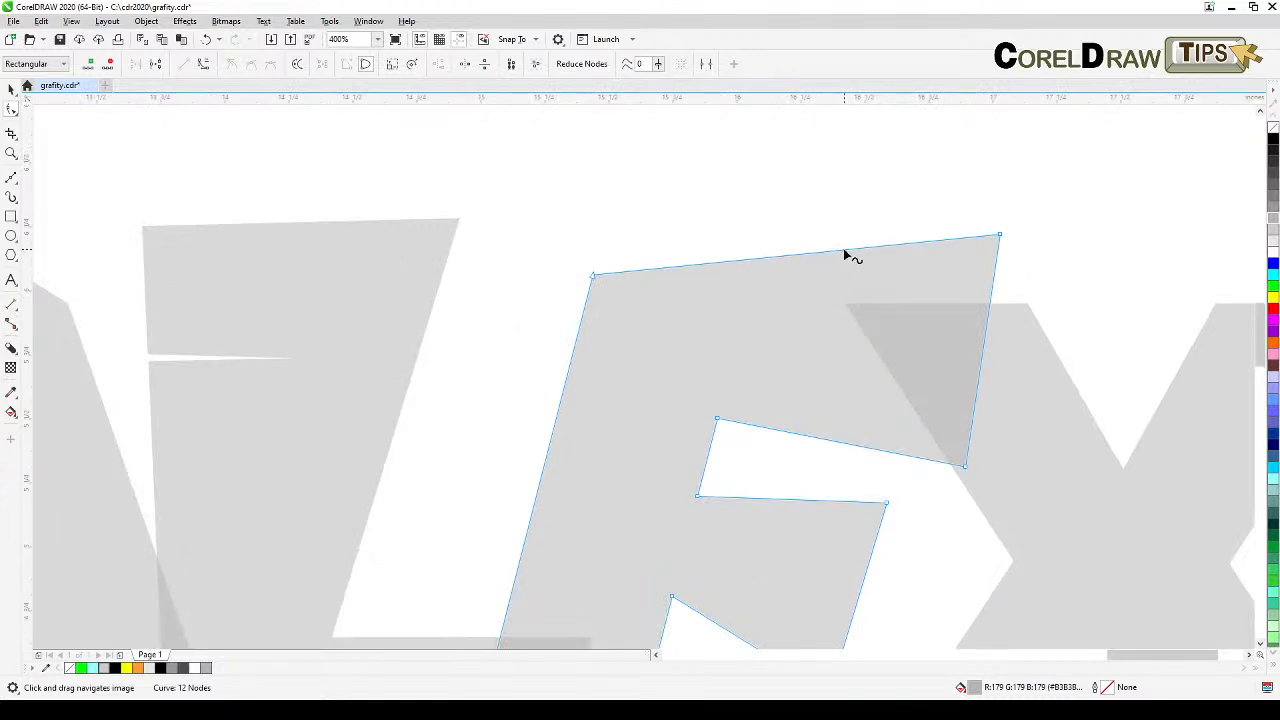
{"action": "double_click", "coordinate": [844, 252]}
{"action": "double_click", "coordinate": [856, 250]}
{"action": "left_click_drag", "start_coordinate": [855, 253], "coordinate": [841, 391]}
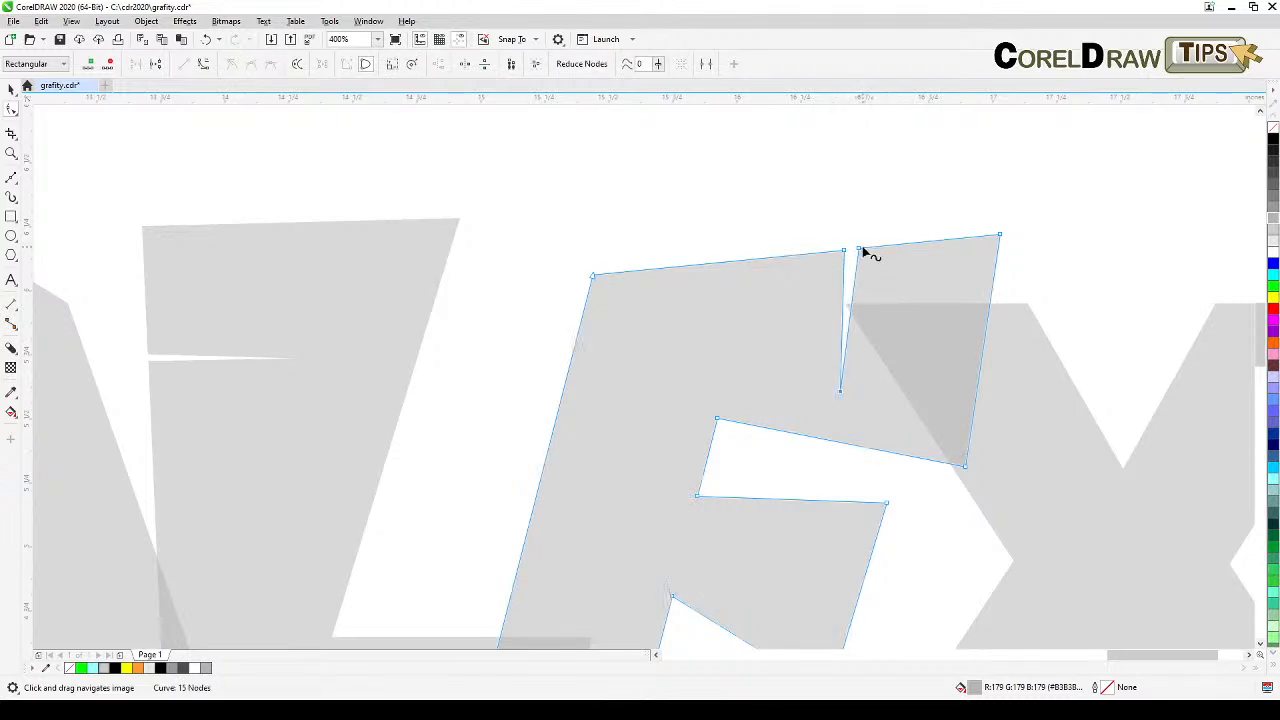
Extend the inner corners of the E's upper and lower gaps, beside the middle arm, into small pointed cuts
{"action": "scroll", "coordinate": [845, 315], "scroll_direction": "down", "scroll_amount": 2}
{"action": "left_click_drag", "start_coordinate": [735, 432], "coordinate": [976, 324]}
{"action": "left_click_drag", "start_coordinate": [690, 392], "coordinate": [930, 355]}
{"action": "scroll", "coordinate": [574, 397], "scroll_direction": "down", "scroll_amount": 1}
{"action": "left_click_drag", "start_coordinate": [572, 397], "coordinate": [747, 389]}
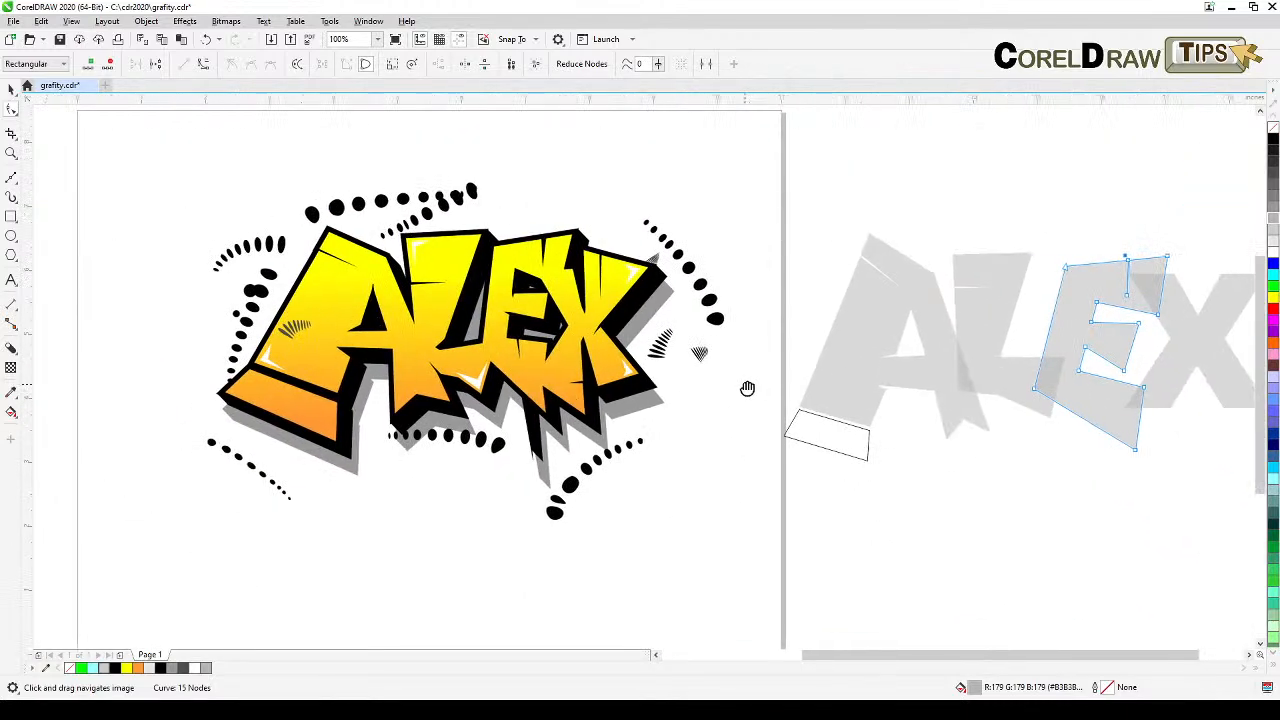
{"action": "left_click_drag", "start_coordinate": [901, 387], "coordinate": [552, 421]}
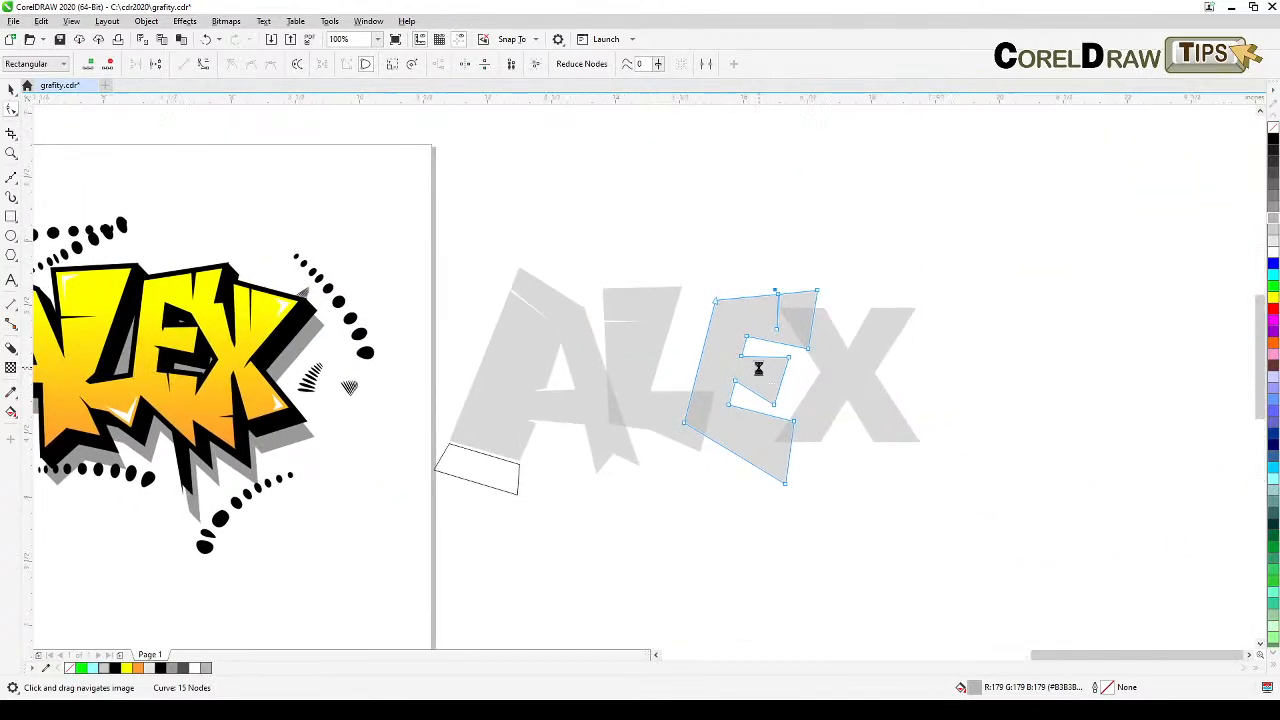
{"action": "scroll", "coordinate": [760, 373], "scroll_direction": "up", "scroll_amount": 2}
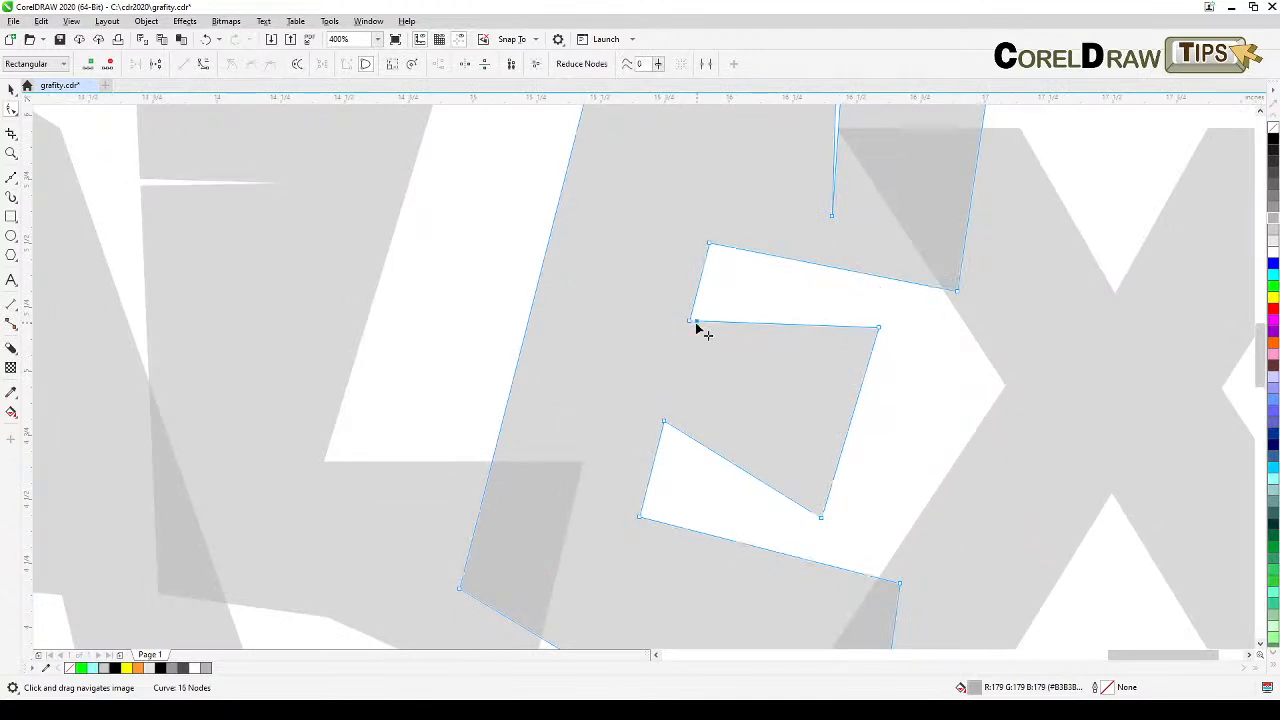
{"action": "key", "text": "Delete"}
{"action": "double_click", "coordinate": [697, 320]}
{"action": "double_click", "coordinate": [702, 322]}
{"action": "mouse_move", "coordinate": [697, 322]}
{"action": "left_mouse_down"}
{"action": "mouse_move", "coordinate": [683, 358]}
{"action": "mouse_move", "coordinate": [697, 324]}
{"action": "left_mouse_up"}
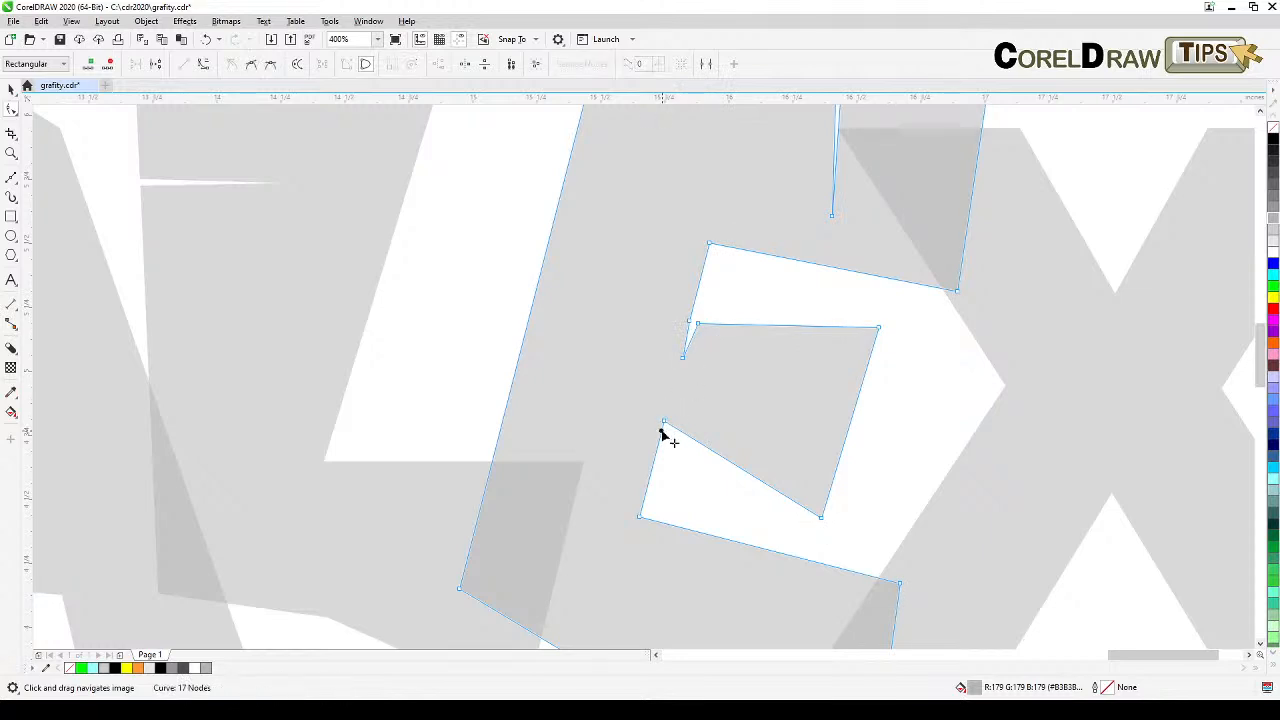
{"action": "left_click_drag", "start_coordinate": [664, 421], "coordinate": [636, 410]}
Add three nodes on the upper edge of the E's bottom arm and pull the middle one down to cut a narrow notch
{"action": "scroll", "coordinate": [640, 417], "scroll_direction": "down", "scroll_amount": 1}
{"action": "left_click_drag", "start_coordinate": [724, 448], "coordinate": [813, 424]}
{"action": "scroll", "coordinate": [812, 431], "scroll_direction": "down", "scroll_amount": 1}
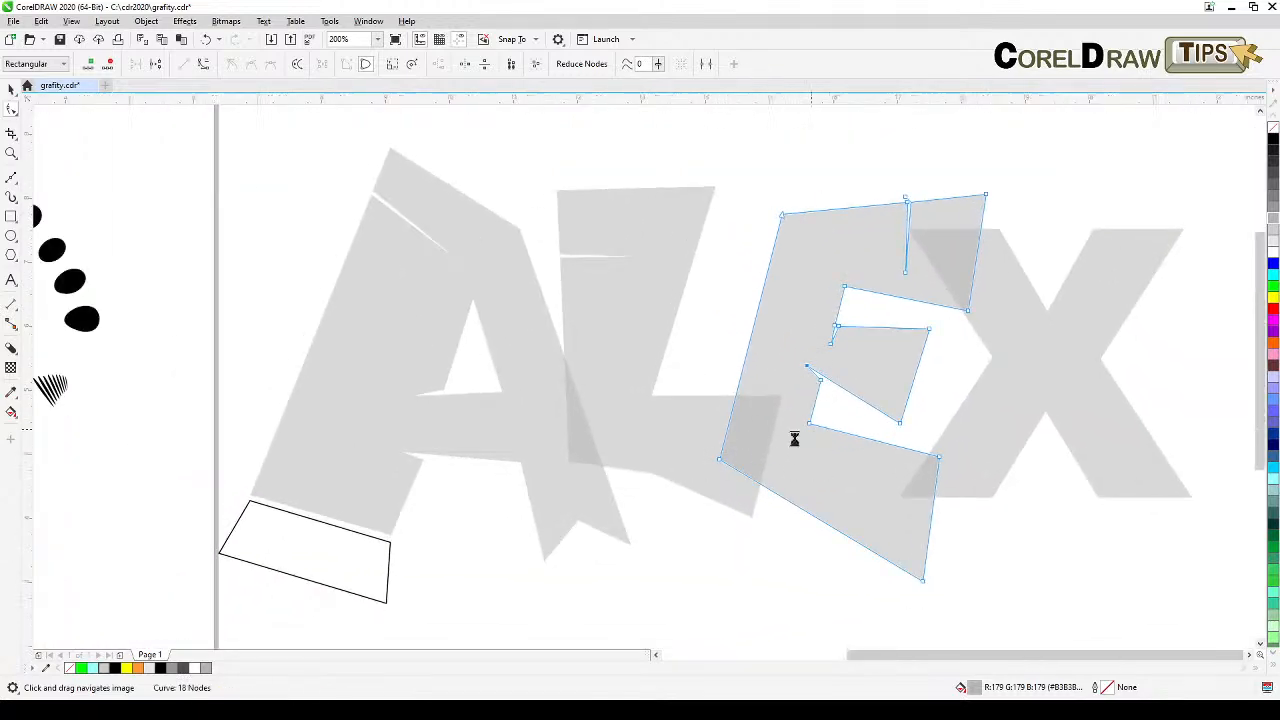
{"action": "left_click_drag", "start_coordinate": [291, 470], "coordinate": [367, 458]}
{"action": "scroll", "coordinate": [810, 463], "scroll_direction": "up", "scroll_amount": 2}
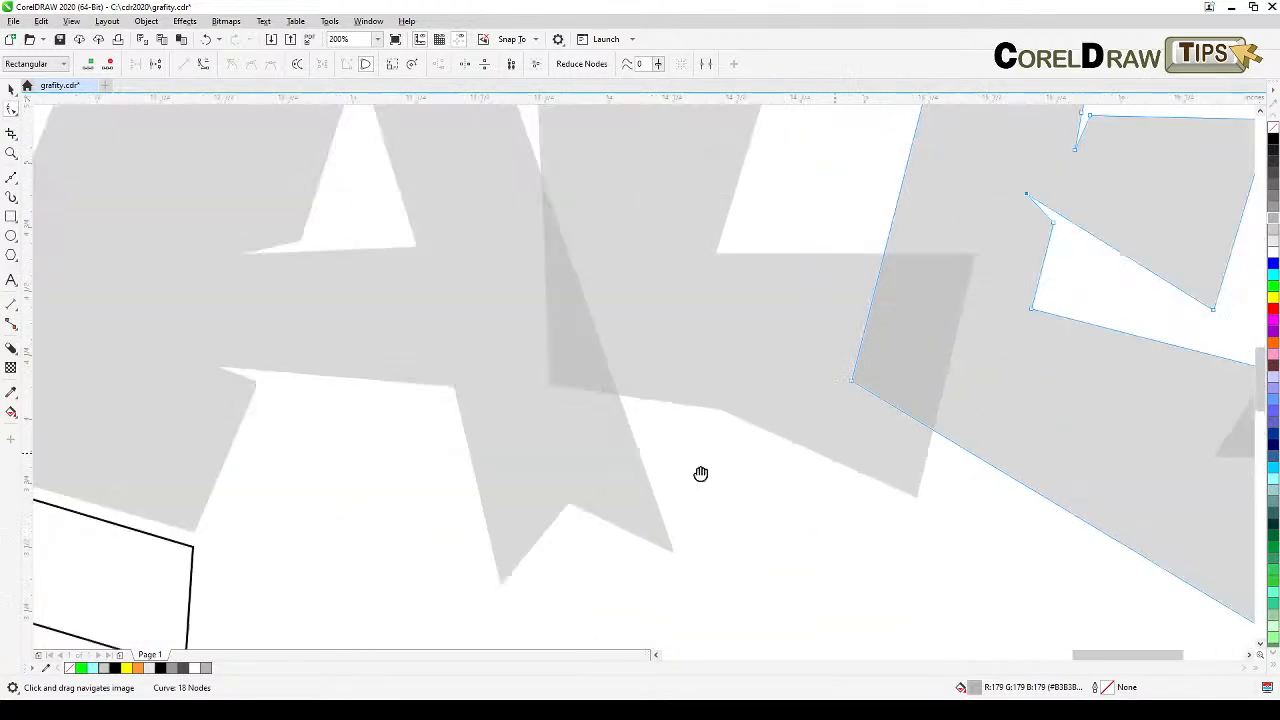
{"action": "left_click", "coordinate": [787, 376]}
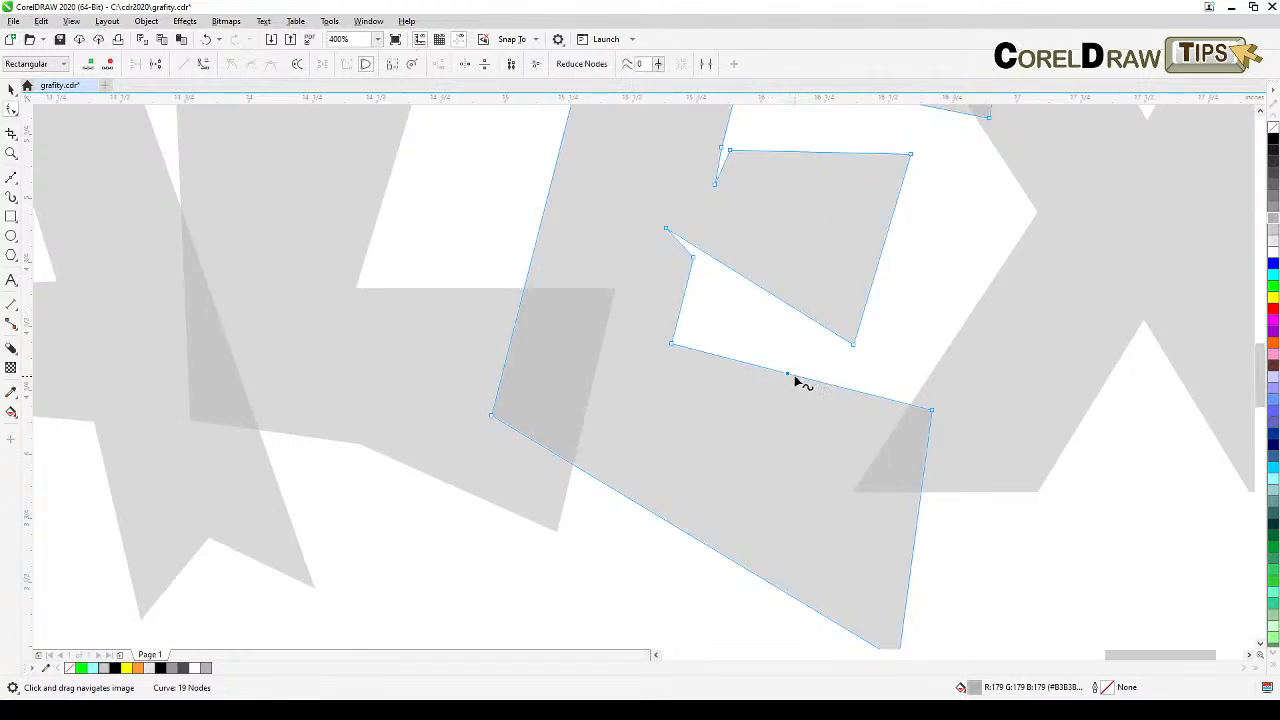
{"action": "key", "text": "plus"}
{"action": "key", "text": "minus"}
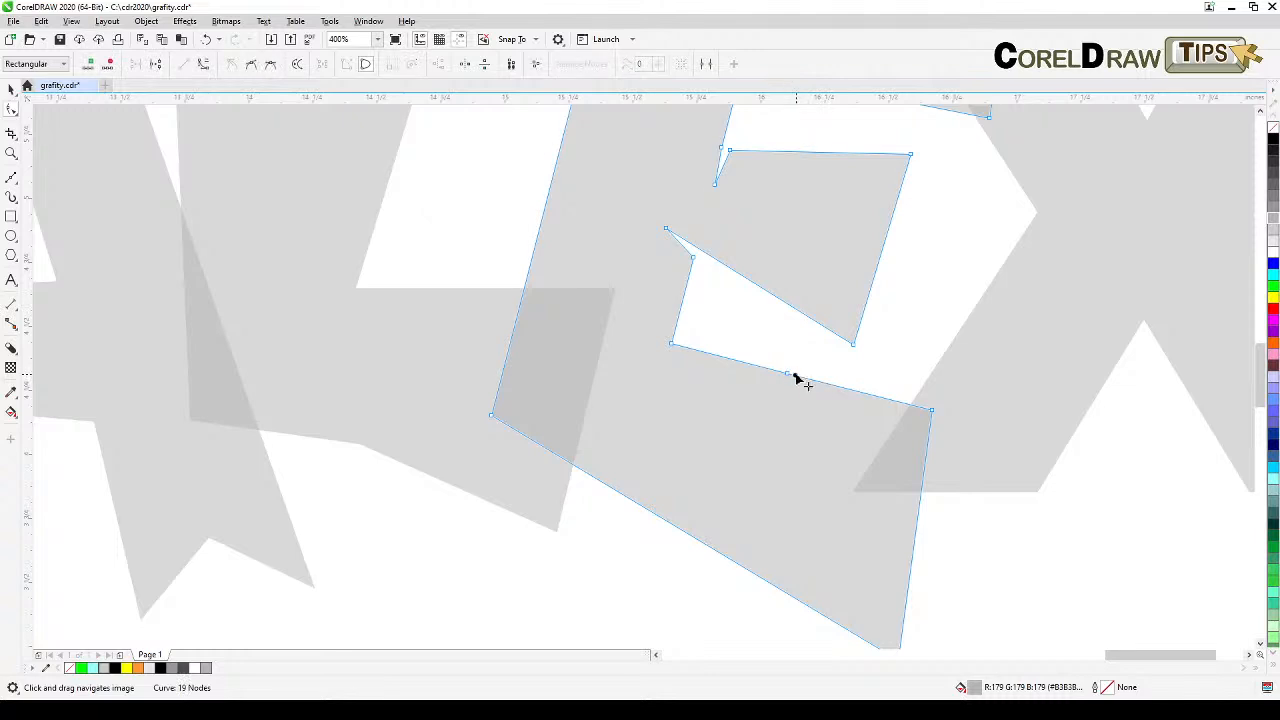
{"action": "double_click", "coordinate": [796, 376]}
{"action": "double_click", "coordinate": [801, 378]}
{"action": "left_click_drag", "start_coordinate": [796, 378], "coordinate": [775, 473]}
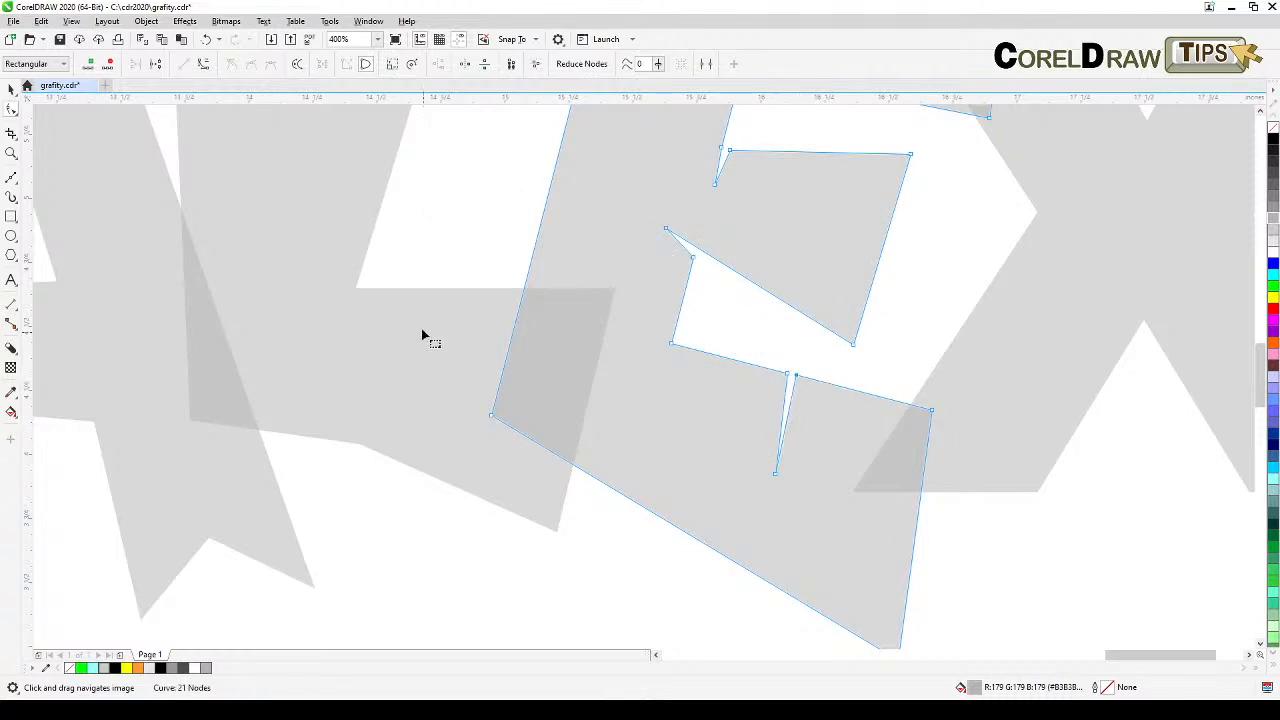
Reshape the X by lowering its bottom left leg's inner corner, nudging the left waist inward, and slanting the ends of both right arms
{"action": "scroll", "coordinate": [426, 330], "scroll_direction": "down", "scroll_amount": 1}
{"action": "left_click_drag", "start_coordinate": [354, 329], "coordinate": [449, 400]}
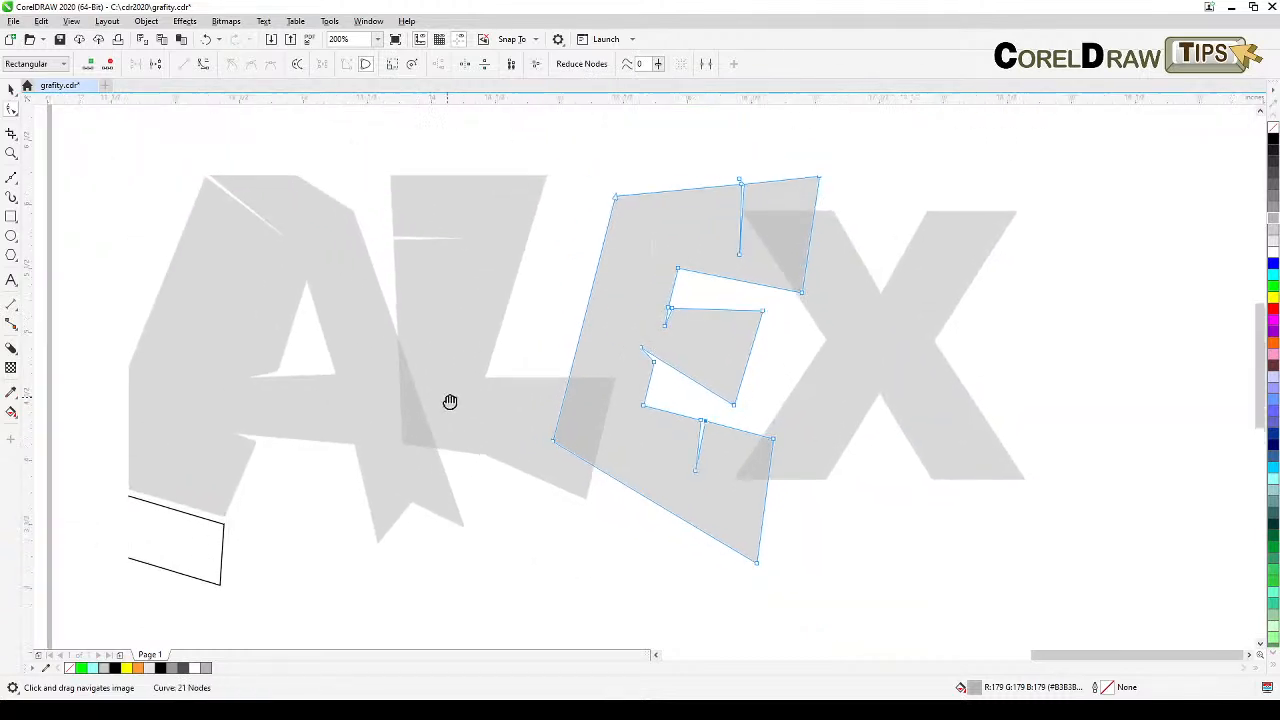
{"action": "left_click", "coordinate": [13, 88]}
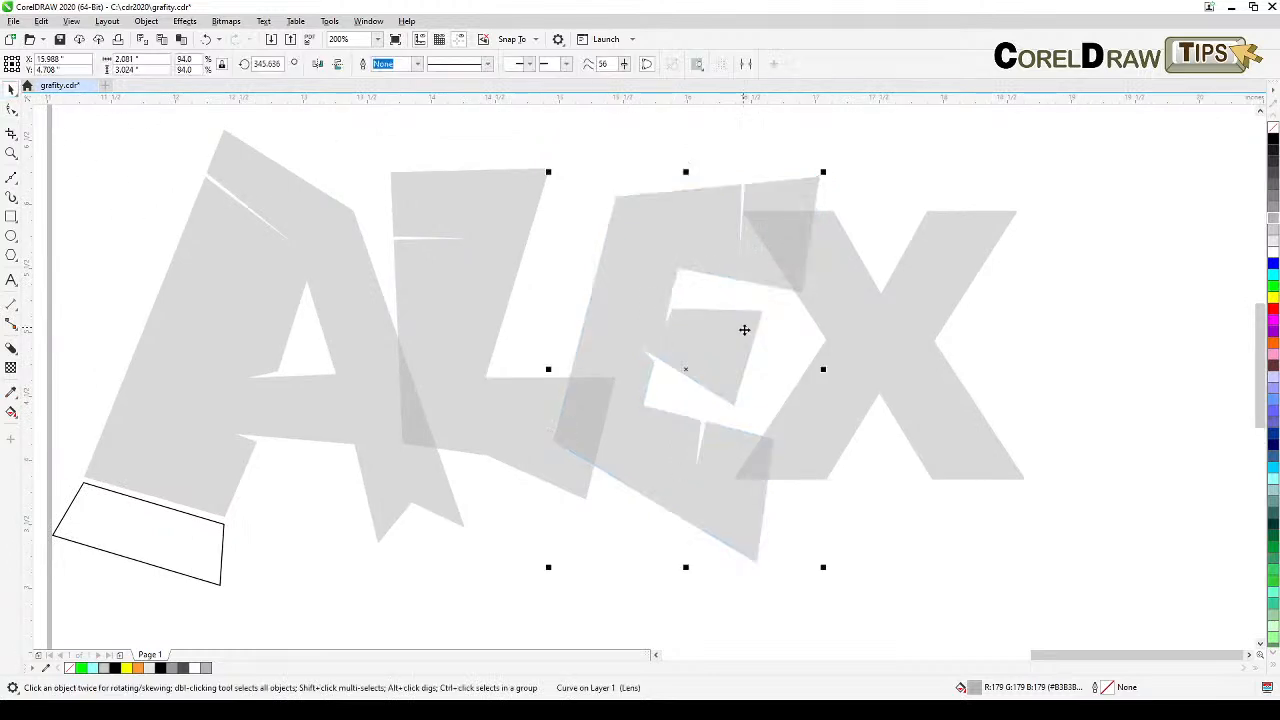
{"action": "scroll", "coordinate": [767, 387], "scroll_direction": "down", "scroll_amount": 1}
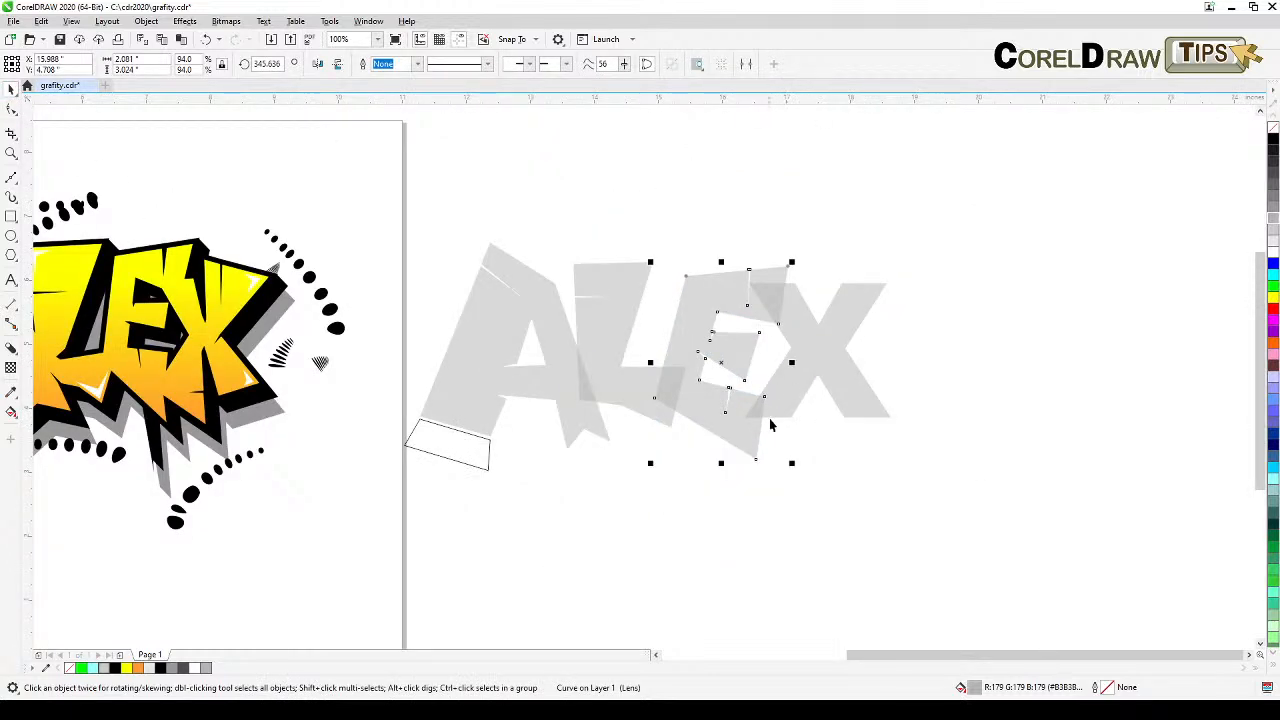
{"action": "scroll", "coordinate": [815, 395], "scroll_direction": "up", "scroll_amount": 1}
{"action": "left_click", "coordinate": [827, 358]}
{"action": "scroll", "coordinate": [800, 443], "scroll_direction": "down", "scroll_amount": 1}
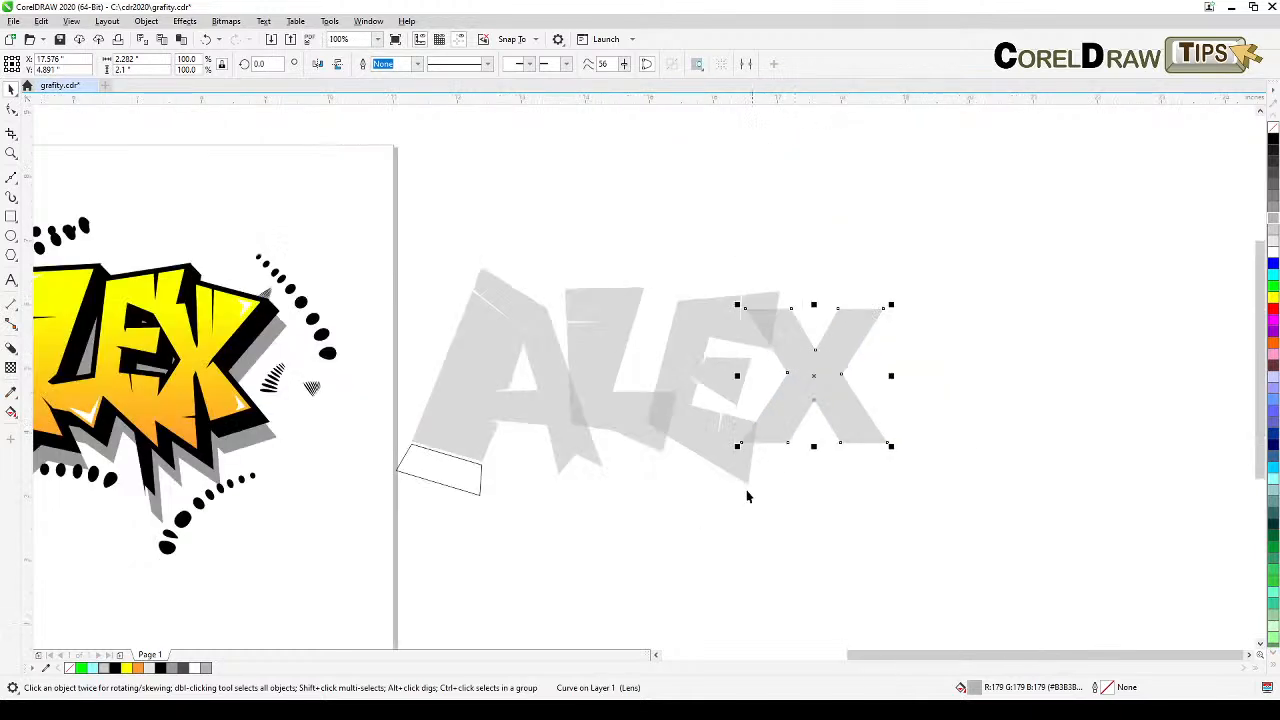
{"action": "left_click_drag", "start_coordinate": [758, 485], "coordinate": [893, 505]}
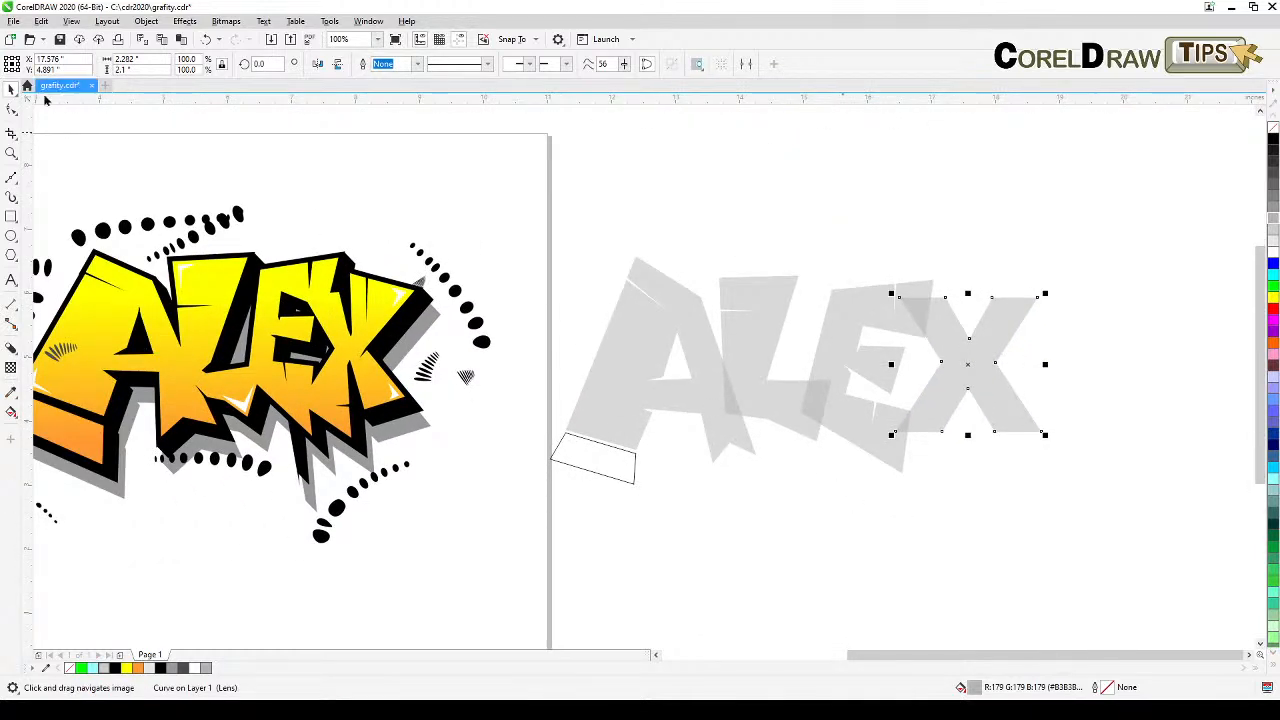
{"action": "left_click", "coordinate": [15, 109]}
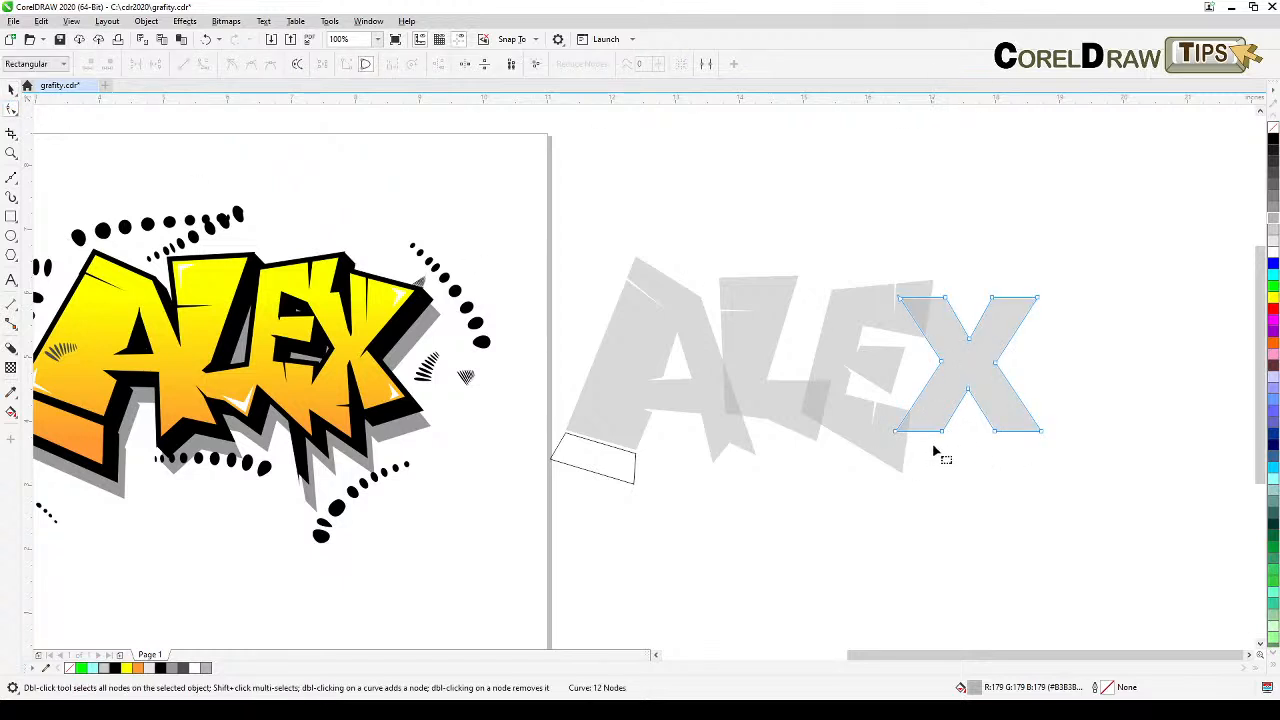
{"action": "left_click_drag", "start_coordinate": [942, 434], "coordinate": [956, 468]}
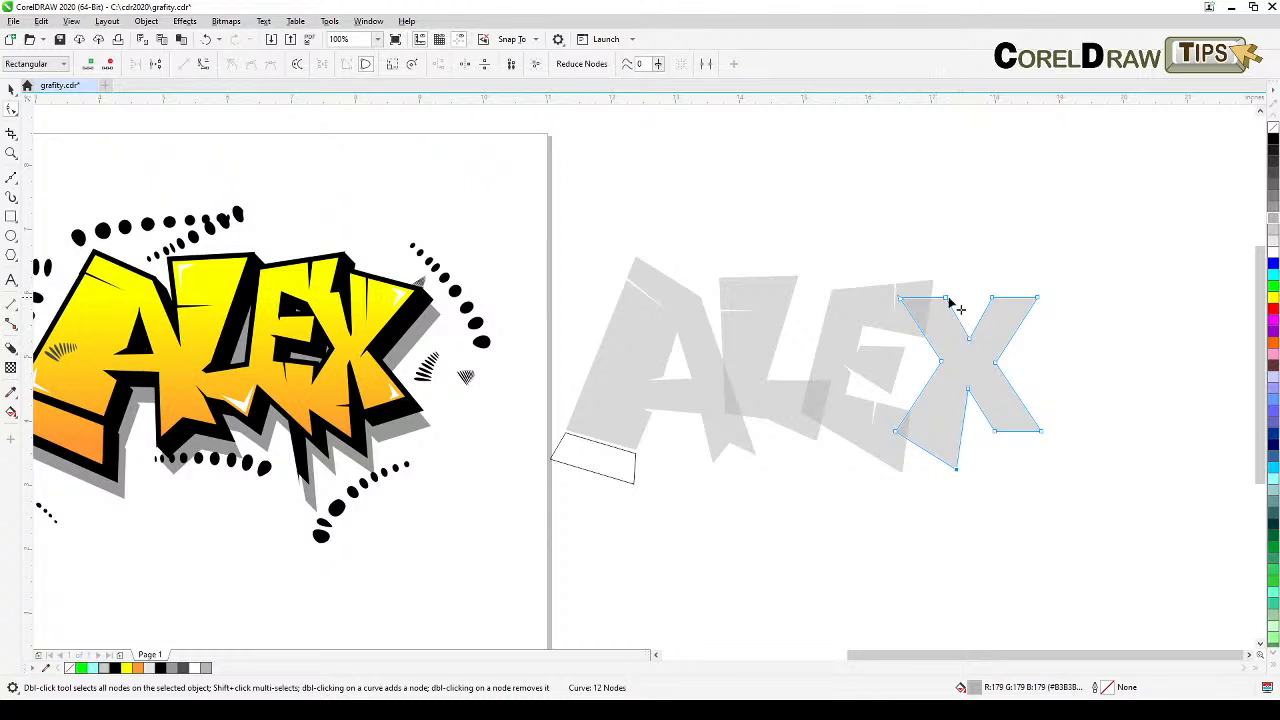
{"action": "left_click_drag", "start_coordinate": [946, 349], "coordinate": [956, 357]}
{"action": "left_click_drag", "start_coordinate": [993, 301], "coordinate": [1049, 310]}
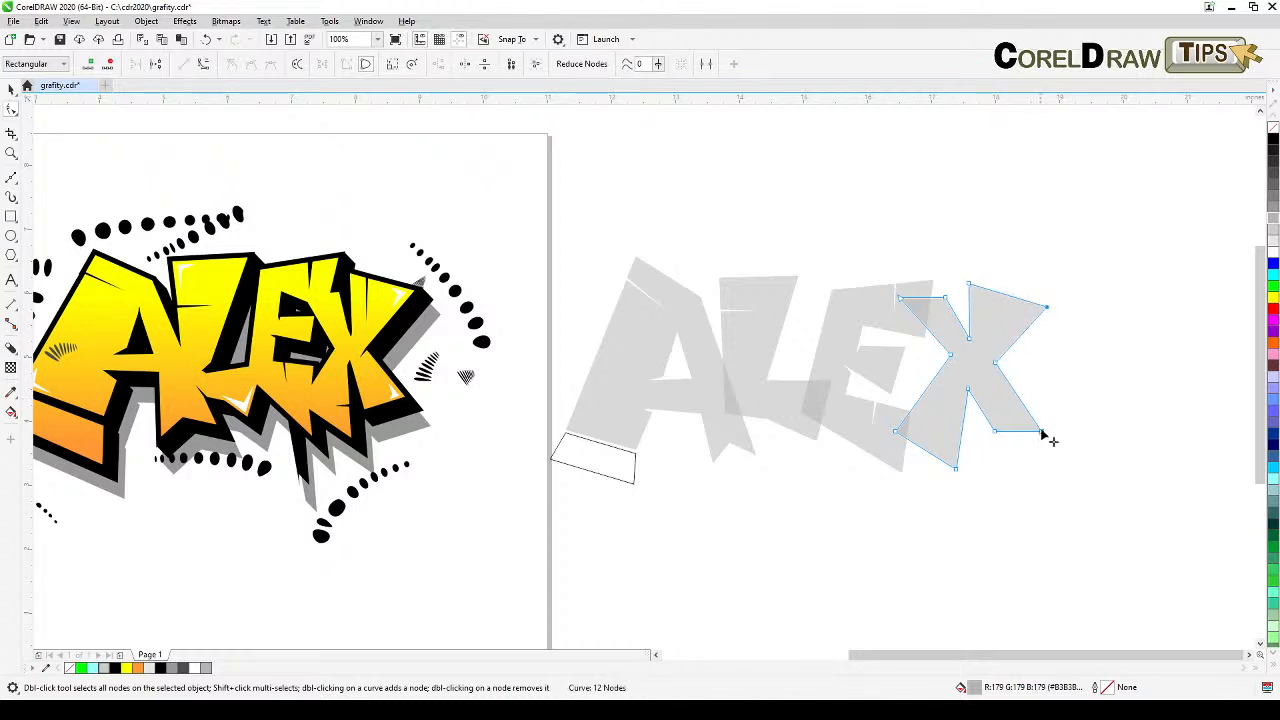
{"action": "left_click_drag", "start_coordinate": [1042, 435], "coordinate": [995, 438]}
Add three nodes on the top edge of the X's upper right arm and pull the middle one down into a thin notch
{"action": "double_click", "coordinate": [985, 293]}
{"action": "double_click", "coordinate": [995, 293]}
{"action": "double_click", "coordinate": [996, 293]}
{"action": "mouse_move", "coordinate": [991, 296]}
{"action": "left_mouse_down"}
{"action": "mouse_move", "coordinate": [986, 345]}
{"action": "mouse_move", "coordinate": [991, 296]}
{"action": "left_mouse_up"}
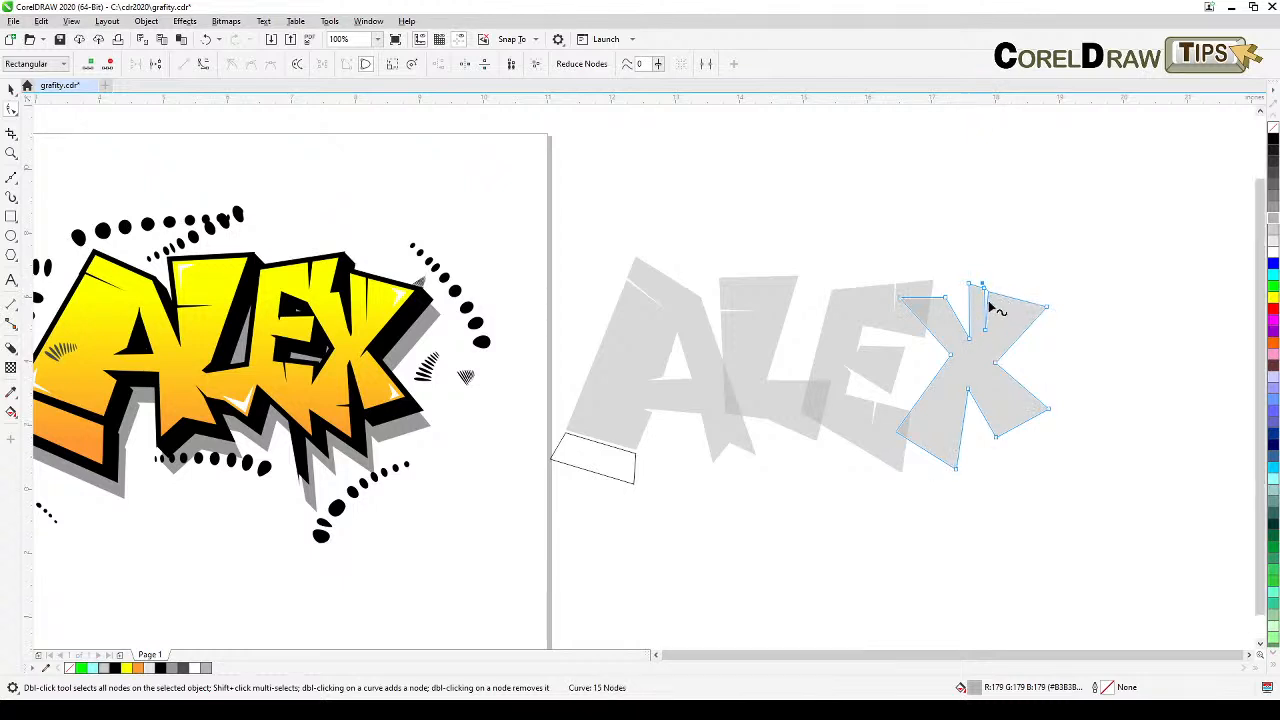
{"action": "scroll", "coordinate": [988, 308], "scroll_direction": "up", "scroll_amount": 2}
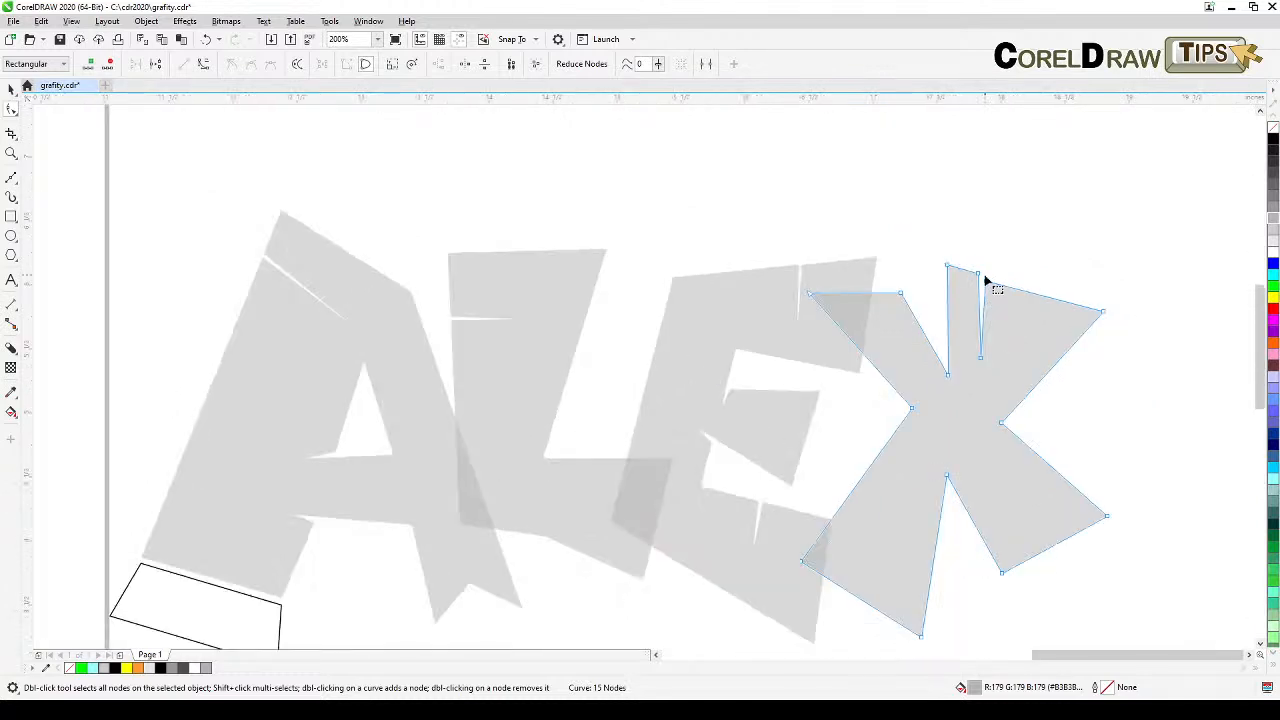
{"action": "left_click", "coordinate": [986, 285]}
Add a node beside the X's right waist corner and pull it down and inward to cut a short diagonal slit
{"action": "scroll", "coordinate": [951, 429], "scroll_direction": "down", "scroll_amount": 1}
{"action": "left_click_drag", "start_coordinate": [856, 451], "coordinate": [926, 437]}
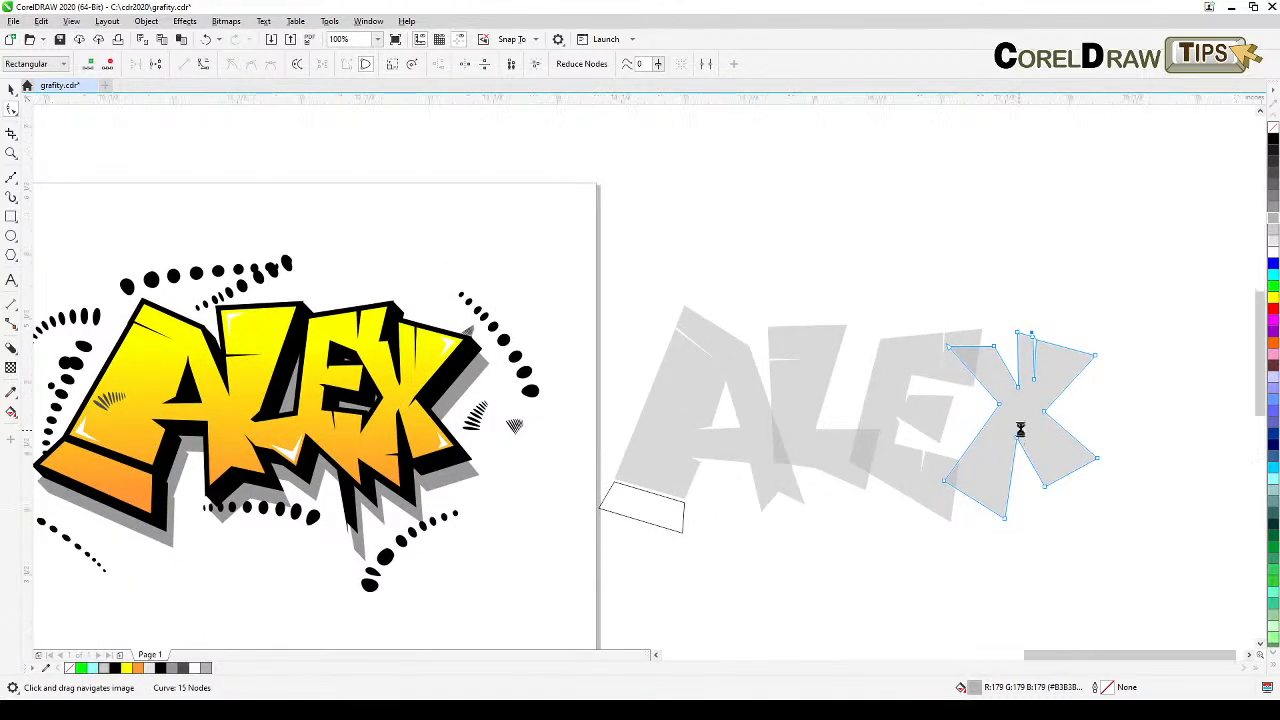
{"action": "scroll", "coordinate": [1018, 435], "scroll_direction": "up", "scroll_amount": 1}
{"action": "scroll", "coordinate": [1077, 395], "scroll_direction": "up", "scroll_amount": 1}
{"action": "left_click_drag", "start_coordinate": [1063, 423], "coordinate": [957, 449]}
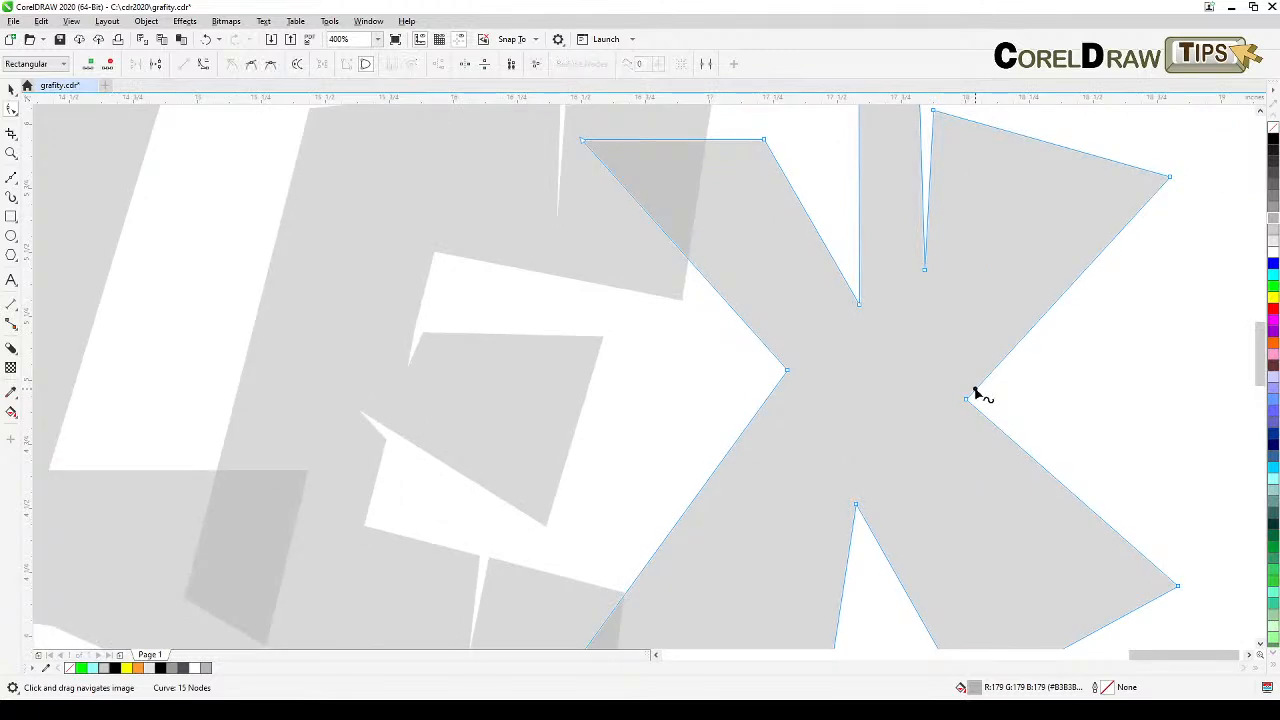
{"action": "left_click_drag", "start_coordinate": [972, 398], "coordinate": [929, 433]}
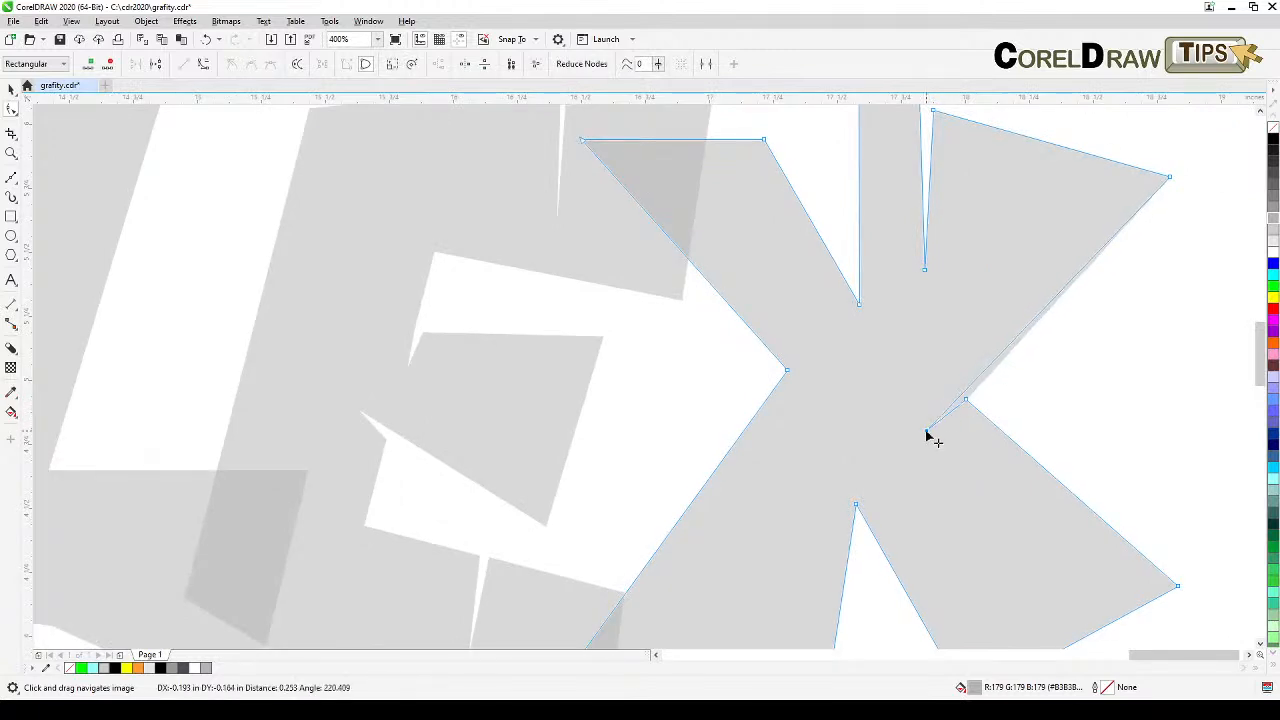
Add three nodes on the right edge of the X's lower left leg and pull the middle one inward to cut a horizontal notch
{"action": "scroll", "coordinate": [908, 514], "scroll_direction": "down", "scroll_amount": 2}
{"action": "scroll", "coordinate": [797, 523], "scroll_direction": "up", "scroll_amount": 1}
{"action": "scroll", "coordinate": [840, 495], "scroll_direction": "down", "scroll_amount": 1}
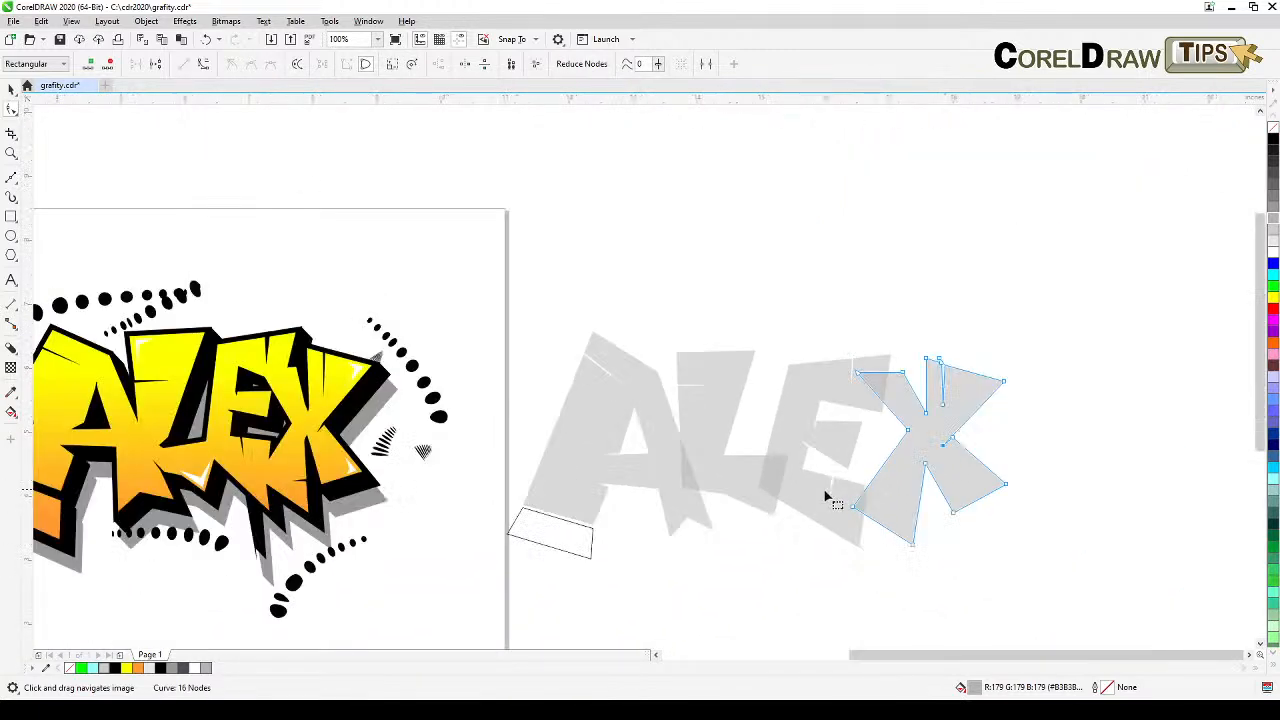
{"action": "scroll", "coordinate": [905, 513], "scroll_direction": "up", "scroll_amount": 1}
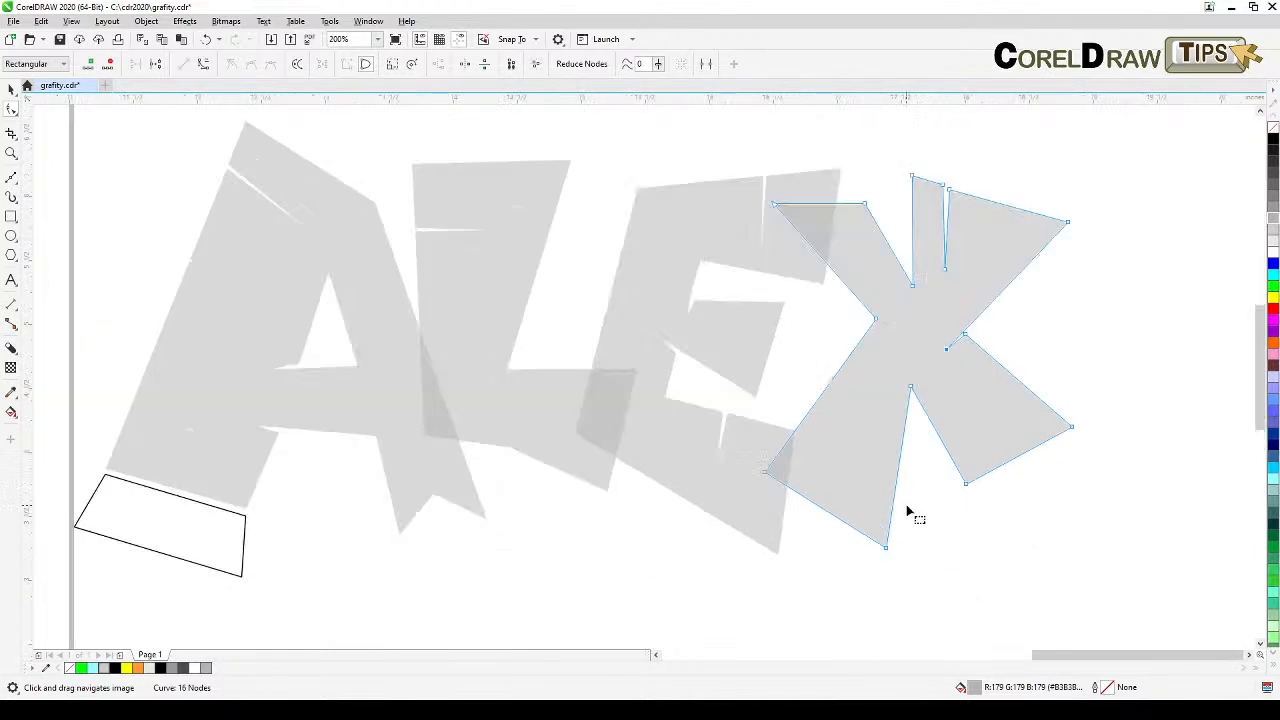
{"action": "scroll", "coordinate": [901, 507], "scroll_direction": "up", "scroll_amount": 1}
{"action": "left_click", "coordinate": [894, 483]}
{"action": "double_click", "coordinate": [894, 482]}
{"action": "left_click", "coordinate": [893, 473]}
{"action": "double_click", "coordinate": [892, 470]}
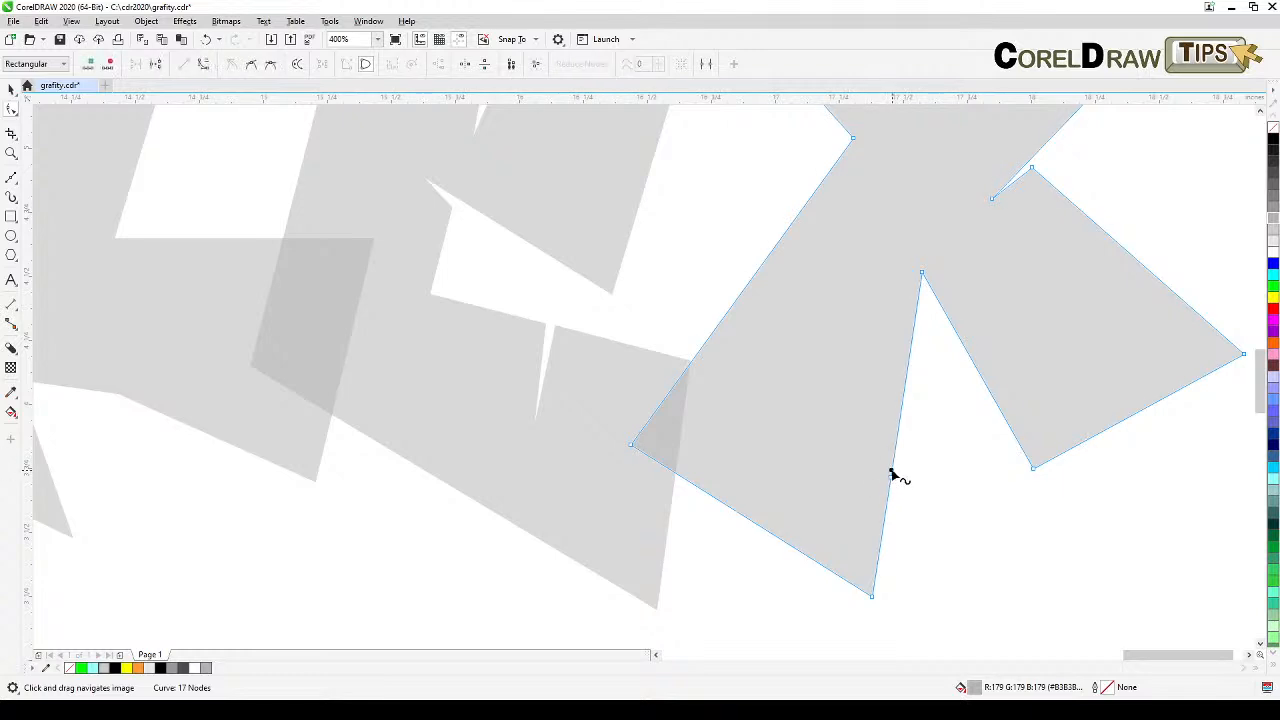
{"action": "left_click", "coordinate": [892, 464]}
{"action": "double_click", "coordinate": [893, 470]}
{"action": "left_click_drag", "start_coordinate": [892, 474], "coordinate": [790, 467]}
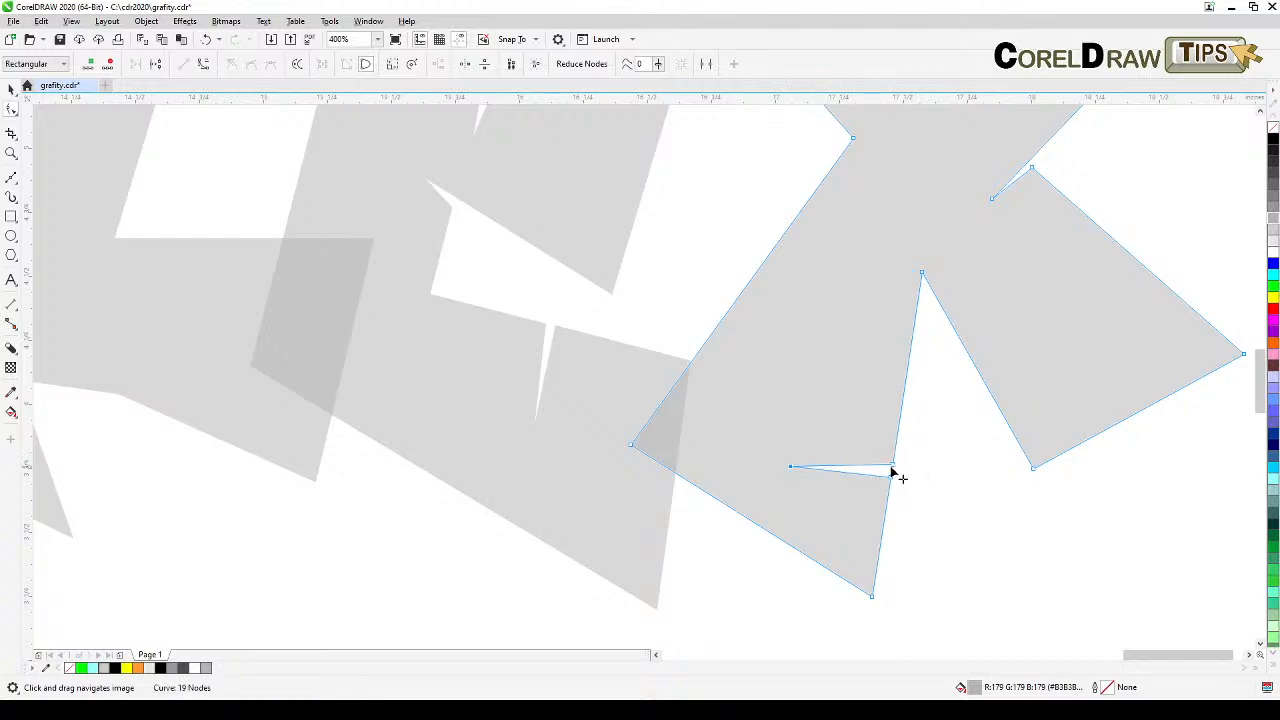
Weld the four gray letters and the foot slab into a single curve, and clear the selection
{"action": "scroll", "coordinate": [893, 472], "scroll_direction": "down", "scroll_amount": 2}
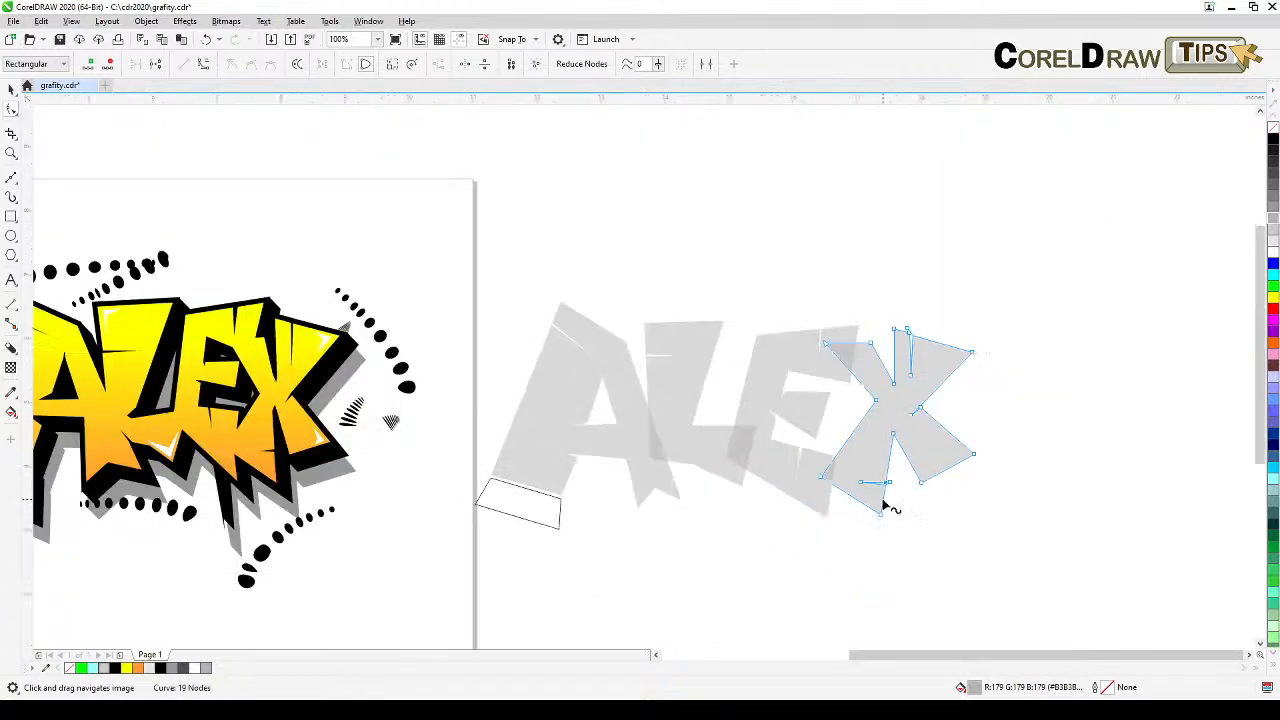
{"action": "left_click_drag", "start_coordinate": [375, 423], "coordinate": [502, 406]}
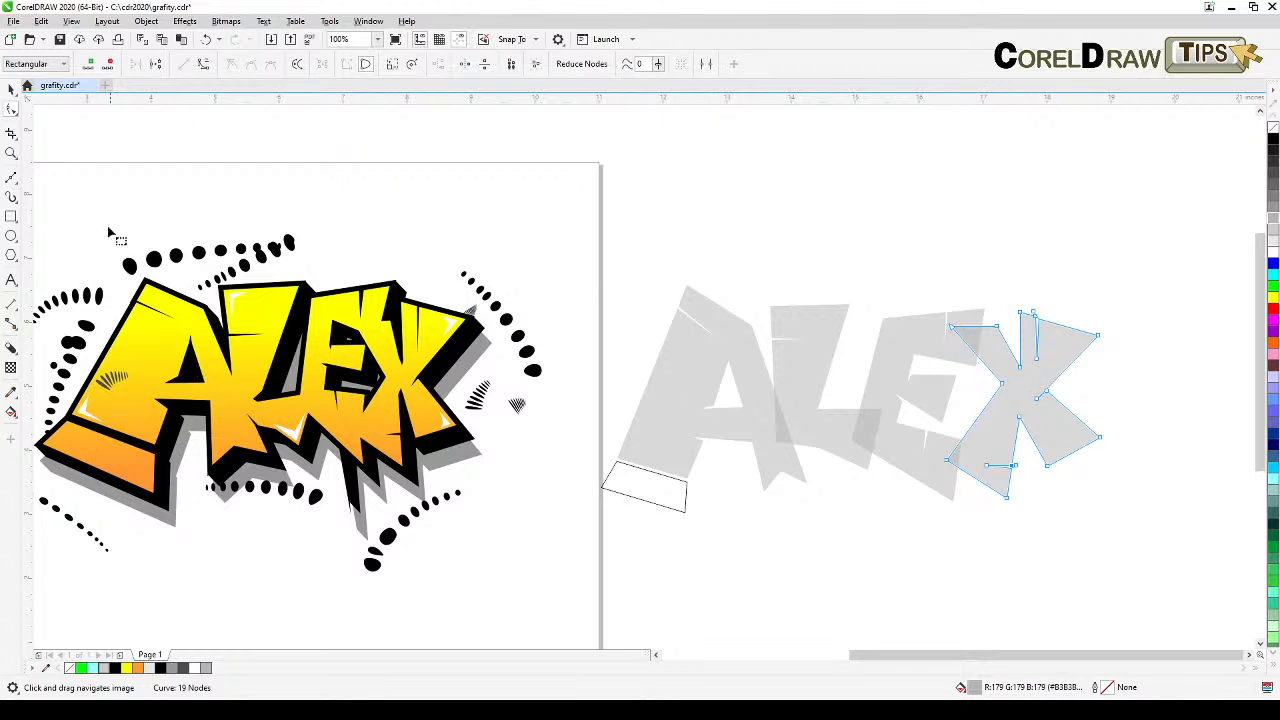
{"action": "left_click", "coordinate": [11, 88]}
{"action": "left_click", "coordinate": [909, 268]}
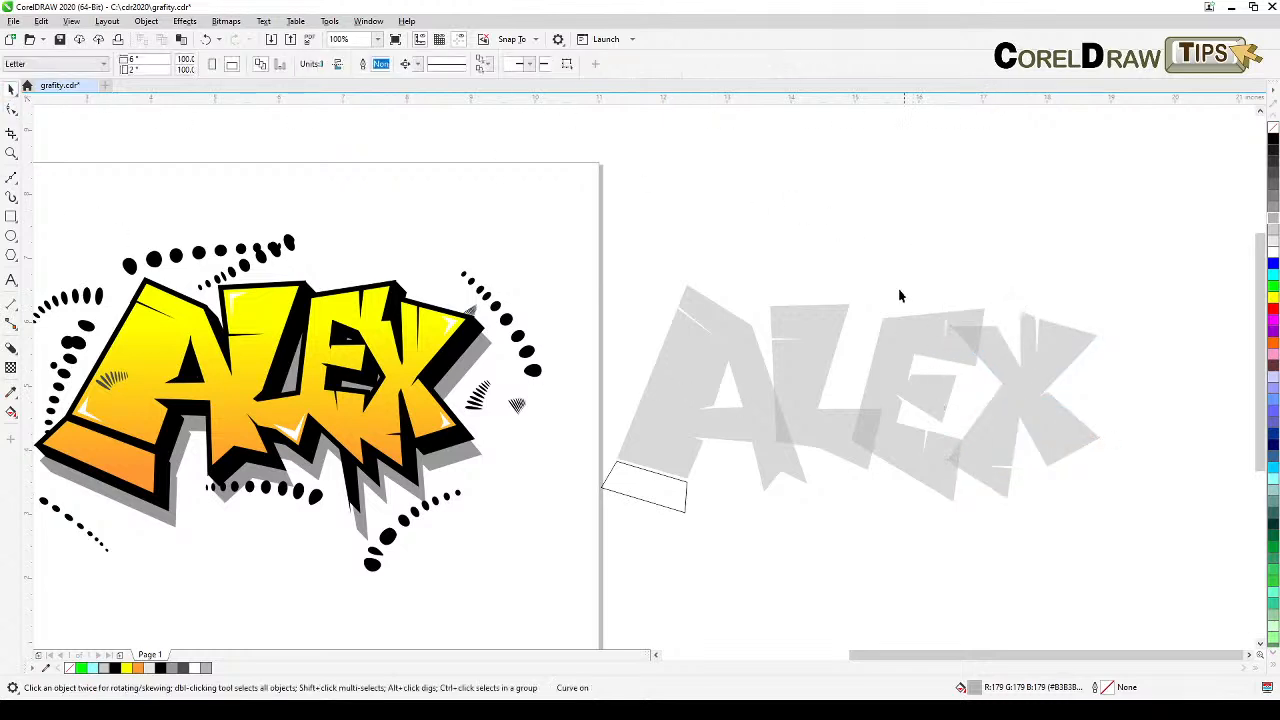
{"action": "left_click_drag", "start_coordinate": [565, 246], "coordinate": [1150, 587]}
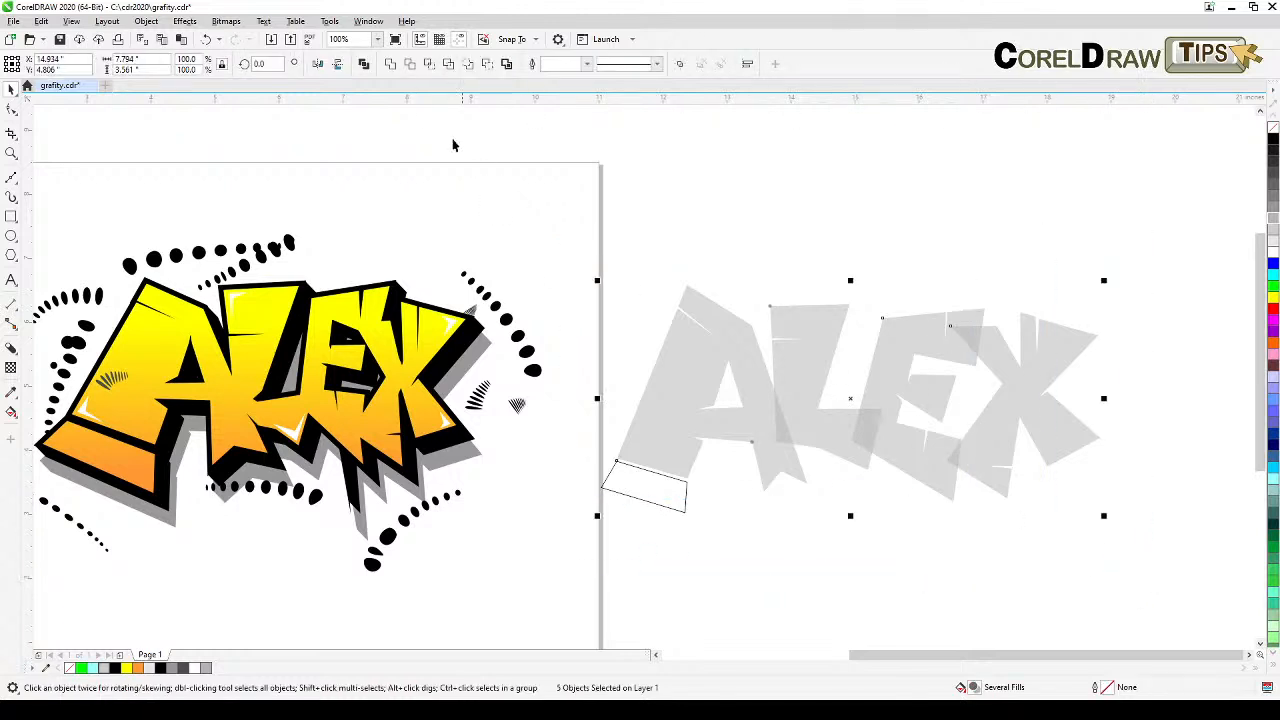
{"action": "left_click", "coordinate": [390, 66]}
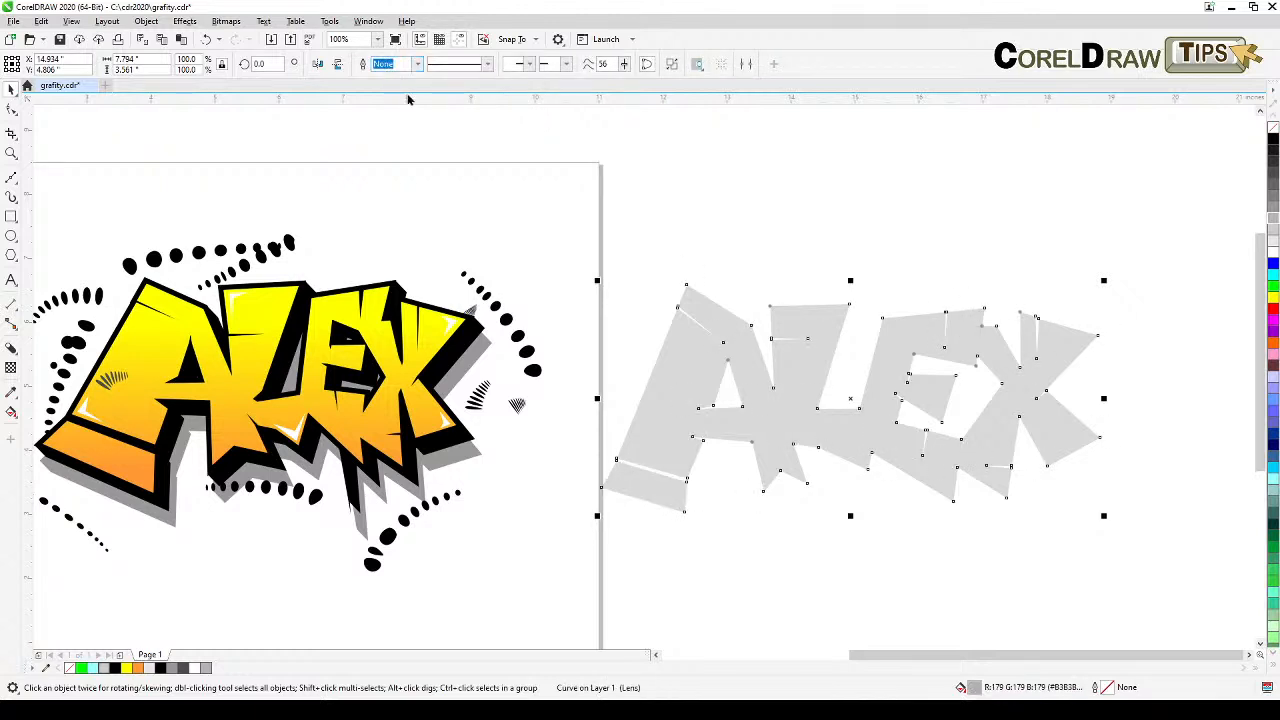
{"action": "left_click", "coordinate": [1012, 541]}
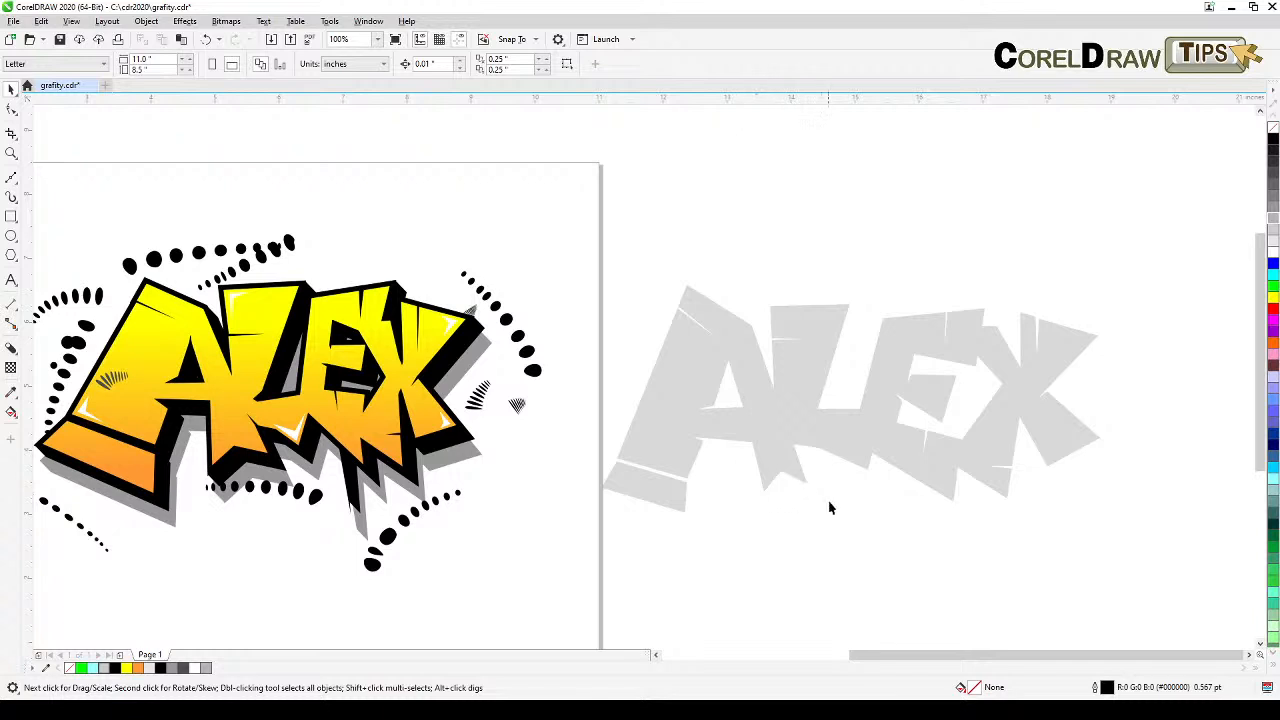
Add a node at the inner corner between the A's right leg and the L, and pull it up and left into a narrow slit
{"action": "left_click_drag", "start_coordinate": [878, 515], "coordinate": [924, 436]}
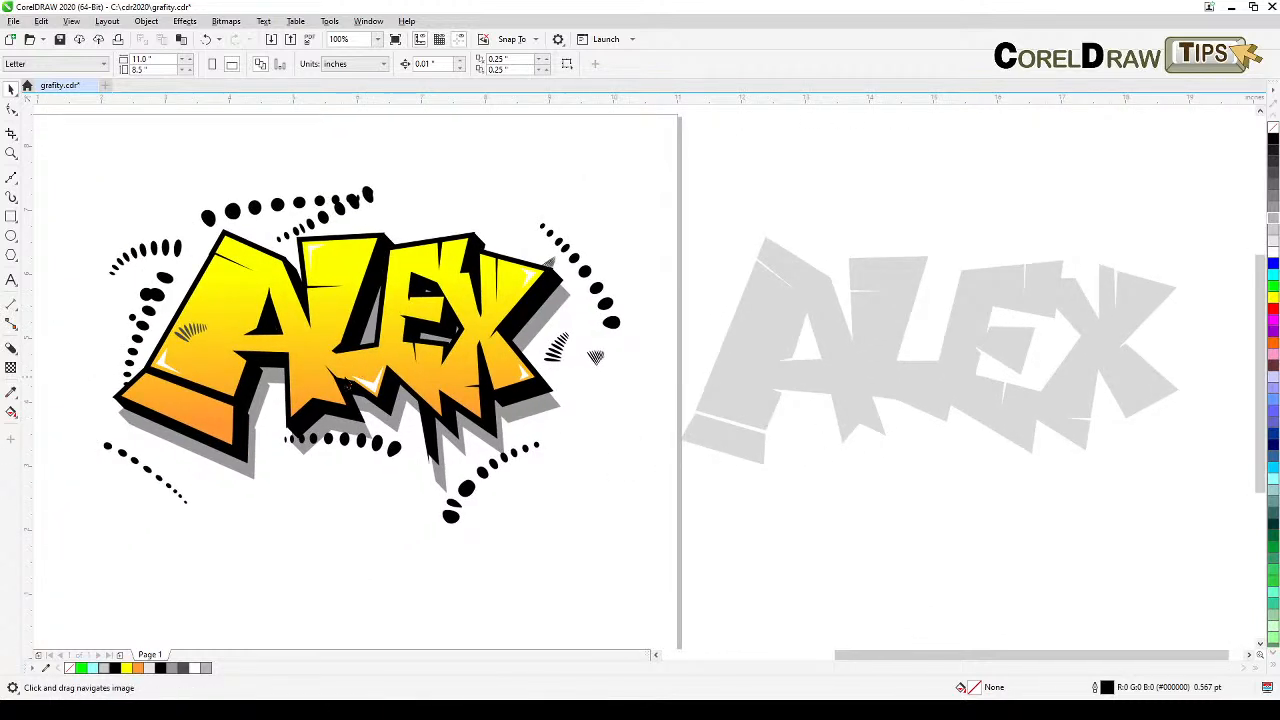
{"action": "scroll", "coordinate": [937, 405], "scroll_direction": "up", "scroll_amount": 2}
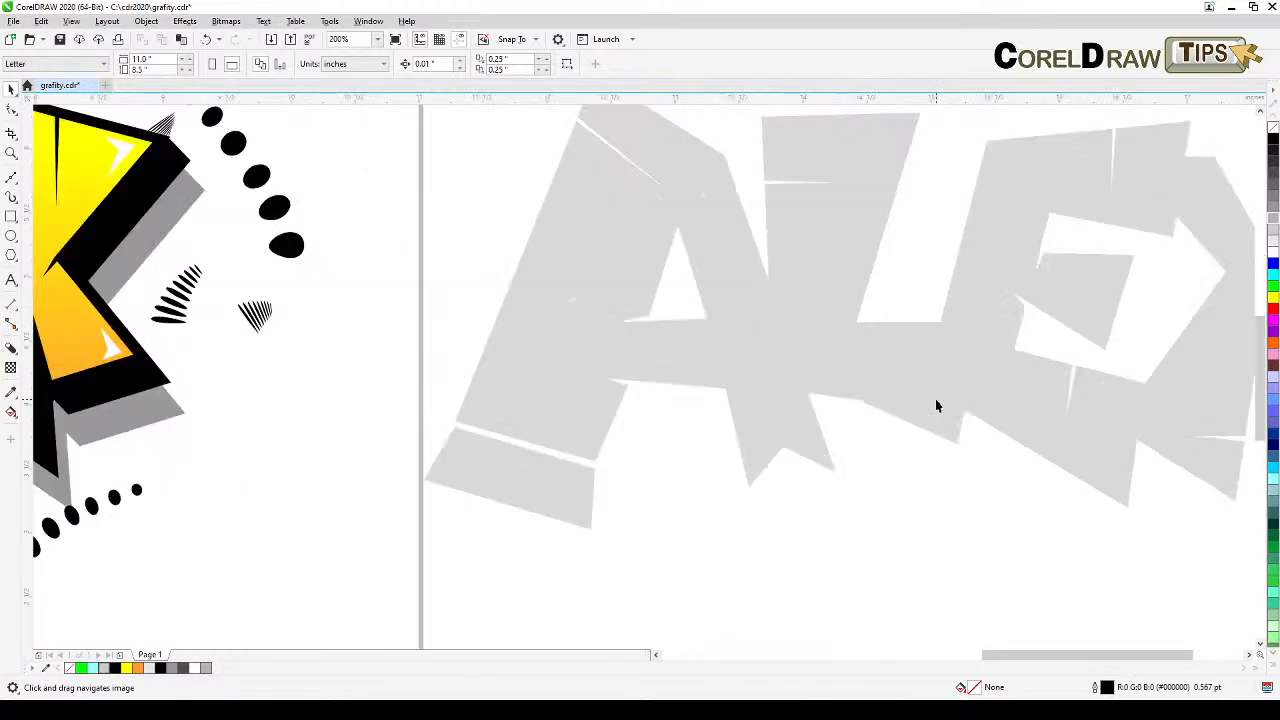
{"action": "scroll", "coordinate": [817, 405], "scroll_direction": "up", "scroll_amount": 1}
{"action": "left_click", "coordinate": [801, 389]}
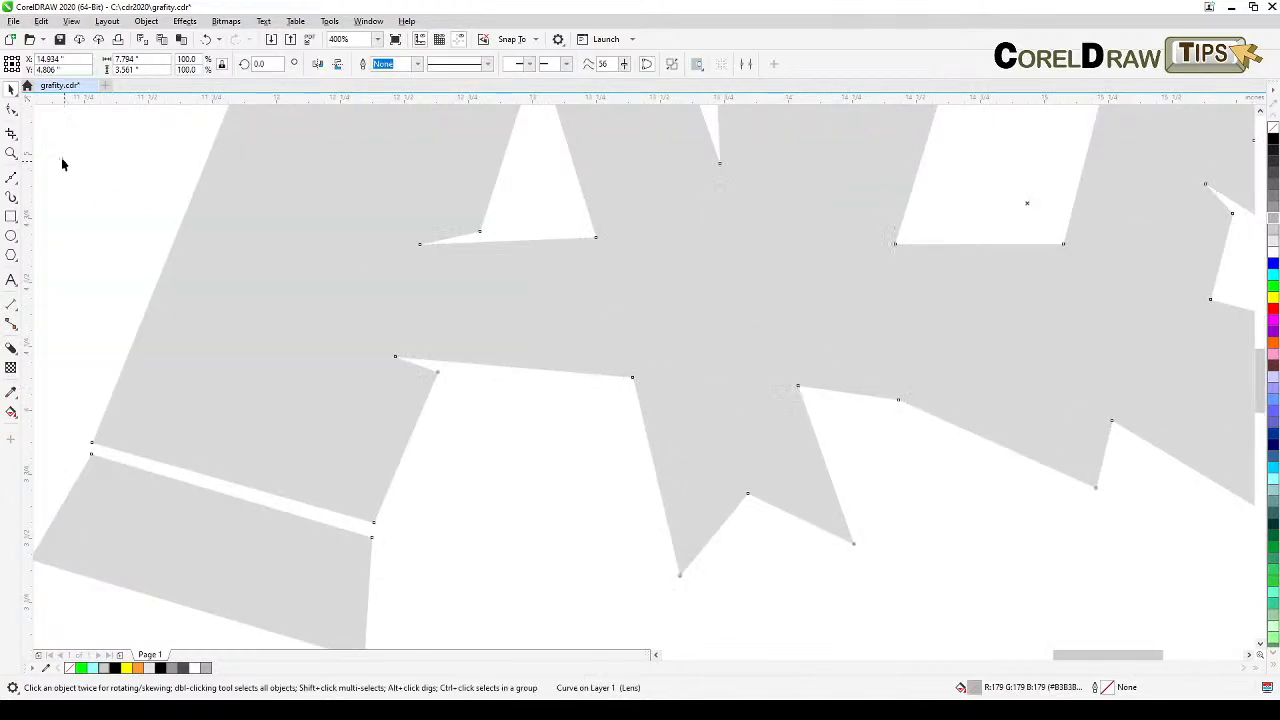
{"action": "left_click", "coordinate": [11, 109]}
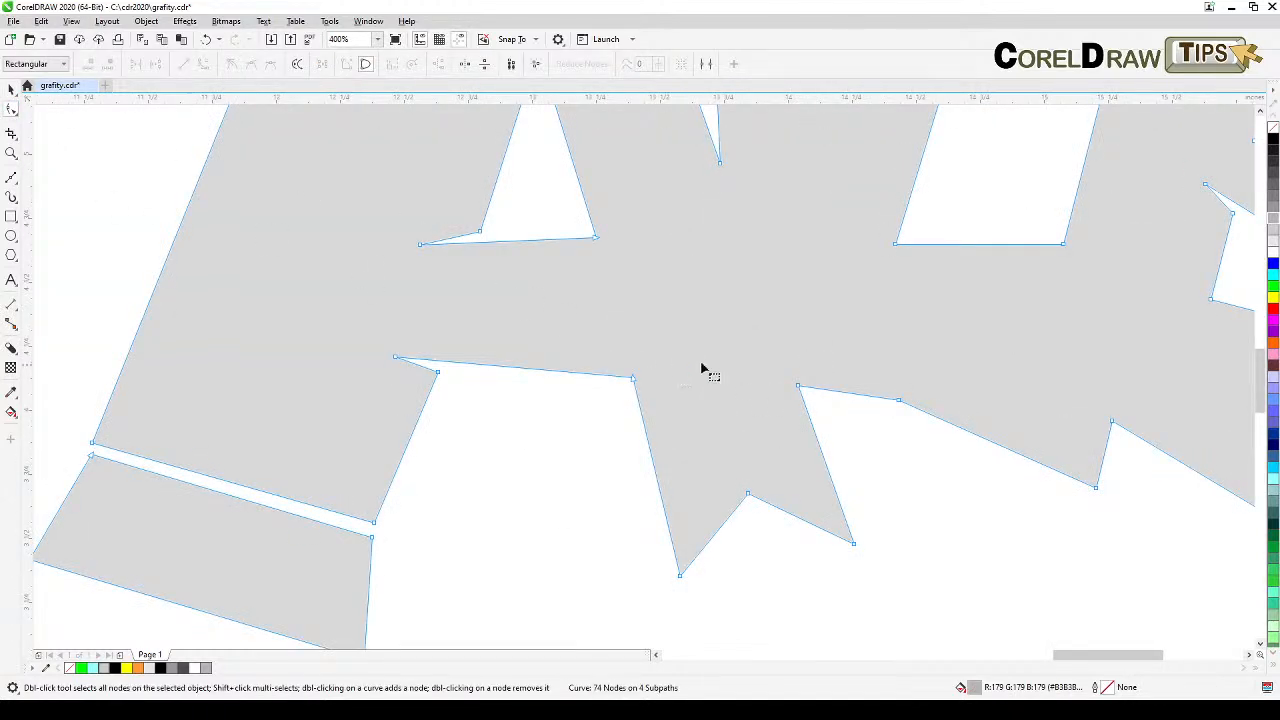
{"action": "left_click", "coordinate": [809, 390]}
{"action": "double_click", "coordinate": [809, 388]}
{"action": "left_click_drag", "start_coordinate": [799, 388], "coordinate": [774, 313]}
{"action": "scroll", "coordinate": [776, 334], "scroll_direction": "down", "scroll_amount": 5}
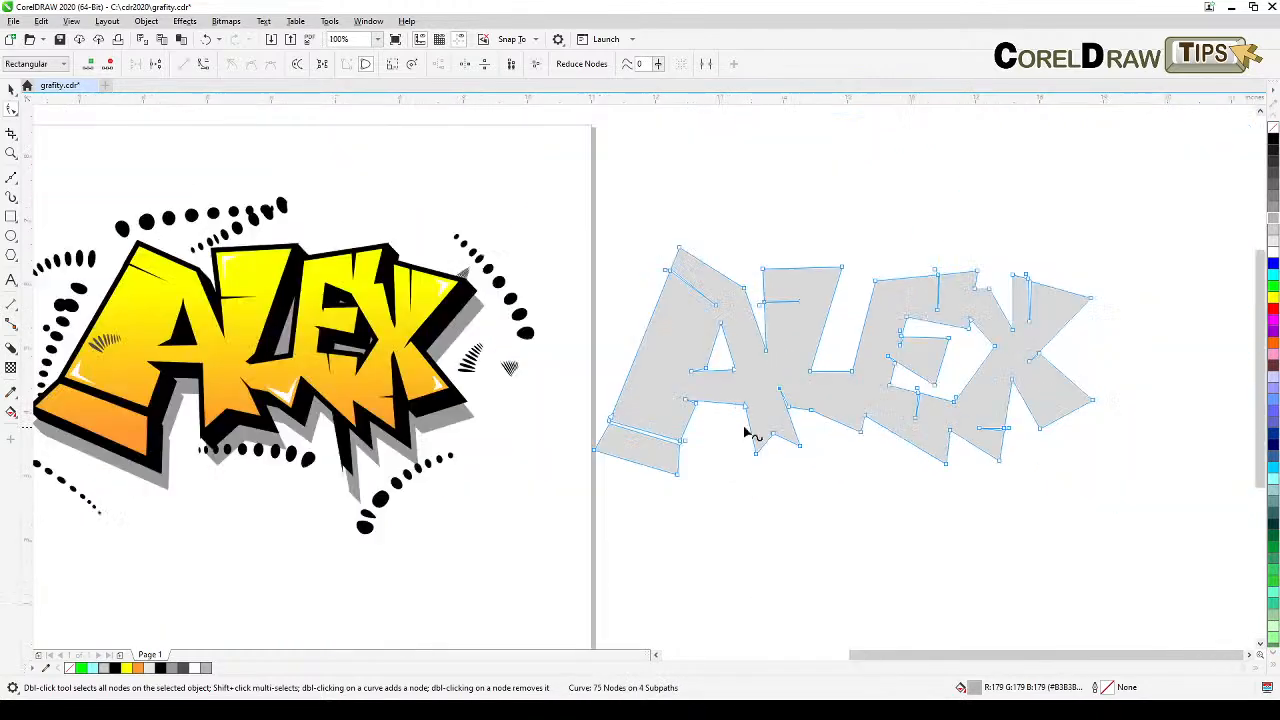
Add a node at the lower right corner of the E's inner opening, beside the X, and pull it down into a short notch
{"action": "left_click_drag", "start_coordinate": [1012, 459], "coordinate": [738, 467]}
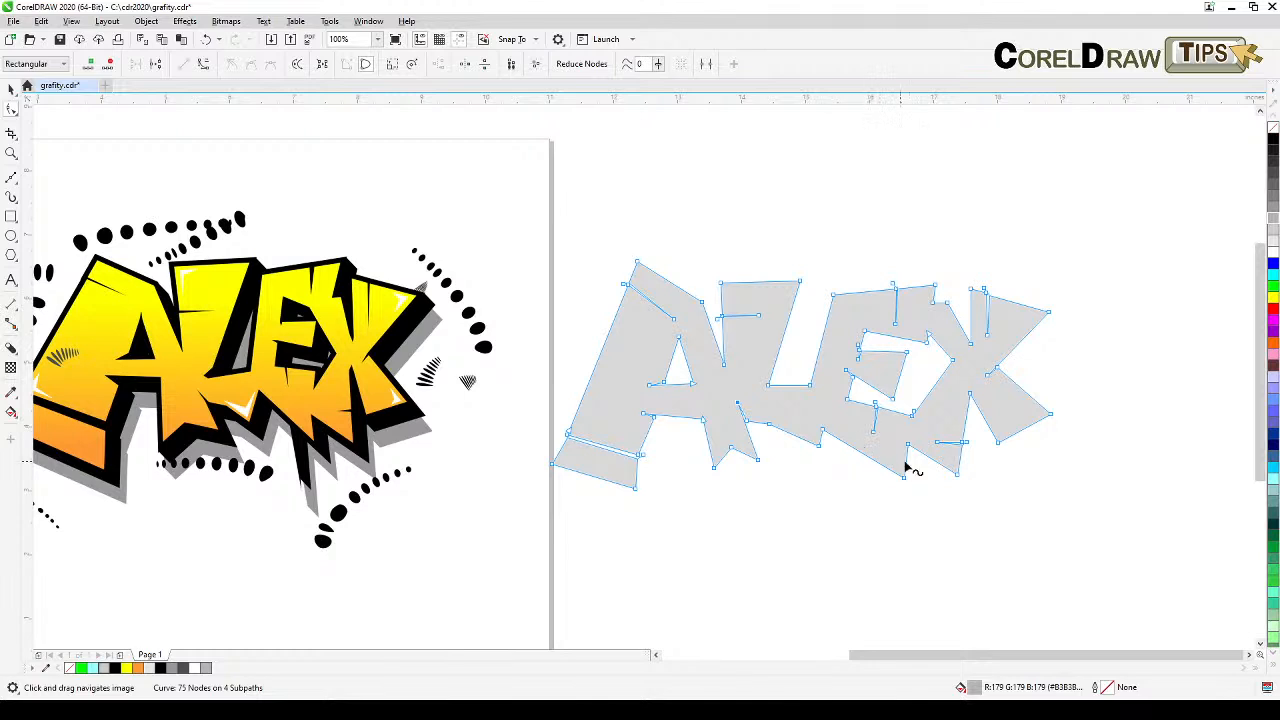
{"action": "scroll", "coordinate": [914, 442], "scroll_direction": "up", "scroll_amount": 5}
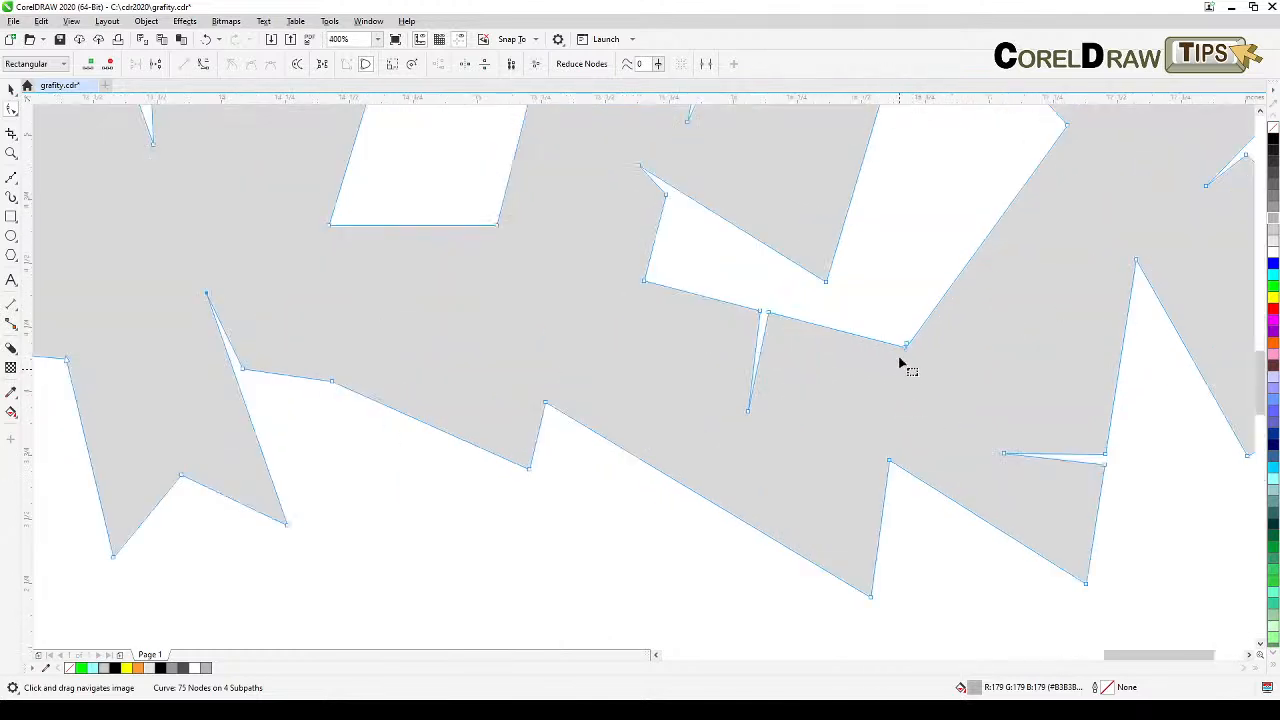
{"action": "left_click_drag", "start_coordinate": [907, 349], "coordinate": [888, 402]}
{"action": "left_click_drag", "start_coordinate": [918, 360], "coordinate": [903, 352]}
{"action": "scroll", "coordinate": [908, 362], "scroll_direction": "down", "scroll_amount": 5}
{"action": "mouse_move", "coordinate": [874, 429]}
{"action": "left_mouse_down"}
{"action": "mouse_move", "coordinate": [902, 463]}
{"action": "mouse_move", "coordinate": [951, 435]}
{"action": "left_mouse_up"}
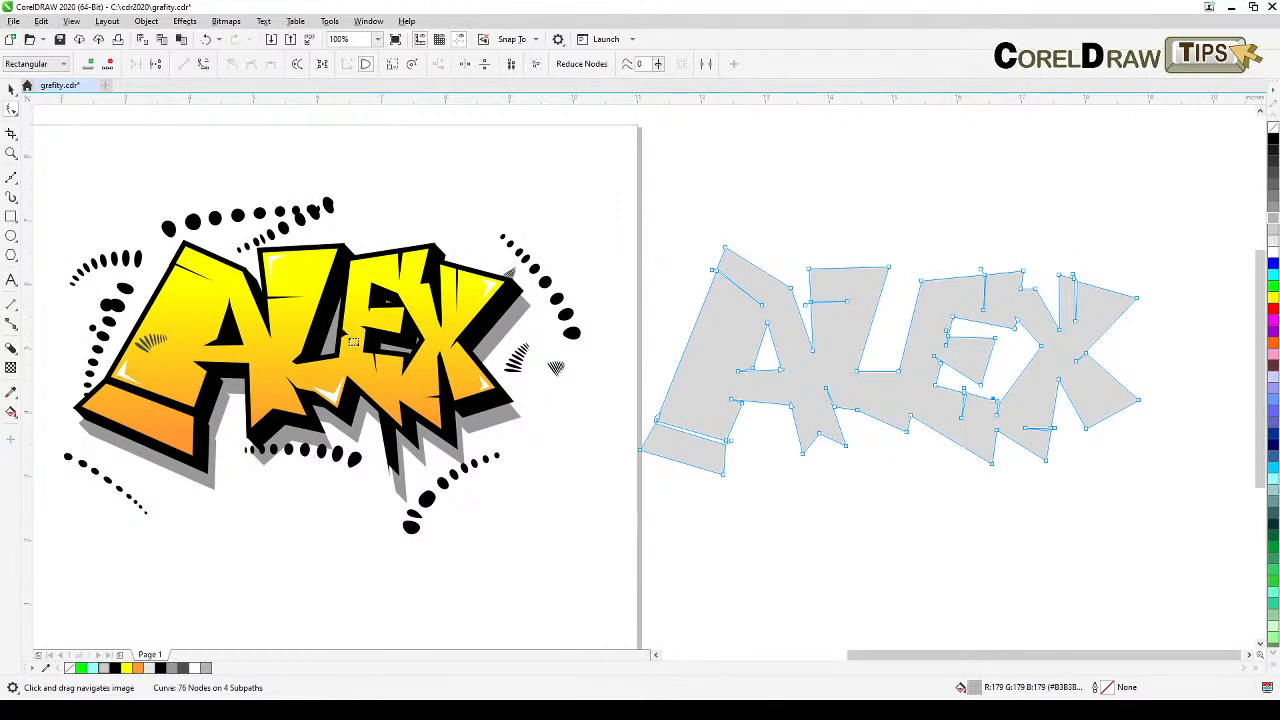
Move the welded lettering about 0.6 inches right and 0.2 inches up, farther from the page
{"action": "left_click", "coordinate": [12, 88]}
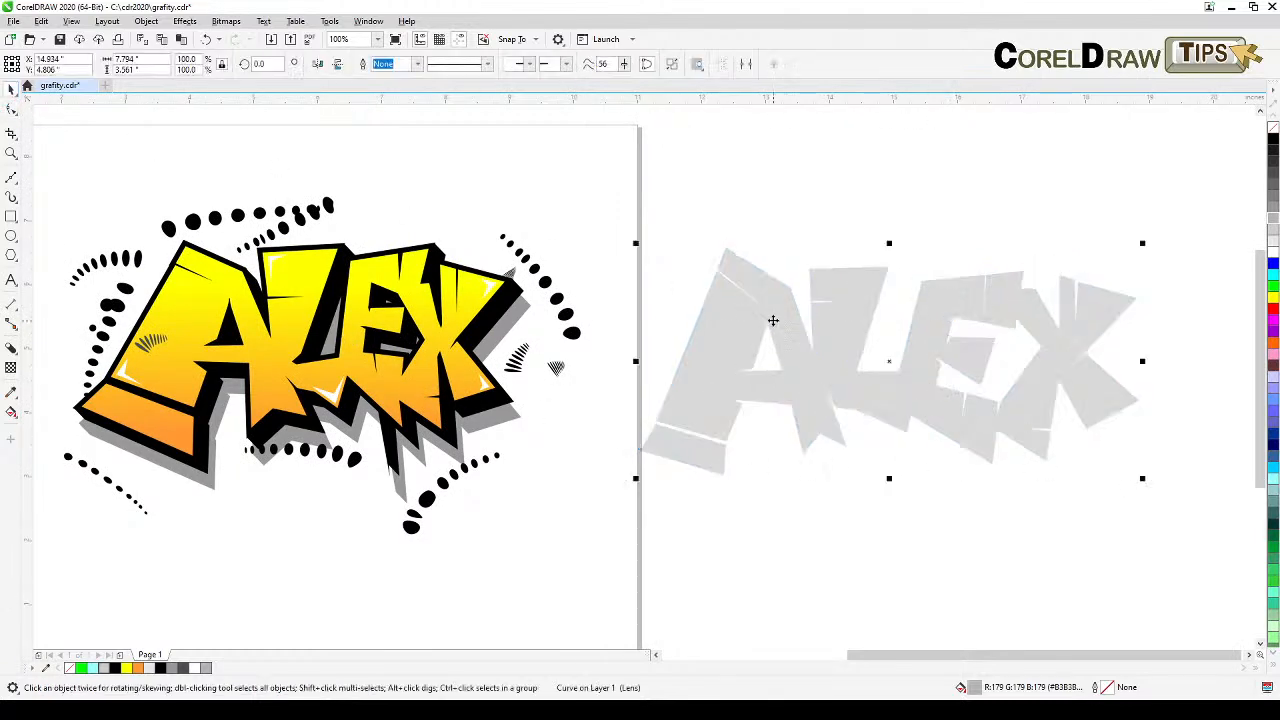
{"action": "mouse_move", "coordinate": [786, 377]}
{"action": "left_mouse_down"}
{"action": "mouse_move", "coordinate": [811, 353]}
{"action": "mouse_move", "coordinate": [674, 366]}
{"action": "mouse_move", "coordinate": [743, 348]}
{"action": "left_mouse_up"}
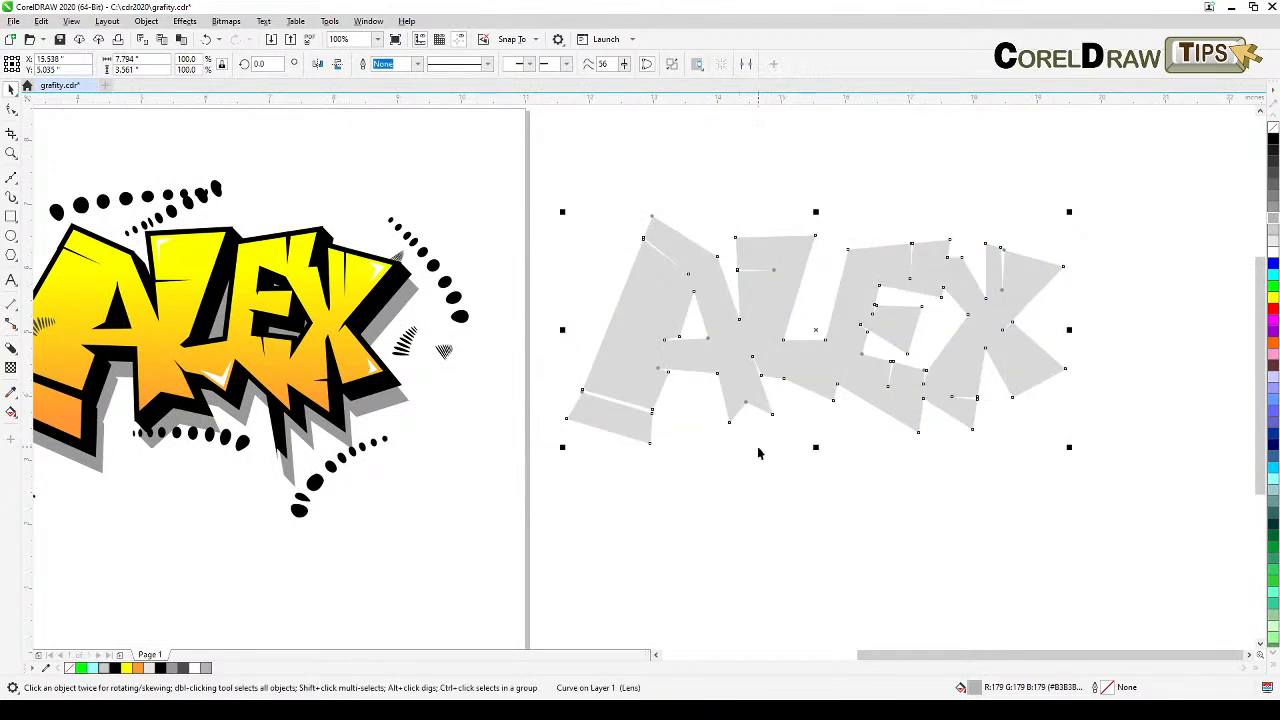
{"action": "left_click_drag", "start_coordinate": [758, 453], "coordinate": [801, 447]}
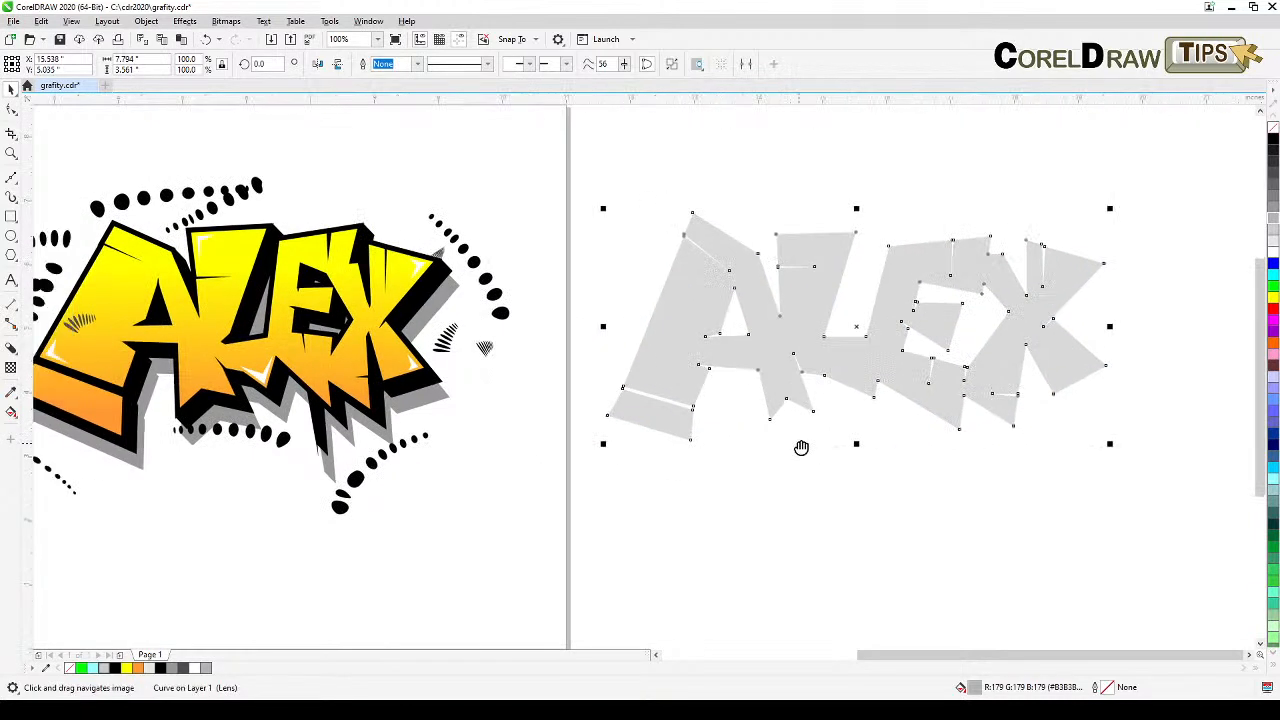
Apply a linear fountain fill running from below the lettering to above it, and set its lower color to orange from the RGB Palette
{"action": "left_click", "coordinate": [10, 413]}
{"action": "left_click_drag", "start_coordinate": [832, 437], "coordinate": [841, 193]}
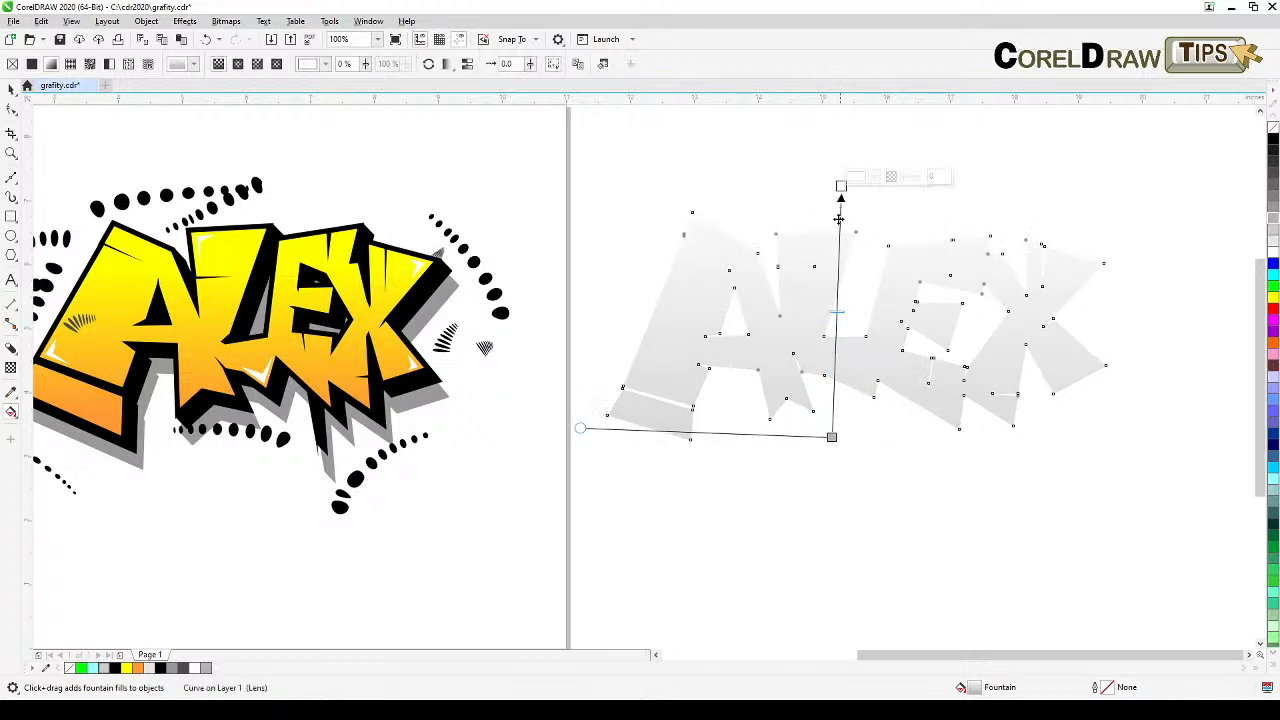
{"action": "left_click", "coordinate": [832, 437]}
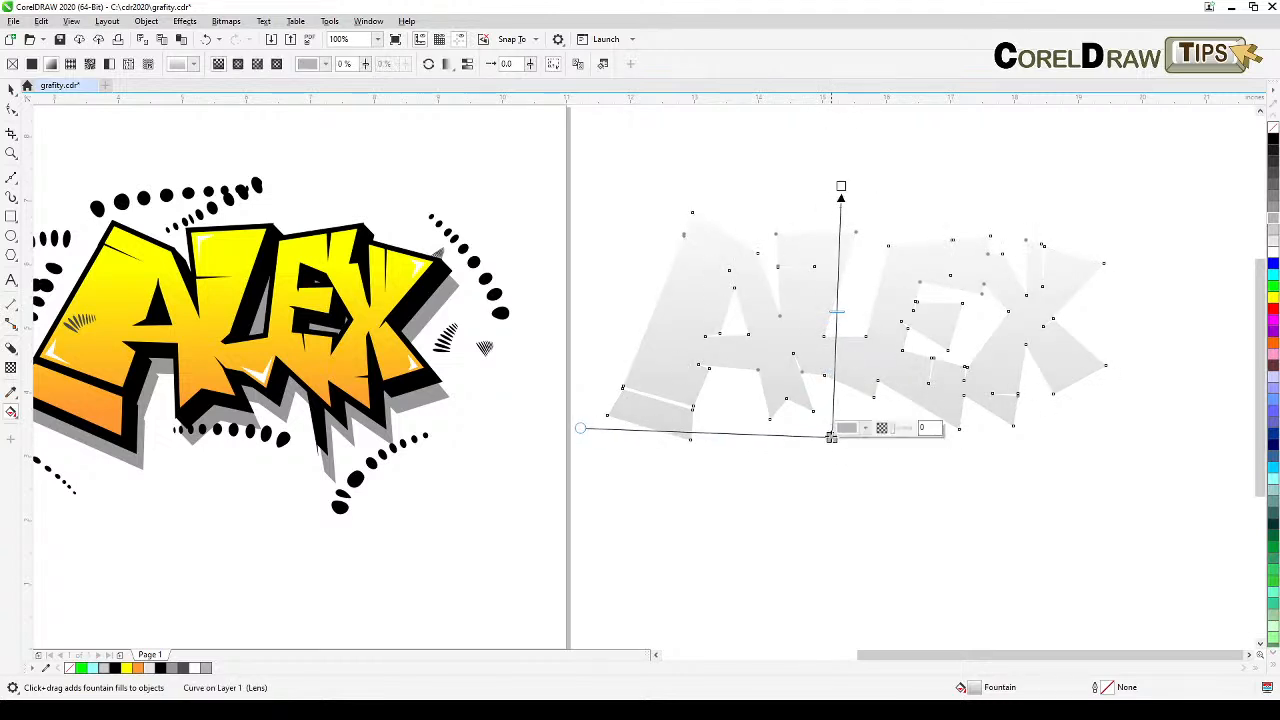
{"action": "left_click", "coordinate": [866, 430]}
{"action": "left_click", "coordinate": [887, 454]}
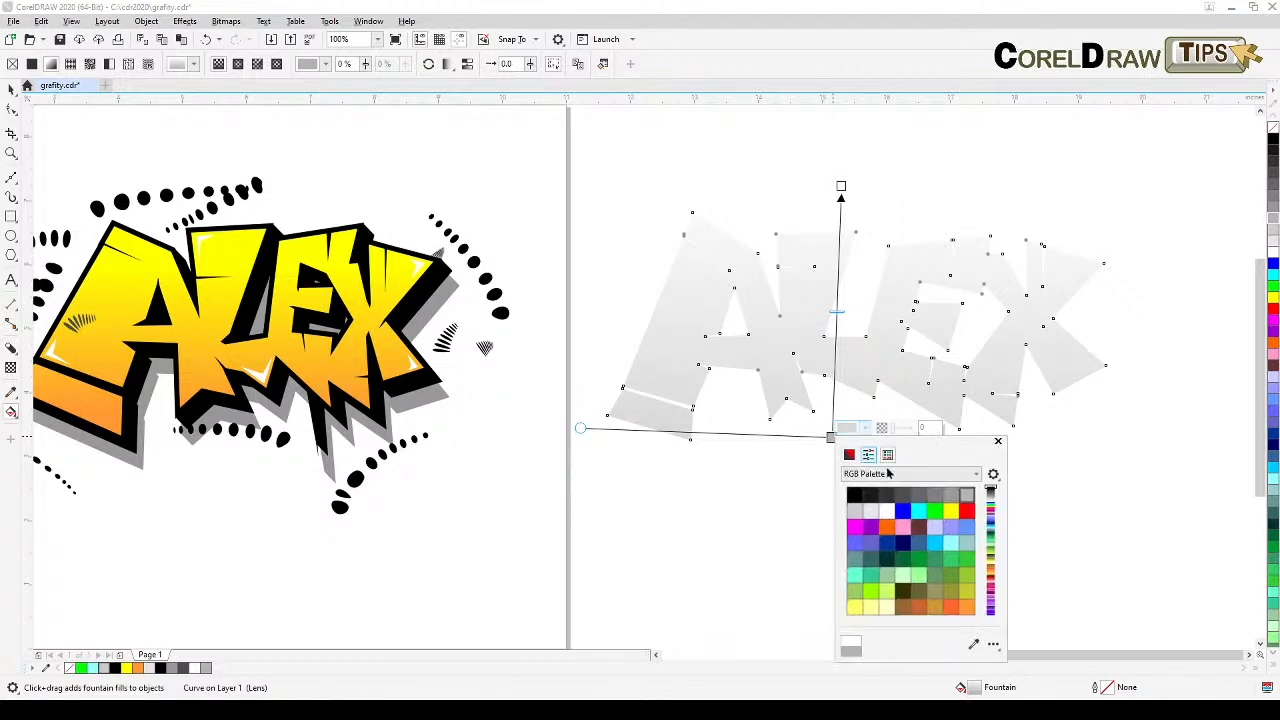
{"action": "left_click", "coordinate": [886, 527]}
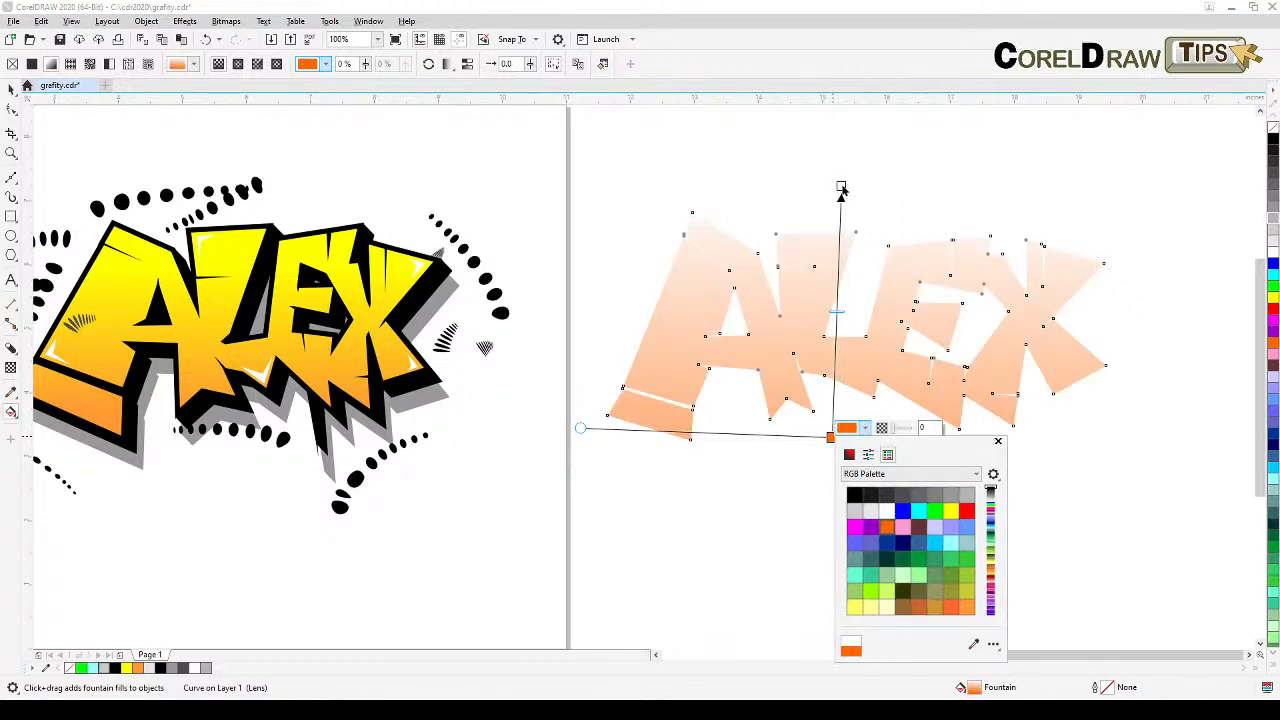
Set the fountain fill's upper color to yellow #FFFF00
{"action": "left_click", "coordinate": [841, 190]}
{"action": "left_click", "coordinate": [841, 190]}
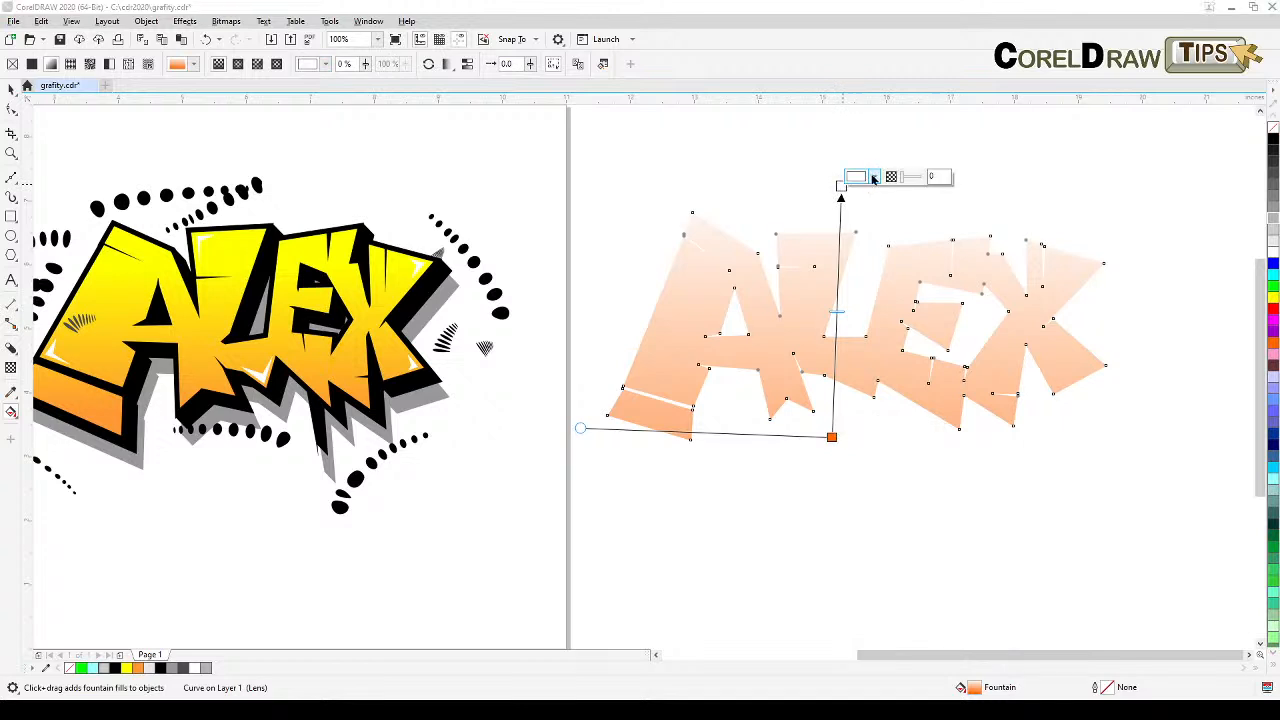
{"action": "left_click", "coordinate": [873, 177]}
{"action": "left_click", "coordinate": [875, 178]}
{"action": "left_click", "coordinate": [875, 178]}
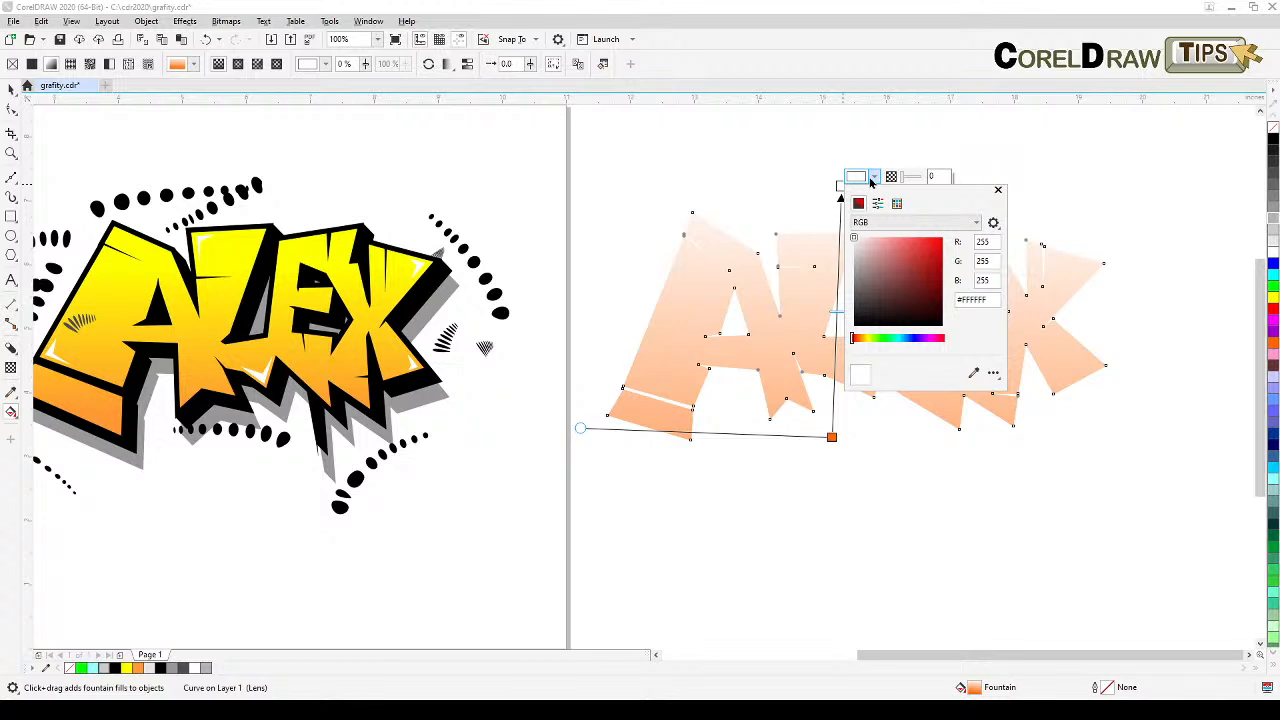
{"action": "left_click", "coordinate": [866, 339]}
{"action": "left_click_drag", "start_coordinate": [866, 340], "coordinate": [868, 340]}
{"action": "left_click_drag", "start_coordinate": [925, 265], "coordinate": [946, 230]}
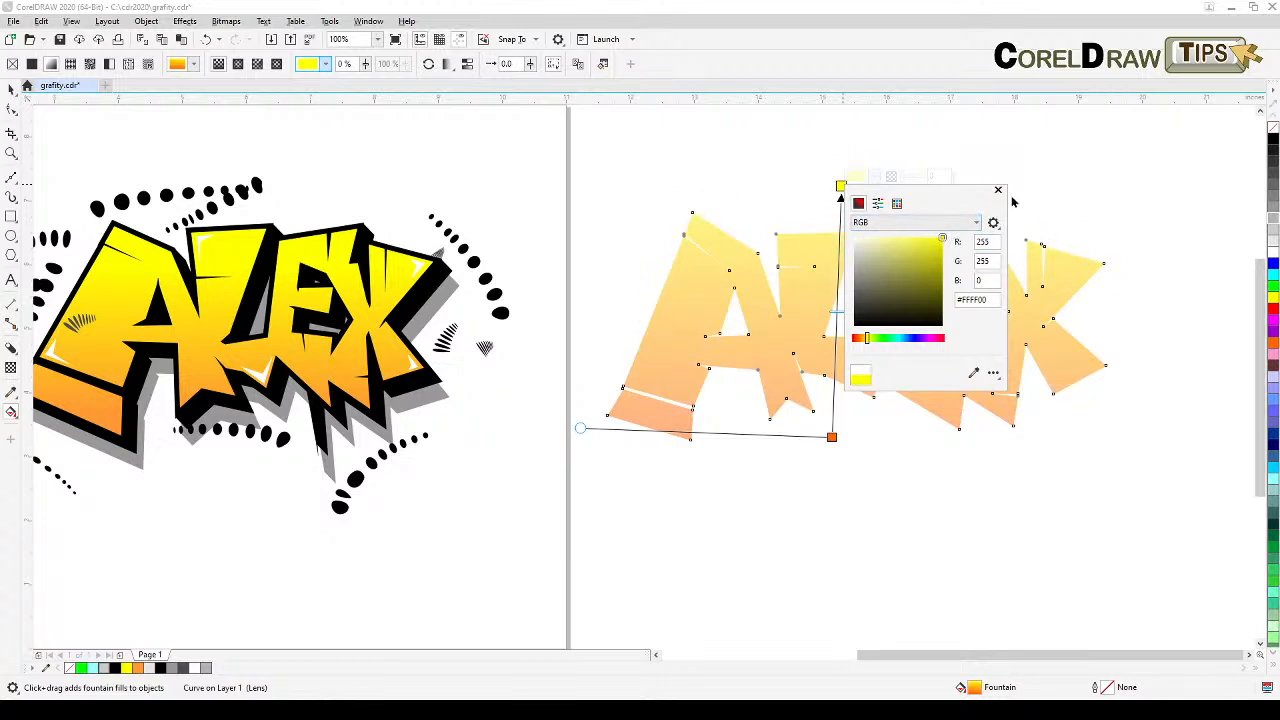
{"action": "left_click", "coordinate": [997, 190]}
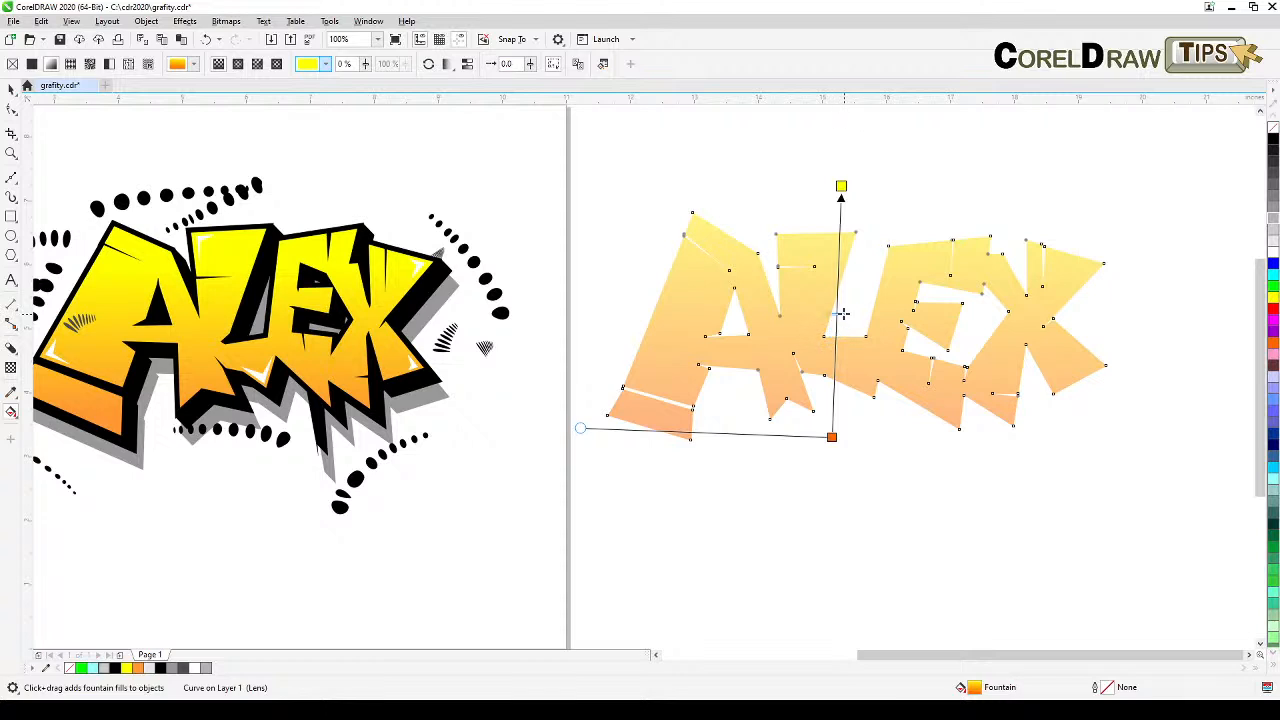
Bring both ends of the gradient inward over the letters and add a yellow color stop at 67% along it
{"action": "left_click_drag", "start_coordinate": [832, 437], "coordinate": [834, 384]}
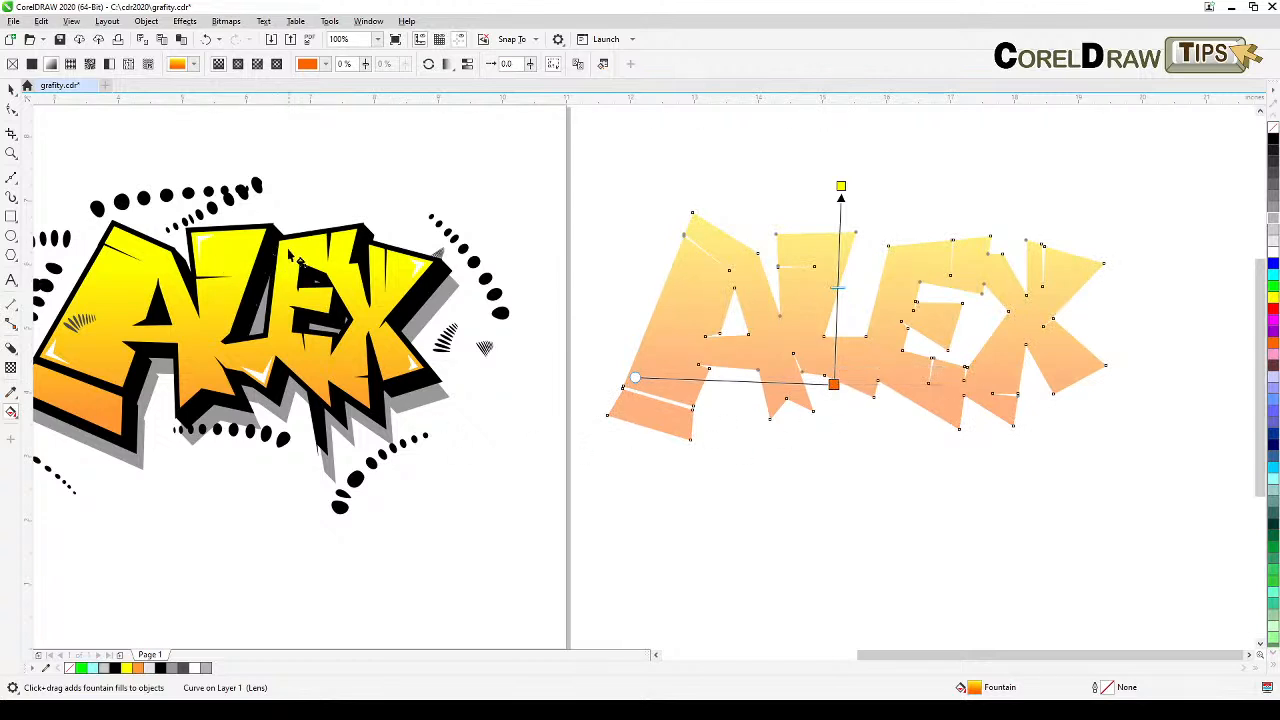
{"action": "left_click_drag", "start_coordinate": [842, 186], "coordinate": [843, 204]}
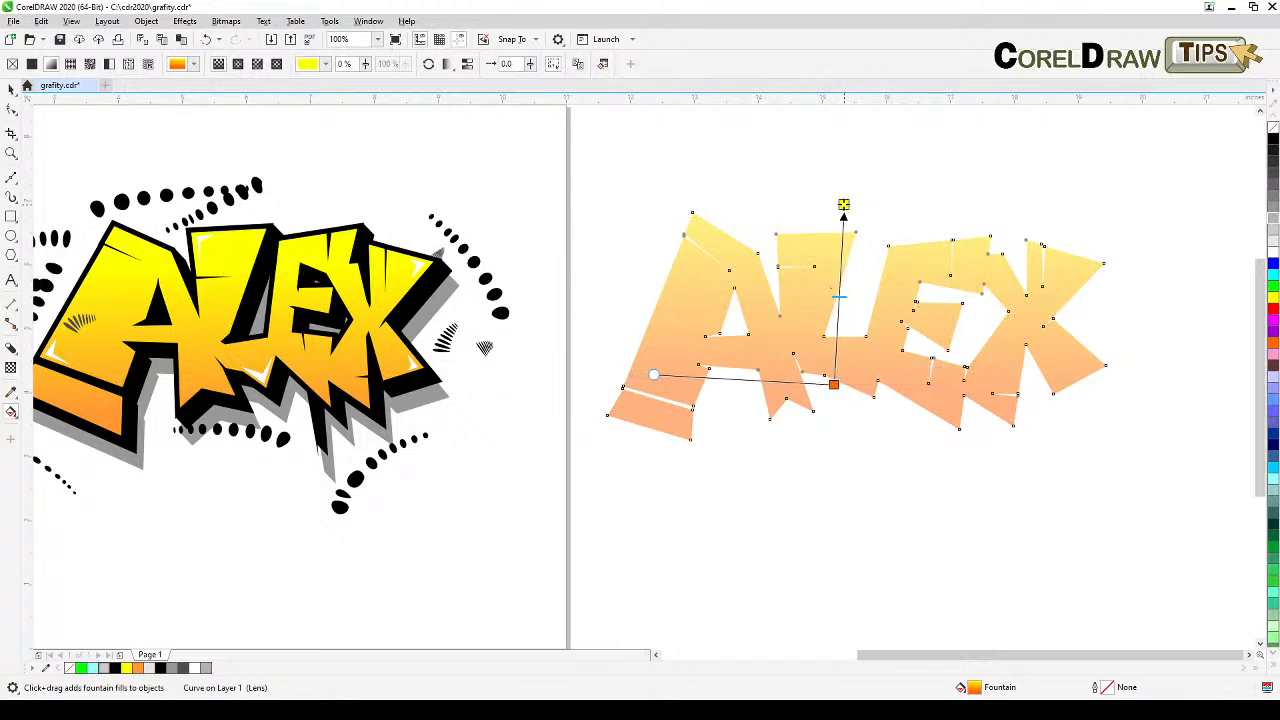
{"action": "double_click", "coordinate": [840, 264]}
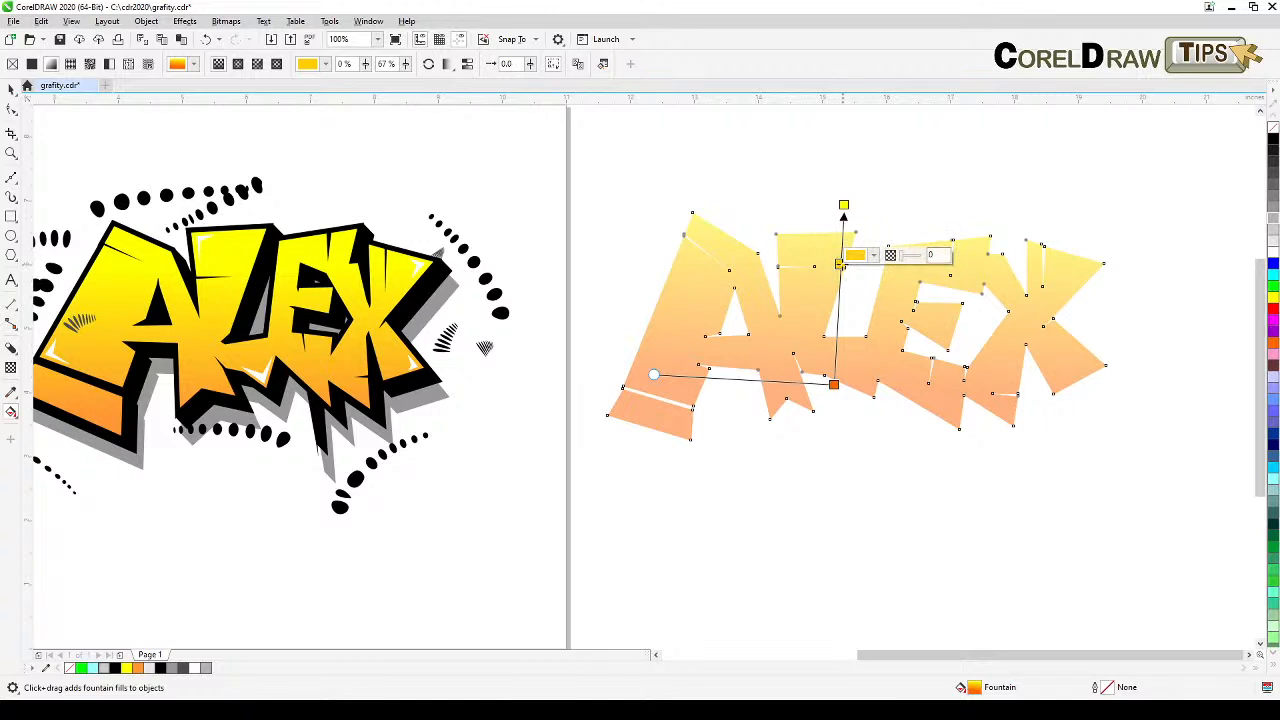
{"action": "left_click", "coordinate": [871, 258]}
{"action": "left_click", "coordinate": [871, 258]}
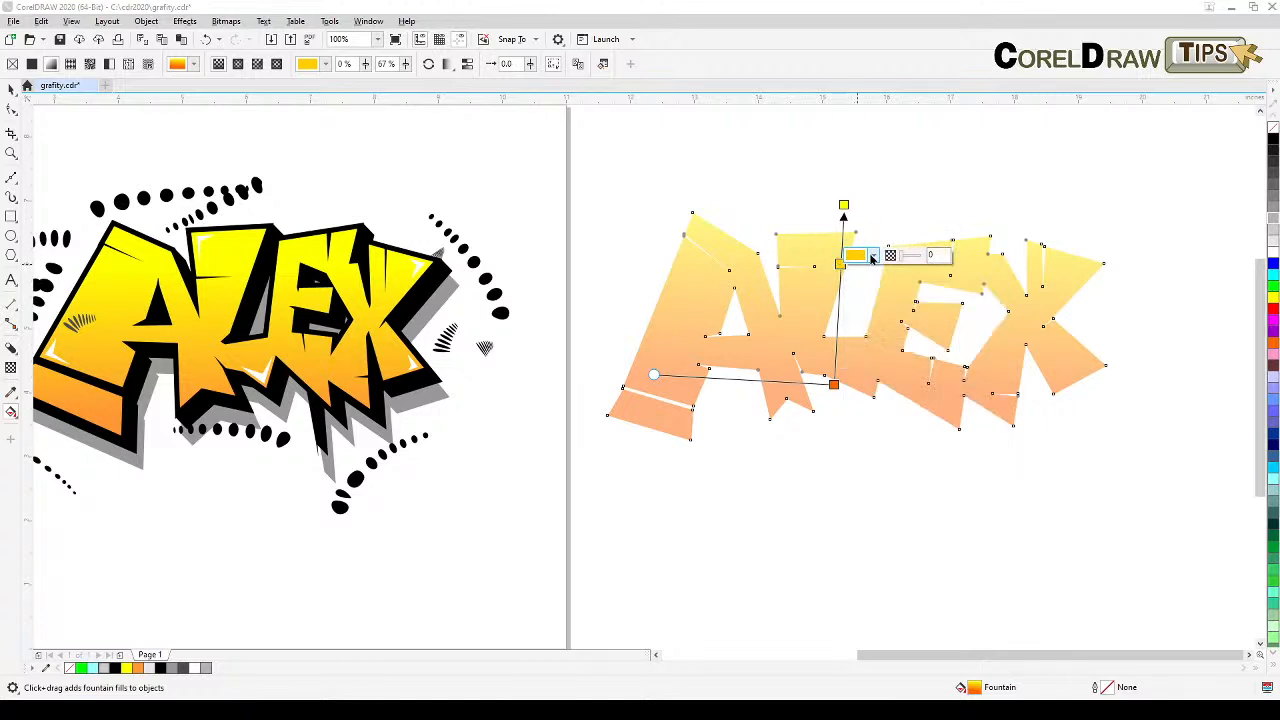
{"action": "left_click", "coordinate": [886, 215]}
{"action": "left_click", "coordinate": [822, 338]}
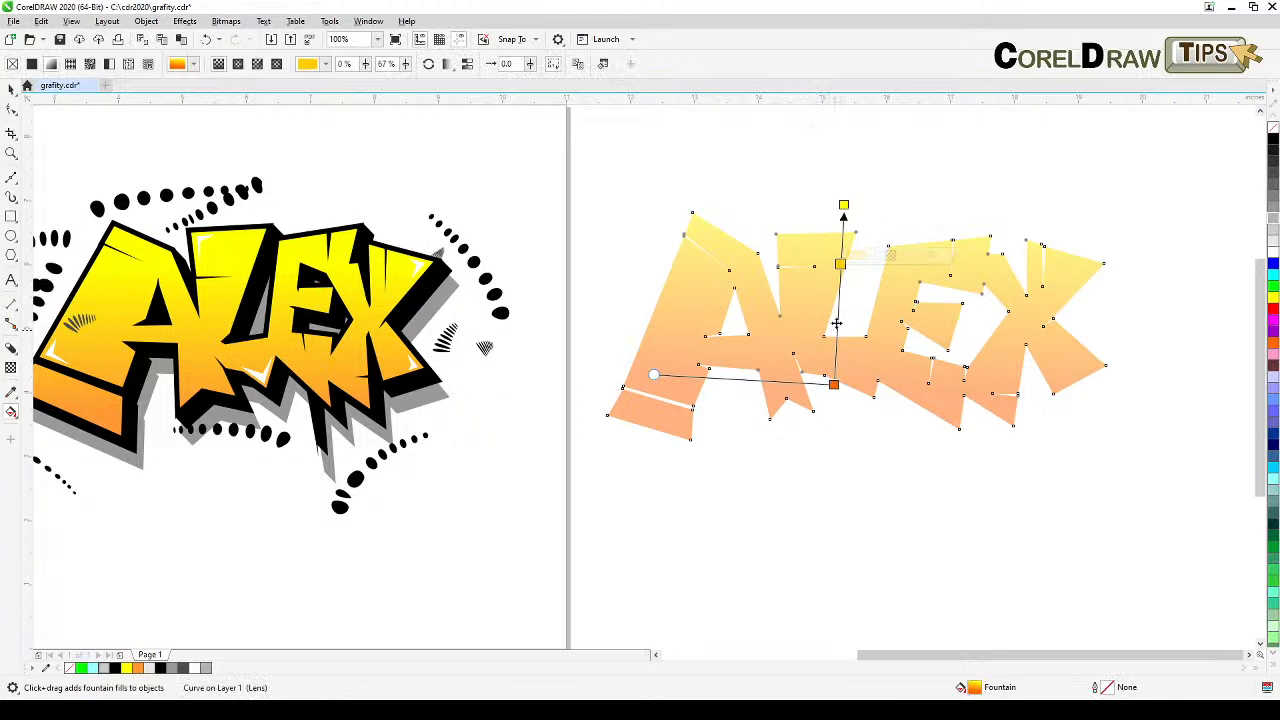
{"action": "left_click_drag", "start_coordinate": [1273, 300], "coordinate": [841, 270]}
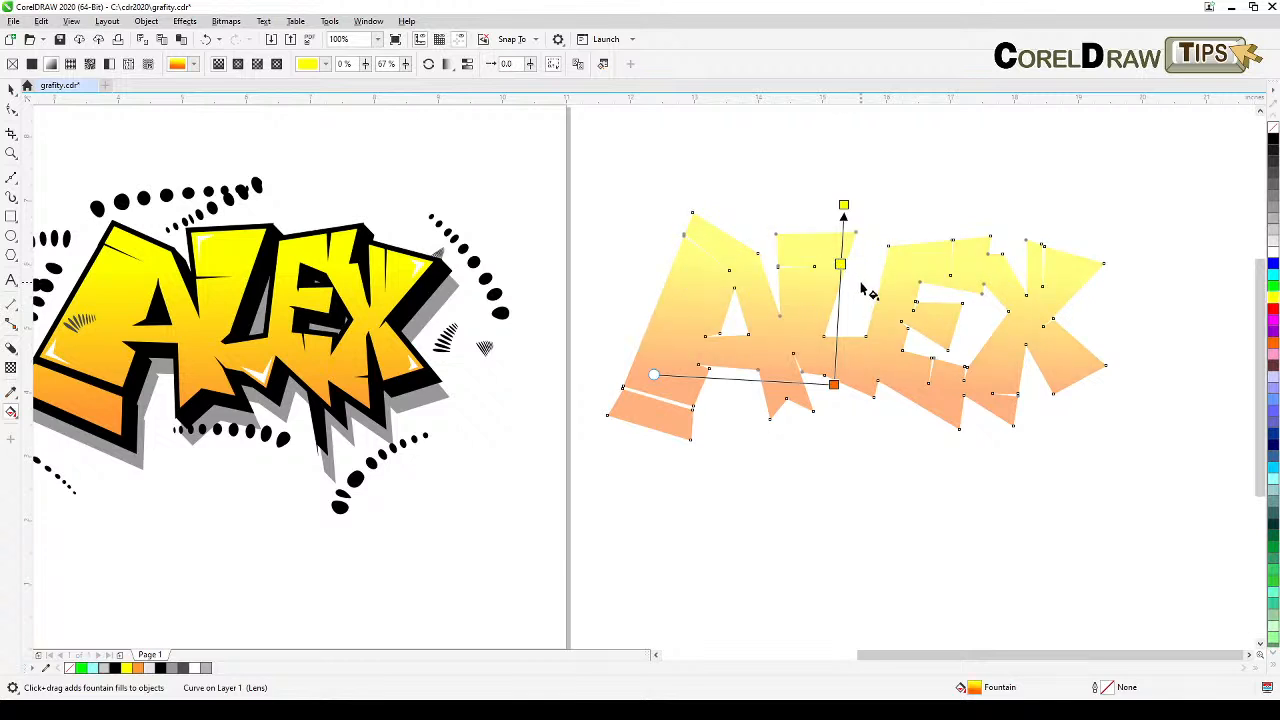
Lower the gradient's yellow end to the letter tops, raise its orange end slightly, and finish editing the fill
{"action": "left_click_drag", "start_coordinate": [844, 206], "coordinate": [845, 222]}
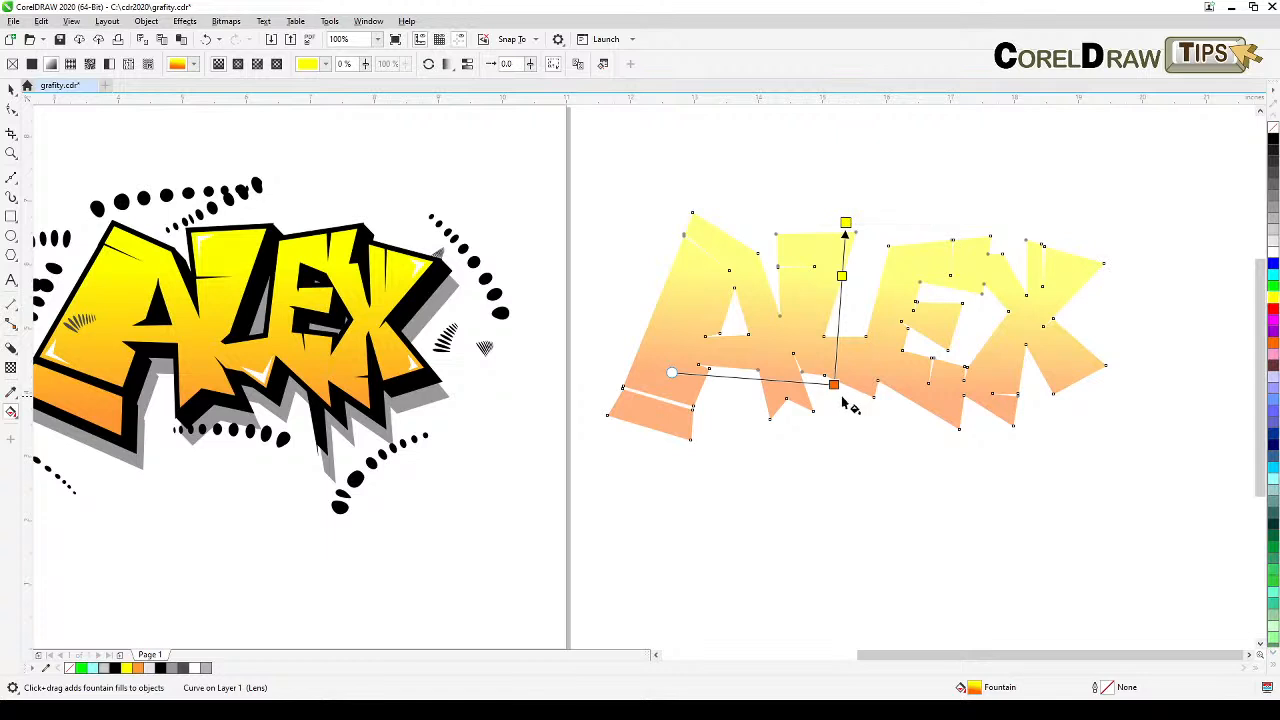
{"action": "left_click_drag", "start_coordinate": [834, 384], "coordinate": [835, 381]}
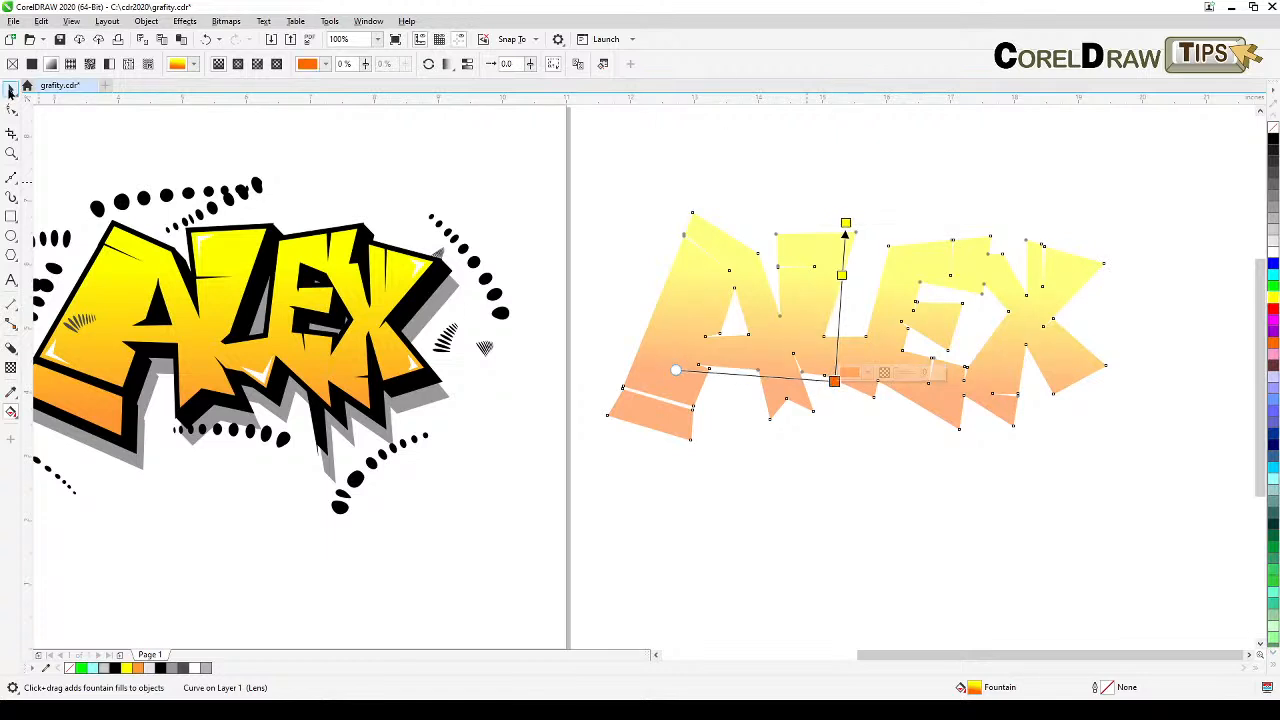
{"action": "left_click", "coordinate": [11, 88]}
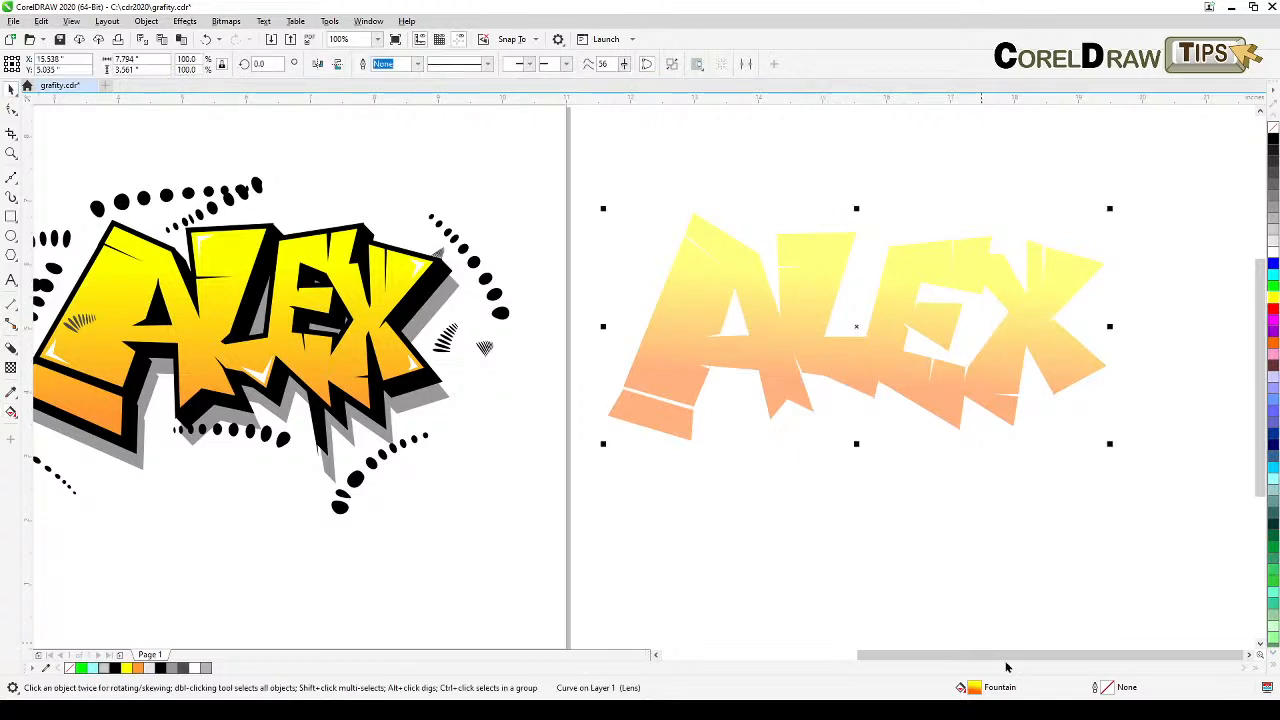
Open the outline properties of the lettering and set the outline color to black #000000
{"action": "double_click", "coordinate": [1095, 690]}
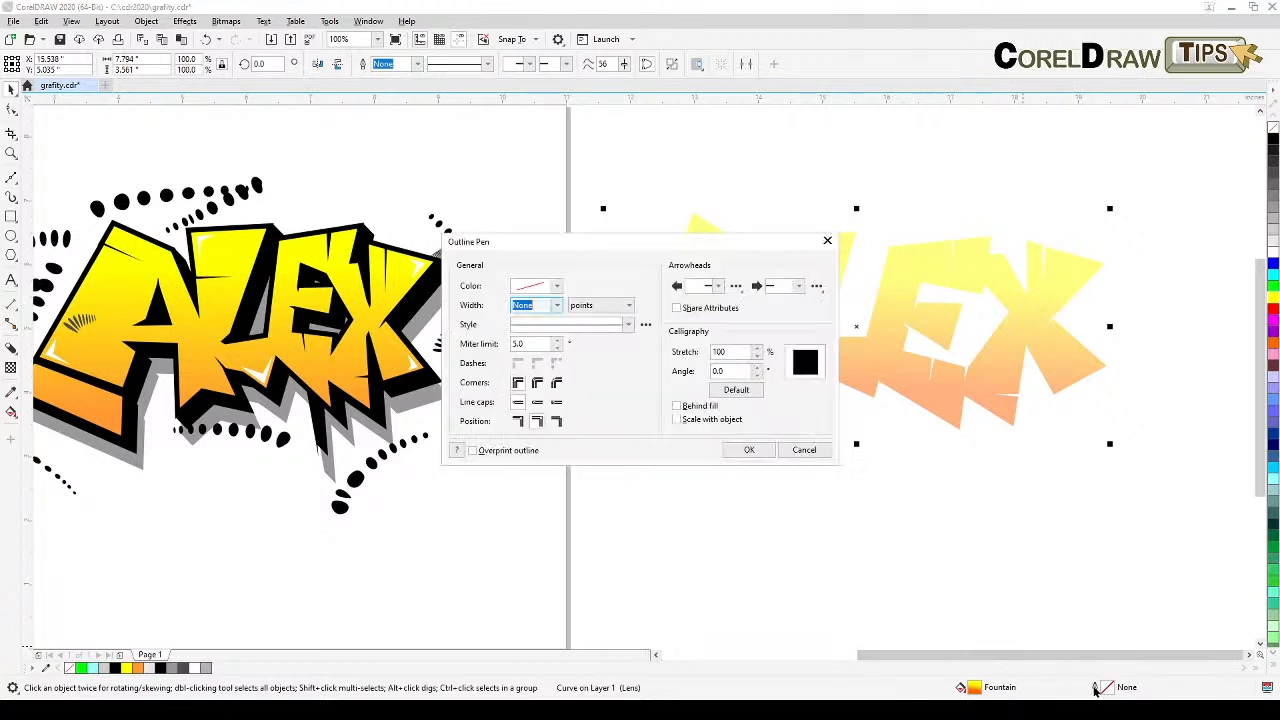
{"action": "left_click", "coordinate": [556, 286]}
{"action": "left_click", "coordinate": [519, 438]}
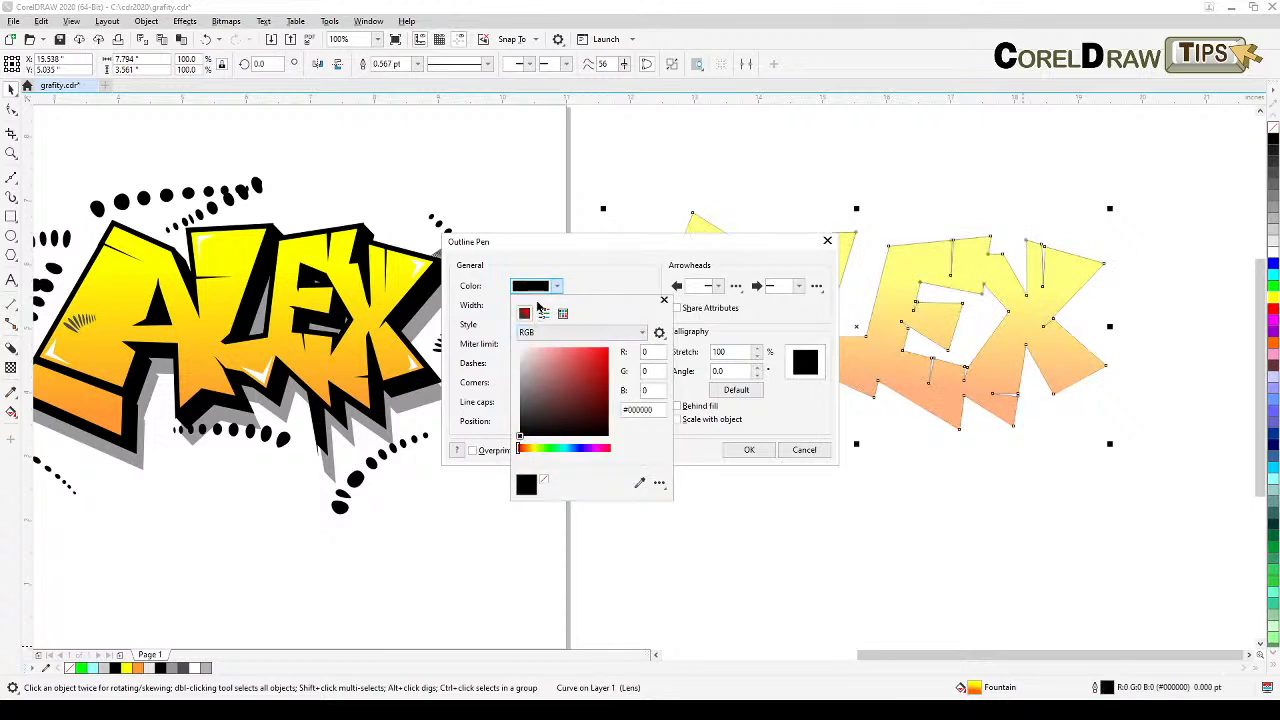
{"action": "left_click", "coordinate": [701, 452]}
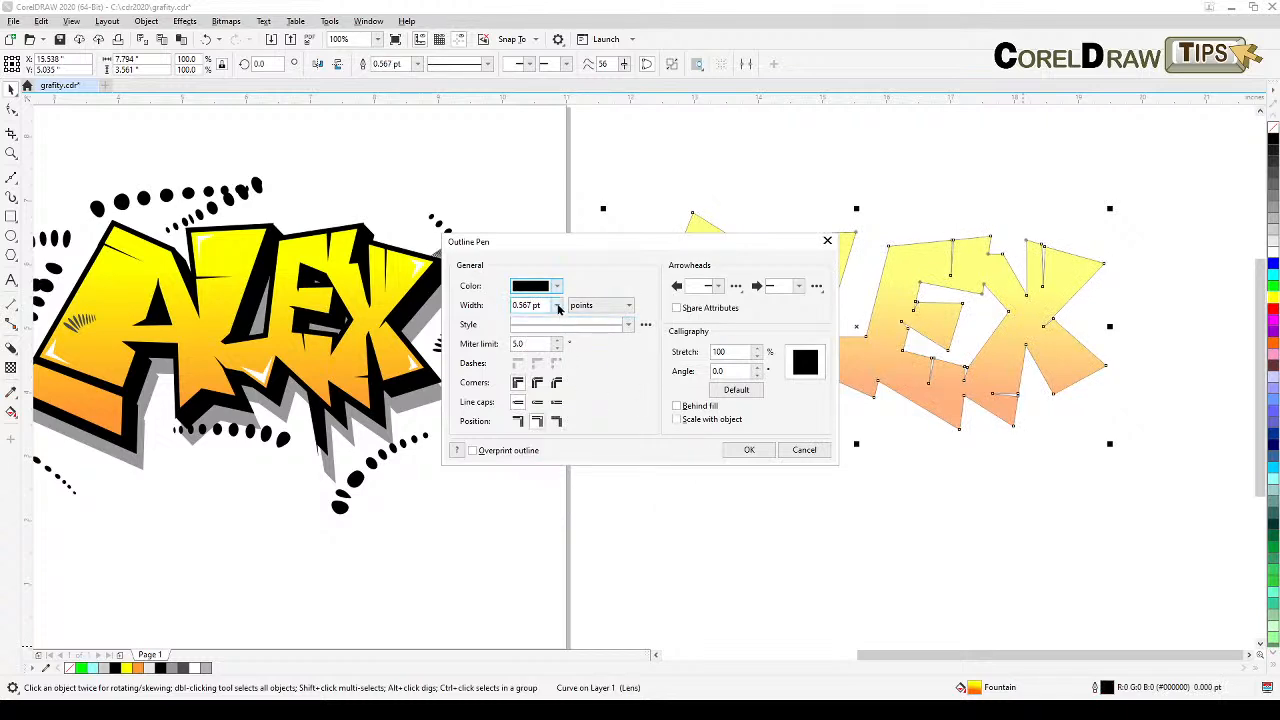
Set the lettering's outline width to 6 pt and apply the outline settings
{"action": "left_click", "coordinate": [557, 305]}
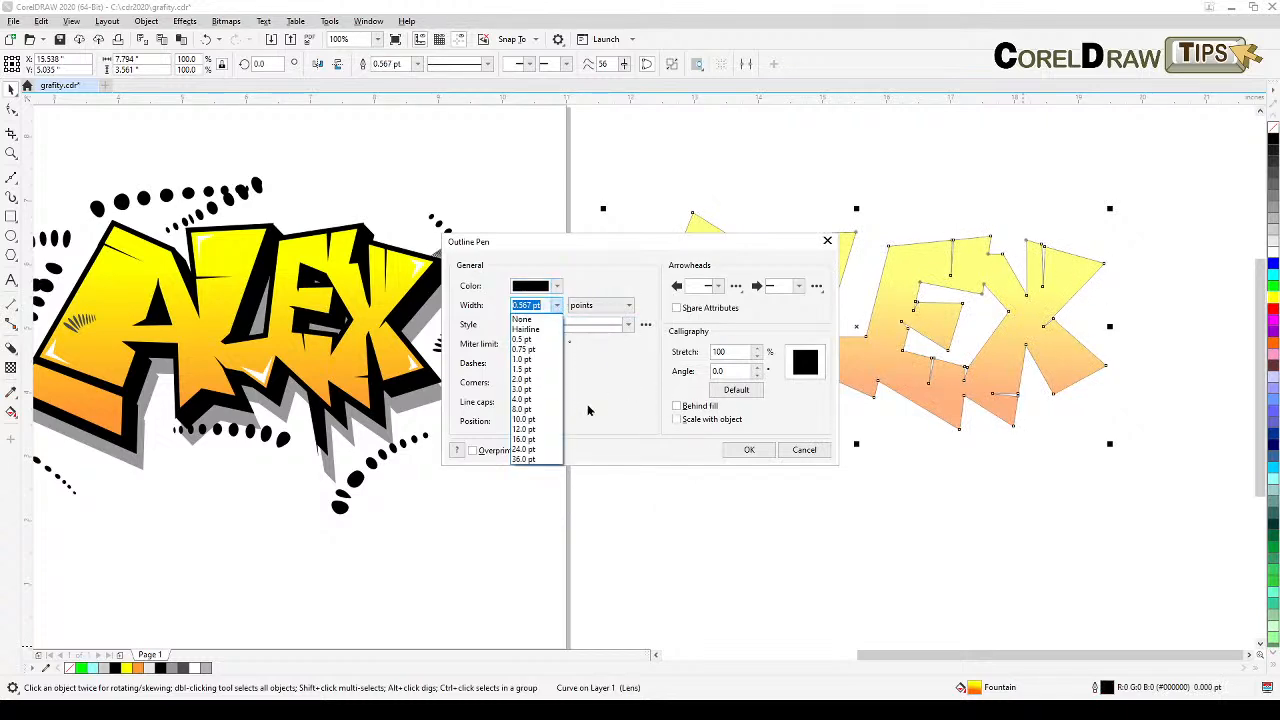
{"action": "left_click", "coordinate": [522, 399]}
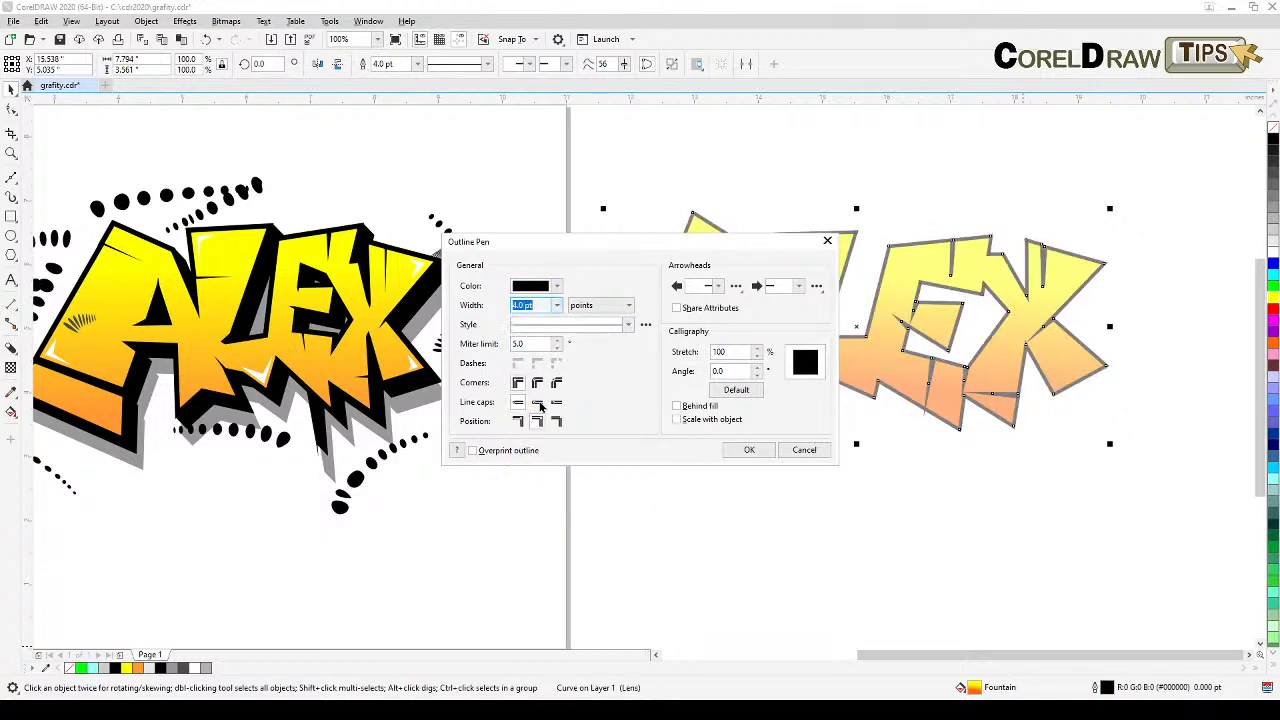
{"action": "left_click", "coordinate": [557, 305]}
{"action": "left_click", "coordinate": [533, 409]}
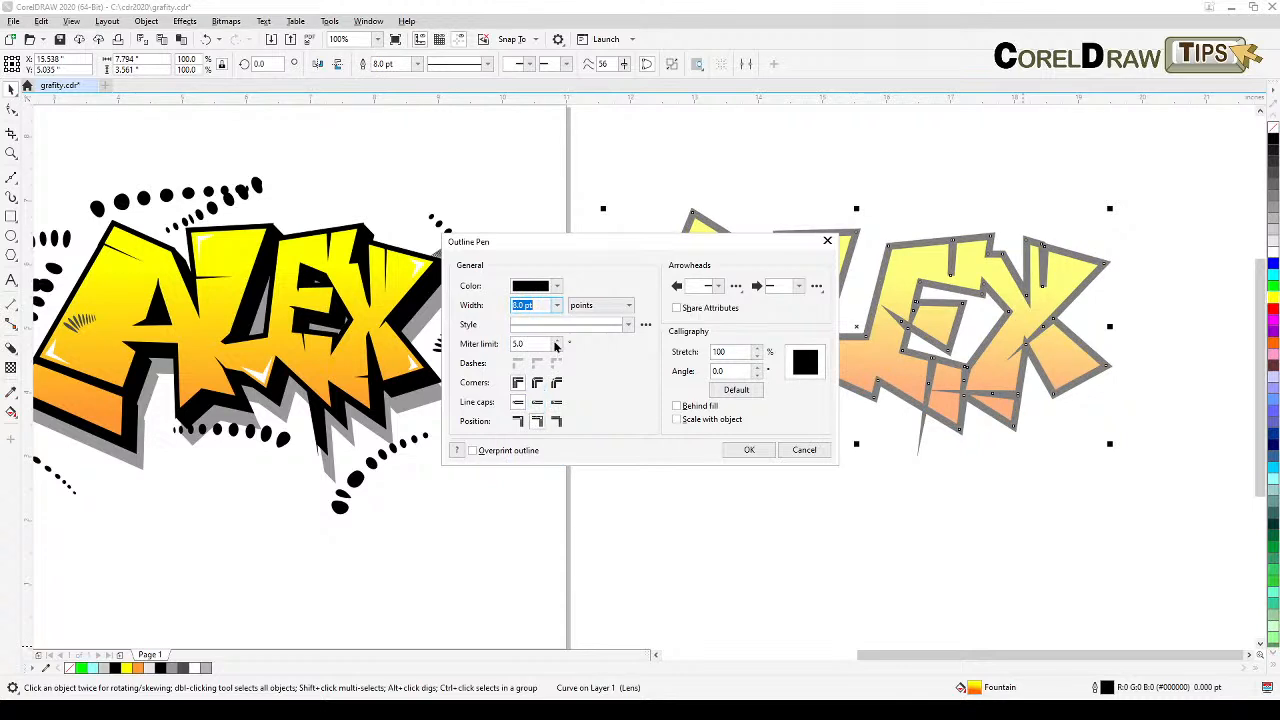
{"action": "left_click", "coordinate": [557, 306]}
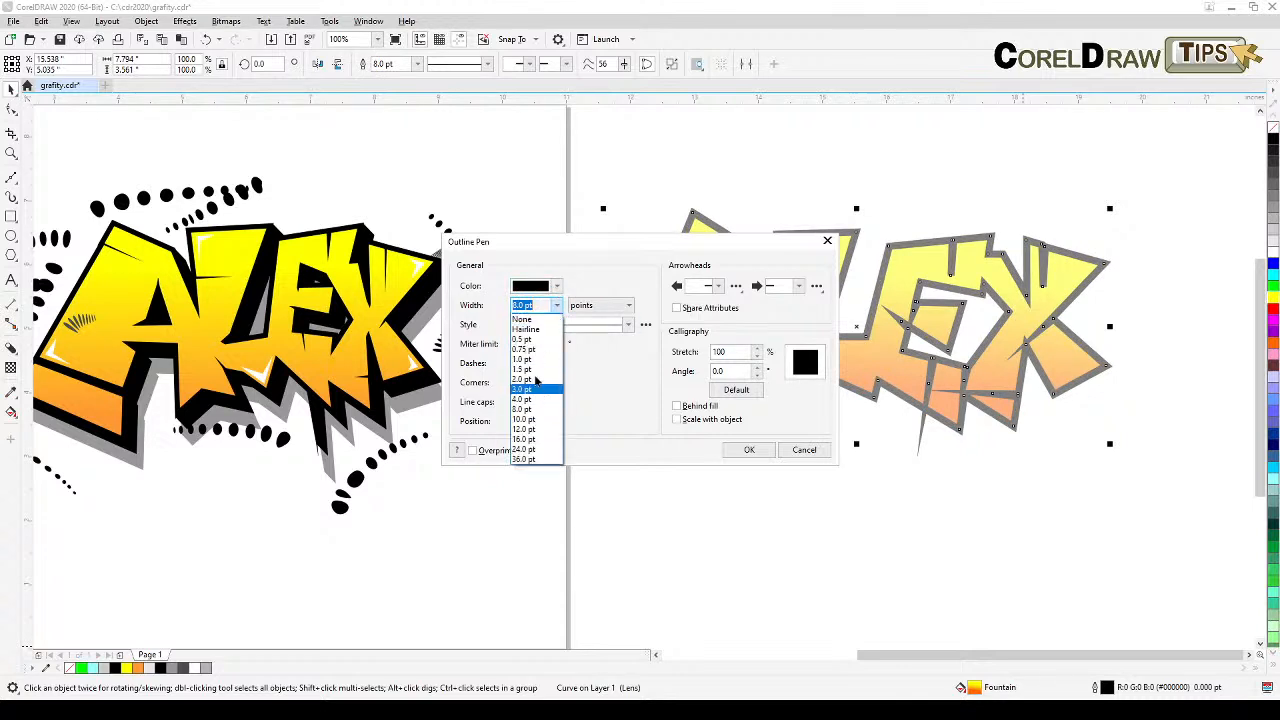
{"action": "left_click", "coordinate": [537, 303]}
{"action": "type", "text": "6"}
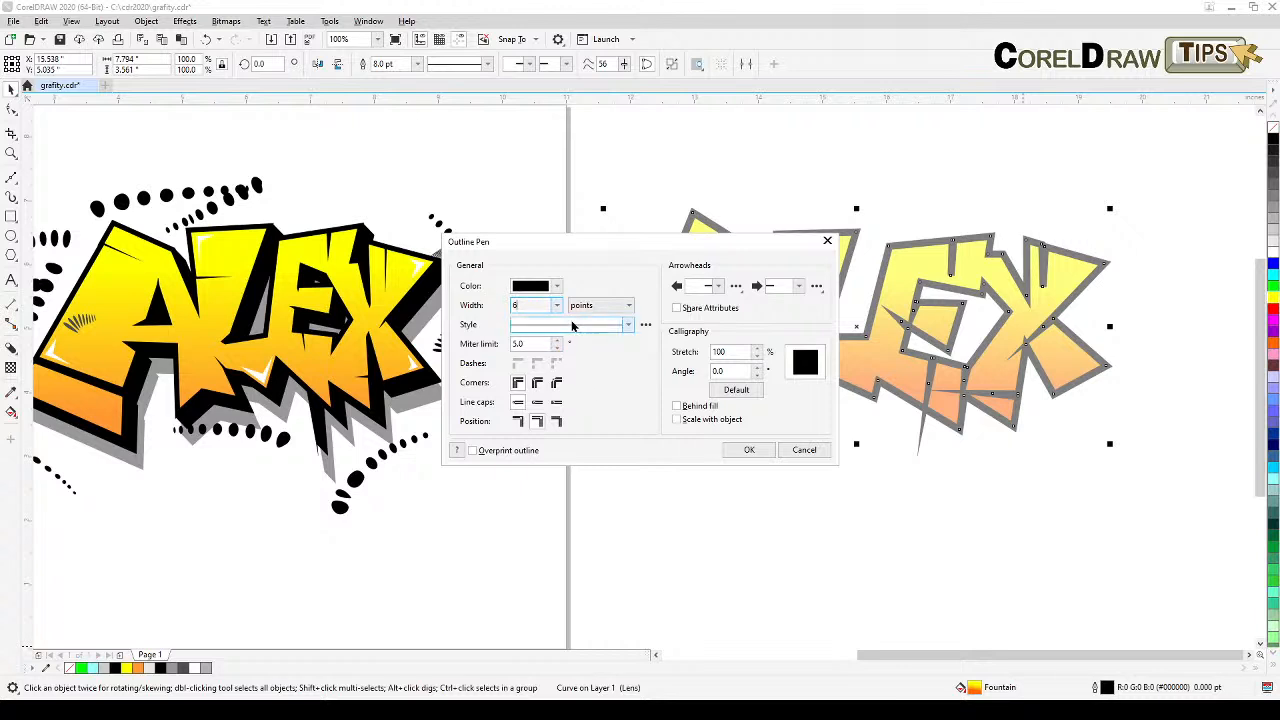
{"action": "left_click", "coordinate": [758, 450]}
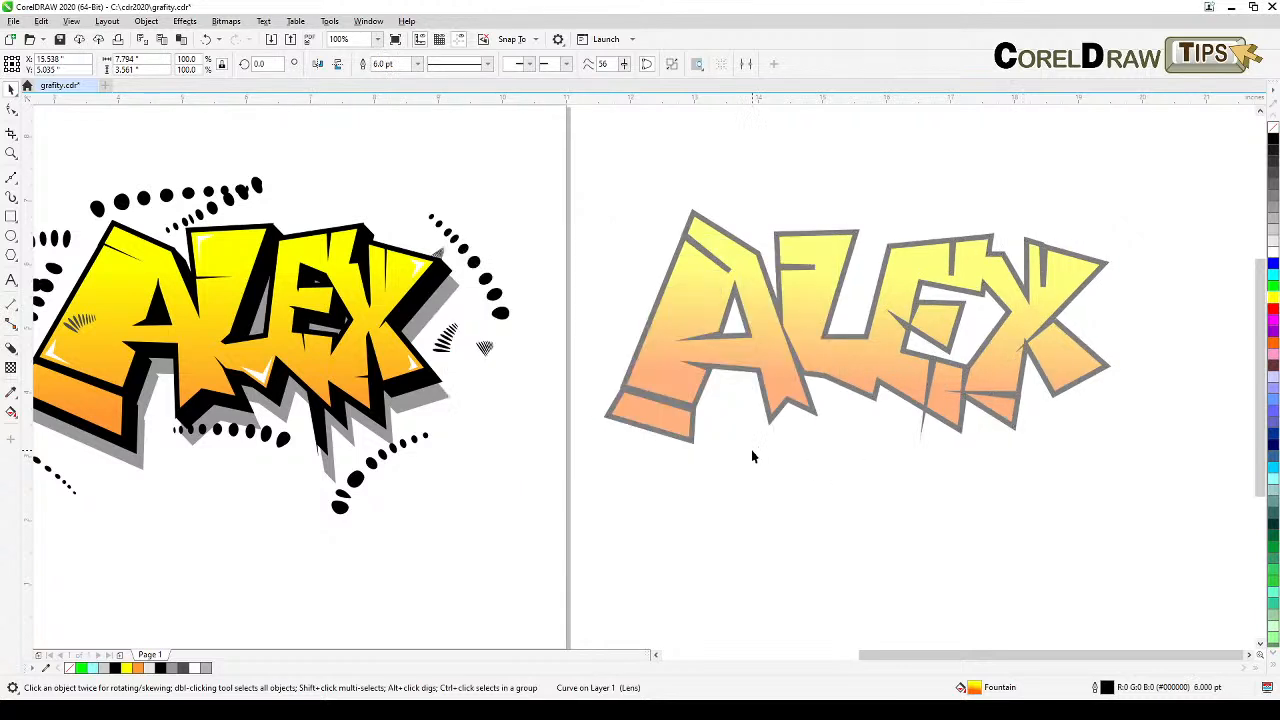
Remove the transparency from the ALEX lettering and deselect it
{"action": "left_click", "coordinate": [737, 248]}
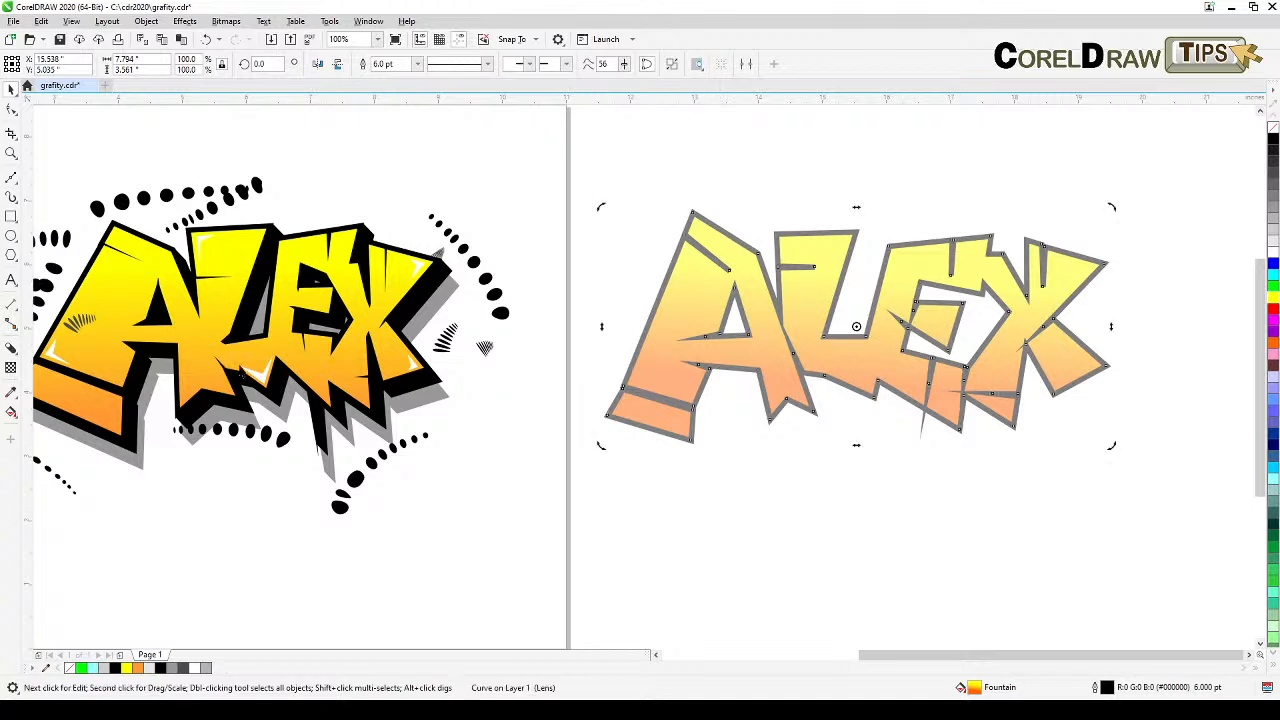
{"action": "left_click", "coordinate": [10, 370]}
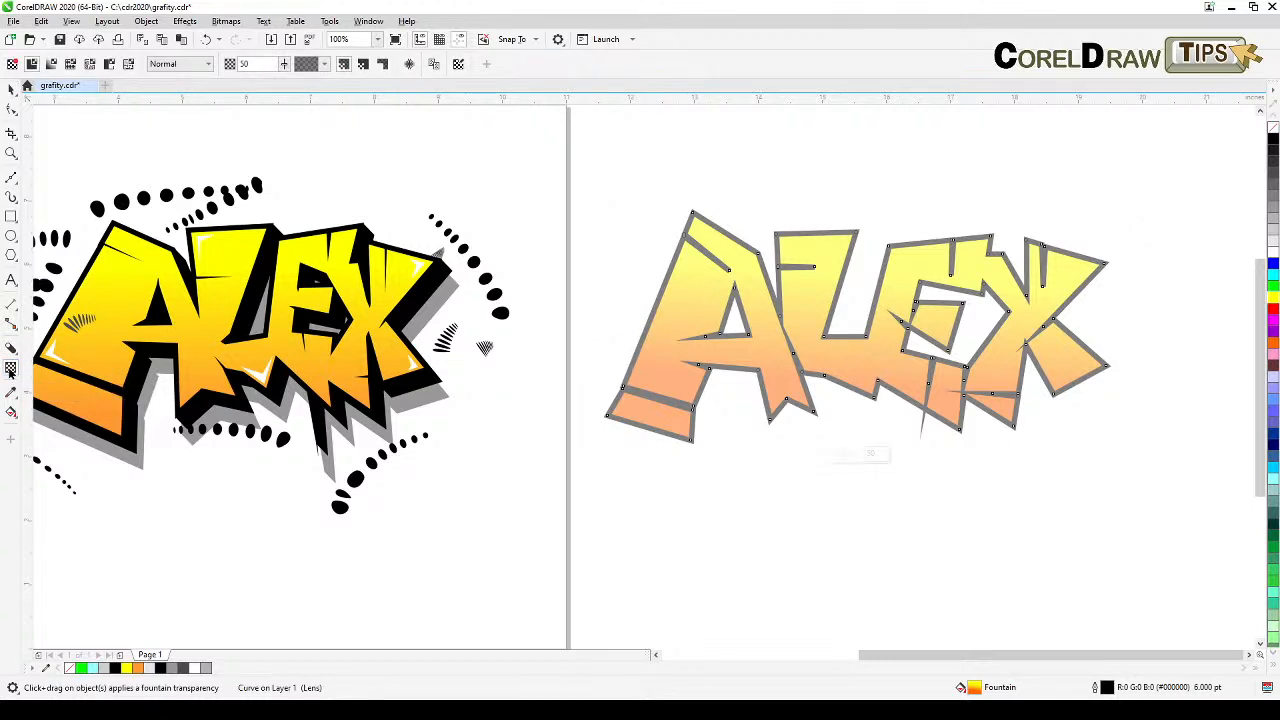
{"action": "left_click", "coordinate": [11, 66]}
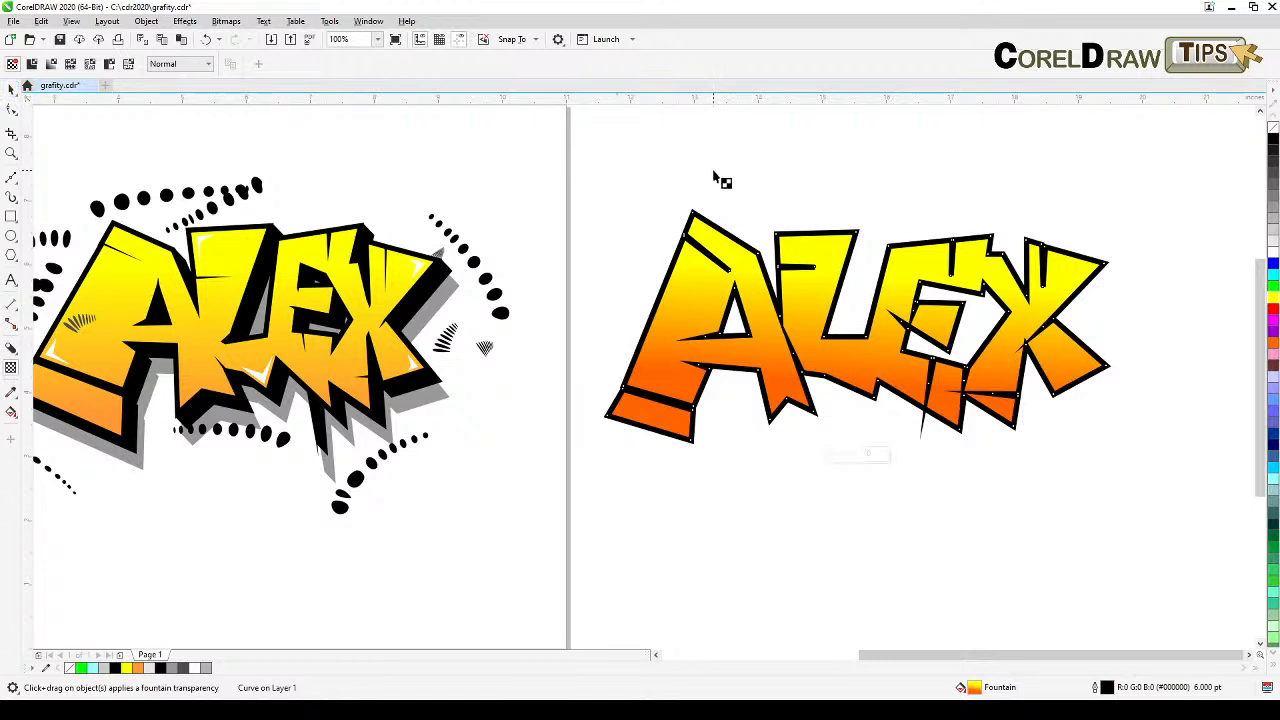
{"action": "left_click", "coordinate": [11, 91]}
{"action": "left_click", "coordinate": [914, 458]}
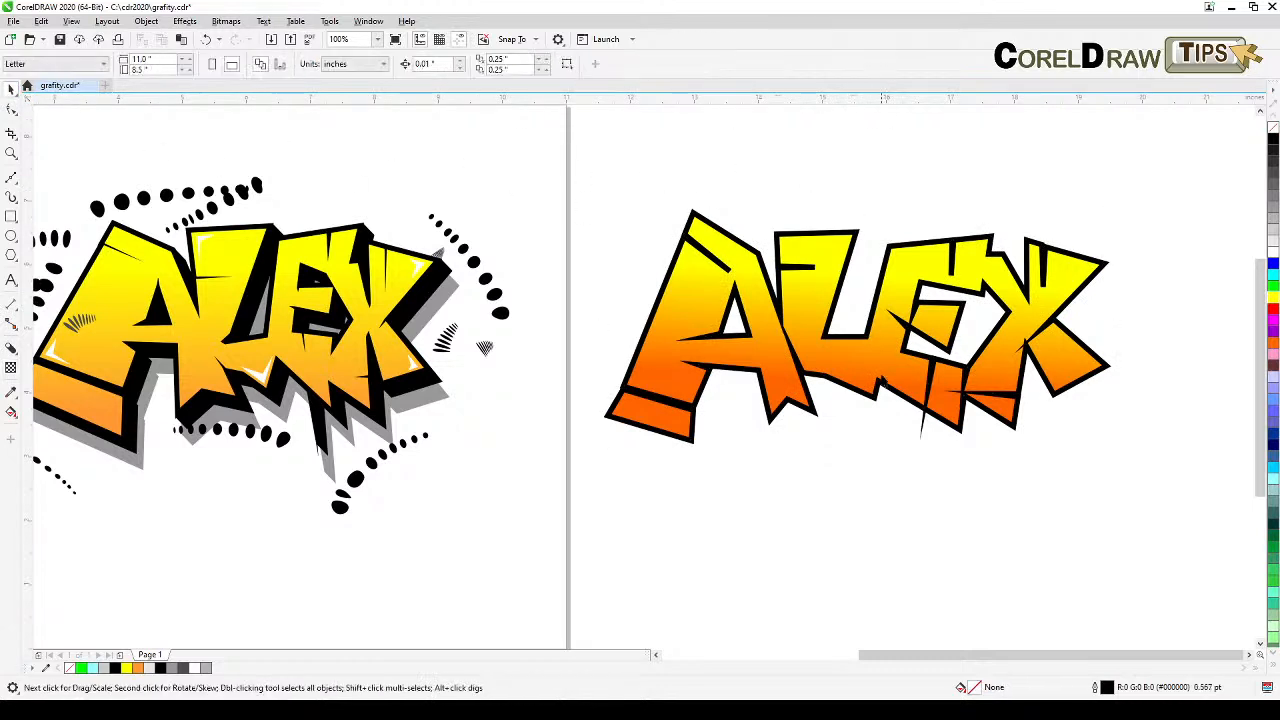
Shorten the two sharp notches at the inner edge of the E's middle bar by moving their tip nodes
{"action": "key", "text": "h"}
{"action": "left_click_drag", "start_coordinate": [916, 460], "coordinate": [923, 469]}
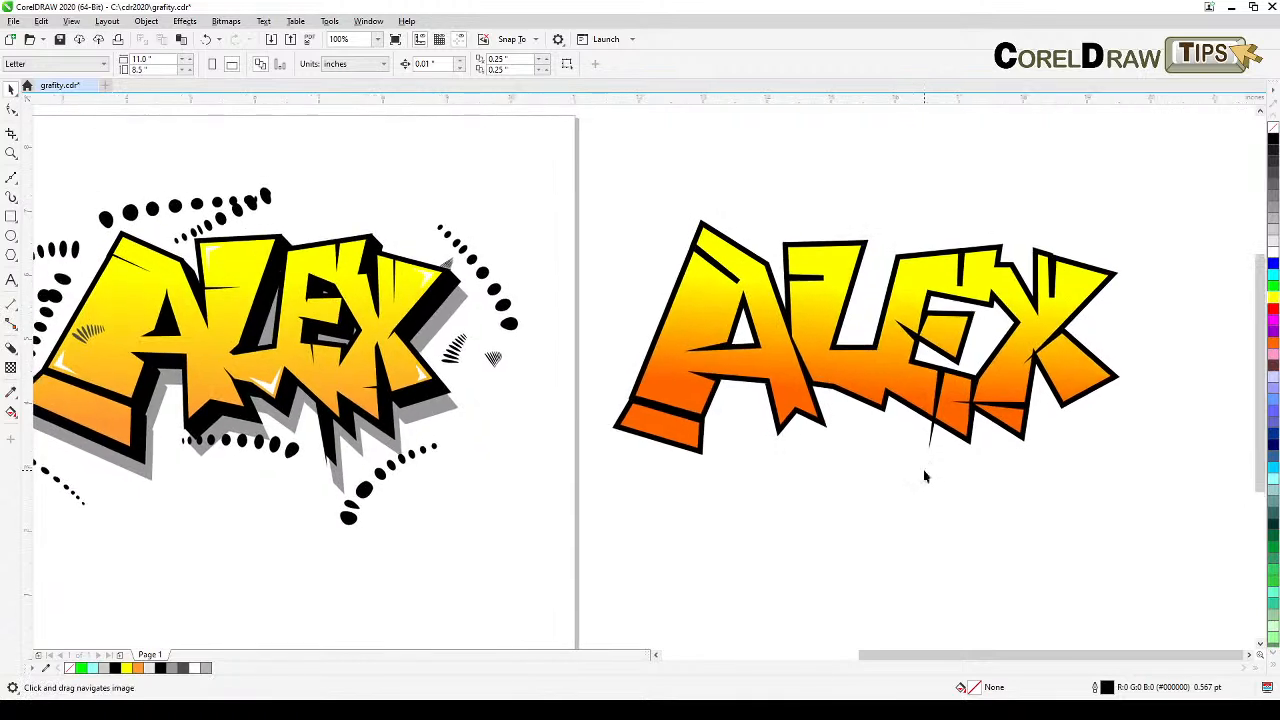
{"action": "scroll", "coordinate": [940, 345], "scroll_direction": "up", "scroll_amount": 1}
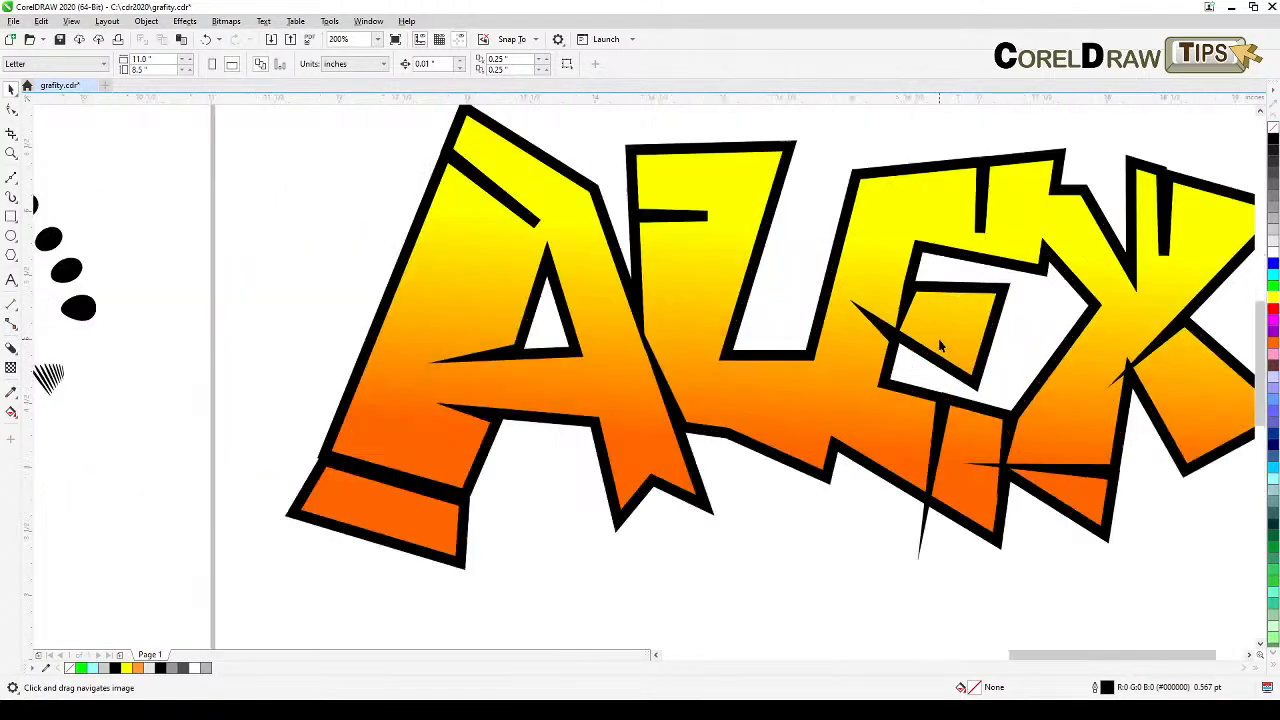
{"action": "scroll", "coordinate": [936, 348], "scroll_direction": "up", "scroll_amount": 1}
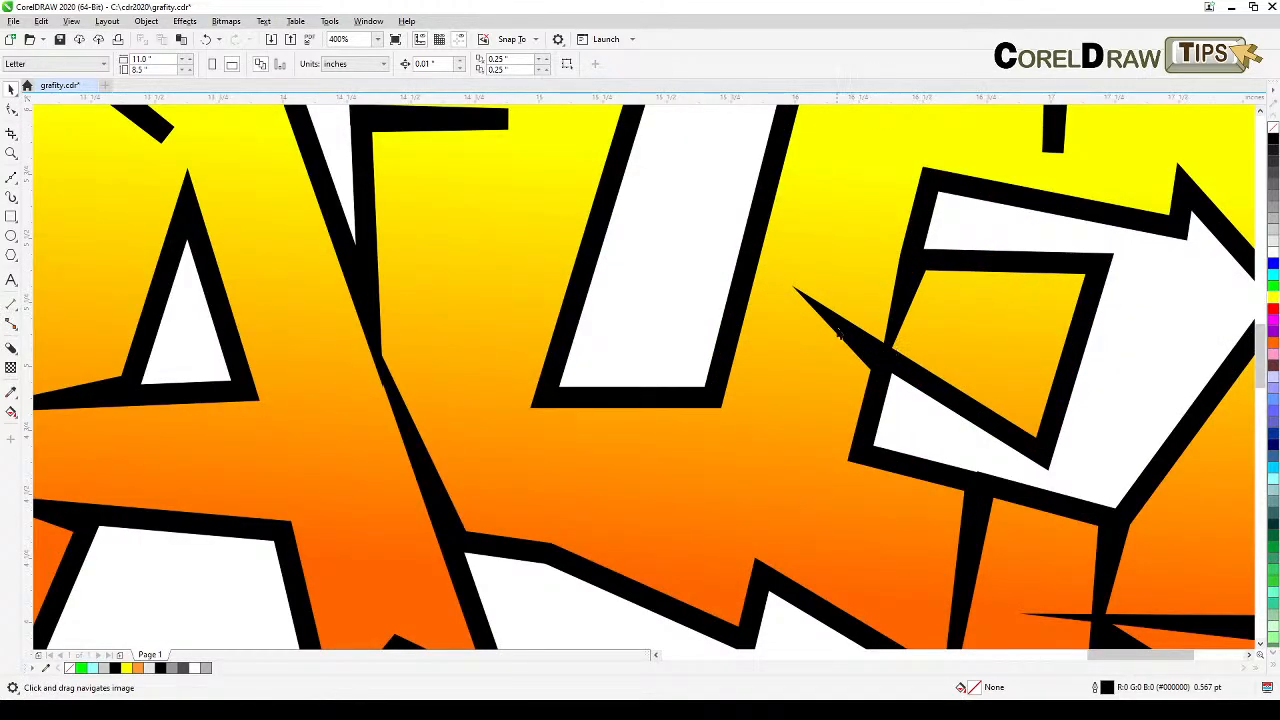
{"action": "scroll", "coordinate": [897, 340], "scroll_direction": "down", "scroll_amount": 1}
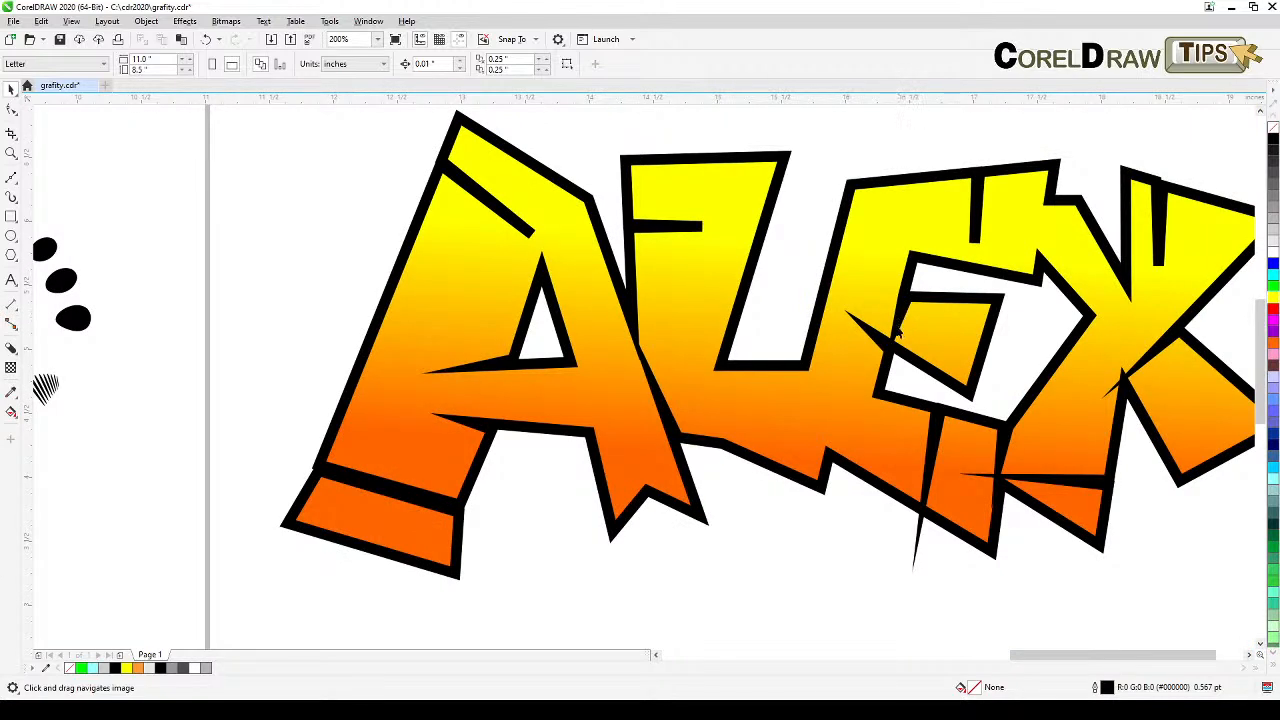
{"action": "left_click", "coordinate": [890, 345]}
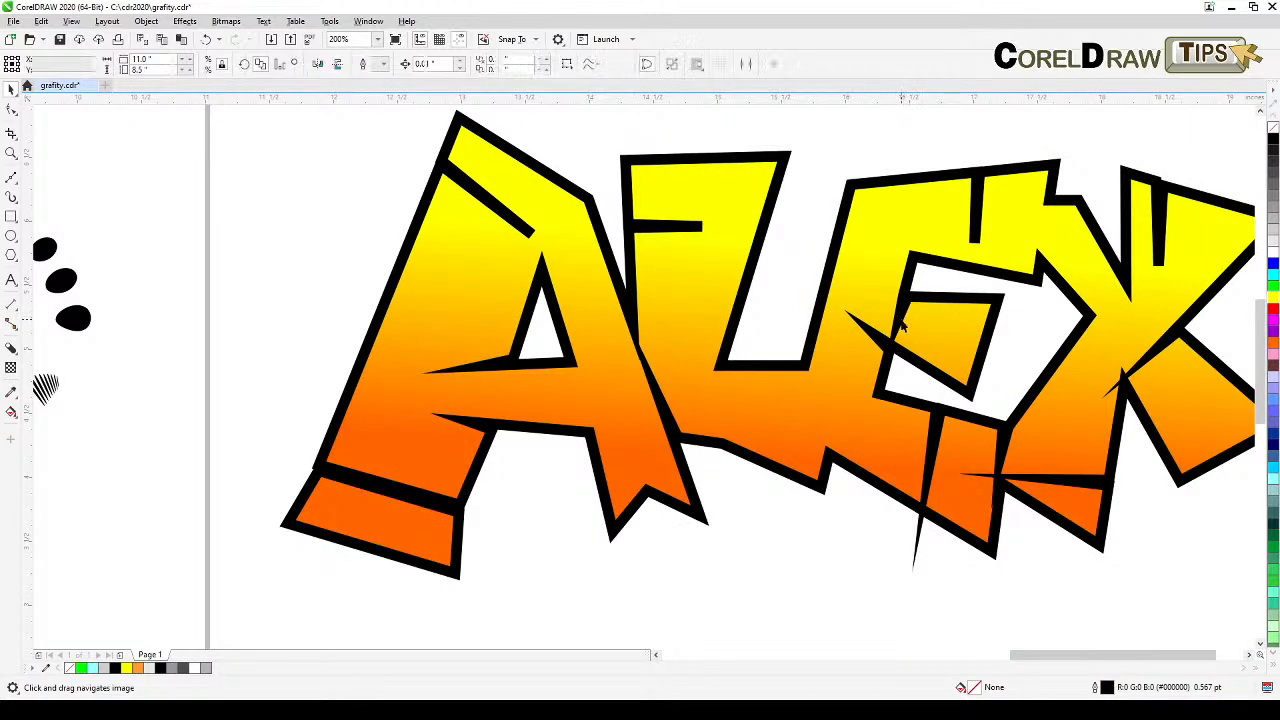
{"action": "left_click", "coordinate": [11, 110]}
{"action": "scroll", "coordinate": [905, 332], "scroll_direction": "up", "scroll_amount": 1}
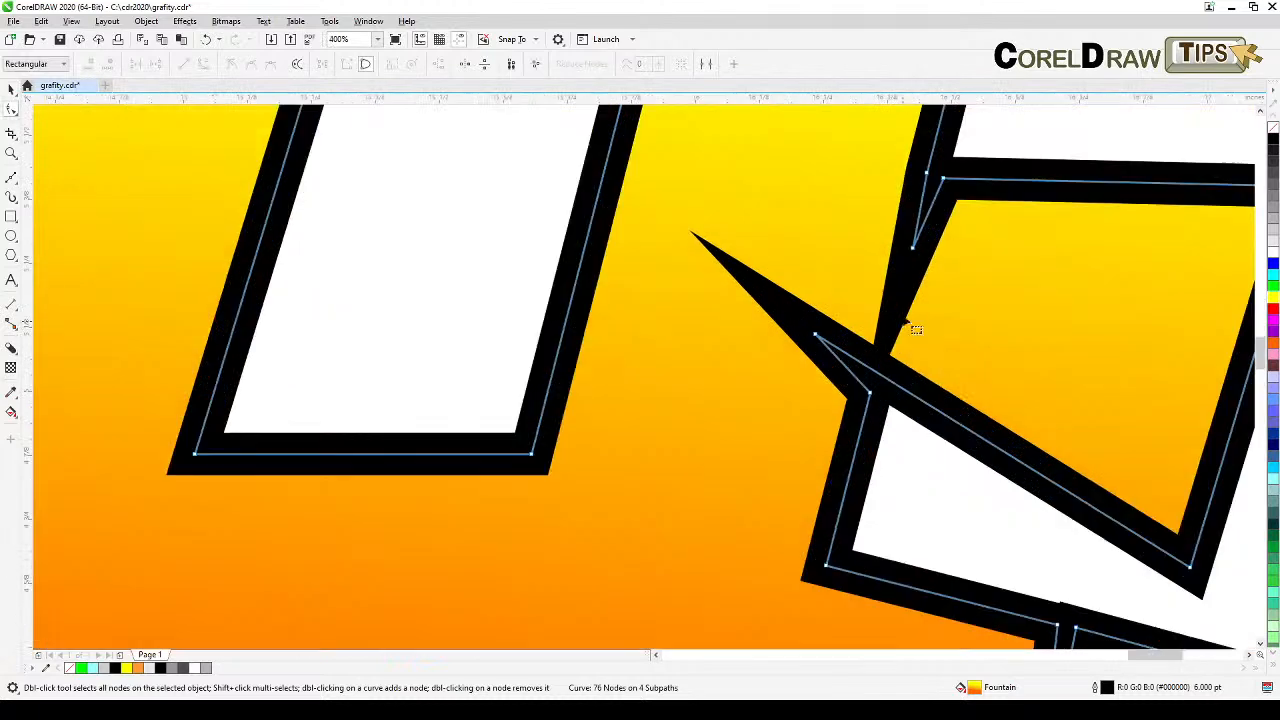
{"action": "scroll", "coordinate": [927, 259], "scroll_direction": "up", "scroll_amount": 1}
{"action": "left_click_drag", "start_coordinate": [913, 248], "coordinate": [921, 219]}
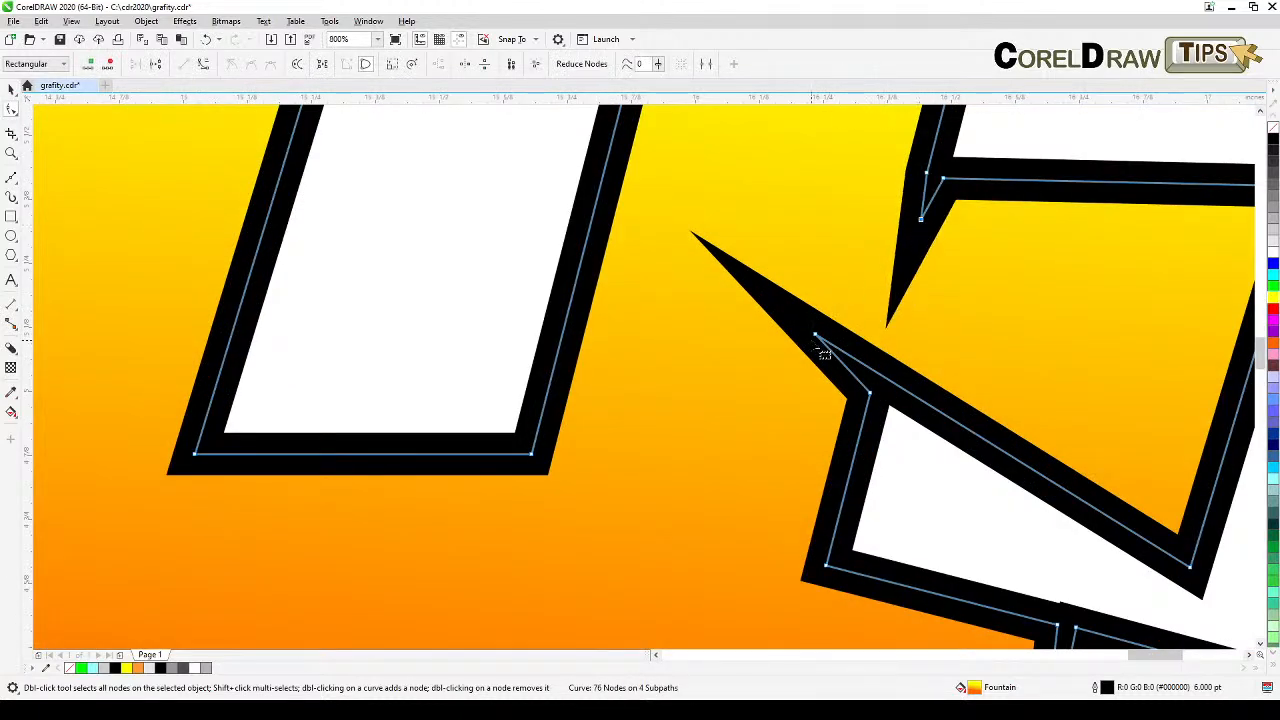
{"action": "left_click_drag", "start_coordinate": [816, 335], "coordinate": [830, 349]}
{"action": "scroll", "coordinate": [835, 362], "scroll_direction": "down", "scroll_amount": 2}
{"action": "scroll", "coordinate": [785, 418], "scroll_direction": "down", "scroll_amount": 1}
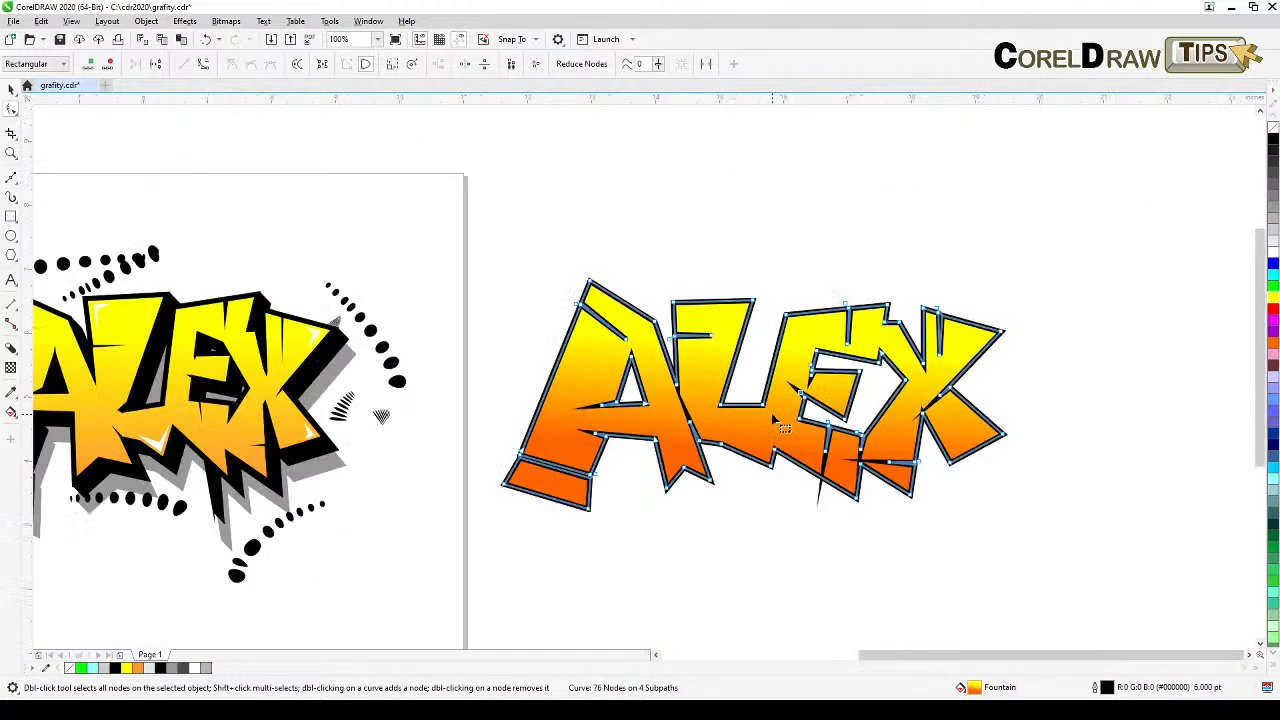
Open the outline properties of the lettering and place the outline behind the fill
{"action": "left_click", "coordinate": [11, 89]}
{"action": "left_click", "coordinate": [786, 479]}
{"action": "left_click", "coordinate": [787, 458]}
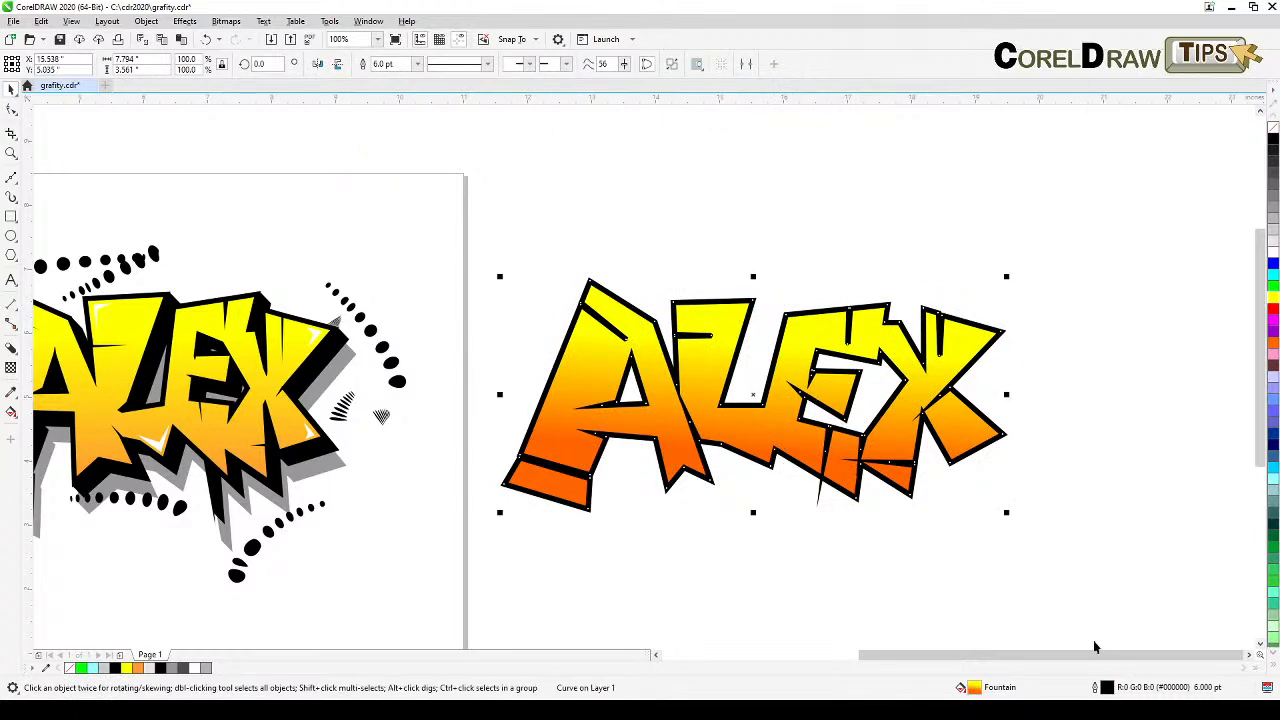
{"action": "double_click", "coordinate": [1097, 690]}
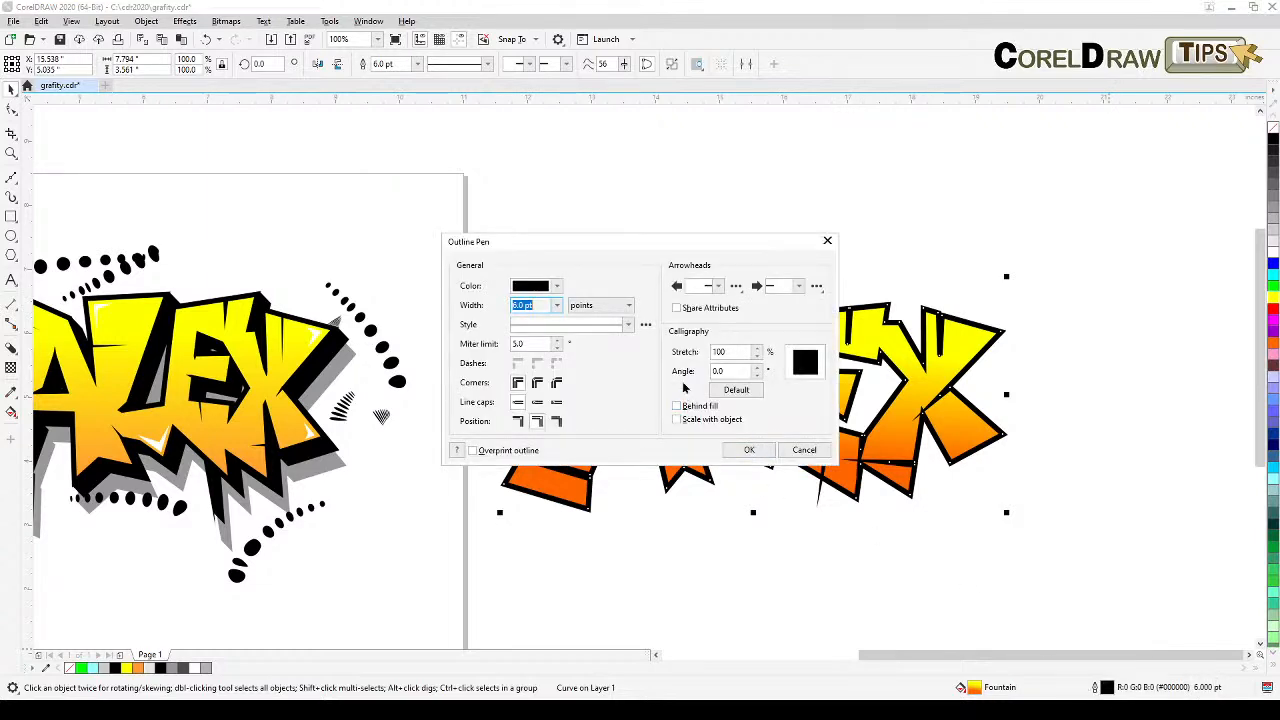
{"action": "left_click_drag", "start_coordinate": [694, 248], "coordinate": [333, 126]}
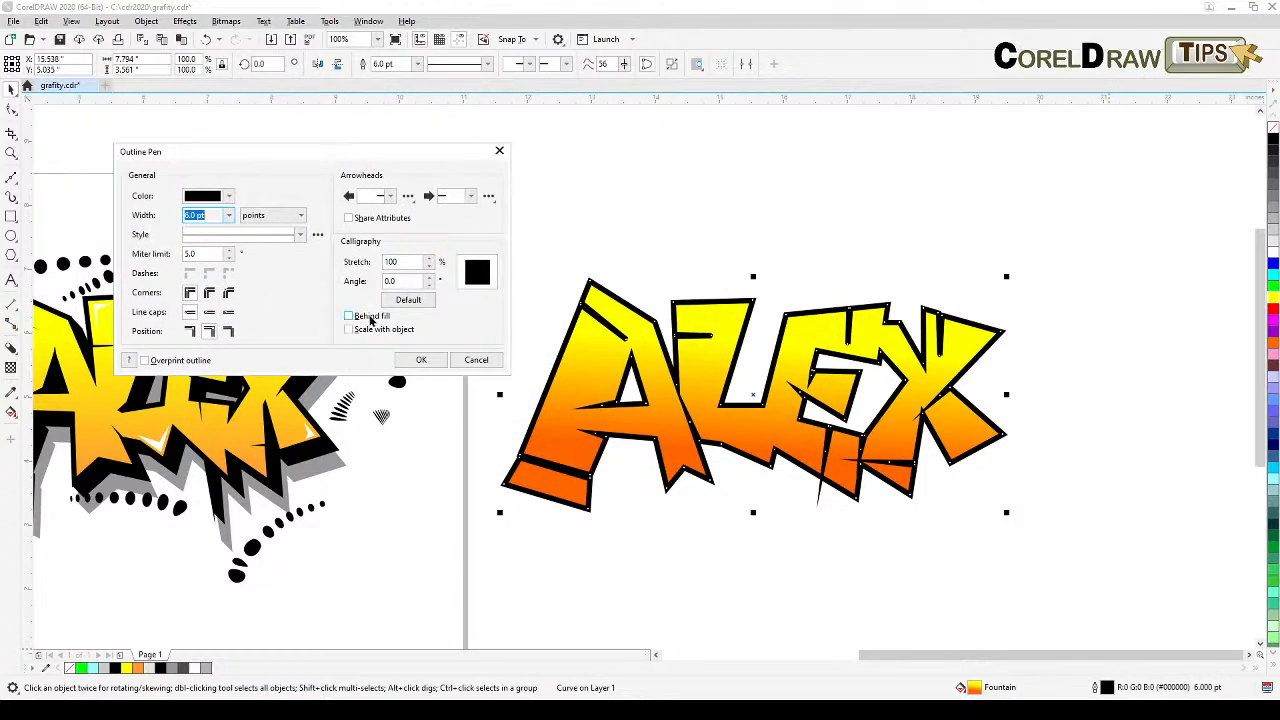
{"action": "left_click", "coordinate": [349, 315]}
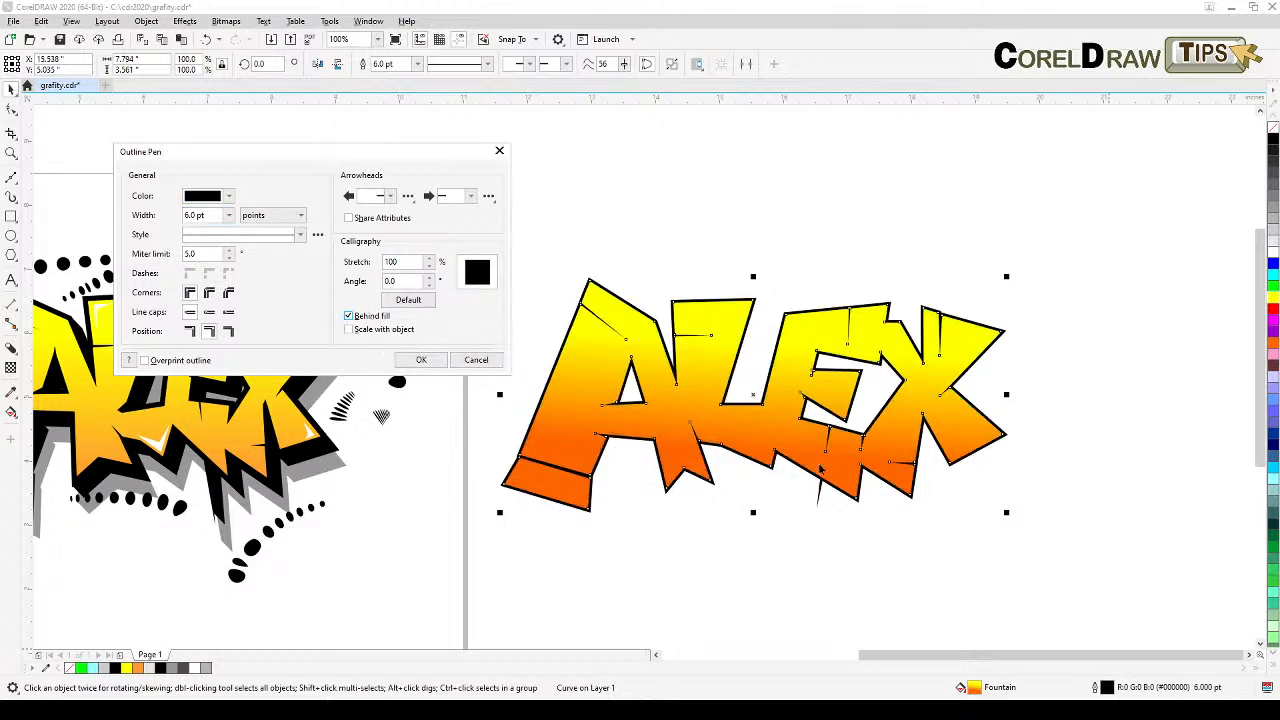
Increase the lettering's outline width to 12 pt and apply the outline settings
{"action": "left_click", "coordinate": [228, 215]}
{"action": "left_click", "coordinate": [206, 331]}
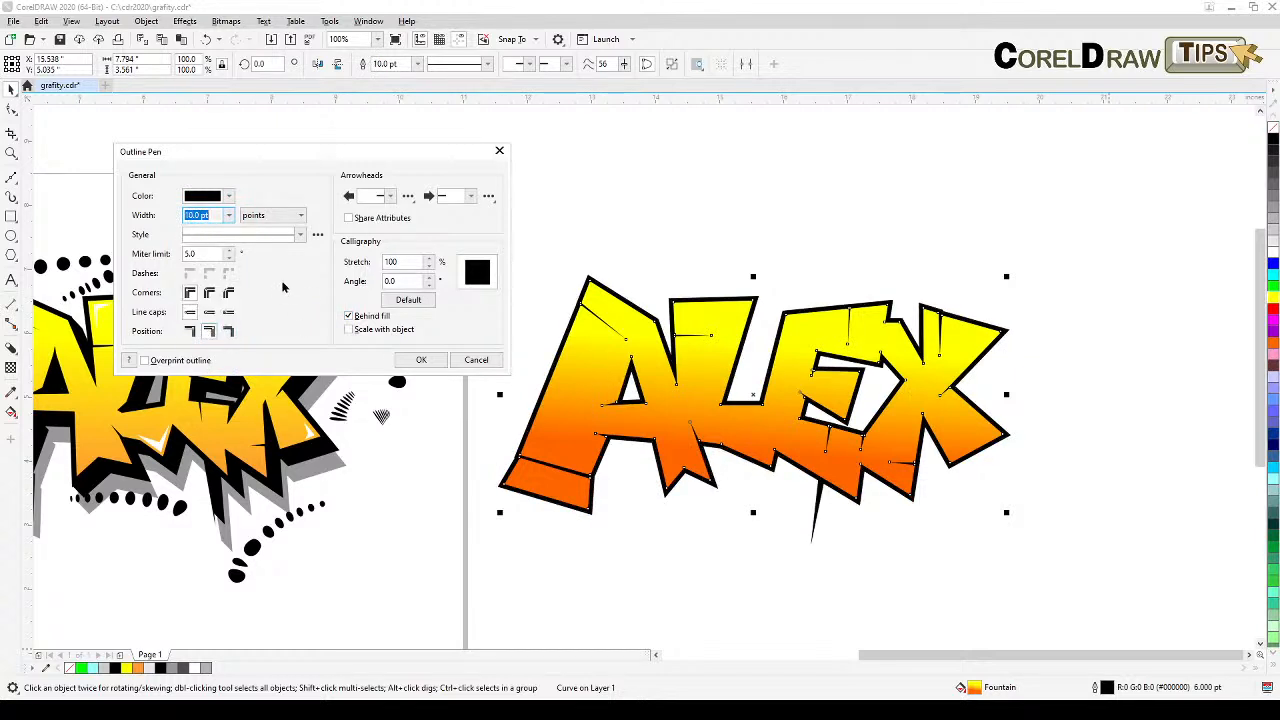
{"action": "left_click", "coordinate": [229, 215]}
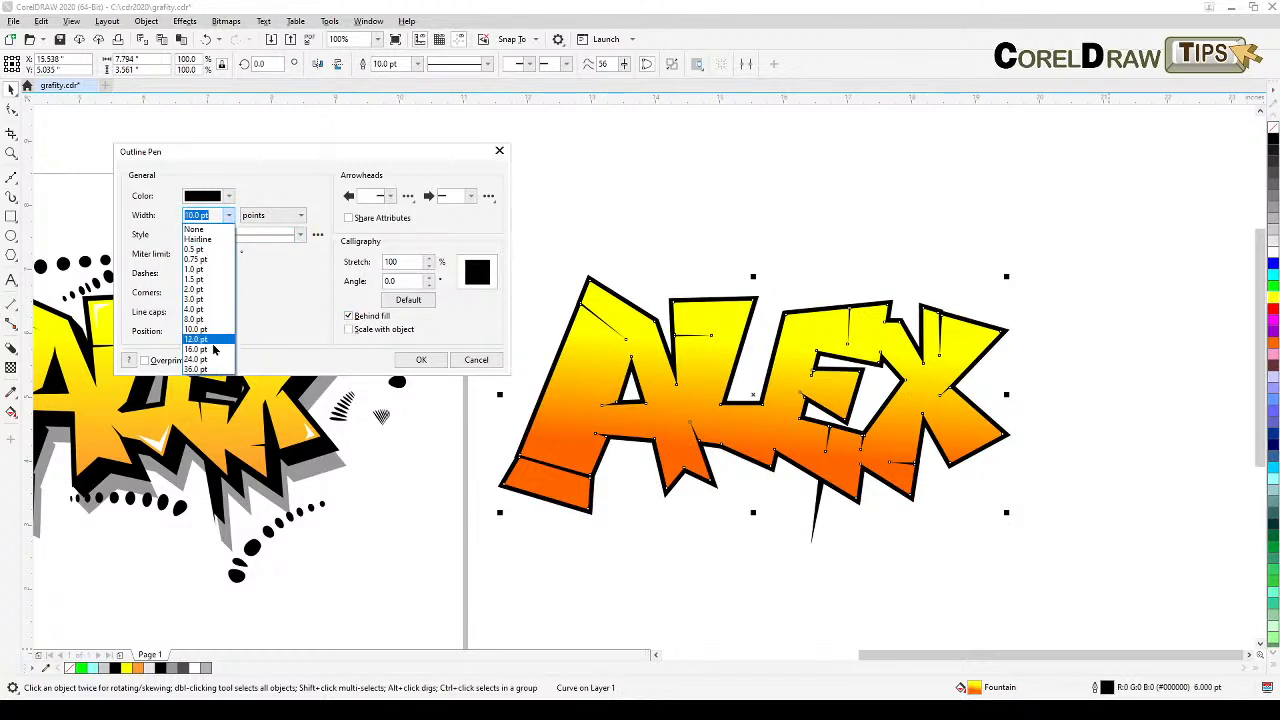
{"action": "left_click", "coordinate": [206, 344]}
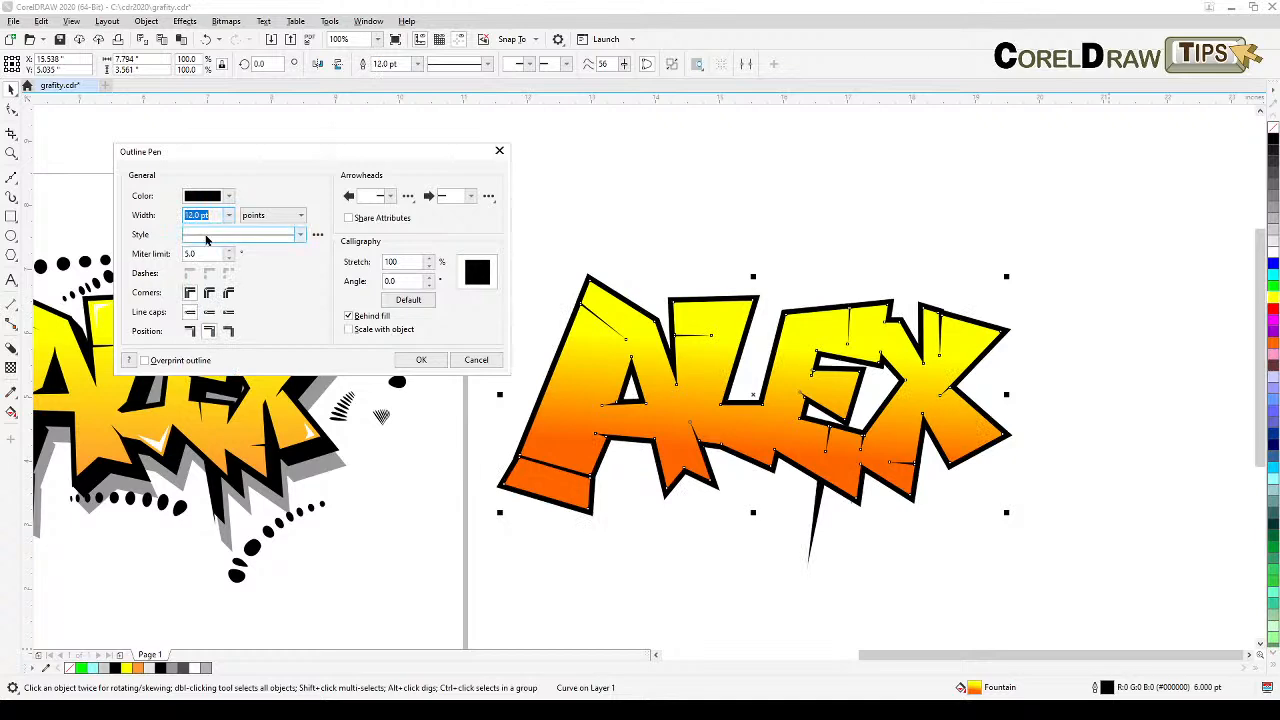
{"action": "left_click", "coordinate": [421, 361]}
Add a block shadow extending down and slightly right from the lettering, about 0.2 inches deep at about 294 degrees
{"action": "scroll", "coordinate": [550, 470], "scroll_direction": "down", "scroll_amount": 1}
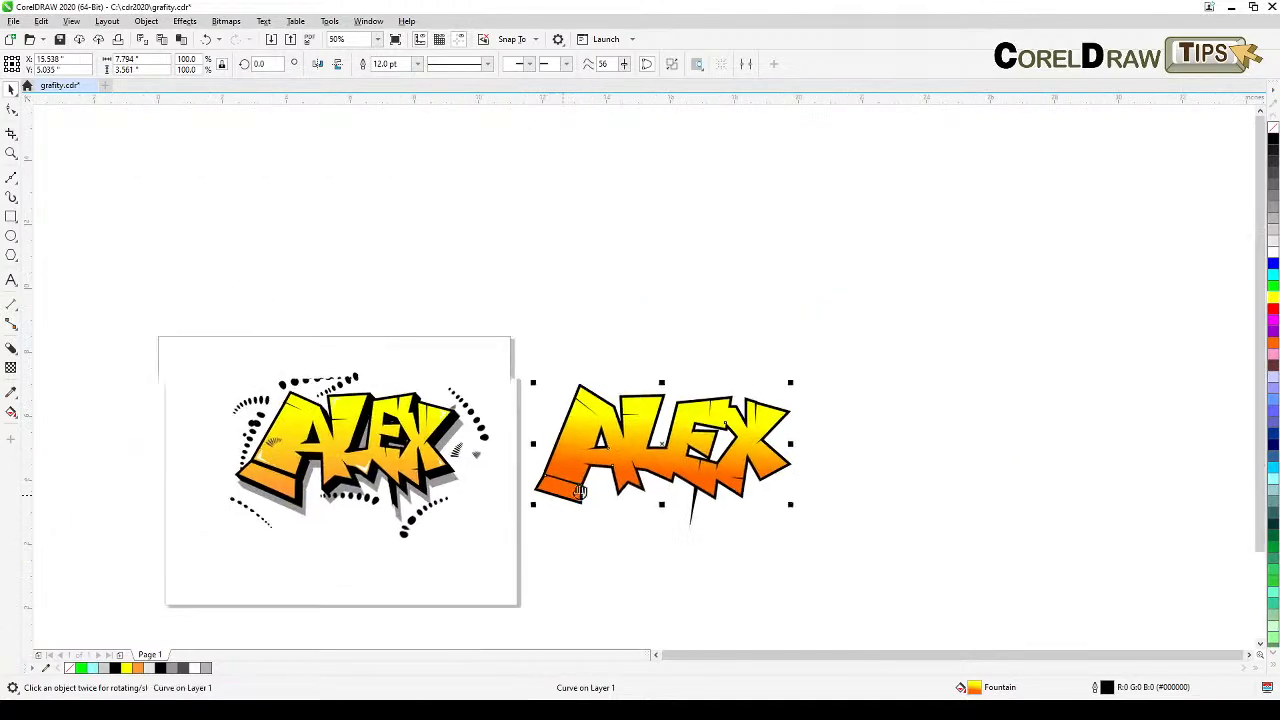
{"action": "scroll", "coordinate": [718, 467], "scroll_direction": "up", "scroll_amount": 1}
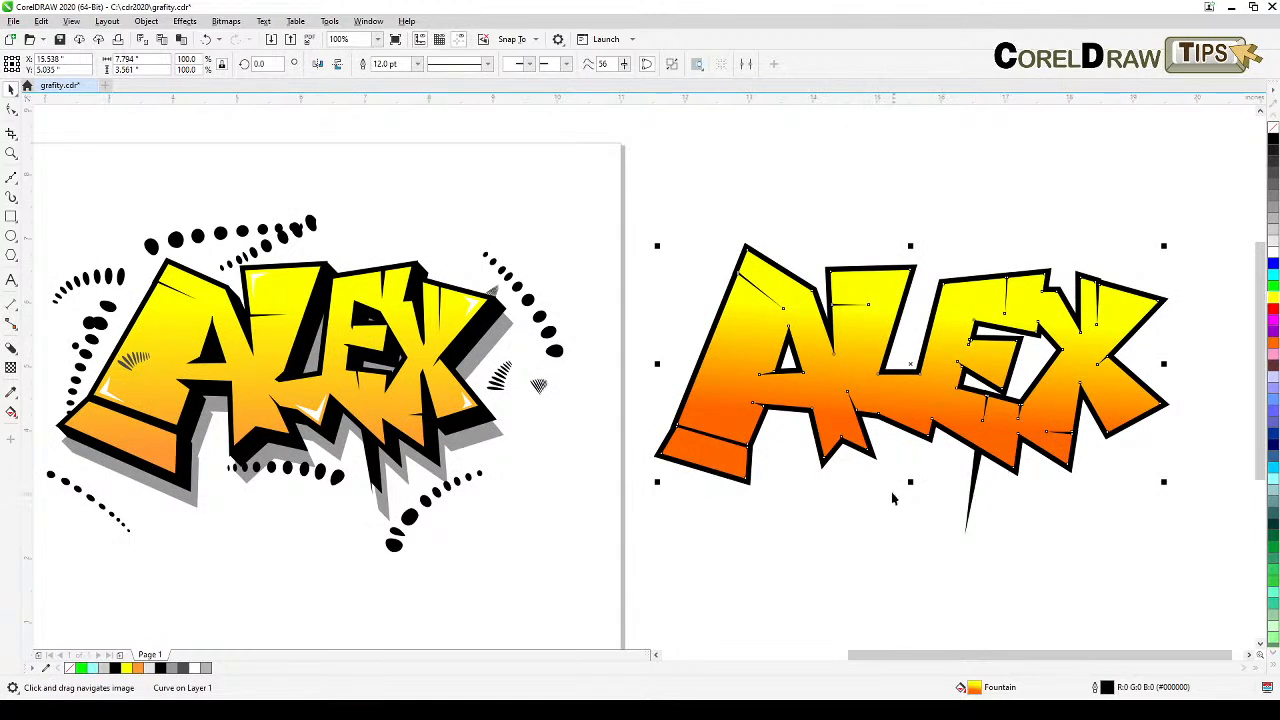
{"action": "left_click", "coordinate": [627, 223]}
{"action": "left_click", "coordinate": [970, 438]}
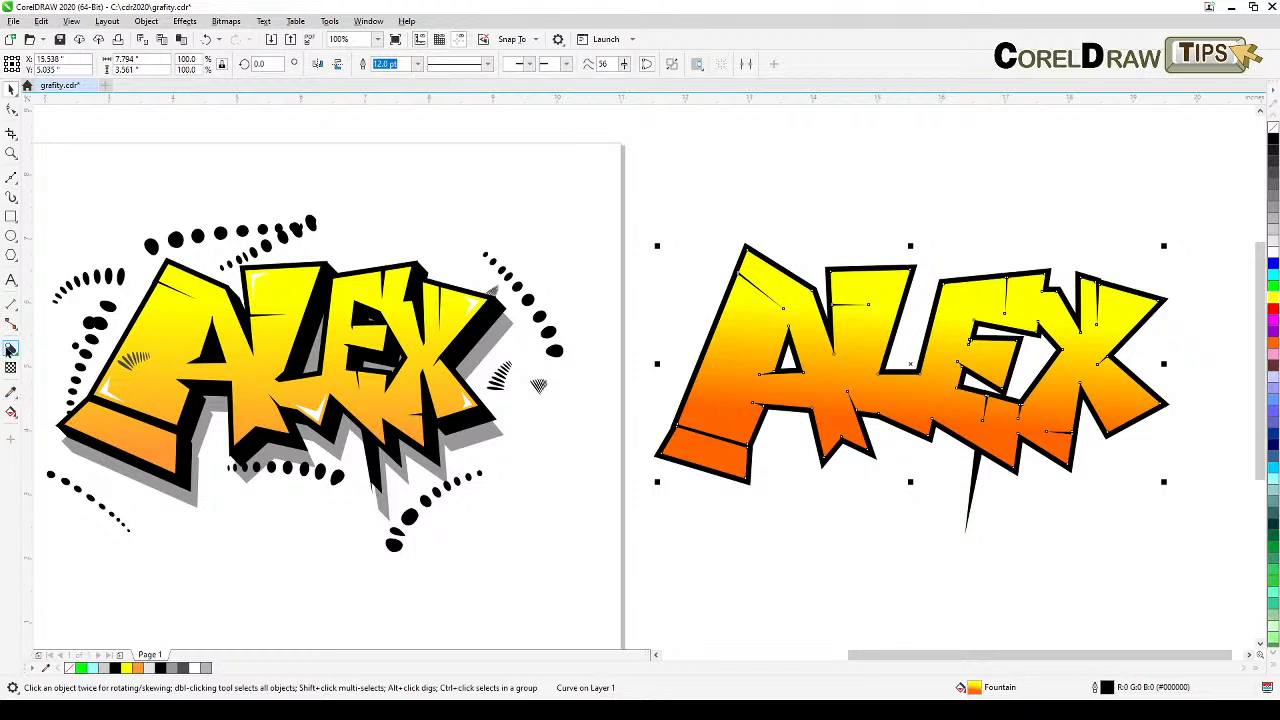
{"action": "left_click", "coordinate": [9, 349]}
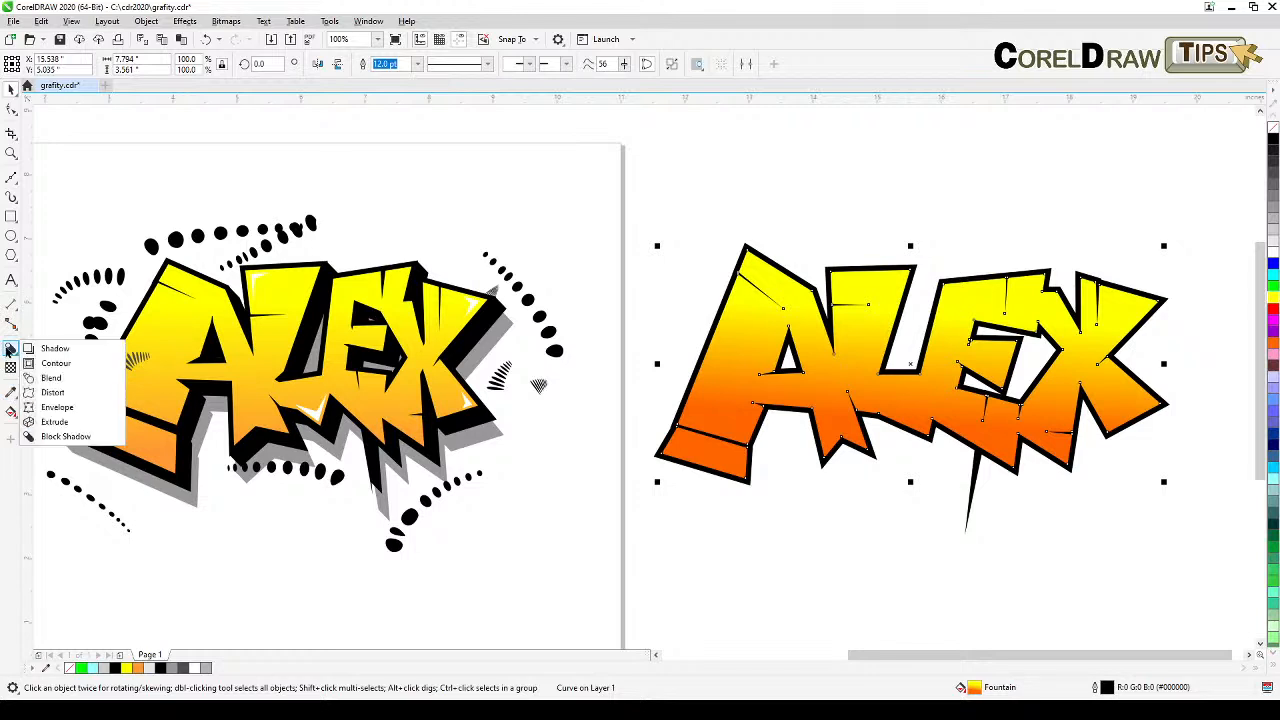
{"action": "left_click", "coordinate": [66, 437]}
{"action": "left_click_drag", "start_coordinate": [930, 362], "coordinate": [926, 392]}
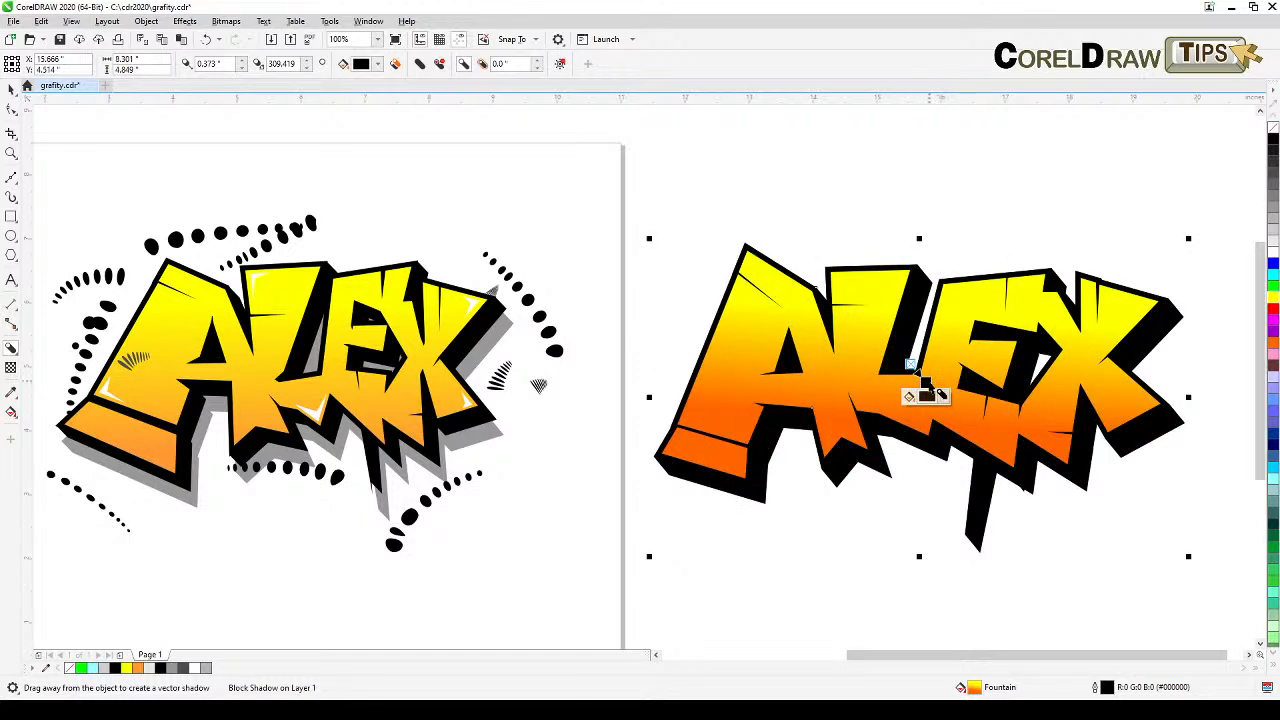
{"action": "mouse_move", "coordinate": [926, 393]}
{"action": "left_mouse_down"}
{"action": "mouse_move", "coordinate": [860, 405]}
{"action": "mouse_move", "coordinate": [930, 387]}
{"action": "mouse_move", "coordinate": [917, 391]}
{"action": "left_mouse_up"}
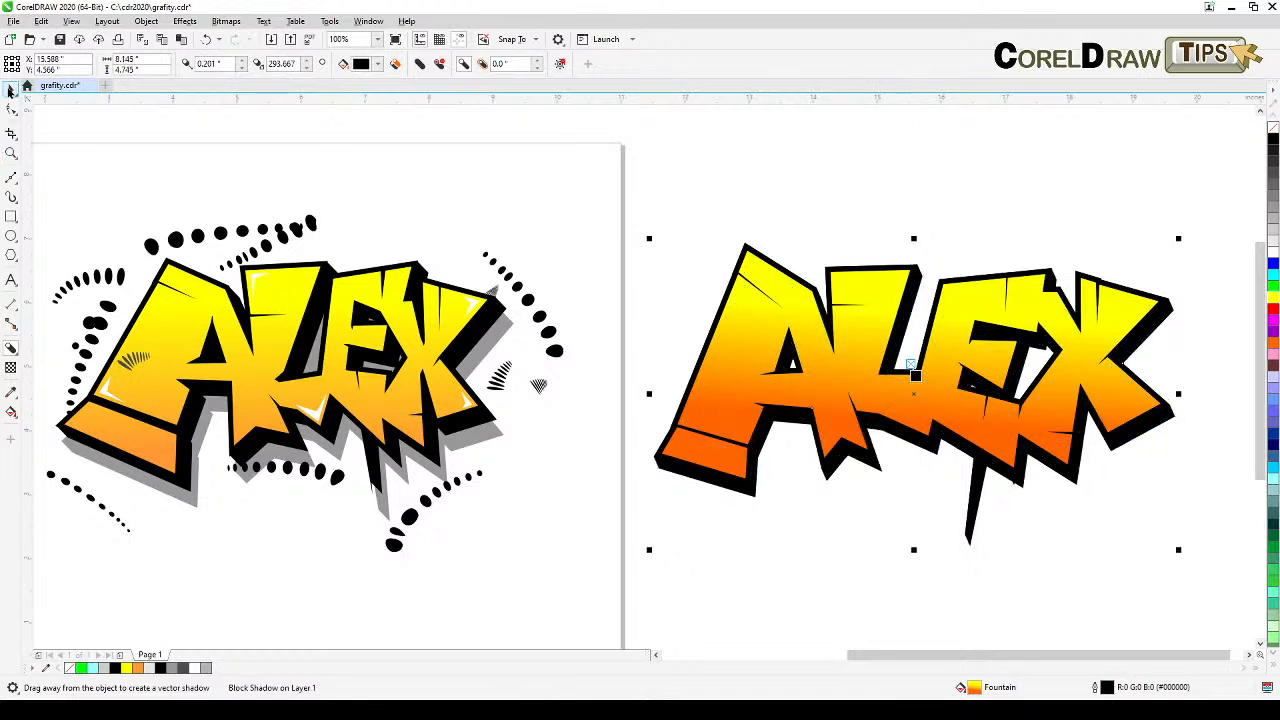
{"action": "left_click", "coordinate": [10, 91]}
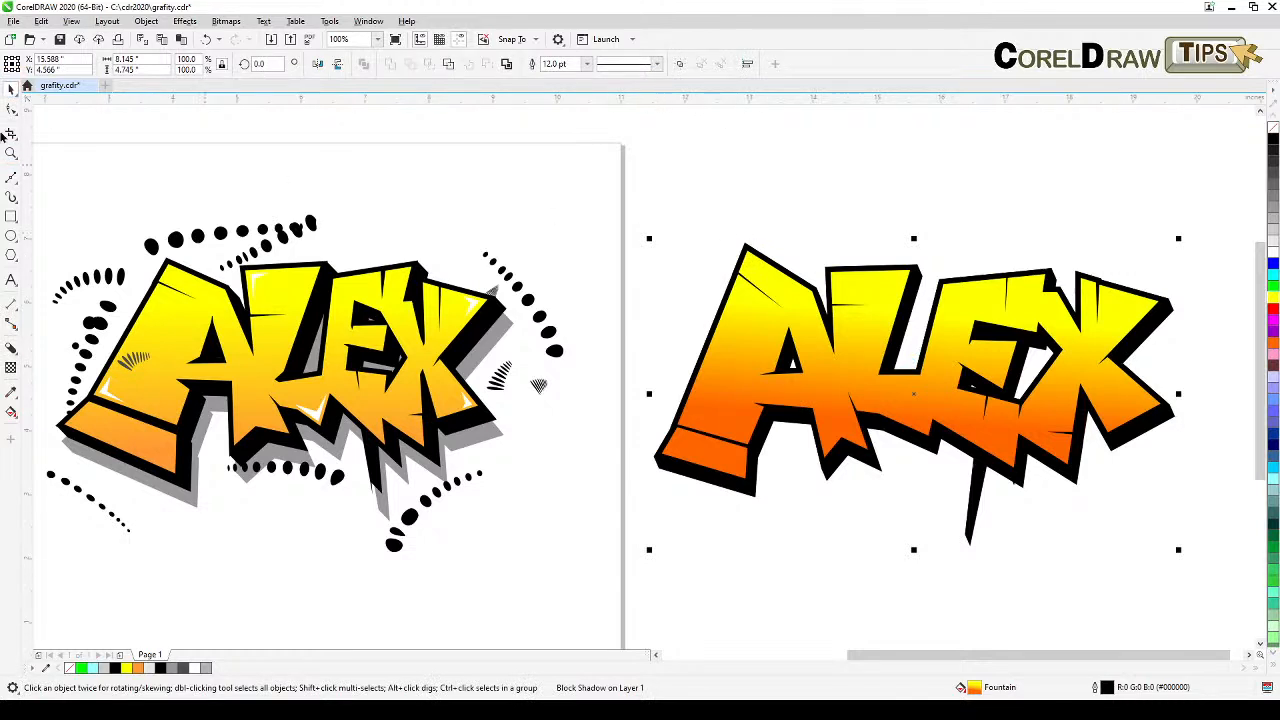
{"action": "left_click", "coordinate": [717, 160]}
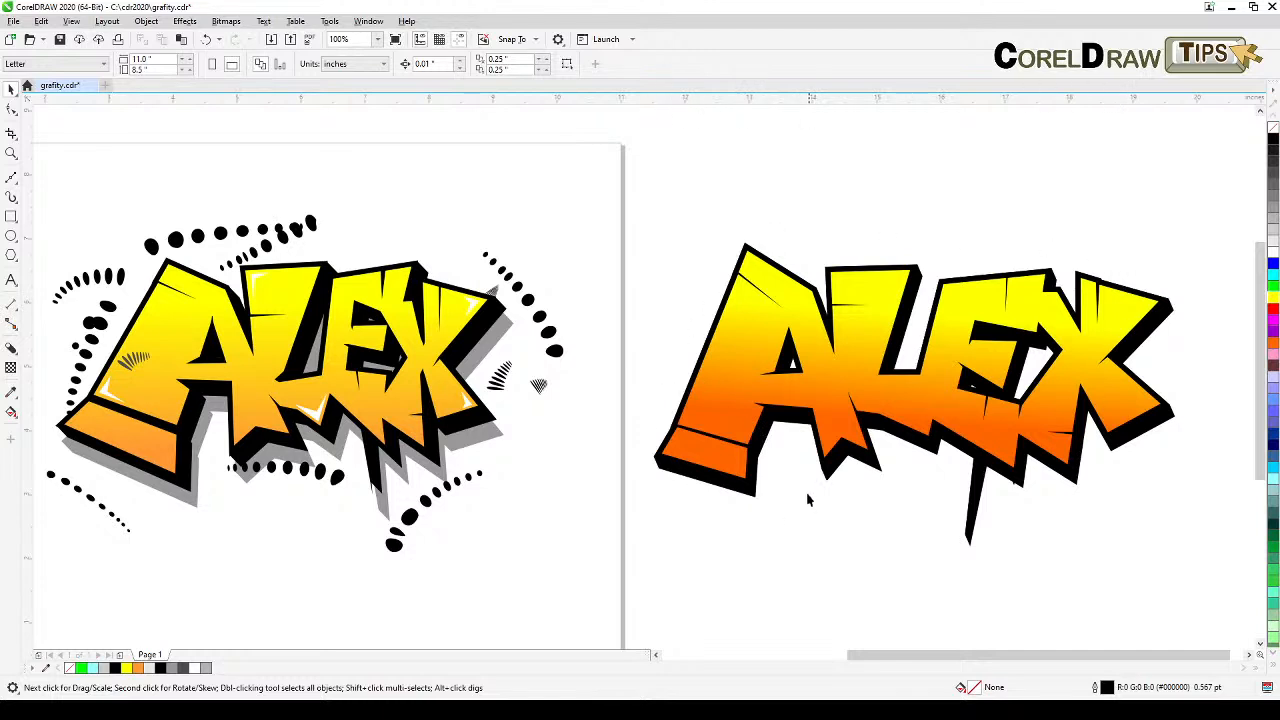
Select the lettering together with its block shadow and create a boundary shape around both
{"action": "left_click_drag", "start_coordinate": [641, 186], "coordinate": [1224, 601]}
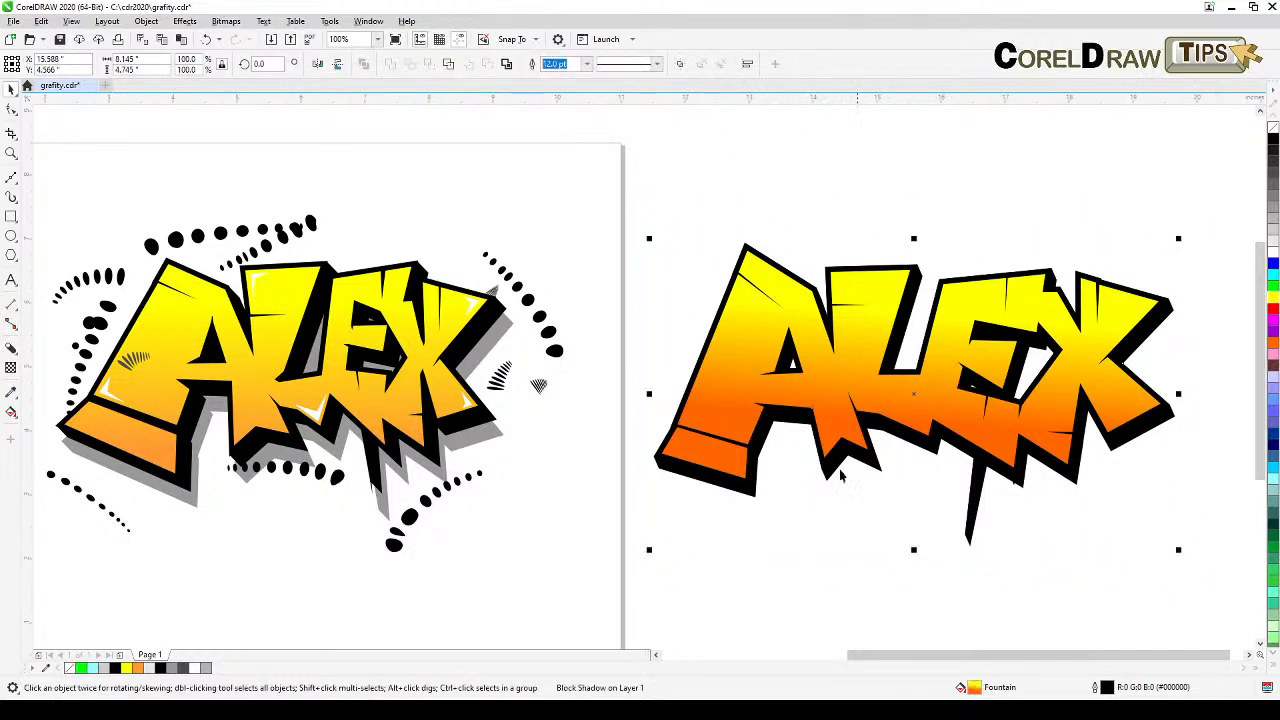
{"action": "left_click", "coordinate": [146, 22]}
{"action": "mouse_move", "coordinate": [225, 305]}
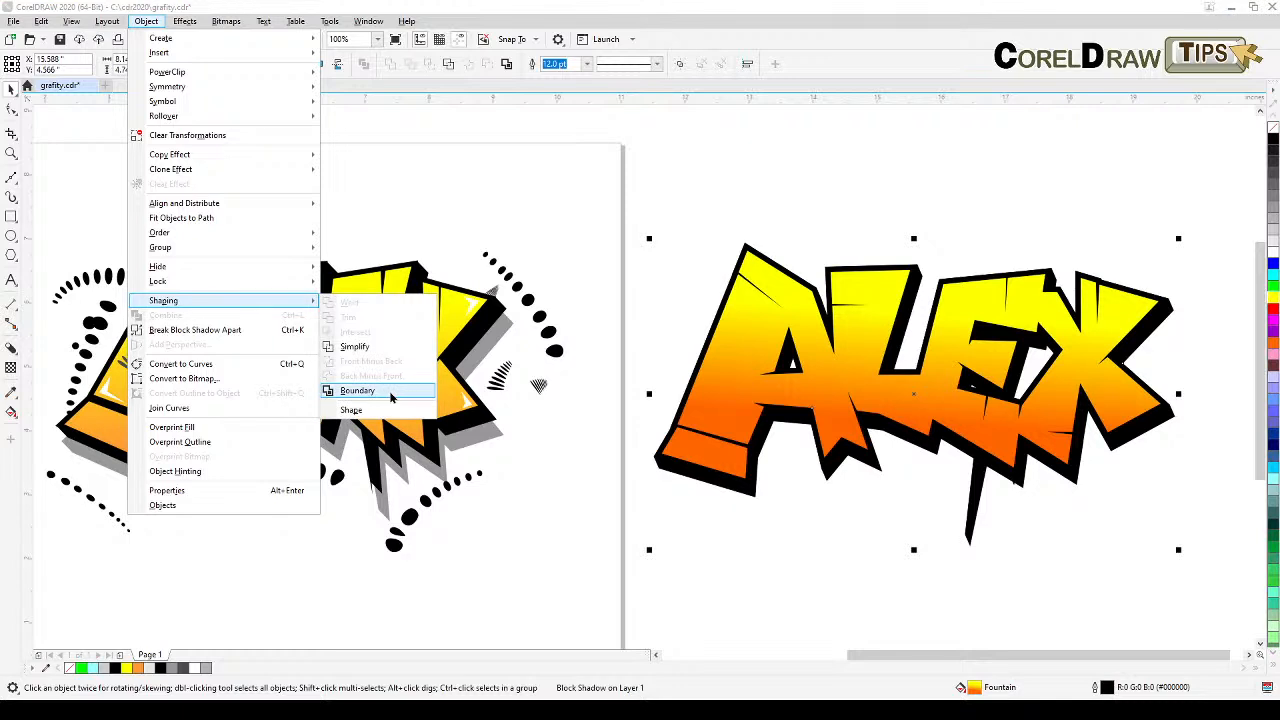
{"action": "left_click", "coordinate": [390, 391]}
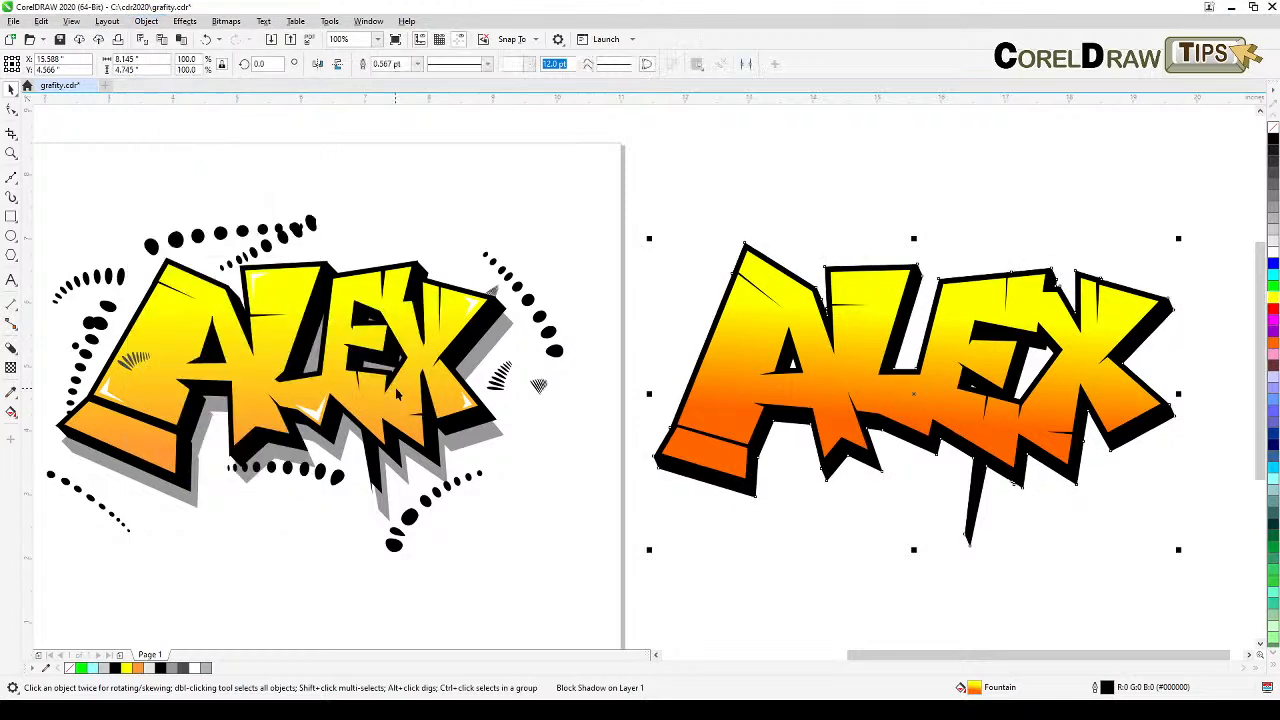
{"action": "left_click", "coordinate": [843, 210]}
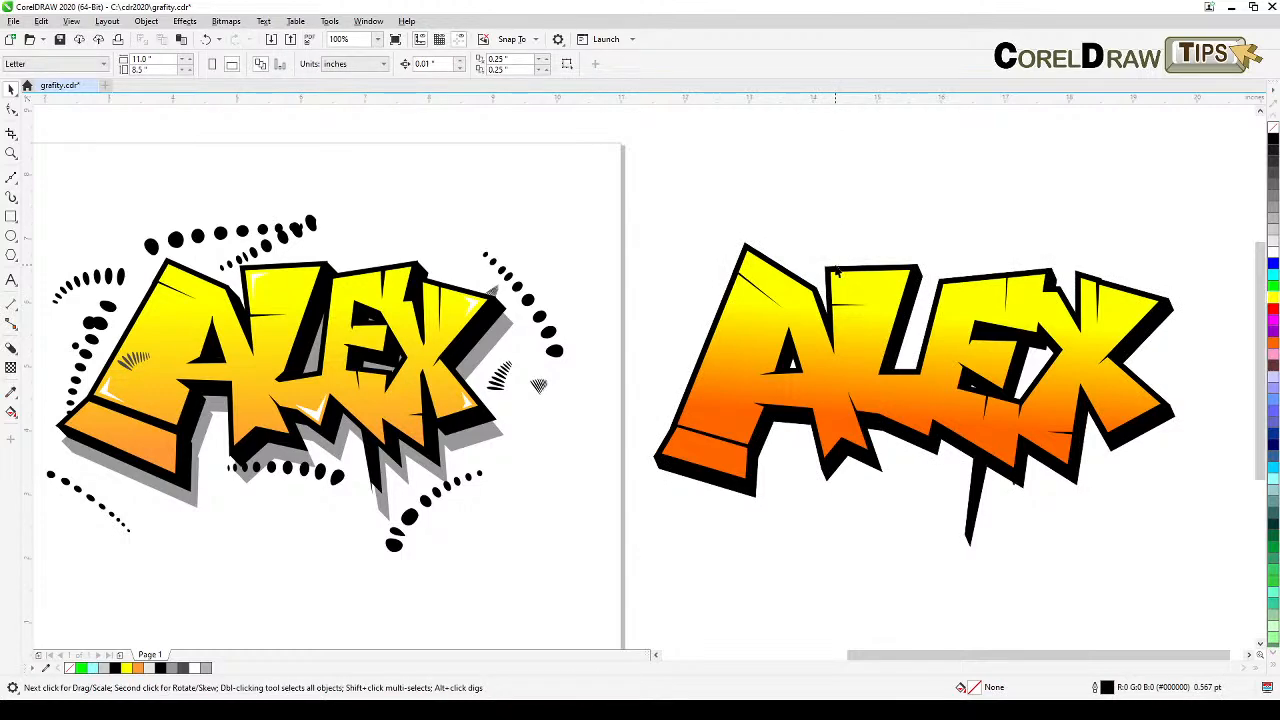
Pull the boundary shape up and right off the lettering and give it a gray #999999 fill without an outline
{"action": "left_click", "coordinate": [837, 271]}
{"action": "left_click_drag", "start_coordinate": [835, 271], "coordinate": [855, 235]}
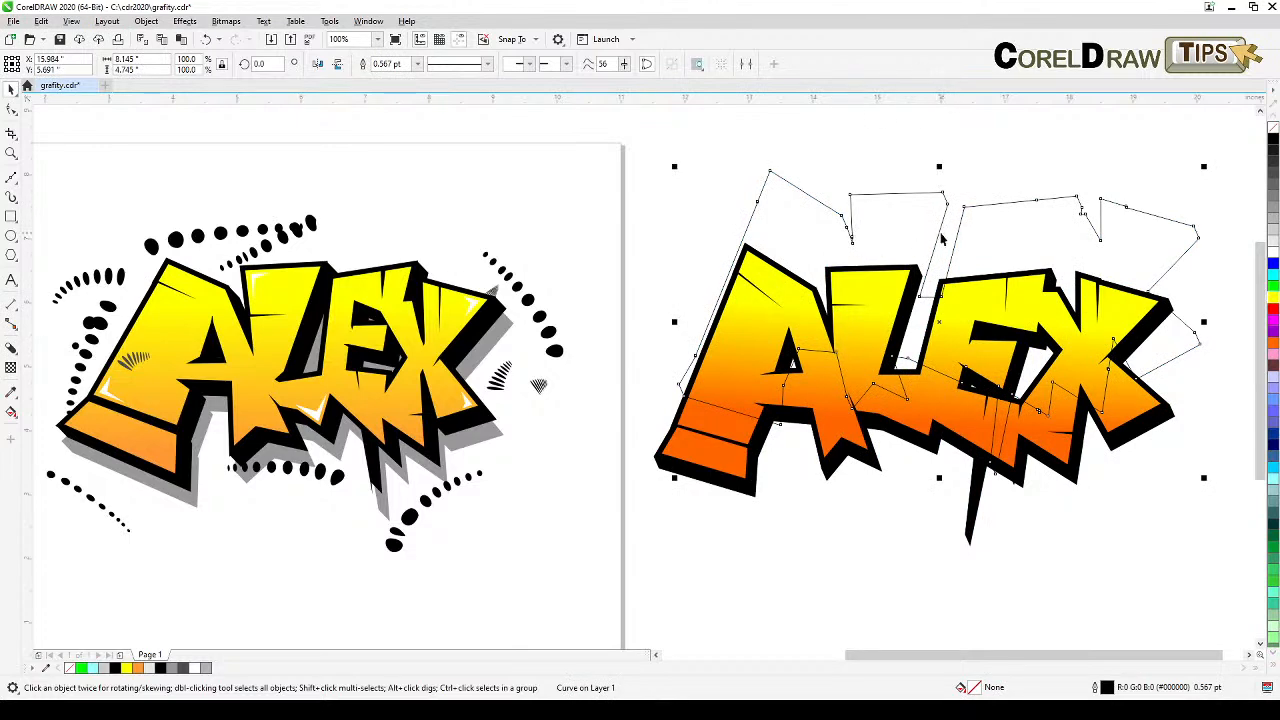
{"action": "left_click", "coordinate": [1272, 207]}
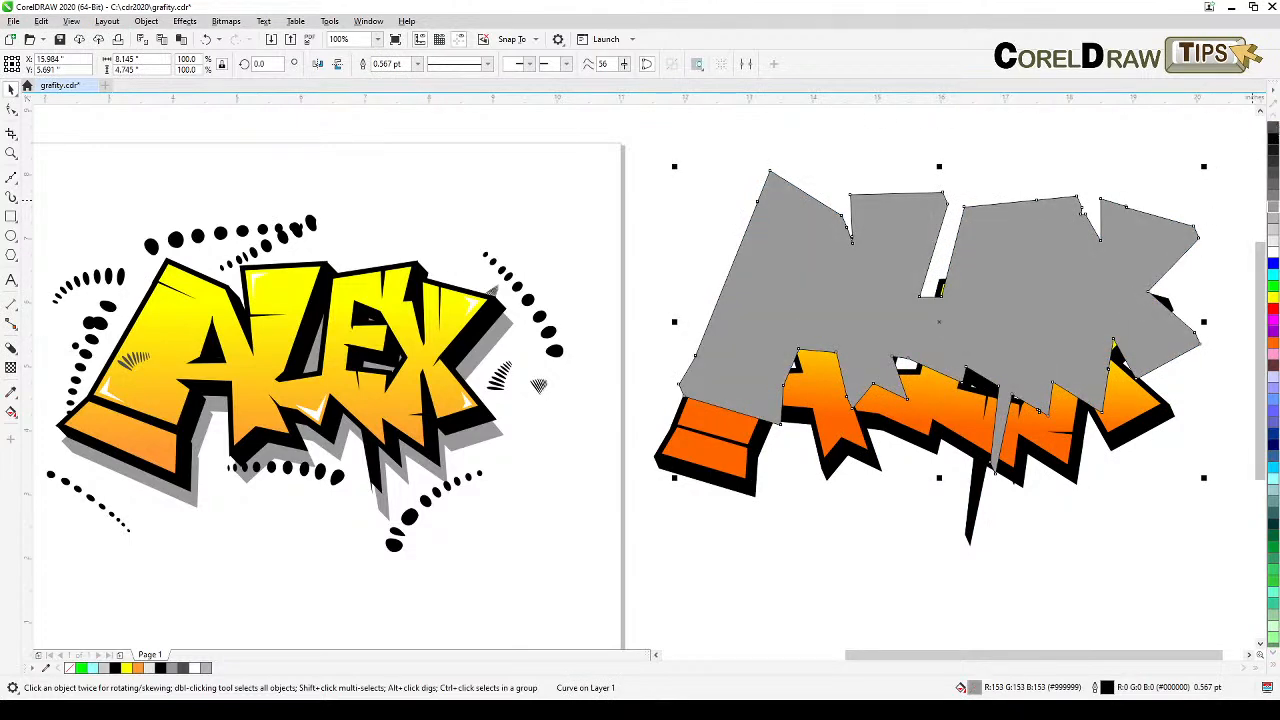
{"action": "right_click", "coordinate": [1273, 128]}
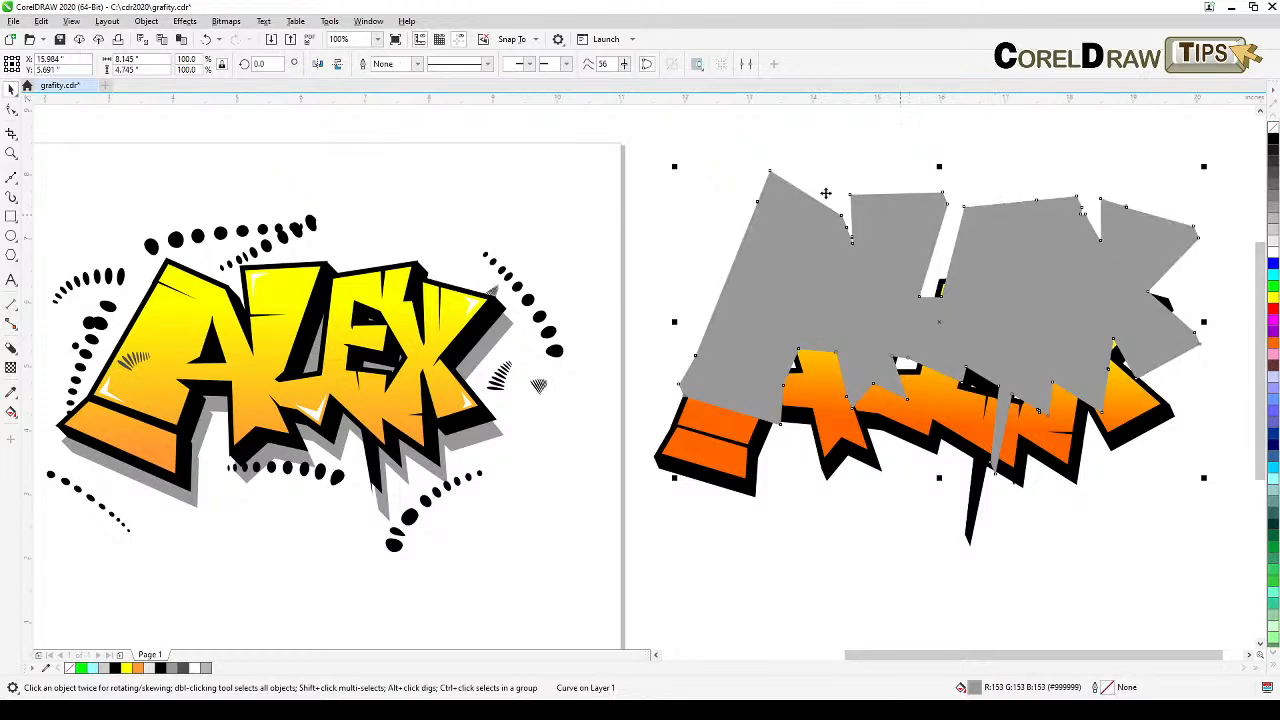
Send the gray boundary shape behind the lettering and offset it about 0.15 inches right and 0.11 inches down as a shadow
{"action": "left_click", "coordinate": [146, 21]}
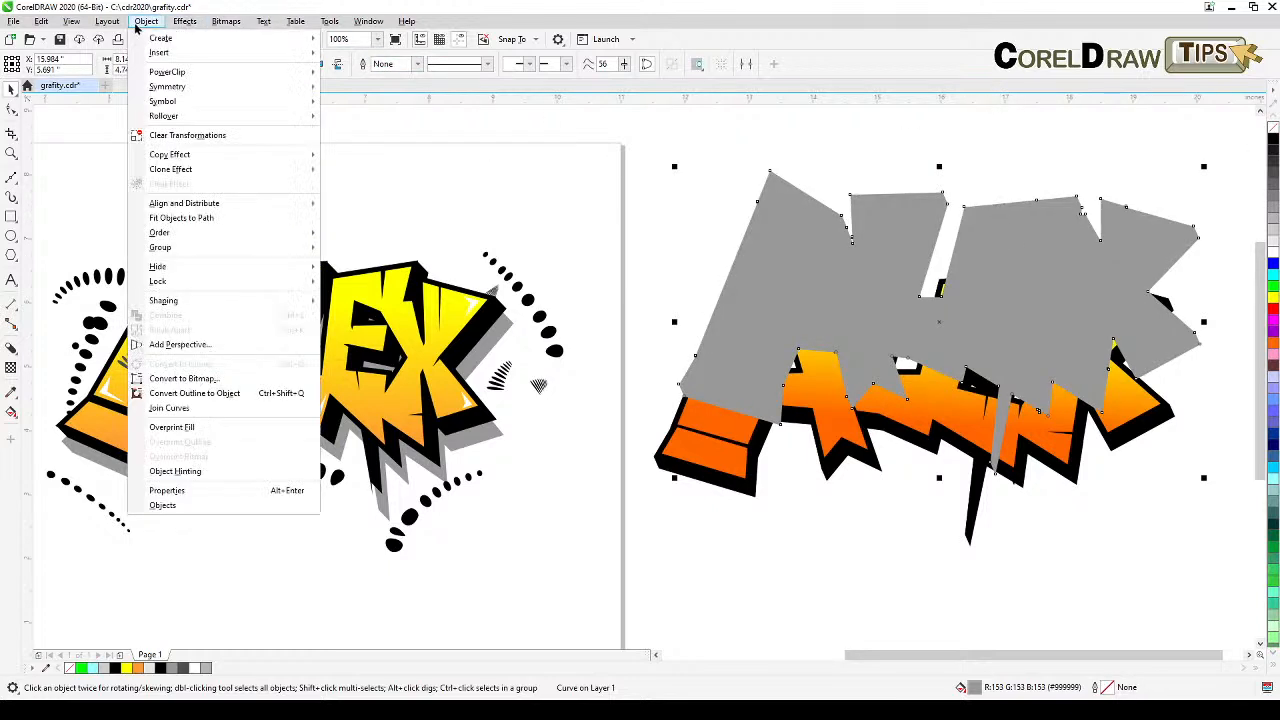
{"action": "mouse_move", "coordinate": [186, 236]}
{"action": "left_click", "coordinate": [386, 249]}
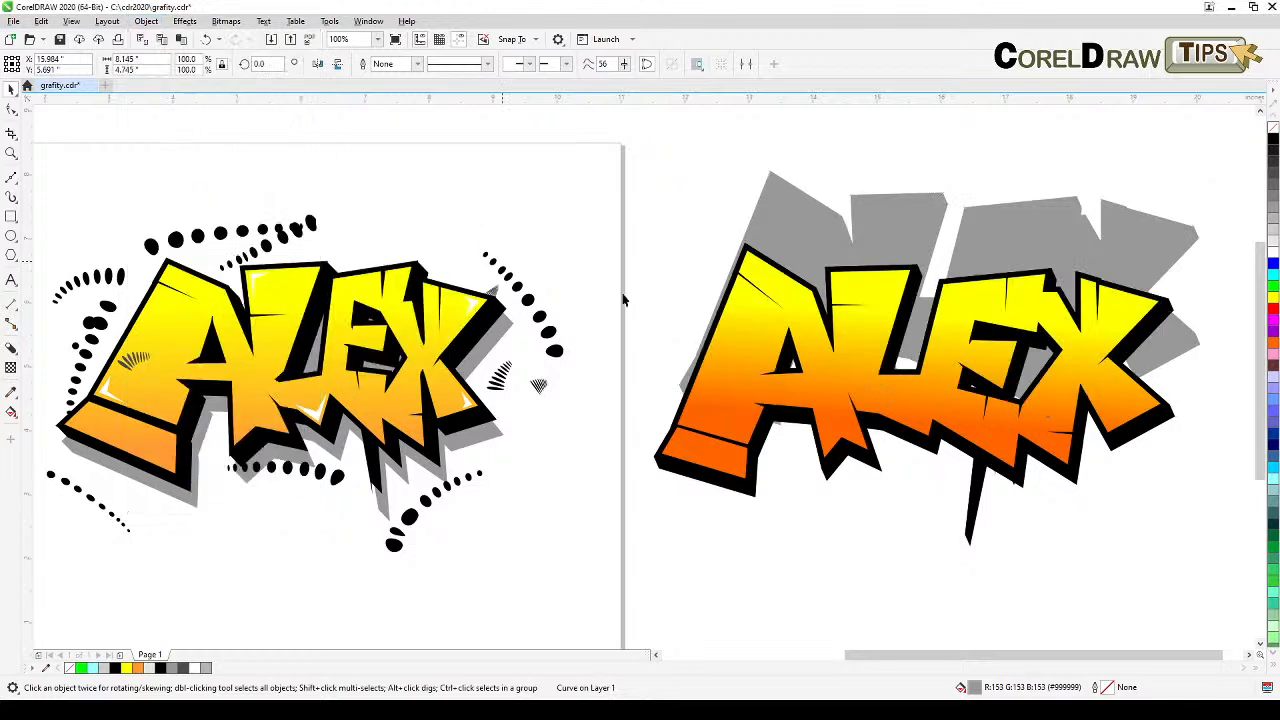
{"action": "left_click_drag", "start_coordinate": [914, 209], "coordinate": [905, 290]}
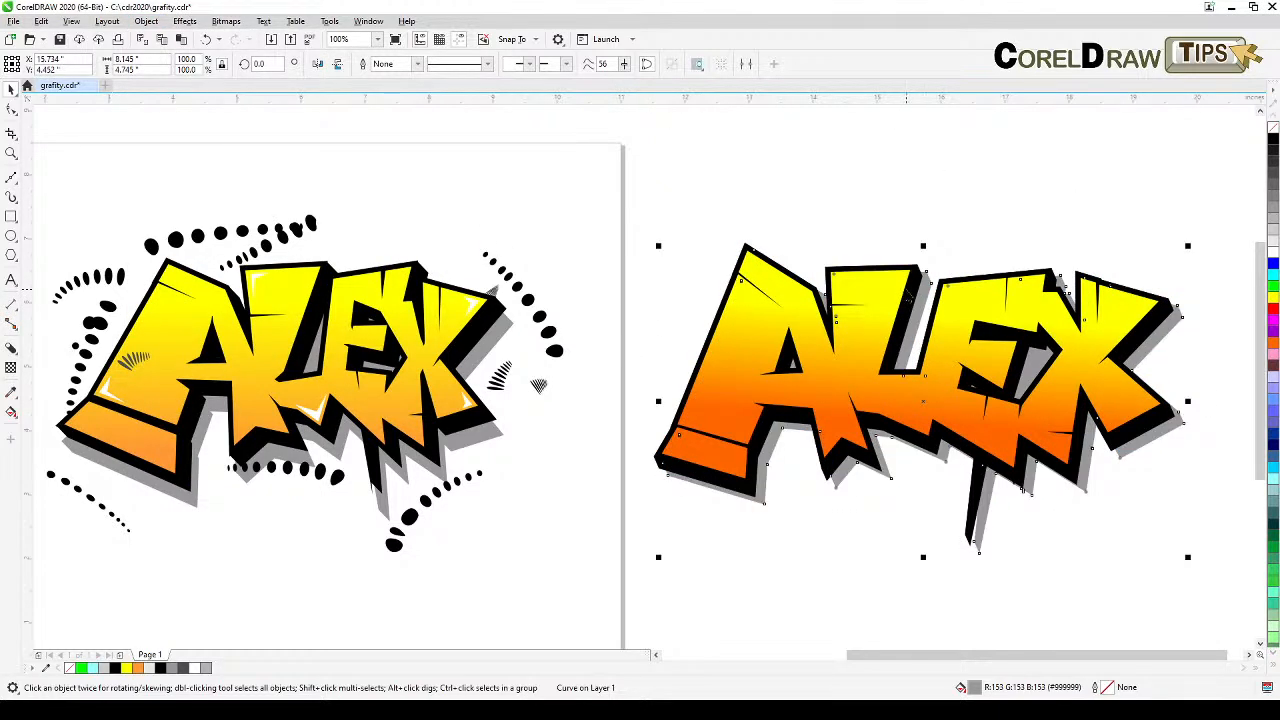
{"action": "left_click", "coordinate": [867, 240]}
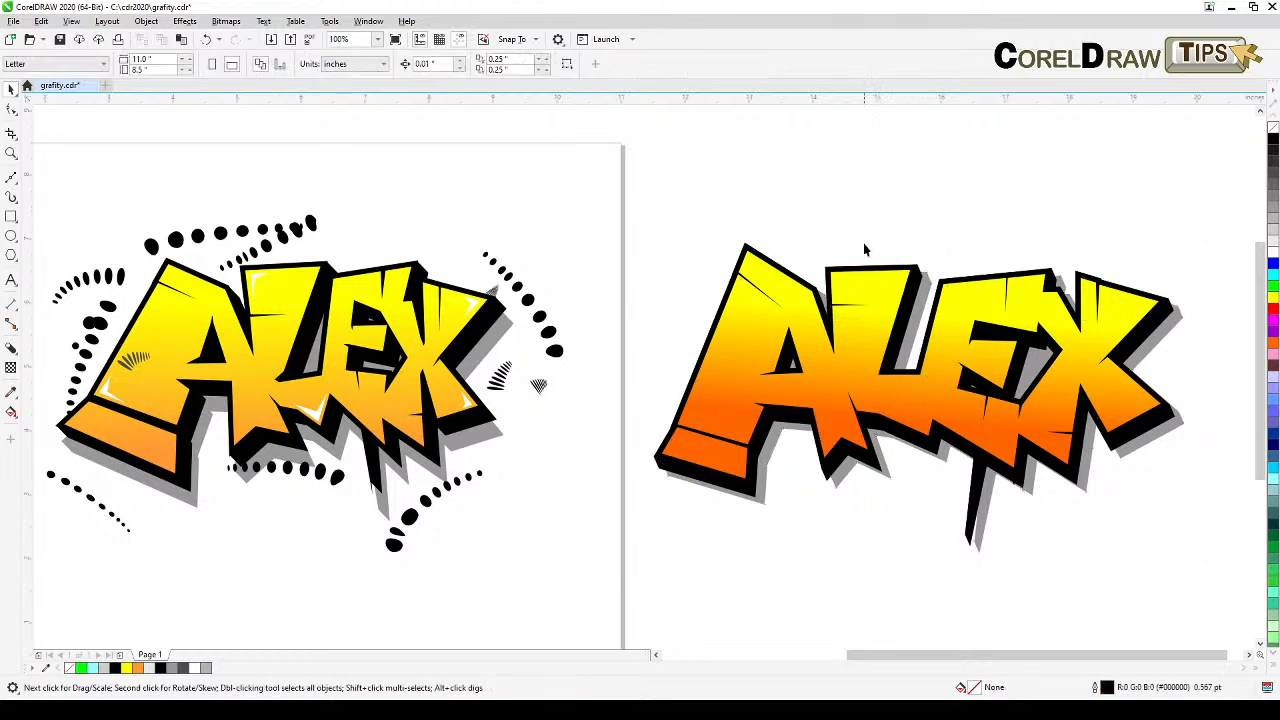
Select the lettering with both of its shadows and move them slightly farther right from the finished example
{"action": "scroll", "coordinate": [867, 245], "scroll_direction": "down", "scroll_amount": 1}
{"action": "left_click_drag", "start_coordinate": [868, 253], "coordinate": [793, 296]}
{"action": "left_click_drag", "start_coordinate": [662, 252], "coordinate": [997, 483]}
{"action": "left_click_drag", "start_coordinate": [848, 372], "coordinate": [868, 380]}
{"action": "scroll", "coordinate": [820, 387], "scroll_direction": "up", "scroll_amount": 1}
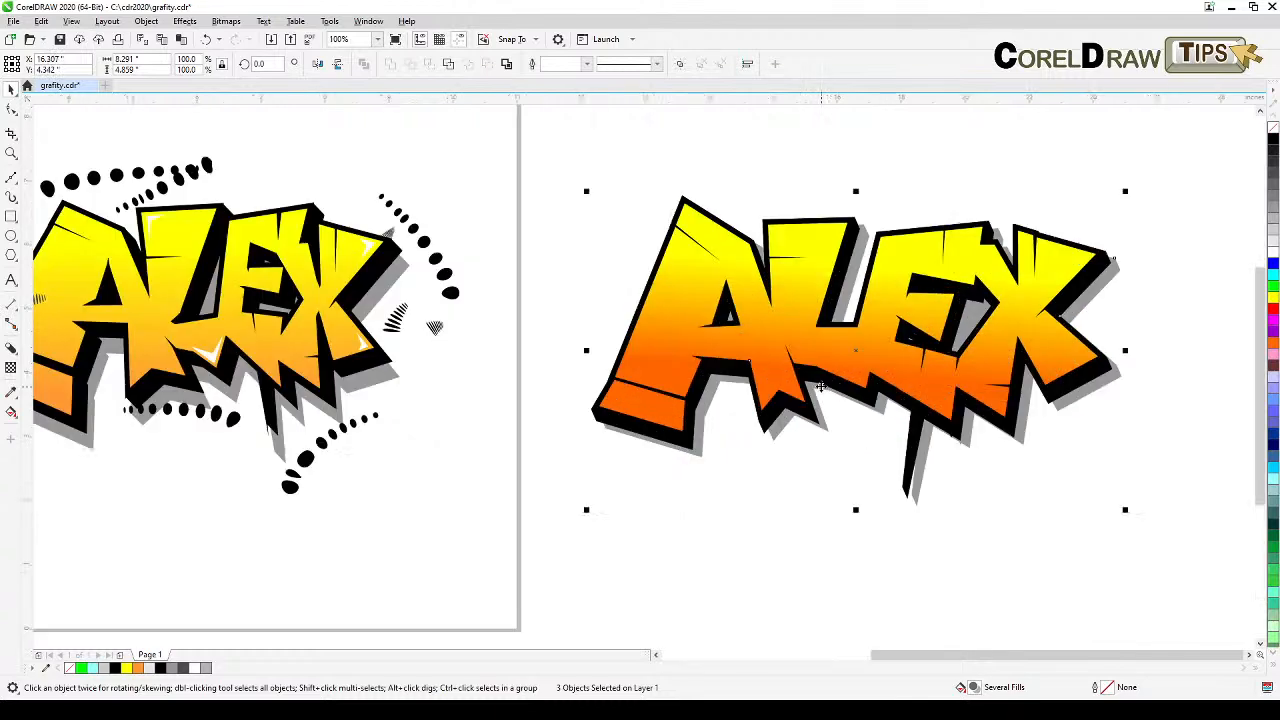
Set up an Artistic Media brush from the Artistic category using the stroke of dots that taper in size
{"action": "left_click_drag", "start_coordinate": [745, 432], "coordinate": [804, 411]}
{"action": "left_click_drag", "start_coordinate": [384, 487], "coordinate": [574, 477]}
{"action": "left_click_drag", "start_coordinate": [548, 338], "coordinate": [356, 375]}
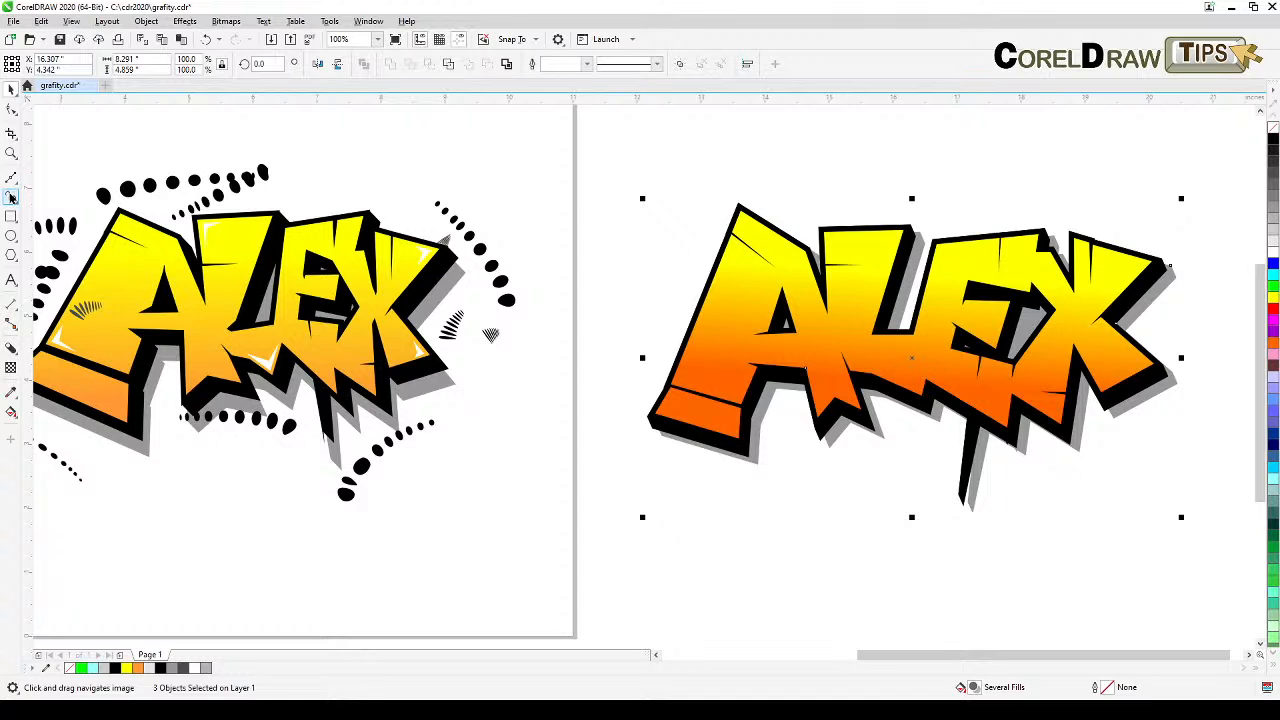
{"action": "left_click", "coordinate": [11, 197]}
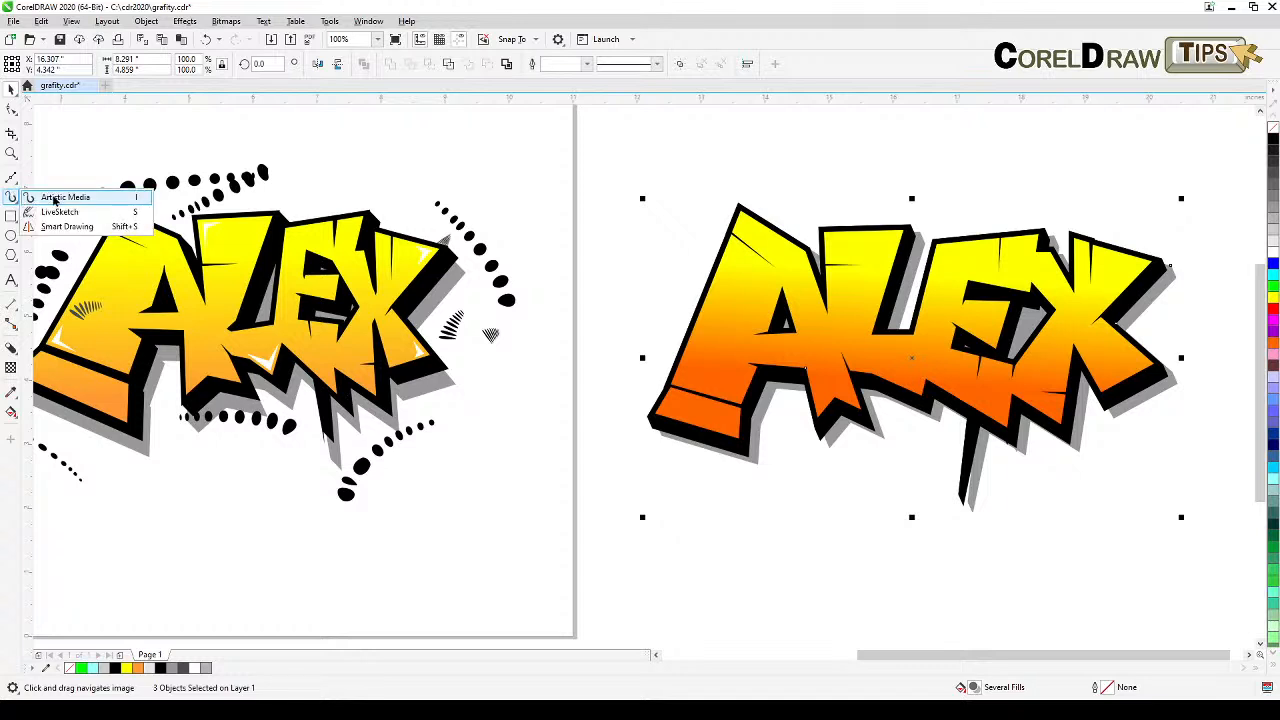
{"action": "left_click", "coordinate": [58, 198]}
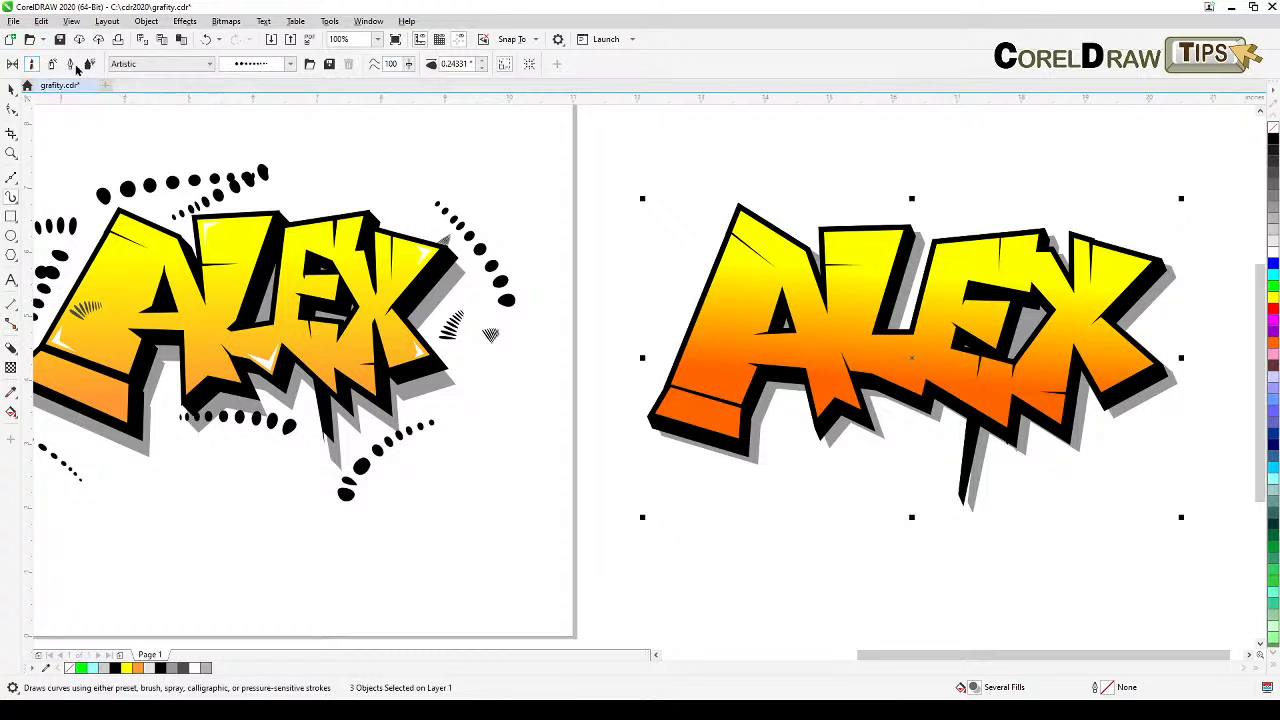
{"action": "left_click", "coordinate": [133, 66]}
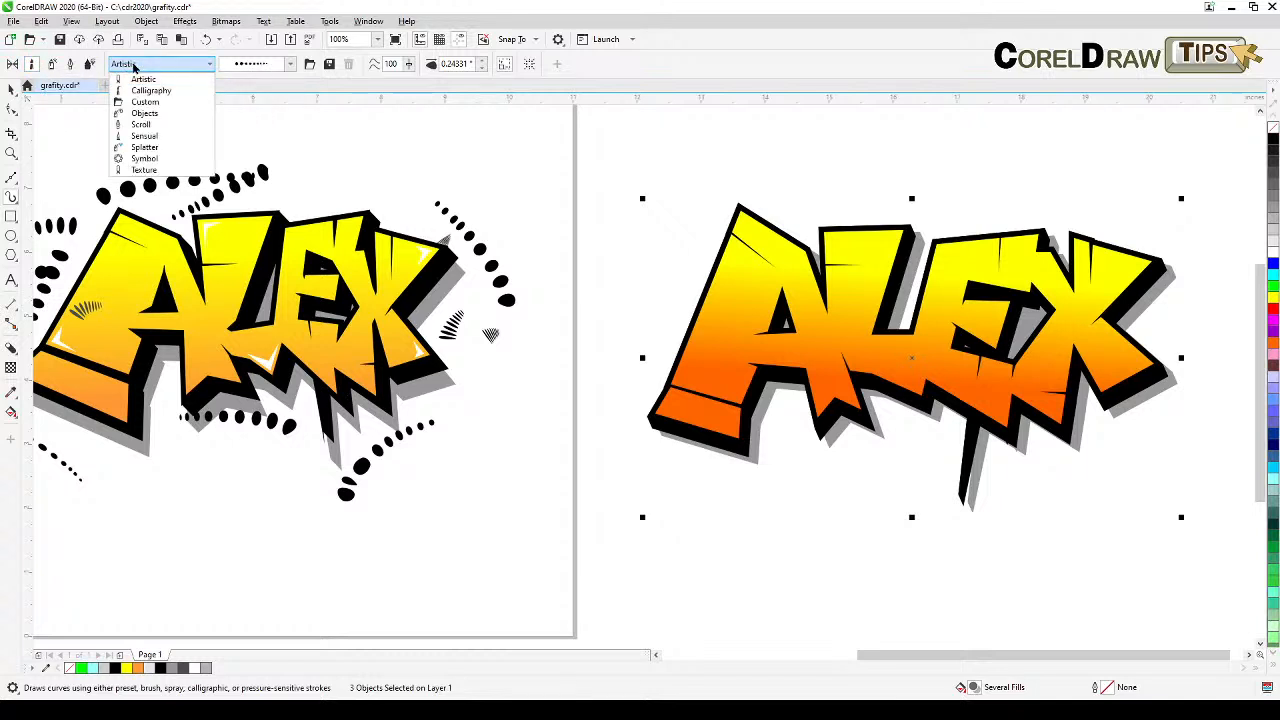
{"action": "left_click", "coordinate": [288, 67]}
{"action": "left_click", "coordinate": [290, 66]}
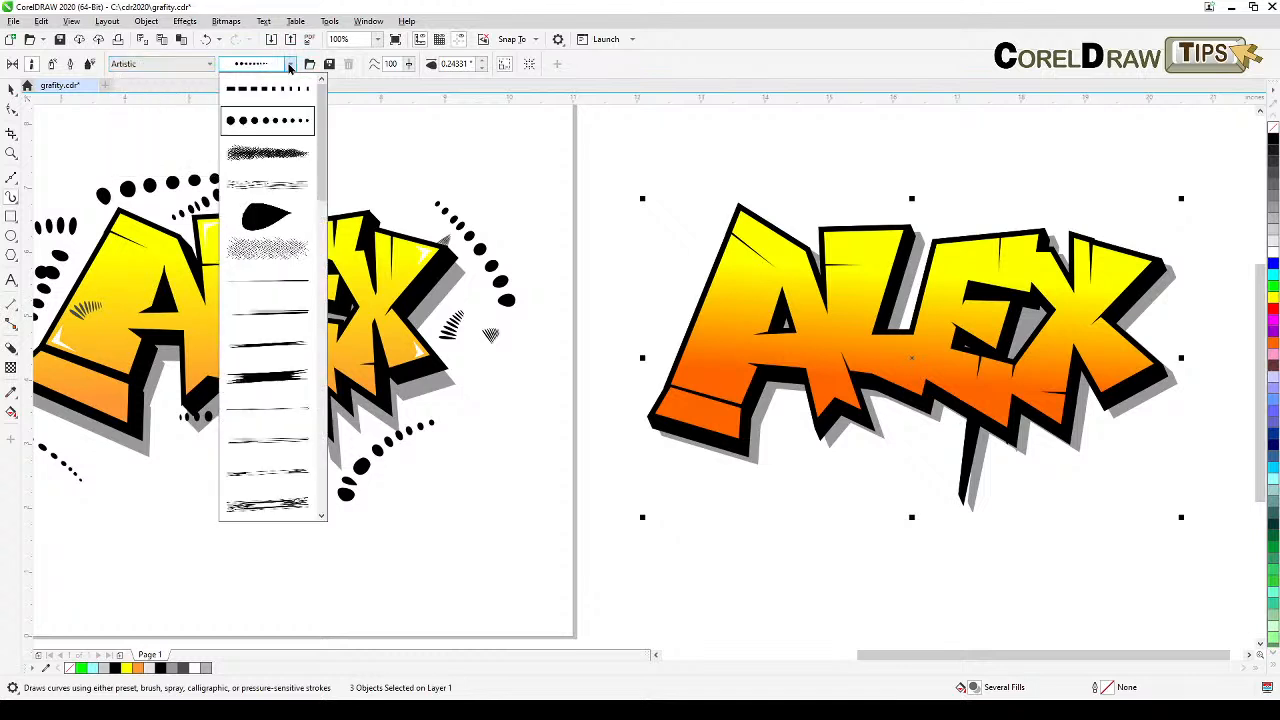
{"action": "left_click", "coordinate": [172, 70]}
{"action": "left_click", "coordinate": [172, 70]}
{"action": "left_click", "coordinate": [172, 70]}
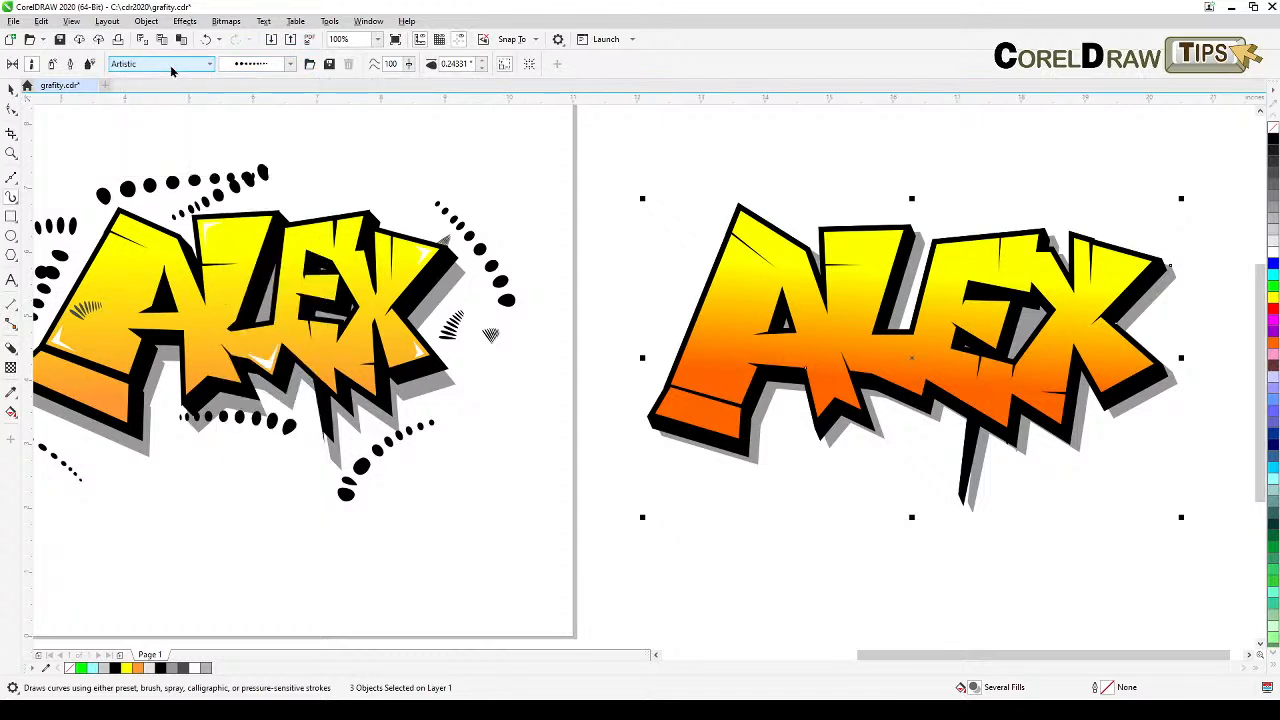
{"action": "left_click", "coordinate": [291, 66]}
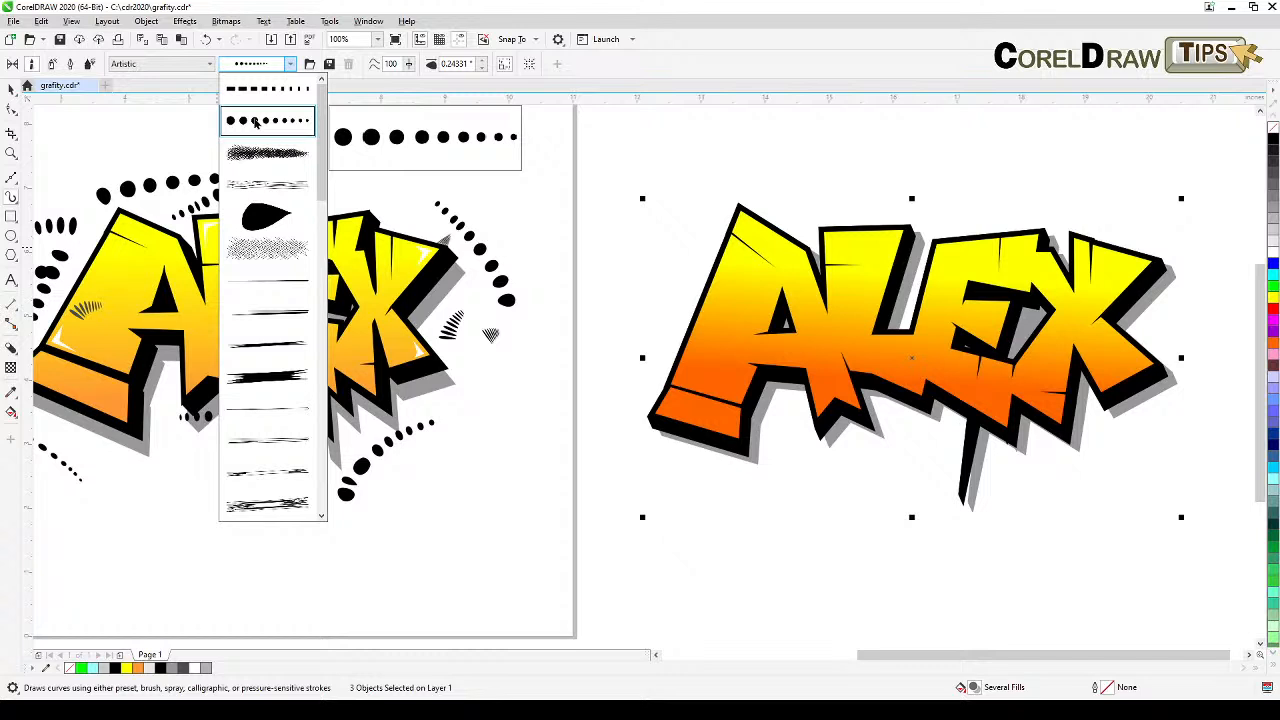
{"action": "left_click", "coordinate": [255, 122]}
Brush long and short tapered dot strokes around the lettering, above, below and at both sides, like those in the example
{"action": "left_click_drag", "start_coordinate": [646, 266], "coordinate": [770, 168]}
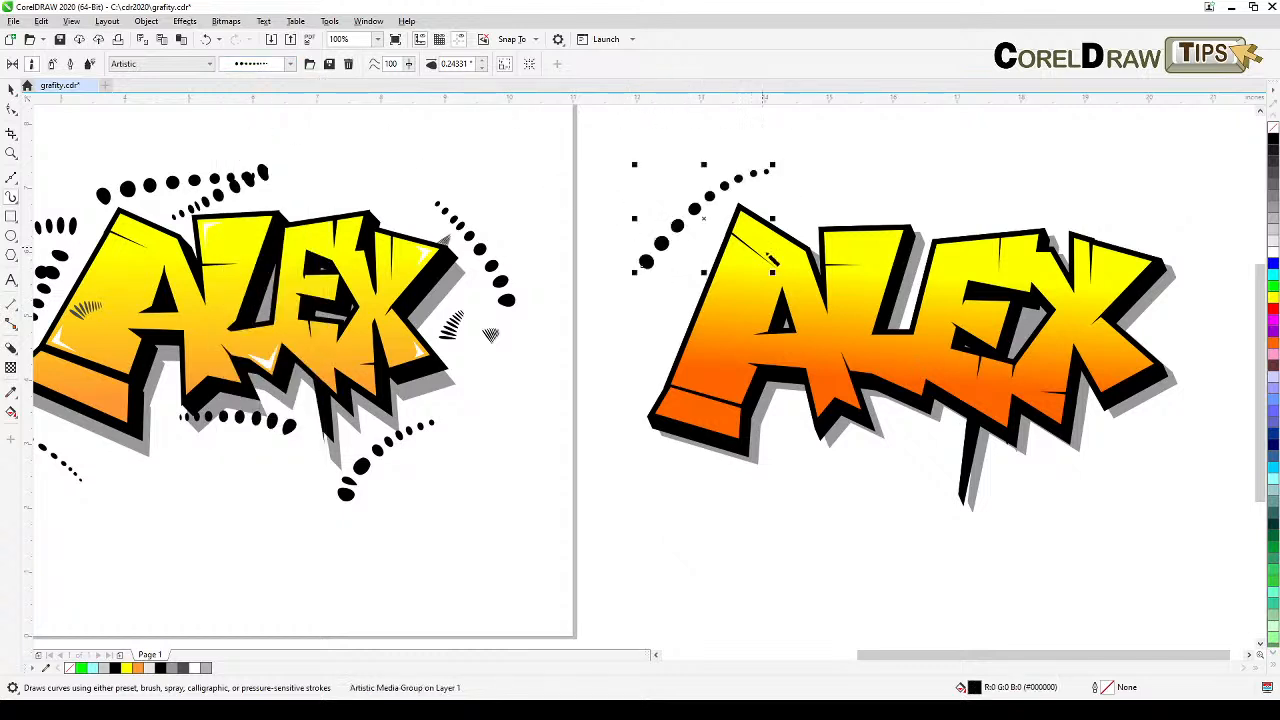
{"action": "left_click_drag", "start_coordinate": [828, 200], "coordinate": [898, 195]}
{"action": "left_click_drag", "start_coordinate": [860, 472], "coordinate": [790, 470]}
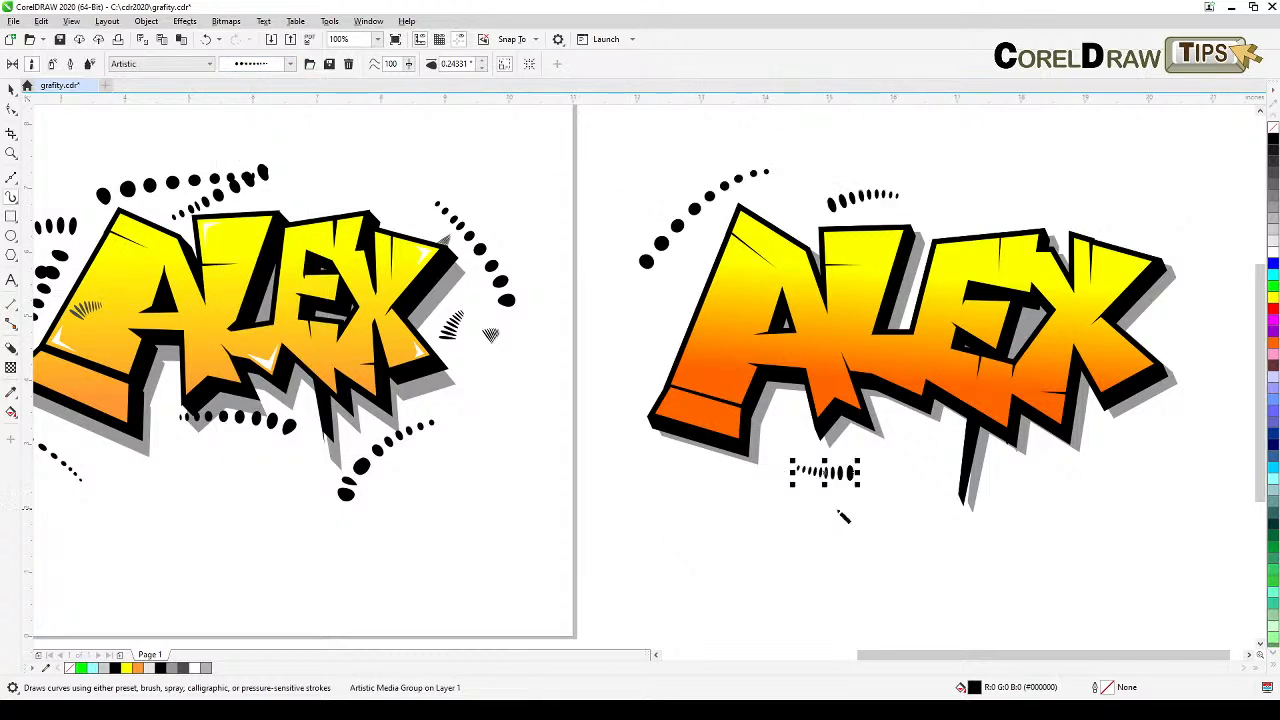
{"action": "left_click_drag", "start_coordinate": [914, 470], "coordinate": [904, 482]}
{"action": "left_click_drag", "start_coordinate": [950, 442], "coordinate": [940, 455]}
{"action": "left_click_drag", "start_coordinate": [987, 206], "coordinate": [1110, 199]}
{"action": "left_click_drag", "start_coordinate": [1115, 430], "coordinate": [1112, 486]}
{"action": "left_click_drag", "start_coordinate": [1205, 294], "coordinate": [1219, 279]}
{"action": "left_click_drag", "start_coordinate": [683, 331], "coordinate": [652, 368]}
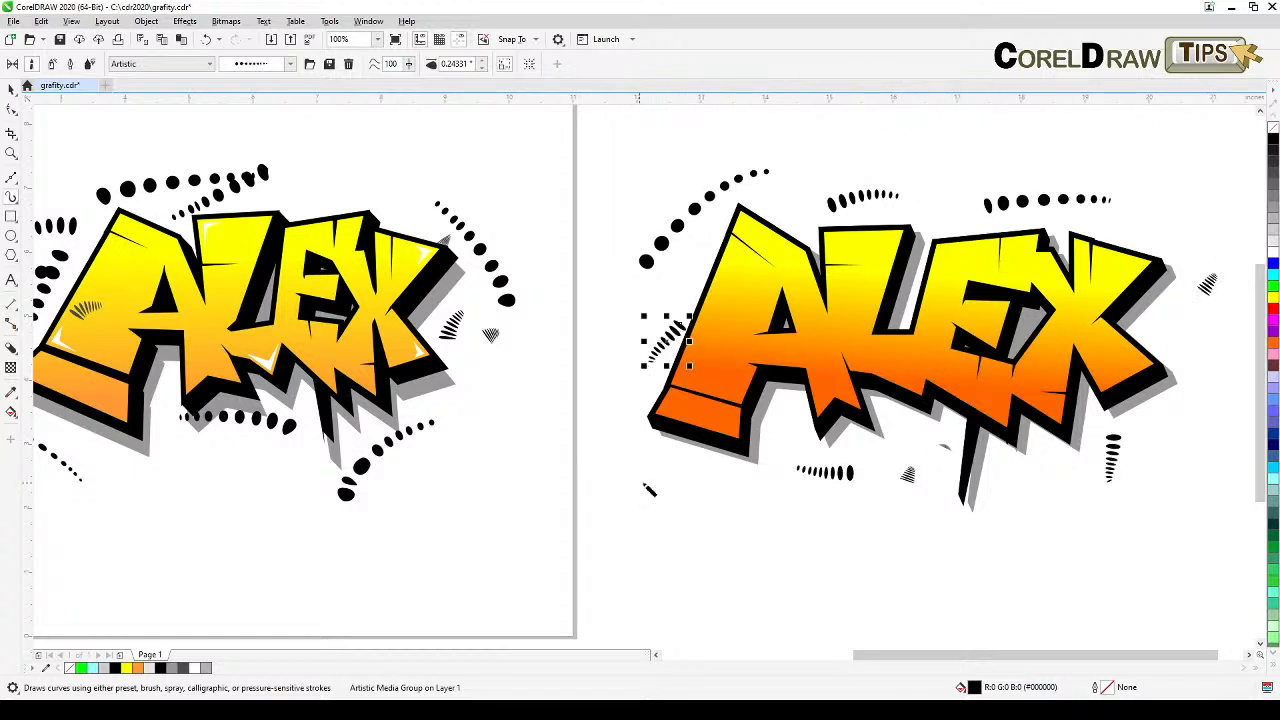
{"action": "left_click_drag", "start_coordinate": [672, 496], "coordinate": [704, 482]}
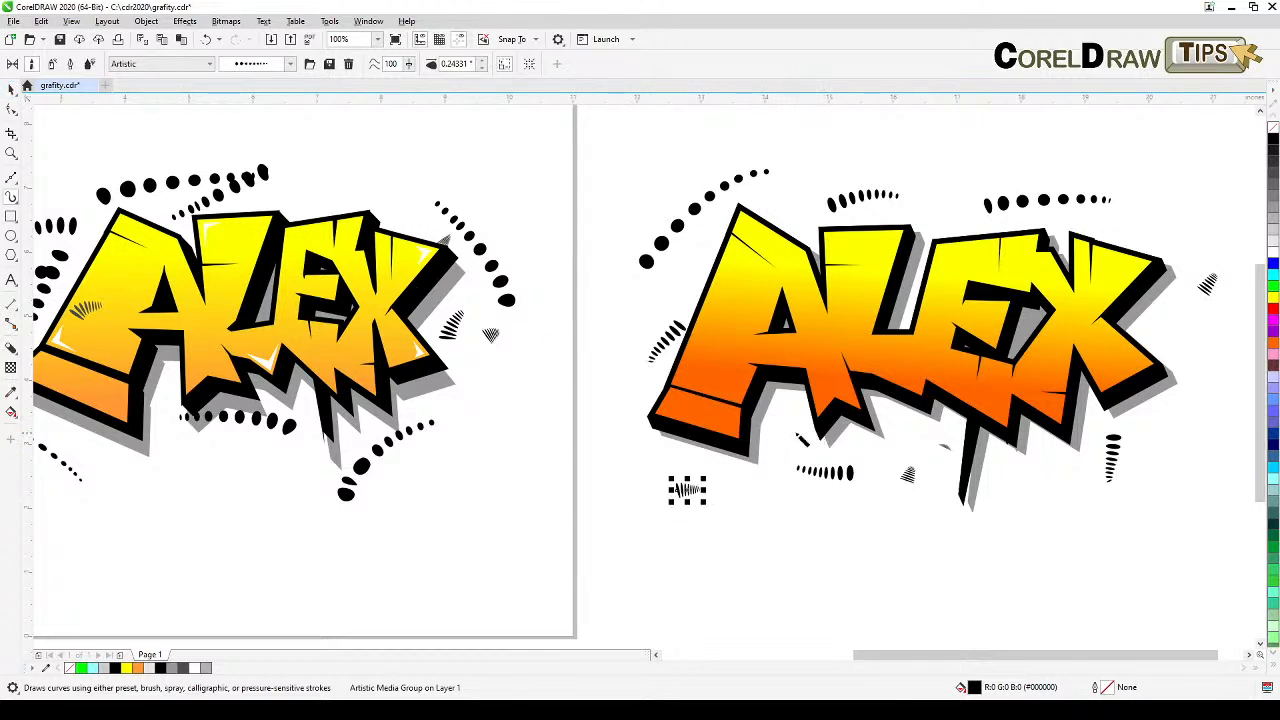
{"action": "left_click_drag", "start_coordinate": [772, 412], "coordinate": [796, 432]}
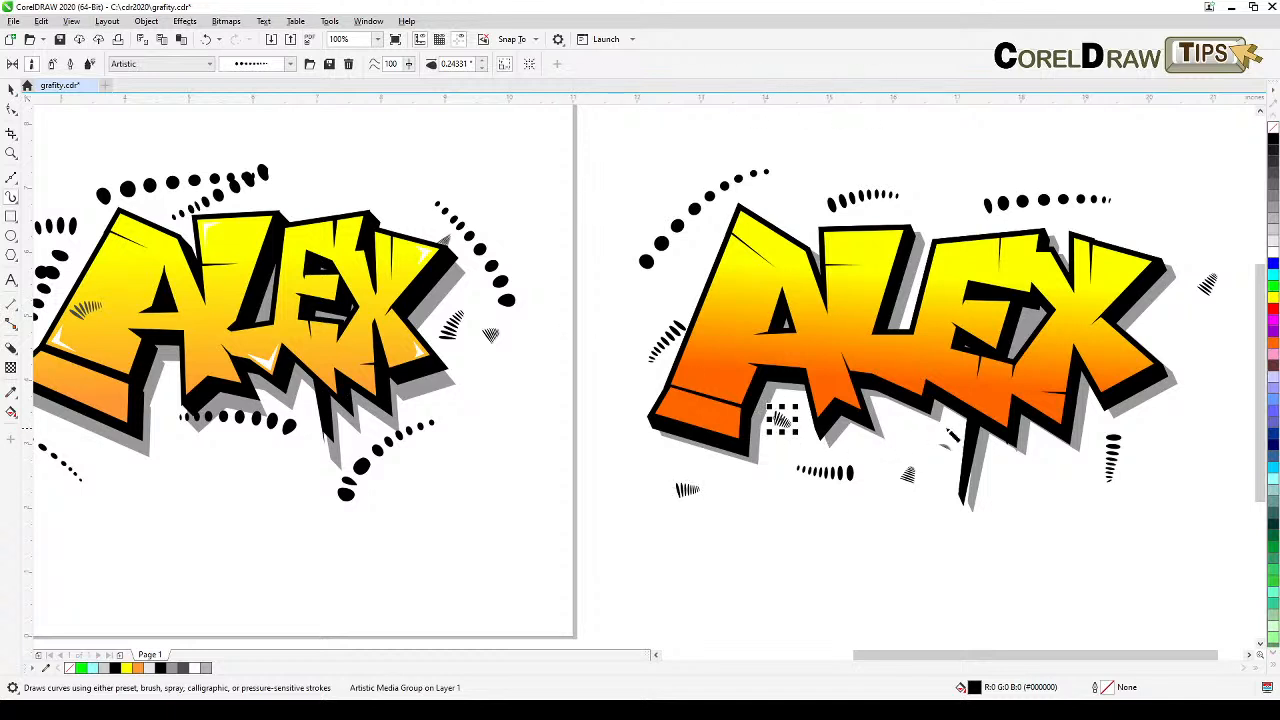
{"action": "left_click", "coordinate": [915, 449]}
{"action": "left_click_drag", "start_coordinate": [921, 438], "coordinate": [944, 466]}
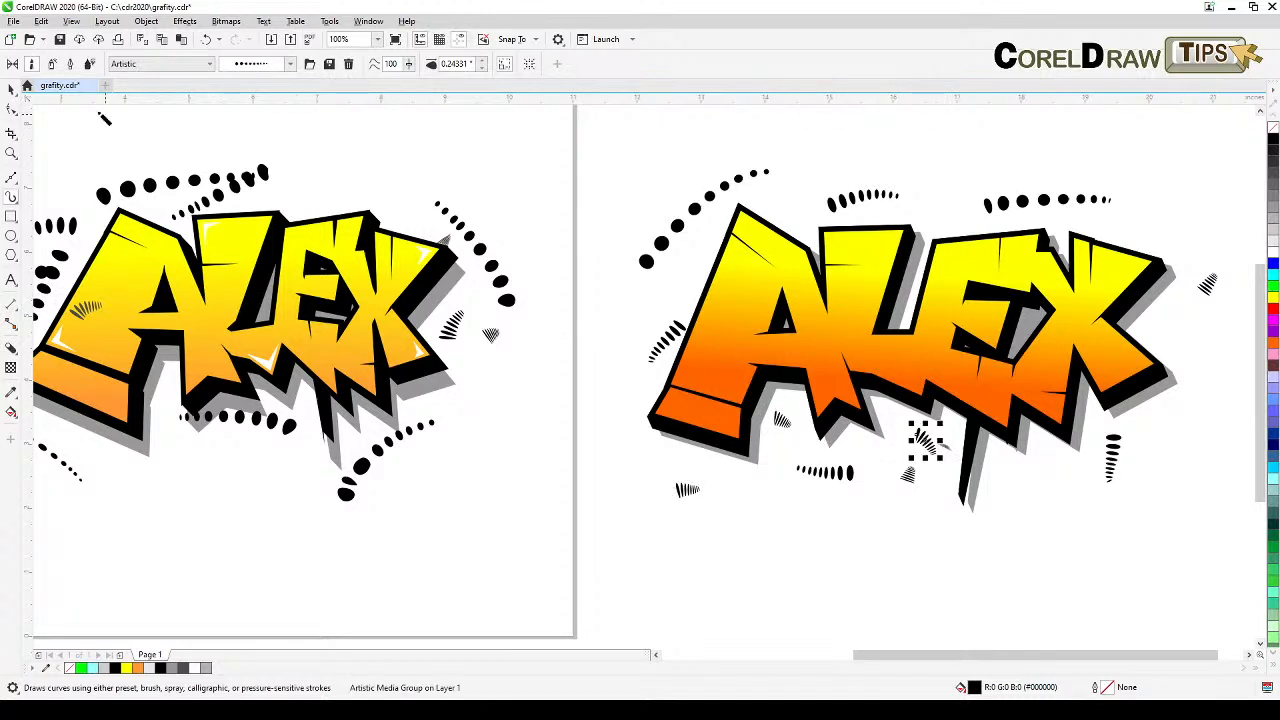
Draw a four-point angular highlight in the A's left leg just above the dividing line, filled white without an outline
{"action": "left_click", "coordinate": [12, 90]}
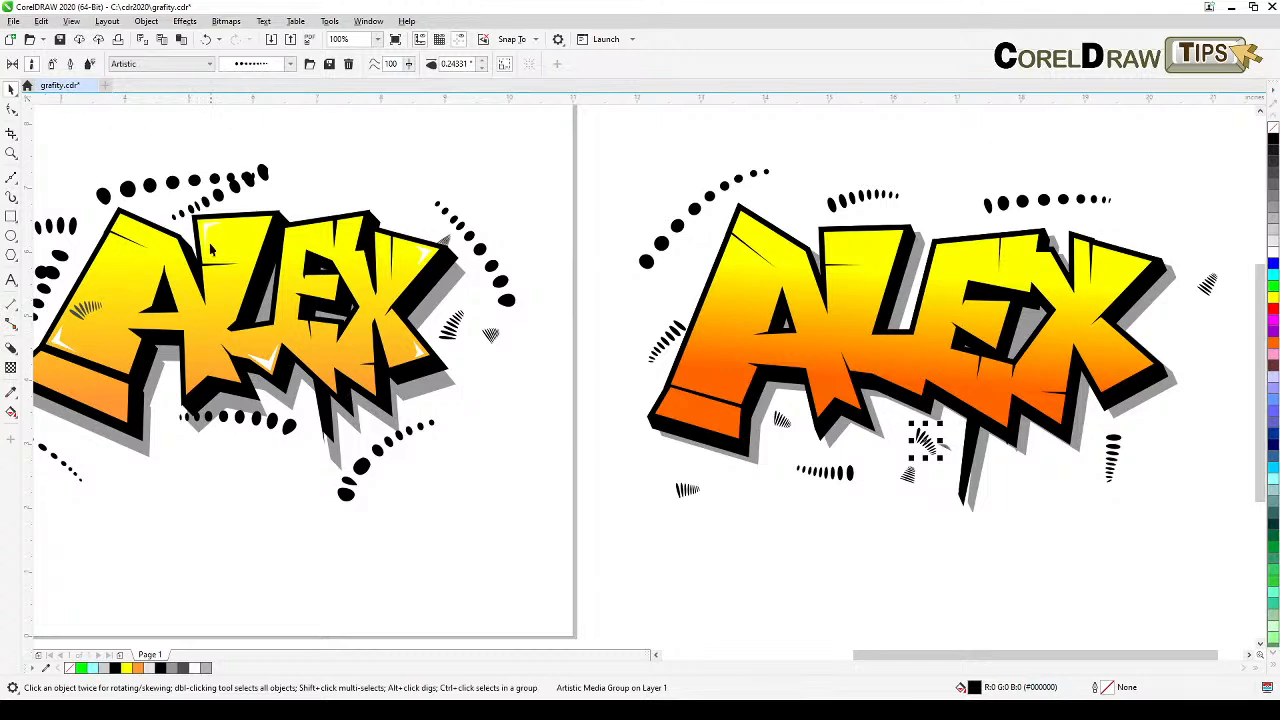
{"action": "scroll", "coordinate": [702, 420], "scroll_direction": "up", "scroll_amount": 4}
{"action": "left_click_drag", "start_coordinate": [706, 406], "coordinate": [671, 457]}
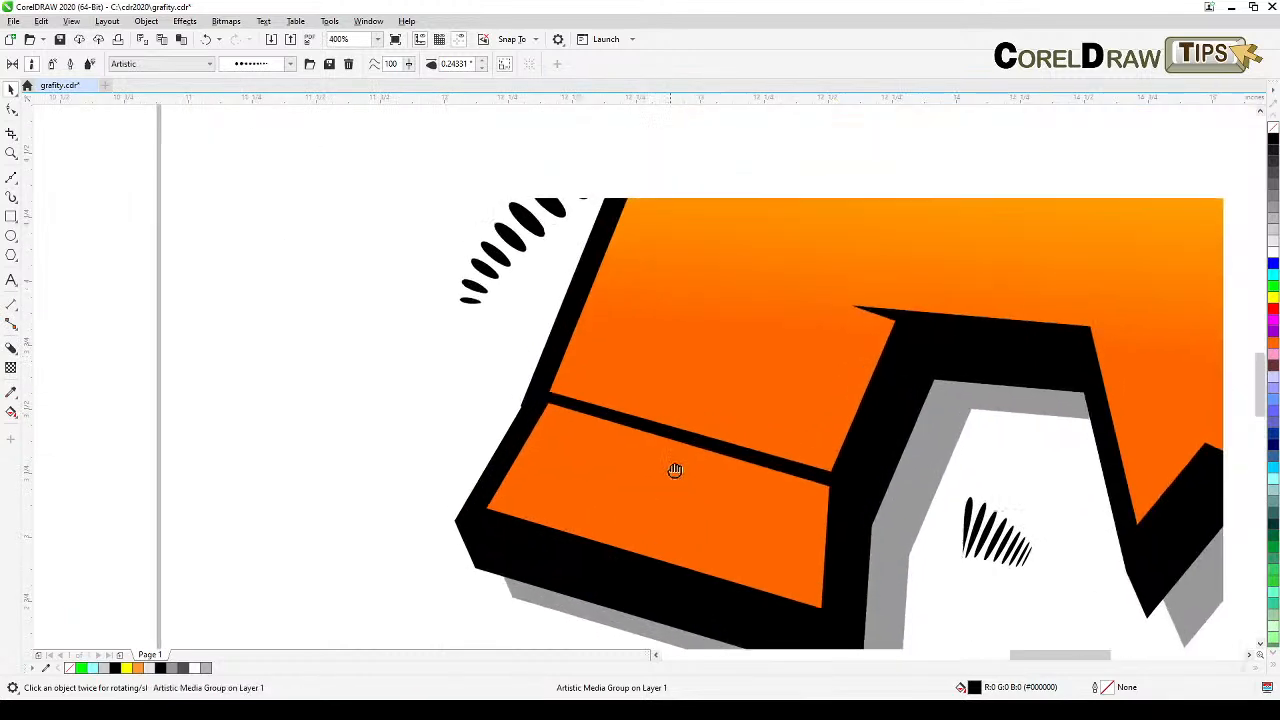
{"action": "left_click", "coordinate": [12, 179]}
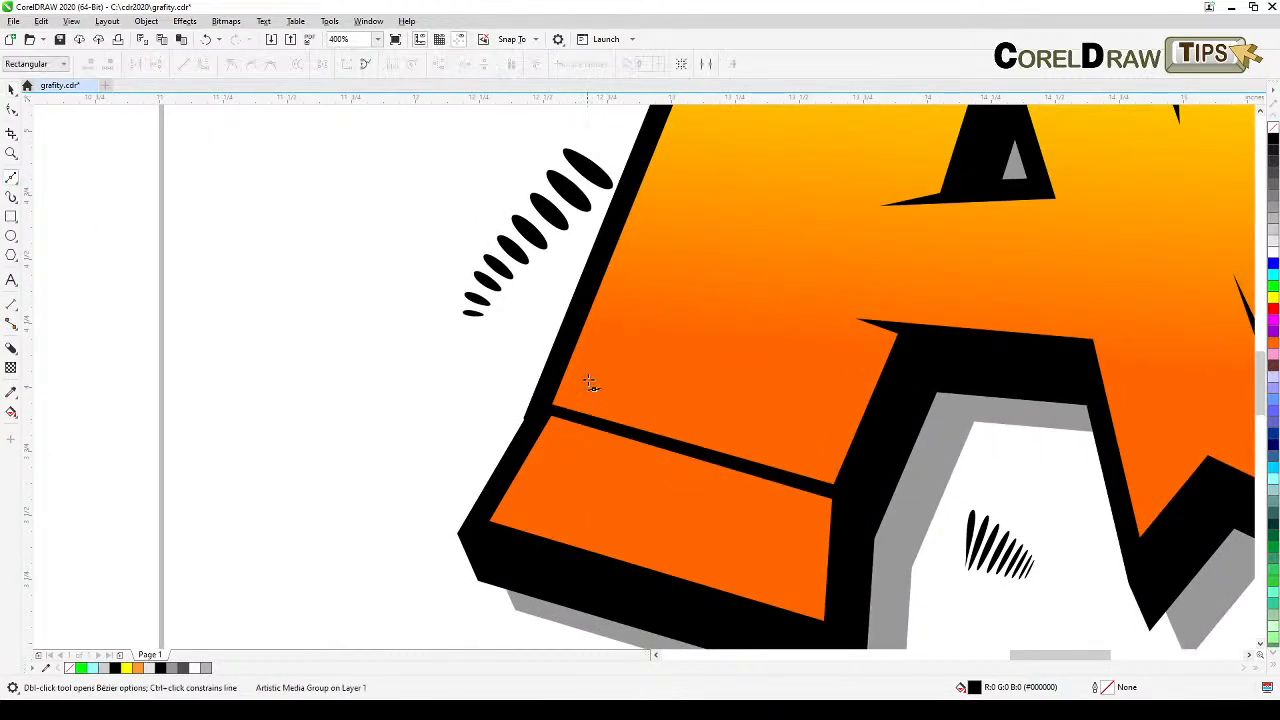
{"action": "left_click", "coordinate": [603, 323]}
{"action": "left_click", "coordinate": [566, 398]}
{"action": "left_click", "coordinate": [640, 419]}
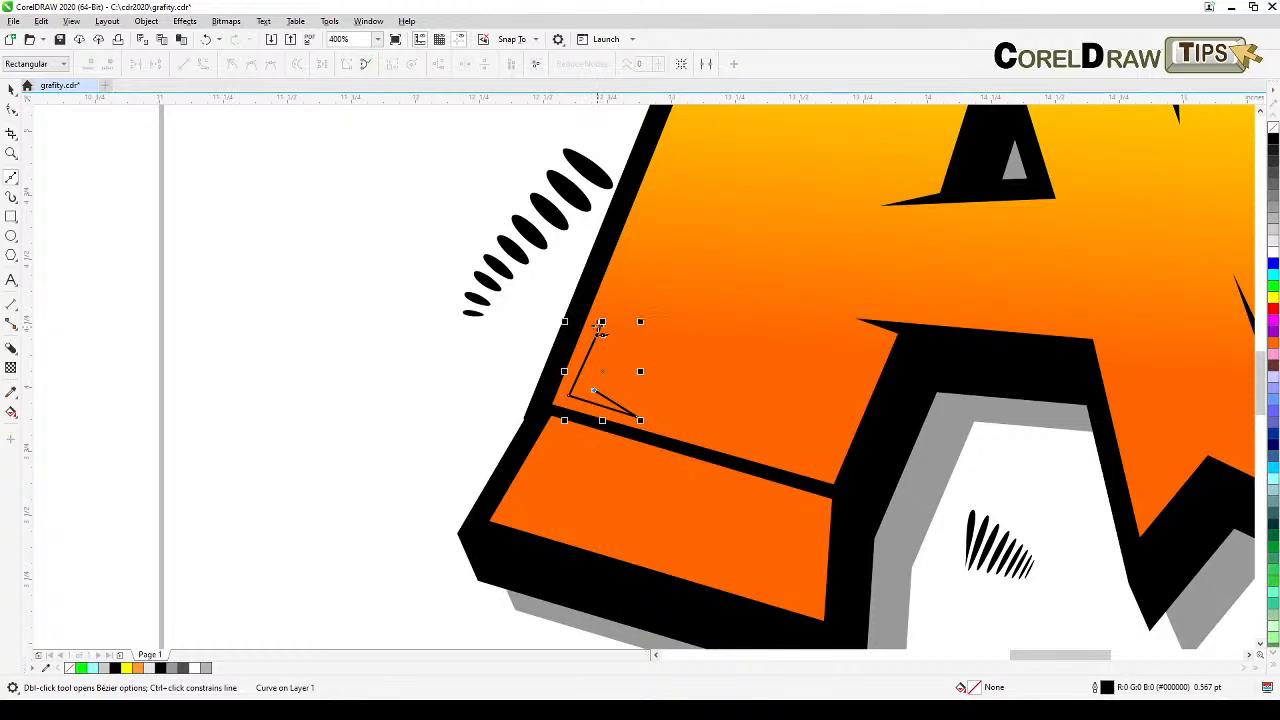
{"action": "left_click", "coordinate": [602, 323]}
{"action": "left_click", "coordinate": [1273, 256]}
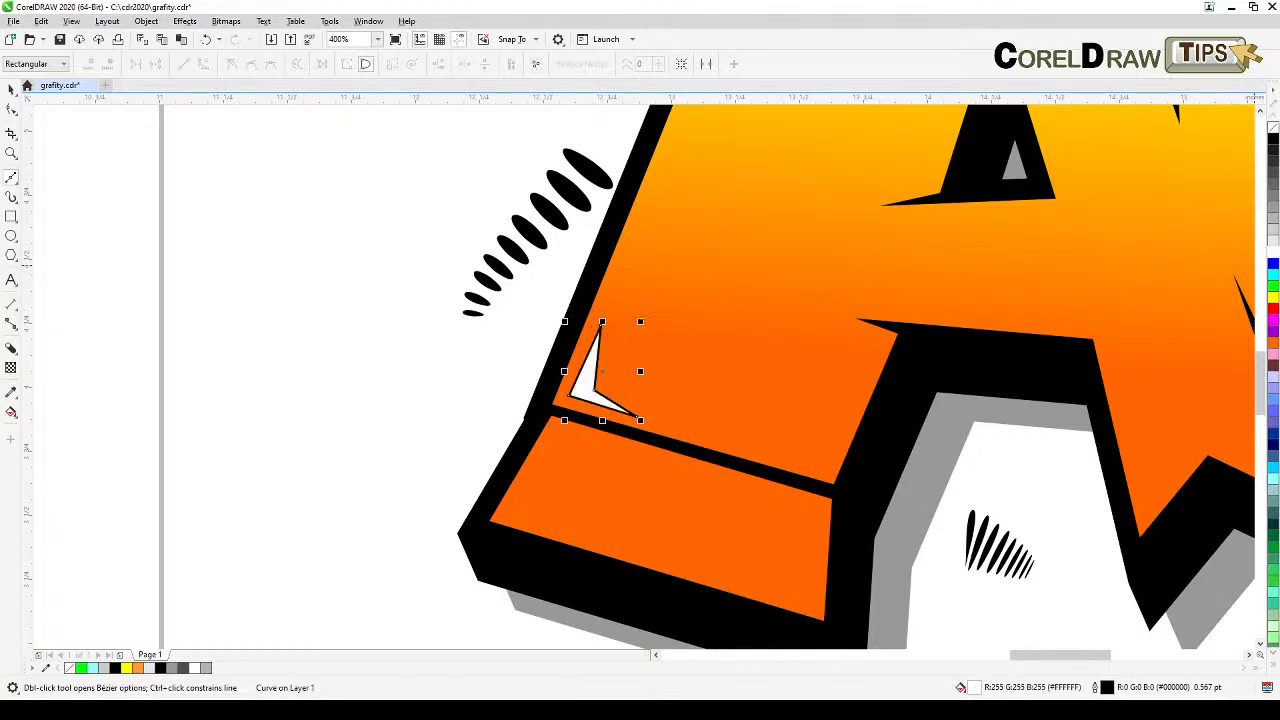
{"action": "right_click", "coordinate": [1273, 128]}
Lengthen the white highlight's two tips along the A's left edge and dividing line by moving their nodes
{"action": "left_click", "coordinate": [11, 110]}
{"action": "left_click_drag", "start_coordinate": [600, 328], "coordinate": [622, 270]}
{"action": "left_click_drag", "start_coordinate": [648, 428], "coordinate": [684, 430]}
{"action": "scroll", "coordinate": [682, 425], "scroll_direction": "down", "scroll_amount": 2}
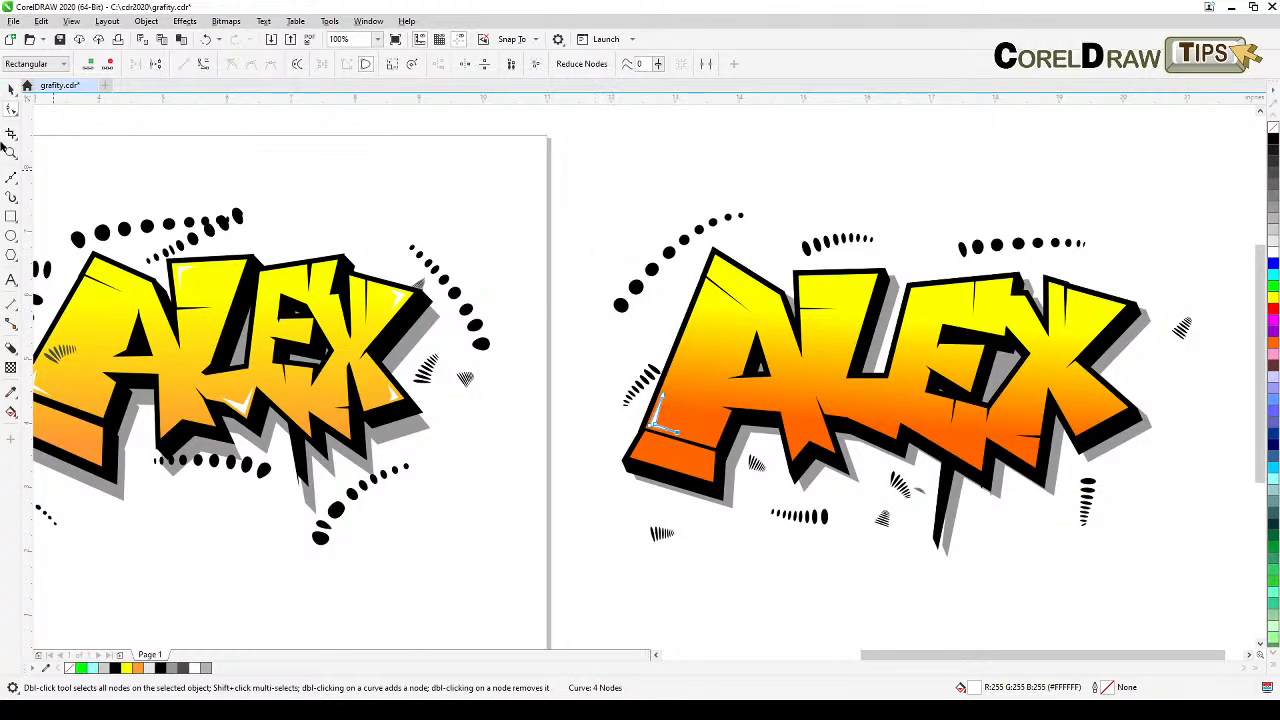
{"action": "left_click", "coordinate": [11, 88]}
{"action": "left_click", "coordinate": [611, 212]}
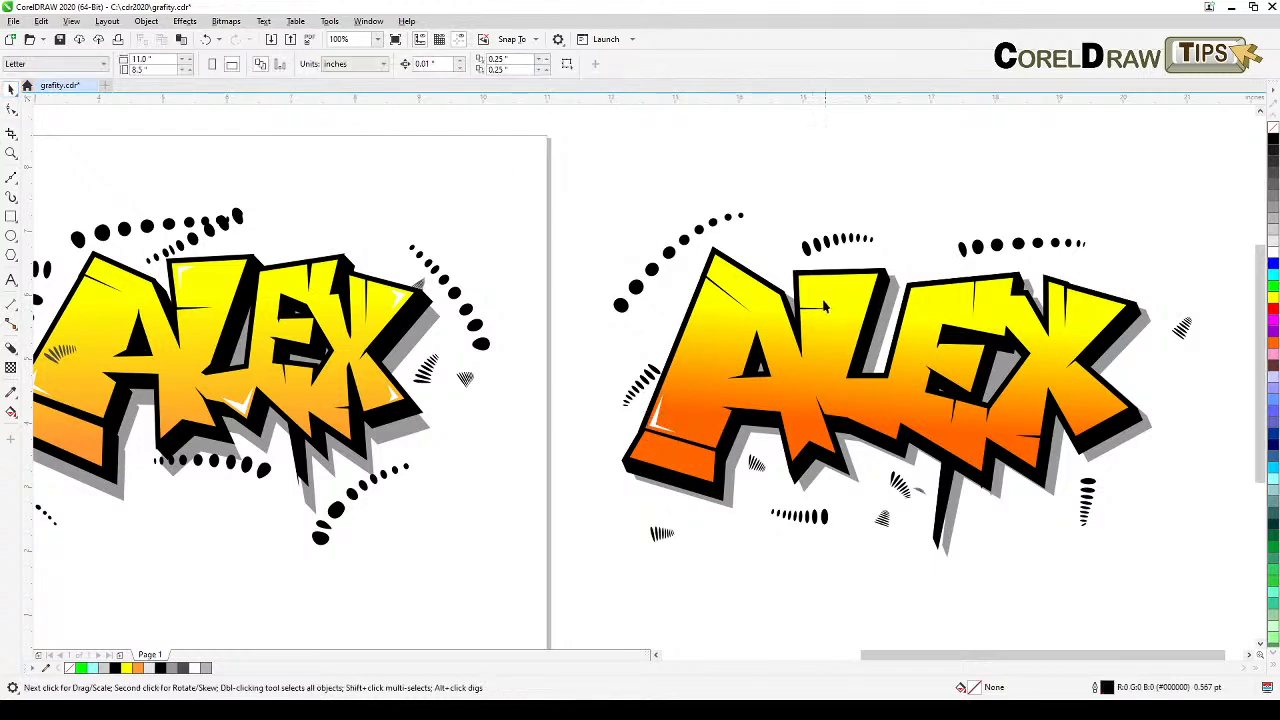
Draw a four-point angular highlight inside the L's upper-left corner, filled white without an outline
{"action": "scroll", "coordinate": [817, 298], "scroll_direction": "up", "scroll_amount": 2}
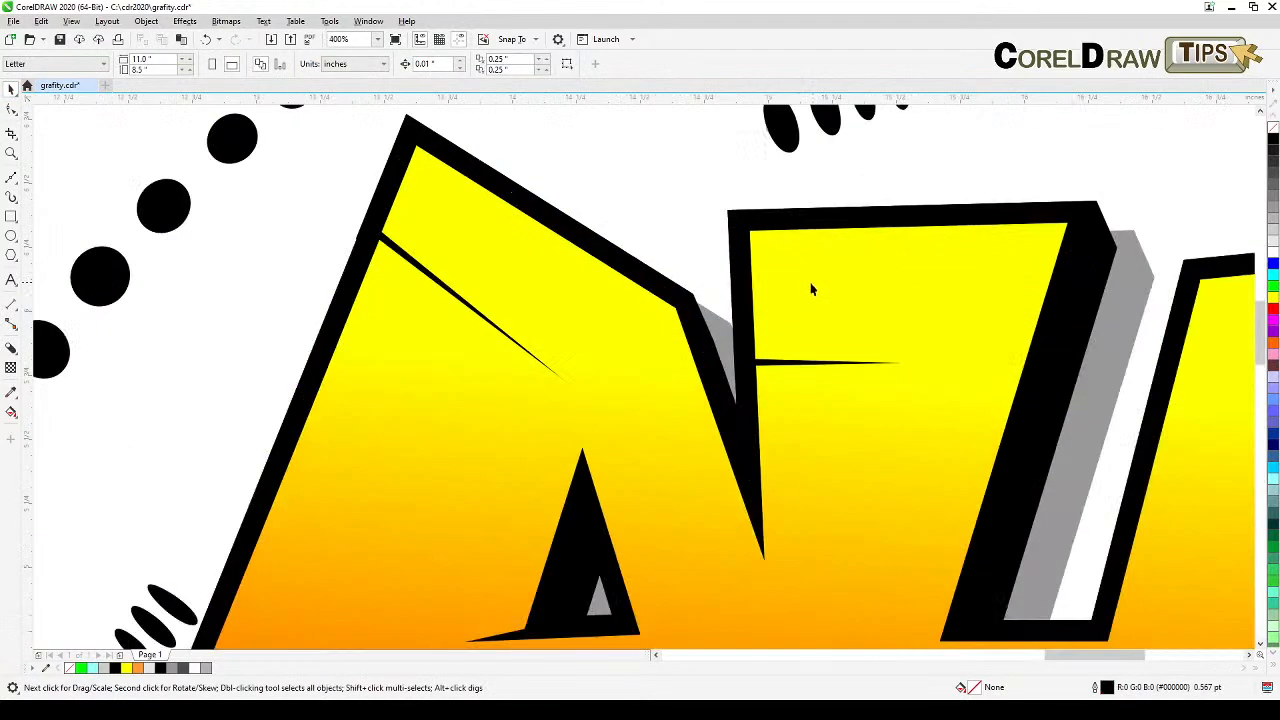
{"action": "left_click", "coordinate": [10, 177]}
{"action": "left_click", "coordinate": [851, 243]}
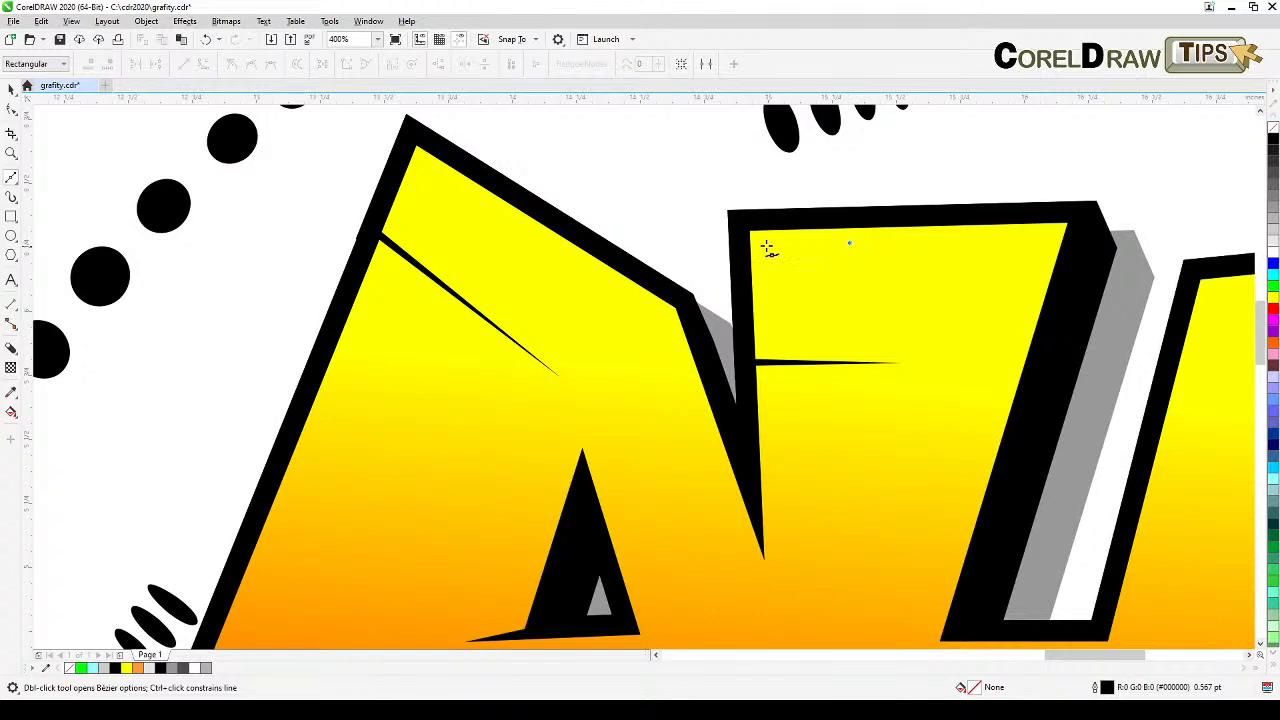
{"action": "double_click", "coordinate": [765, 246]}
{"action": "double_click", "coordinate": [787, 285]}
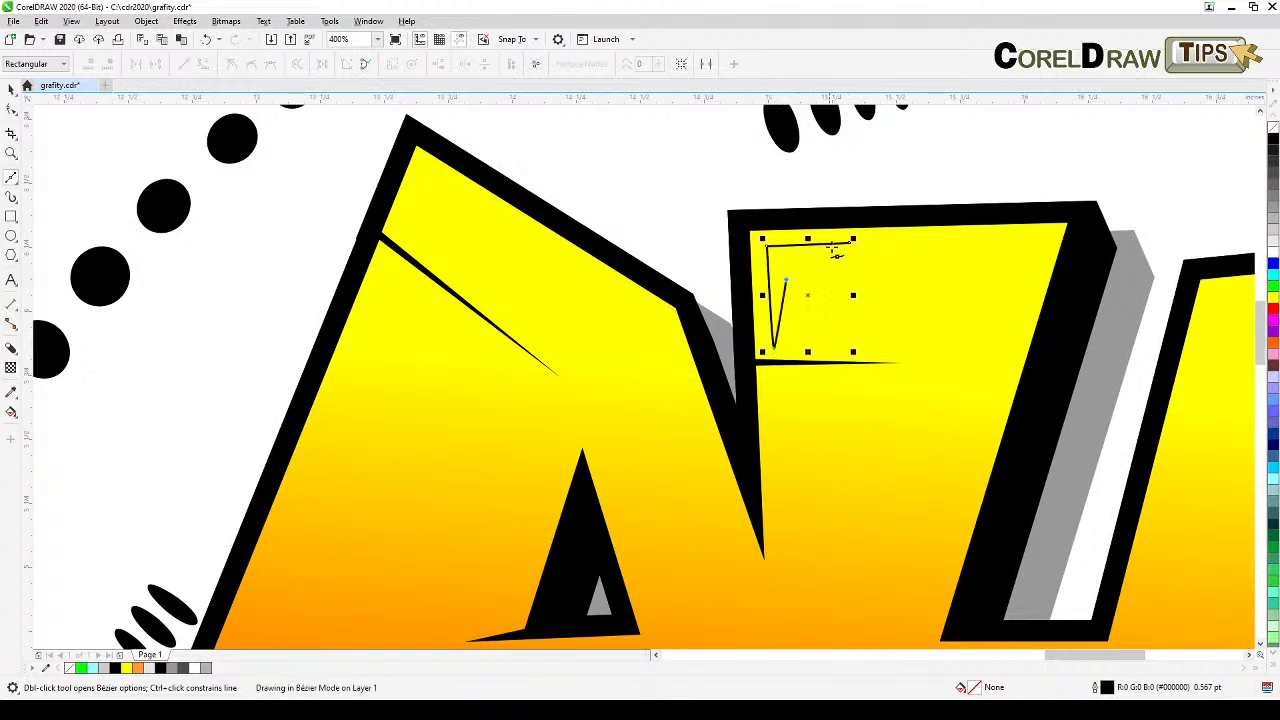
{"action": "left_click", "coordinate": [853, 243]}
{"action": "key", "text": "space"}
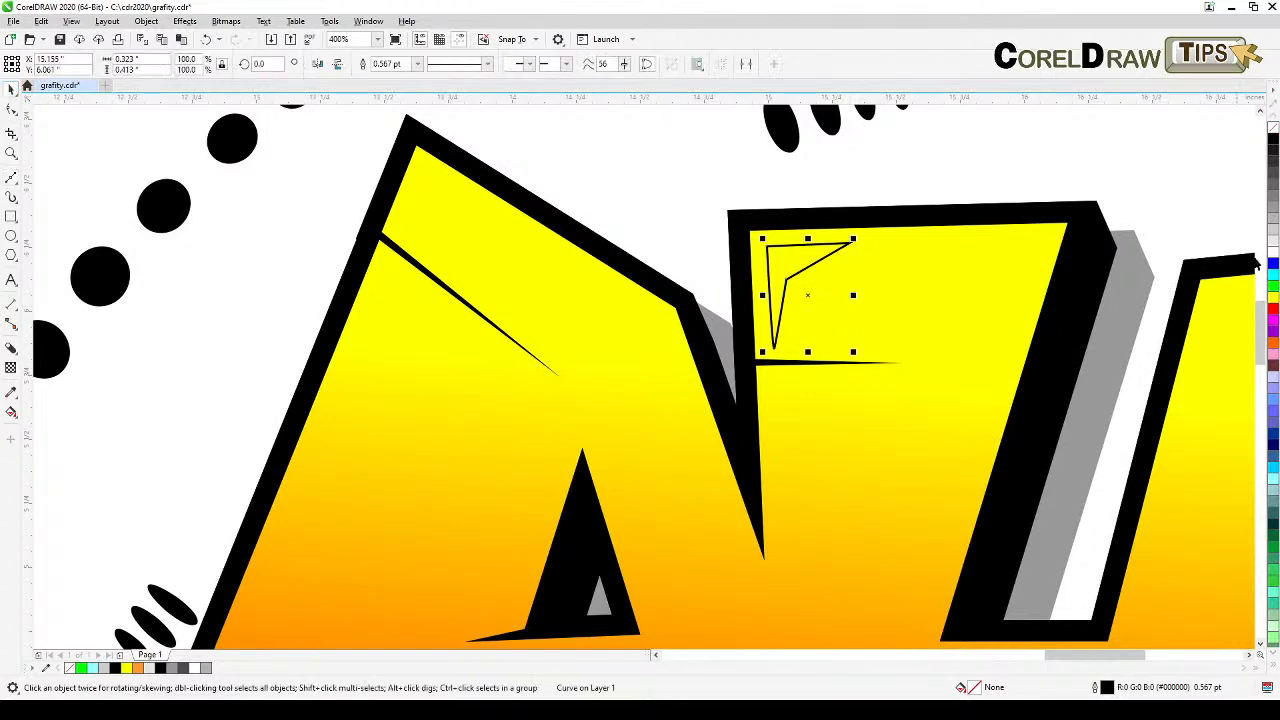
{"action": "left_click", "coordinate": [1274, 260]}
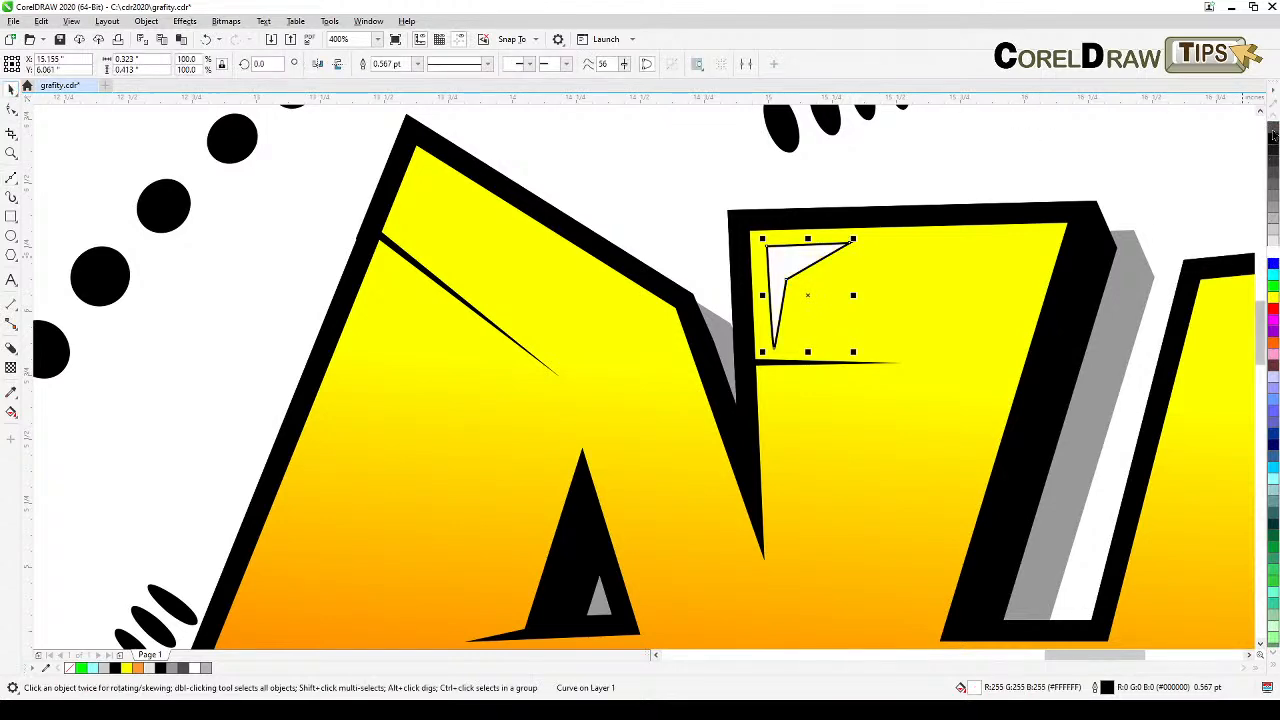
{"action": "right_click", "coordinate": [1273, 128]}
{"action": "scroll", "coordinate": [927, 202], "scroll_direction": "down", "scroll_amount": 2}
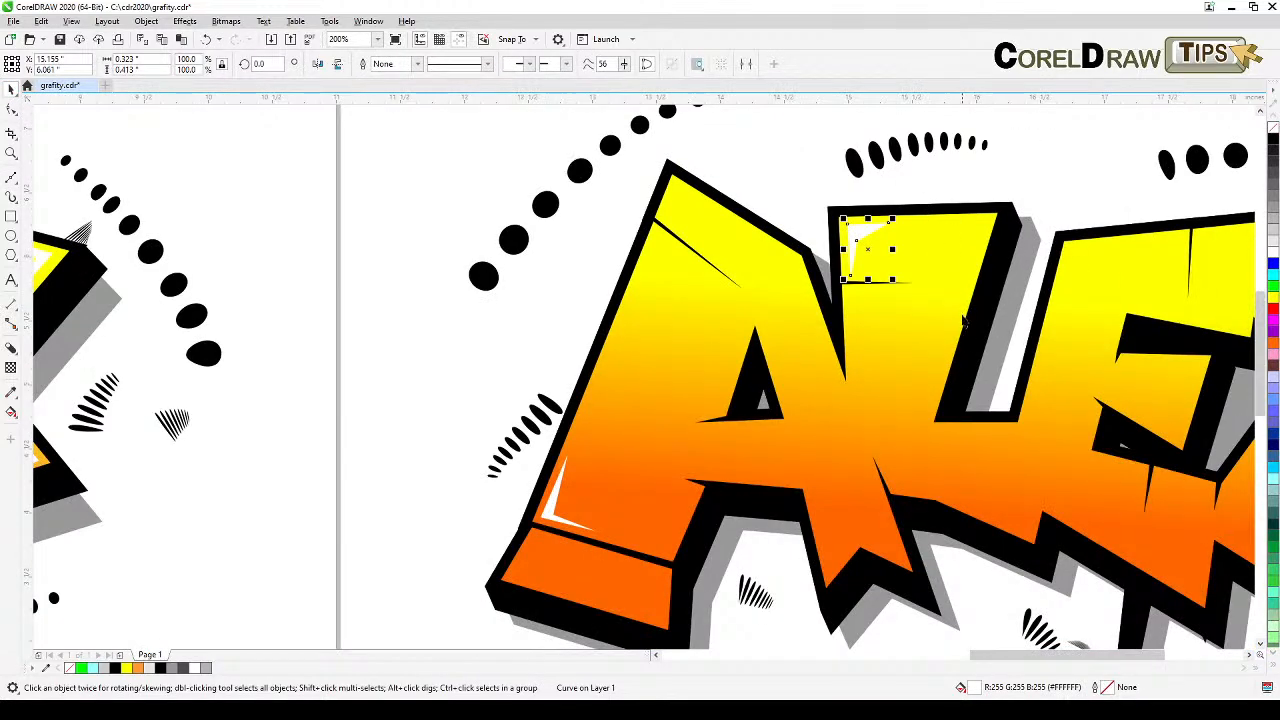
{"action": "left_click", "coordinate": [1020, 157]}
Draw a four-point angular highlight inside the lower-right corner of the L's foot, filled white without an outline
{"action": "left_click_drag", "start_coordinate": [1038, 462], "coordinate": [847, 449]}
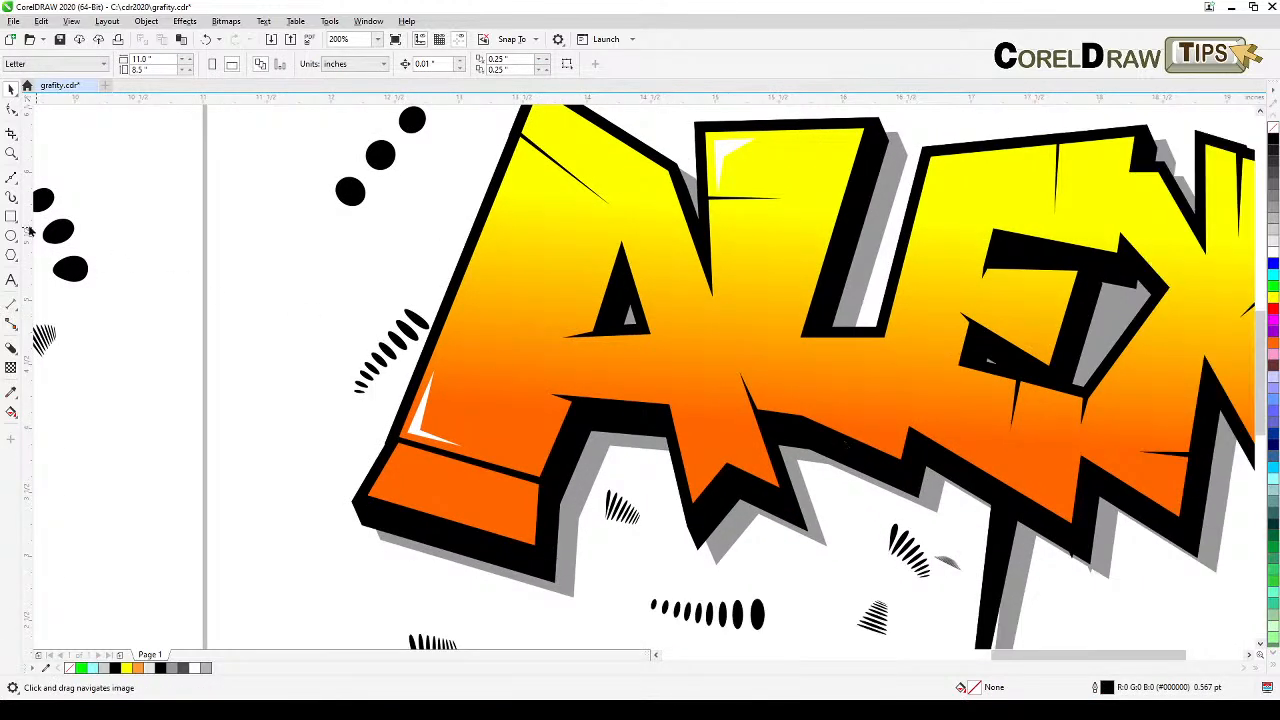
{"action": "left_click", "coordinate": [11, 177]}
{"action": "left_click", "coordinate": [838, 416]}
{"action": "left_click", "coordinate": [898, 452]}
{"action": "left_click", "coordinate": [912, 365]}
{"action": "left_click", "coordinate": [889, 426]}
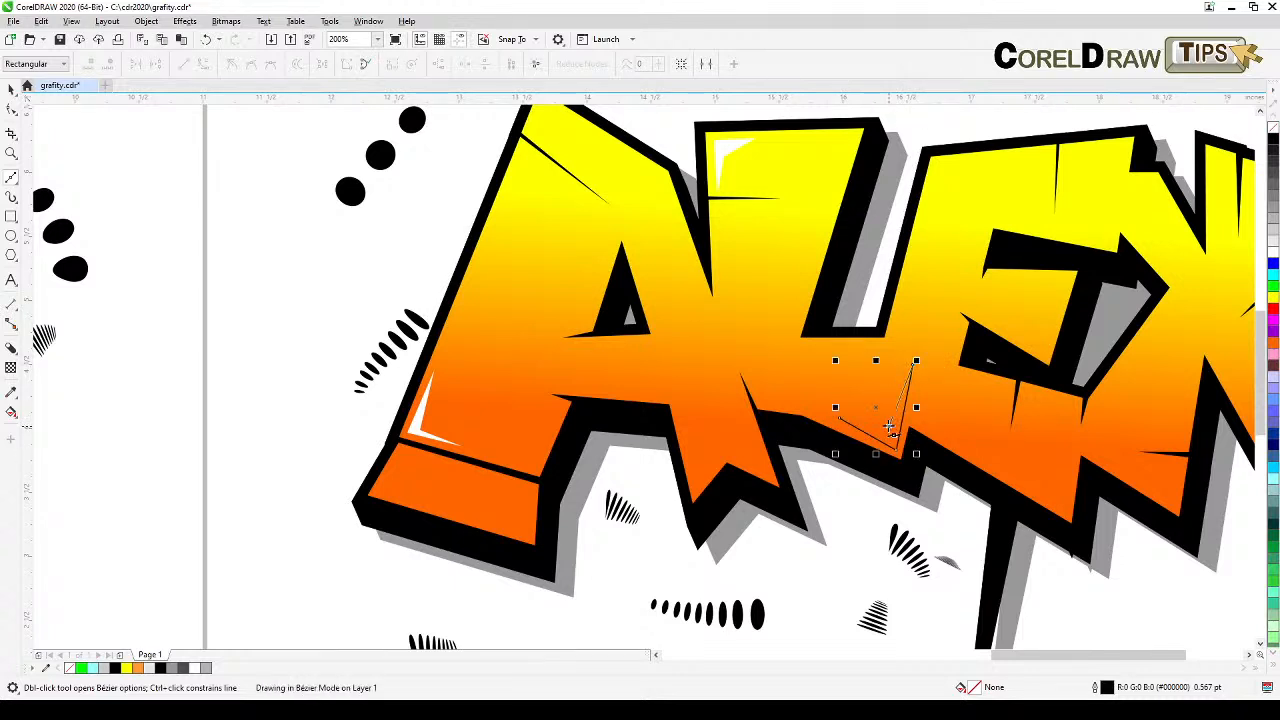
{"action": "left_click", "coordinate": [838, 416]}
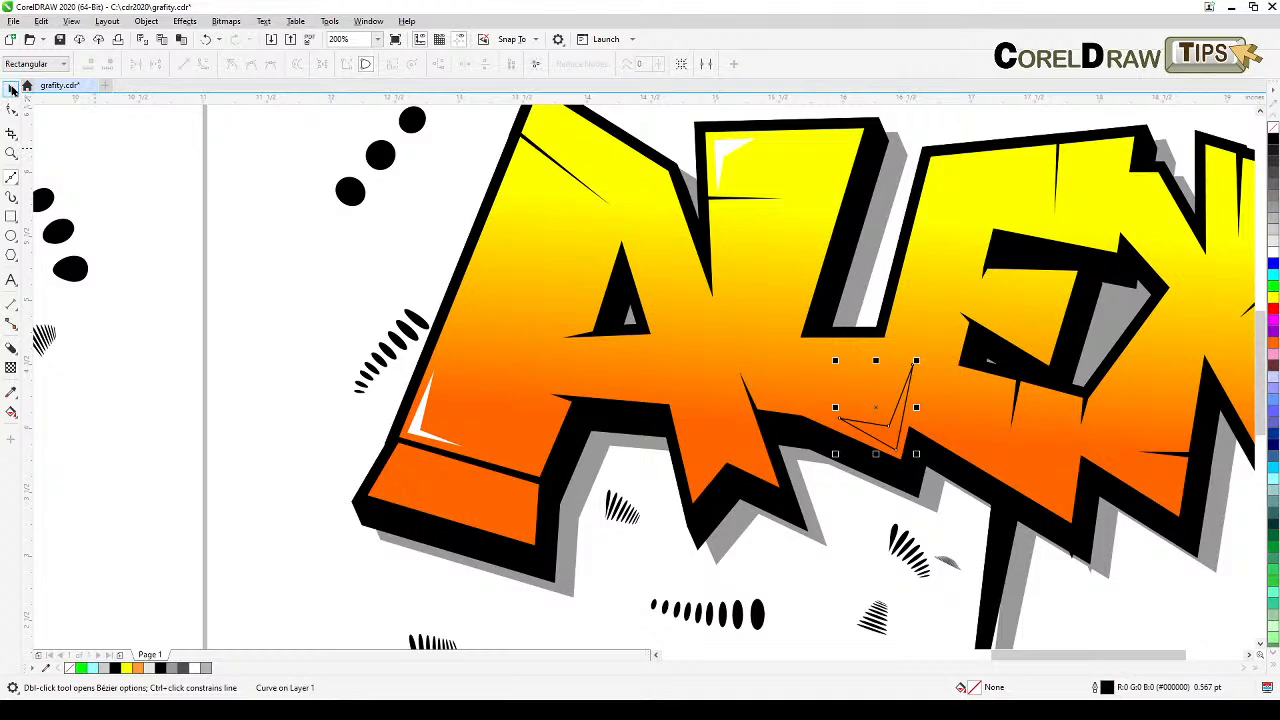
{"action": "left_click", "coordinate": [12, 89]}
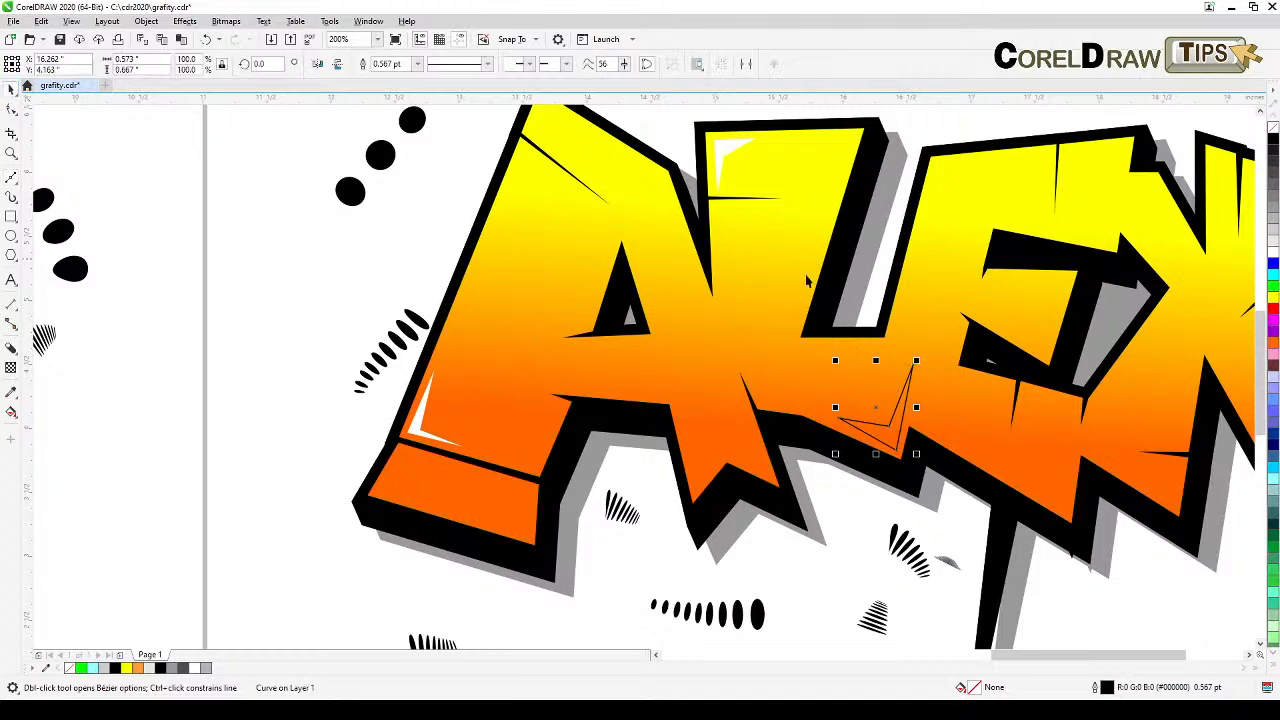
{"action": "left_click", "coordinate": [1272, 252]}
{"action": "right_click", "coordinate": [1273, 128]}
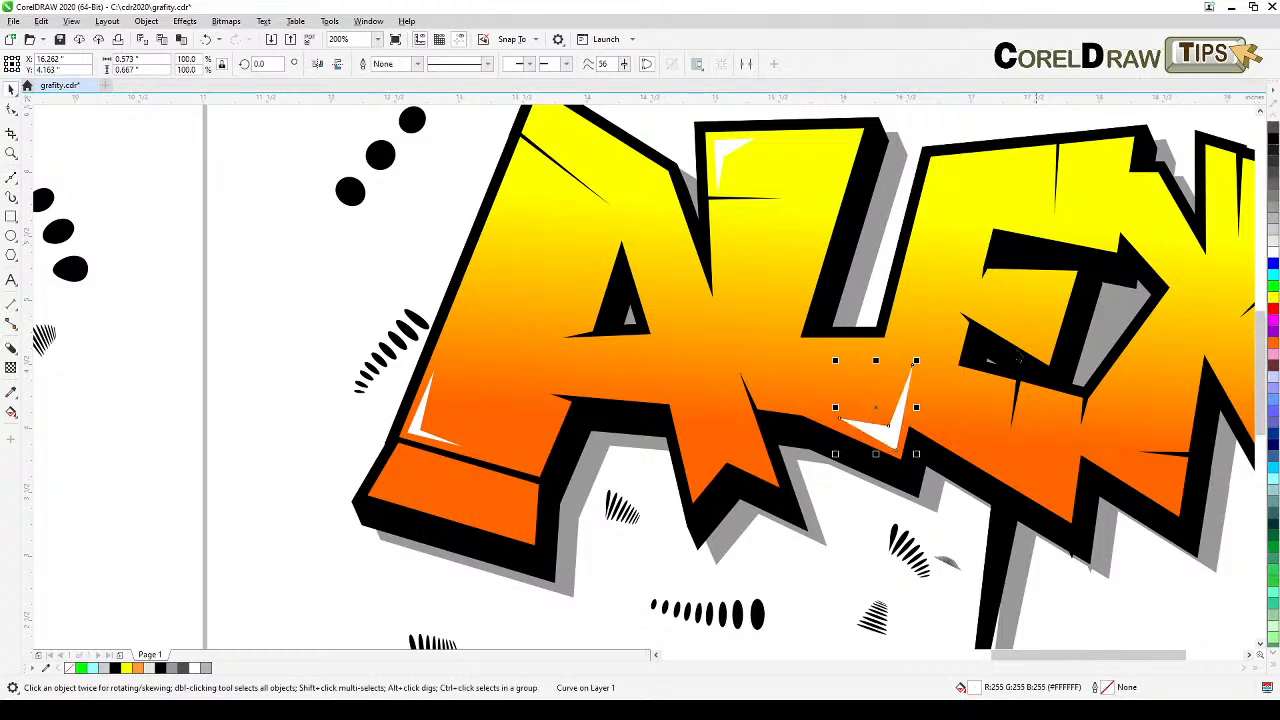
Draw a four-point arrow-shaped highlight at the end of the X's lower-right leg, filled white without an outline
{"action": "scroll", "coordinate": [1004, 388], "scroll_direction": "down", "scroll_amount": 1}
{"action": "left_click_drag", "start_coordinate": [1020, 400], "coordinate": [758, 451]}
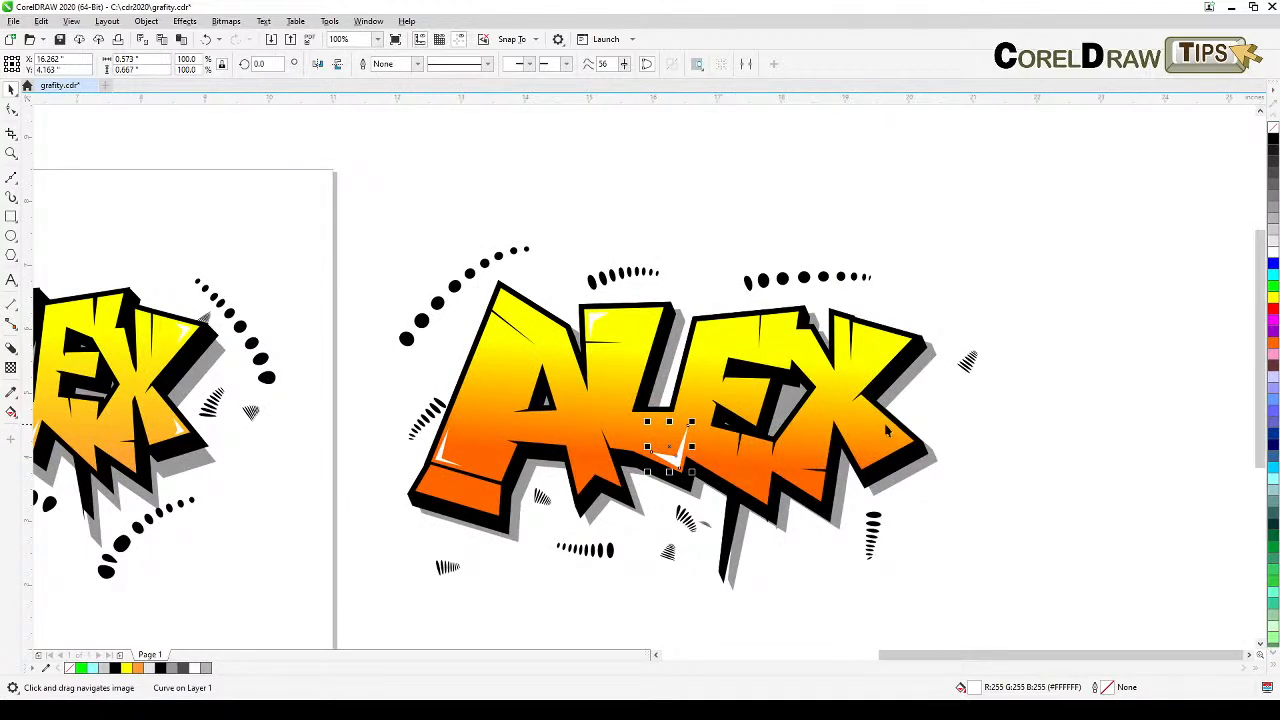
{"action": "scroll", "coordinate": [887, 430], "scroll_direction": "up", "scroll_amount": 1}
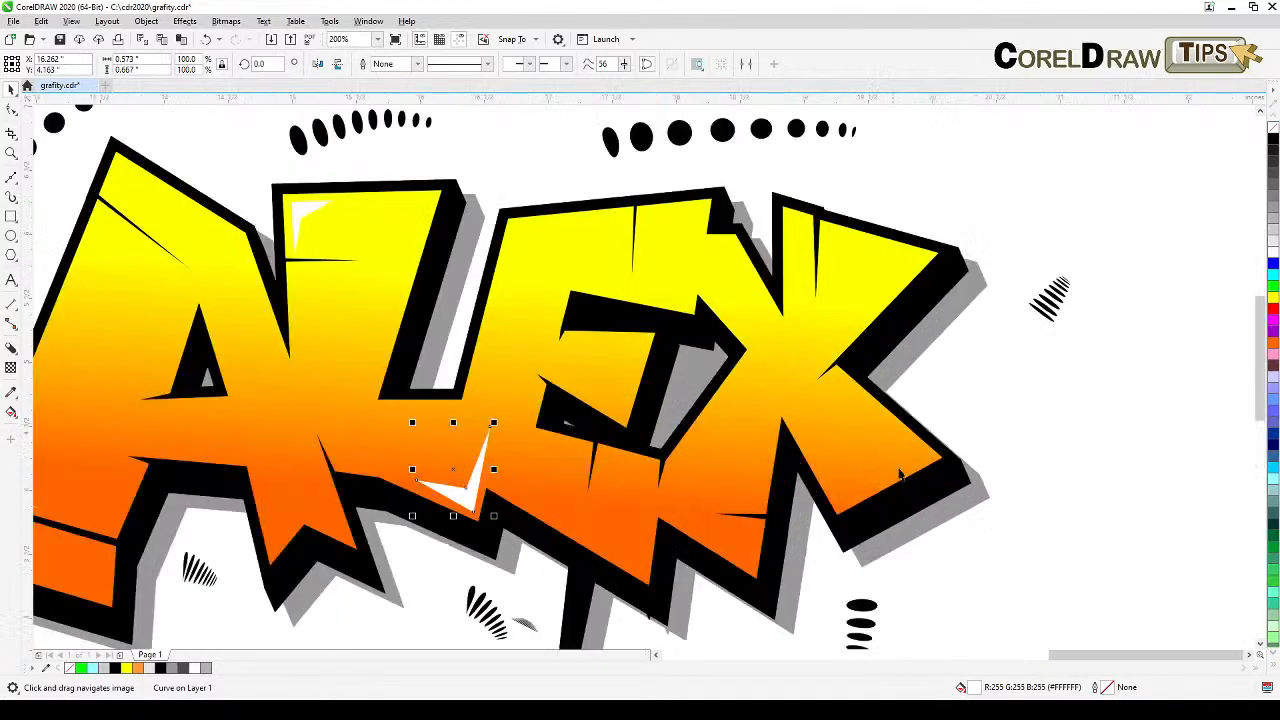
{"action": "left_click", "coordinate": [11, 177]}
{"action": "left_click", "coordinate": [884, 424]}
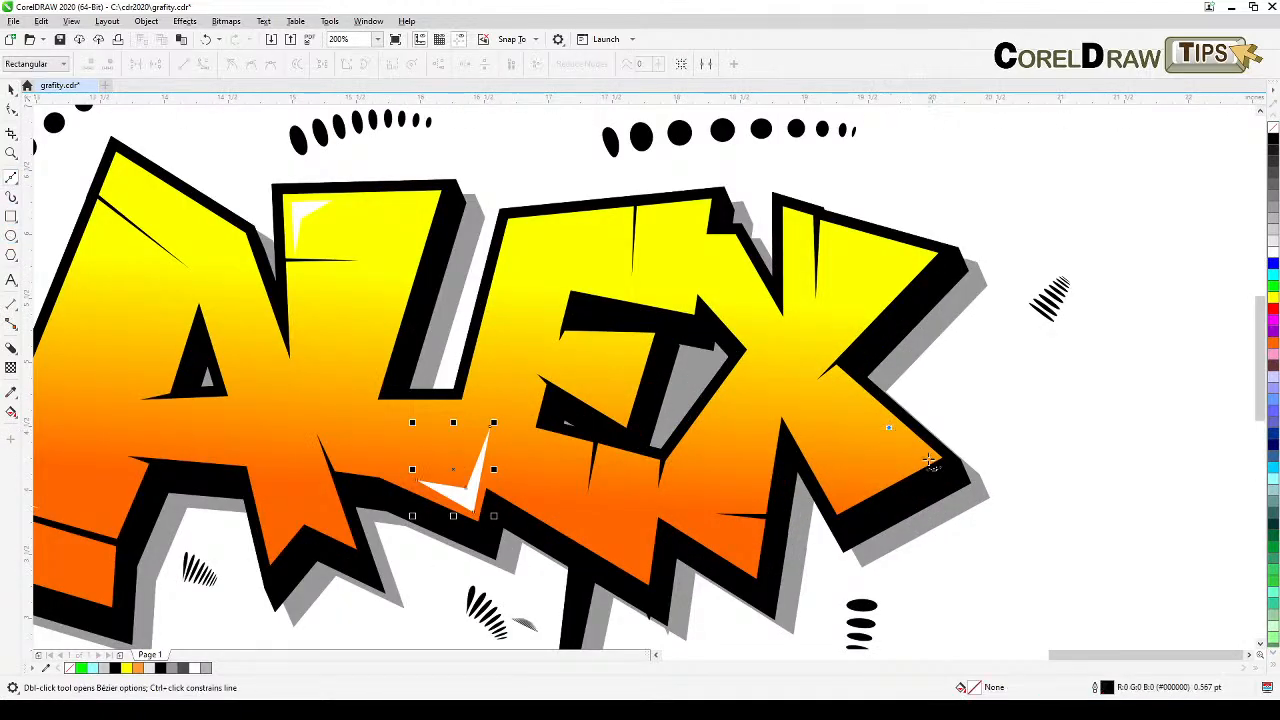
{"action": "left_click", "coordinate": [930, 456]}
{"action": "left_click", "coordinate": [872, 486]}
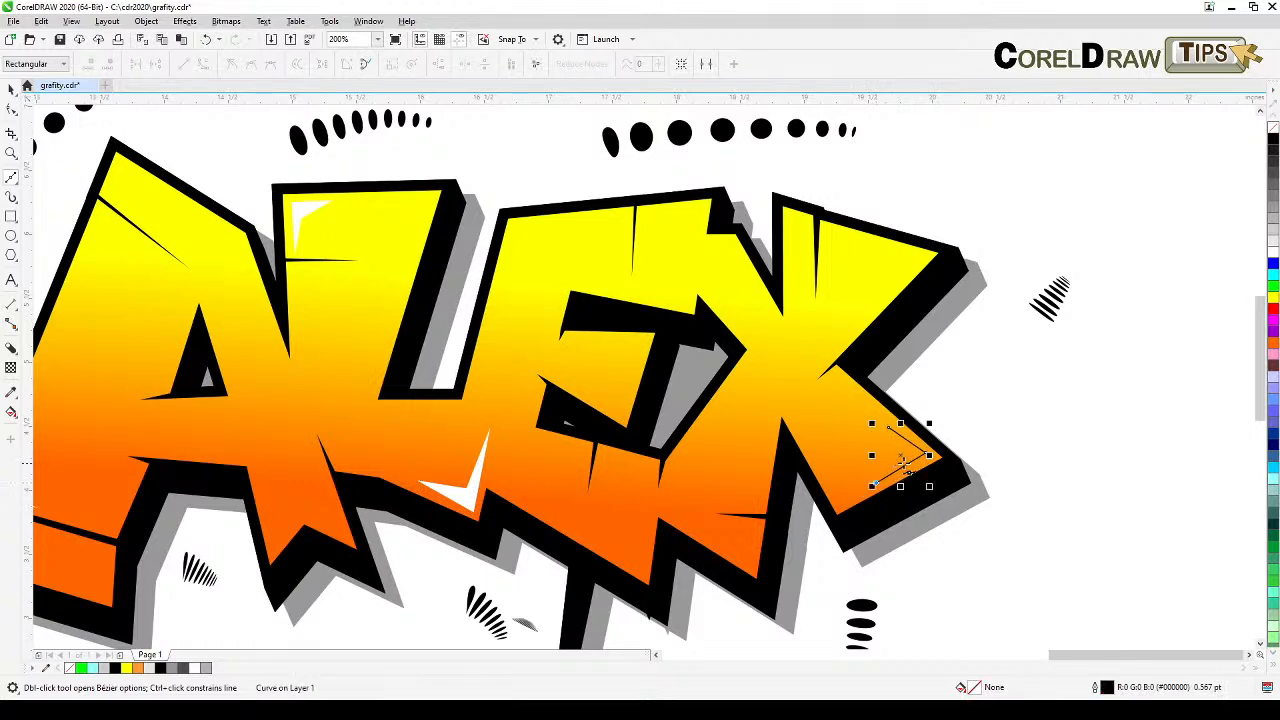
{"action": "left_click", "coordinate": [908, 455]}
{"action": "left_click", "coordinate": [888, 427]}
{"action": "left_click", "coordinate": [11, 89]}
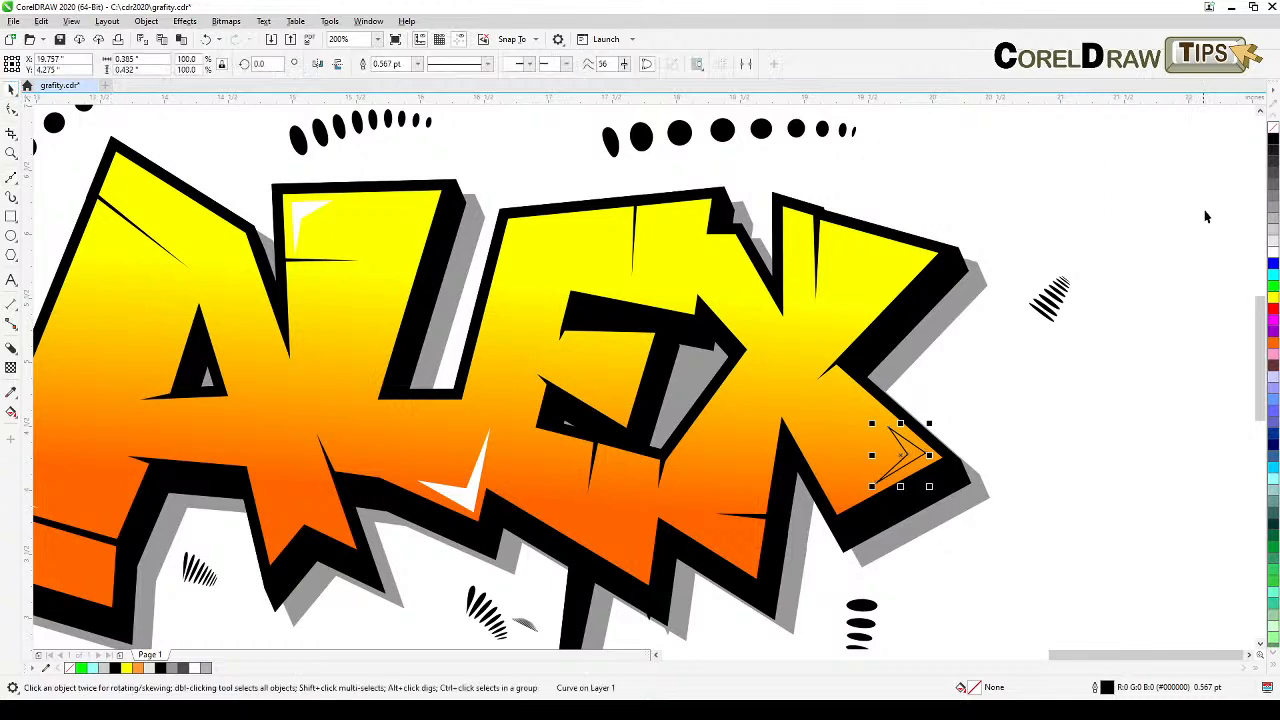
{"action": "left_click", "coordinate": [1273, 254]}
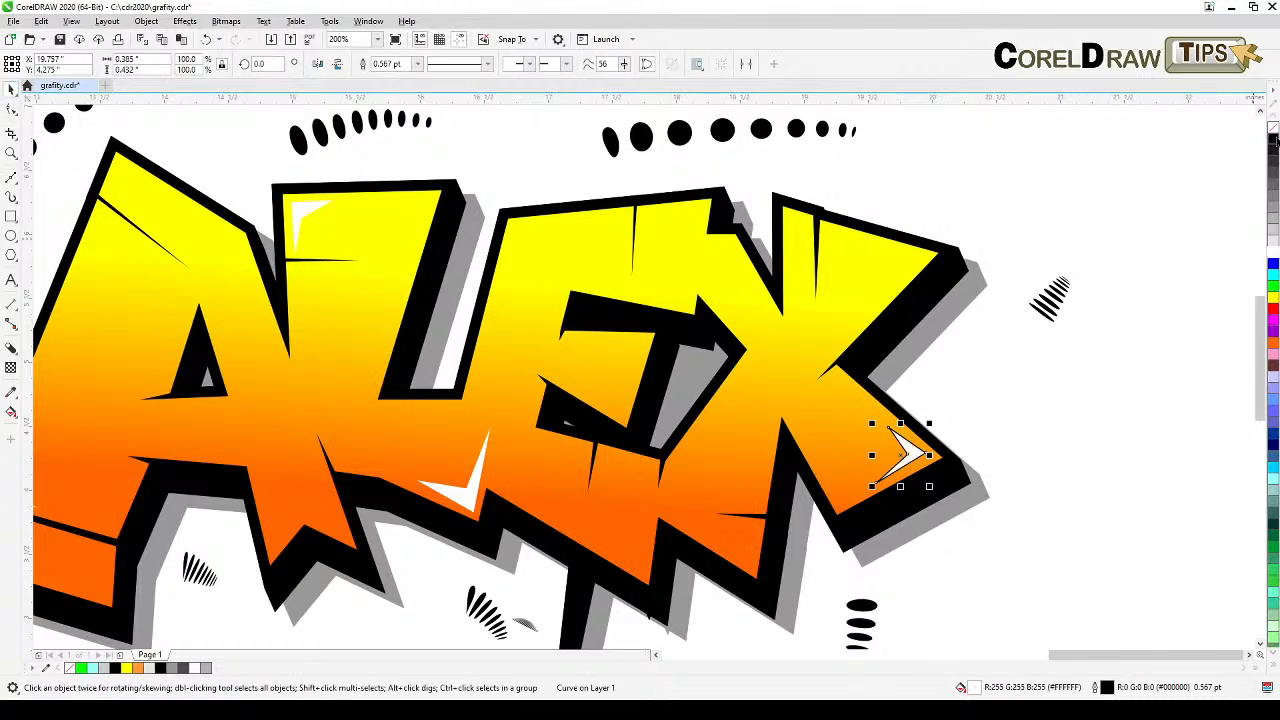
{"action": "left_click", "coordinate": [1040, 335]}
{"action": "scroll", "coordinate": [1040, 340], "scroll_direction": "down", "scroll_amount": 3}
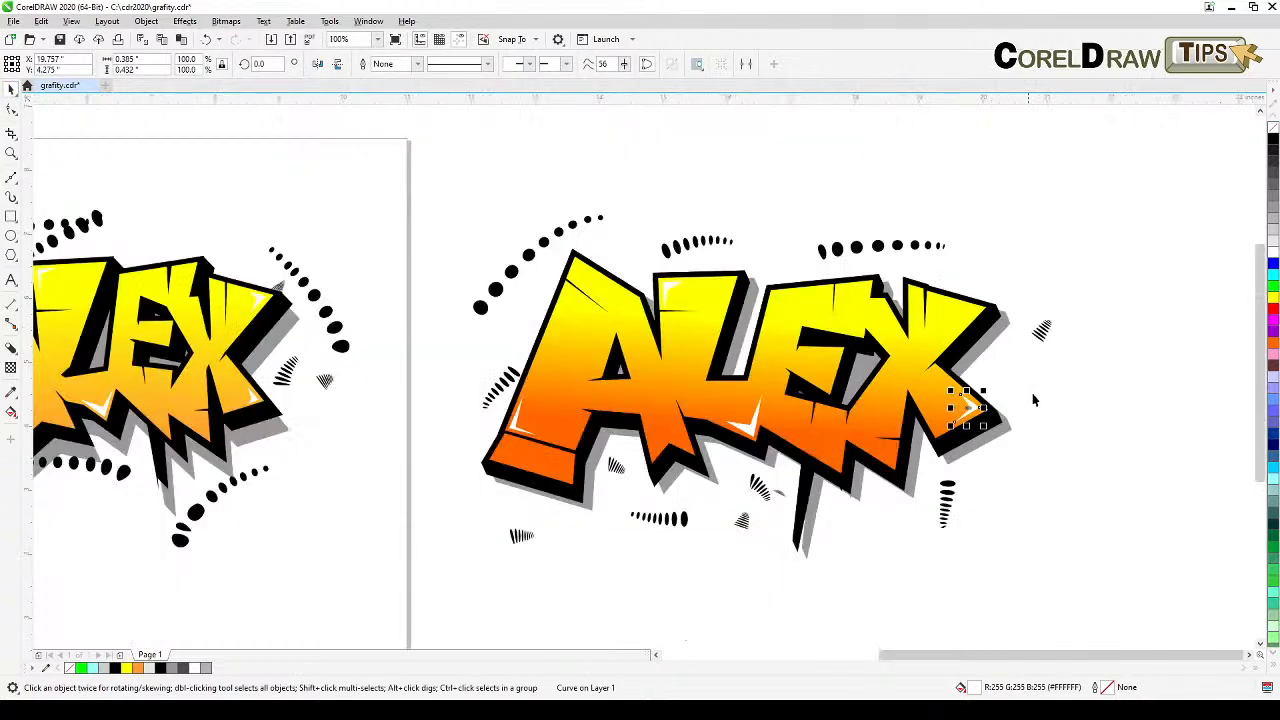
Examine the whole lettering beside the finished example, then its lower edge and highlights up close
{"action": "left_click_drag", "start_coordinate": [782, 487], "coordinate": [905, 486]}
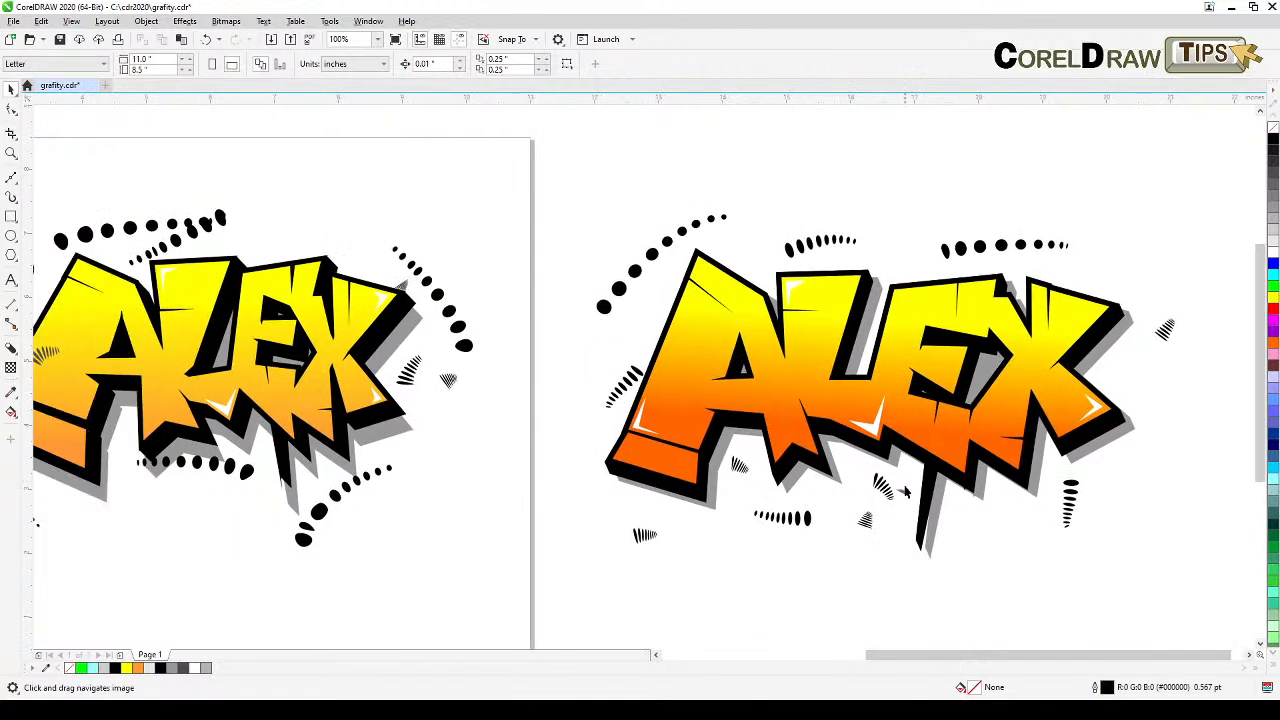
{"action": "scroll", "coordinate": [905, 494], "scroll_direction": "down", "scroll_amount": 1}
{"action": "scroll", "coordinate": [905, 494], "scroll_direction": "up", "scroll_amount": 1}
{"action": "left_click_drag", "start_coordinate": [952, 494], "coordinate": [760, 495]}
{"action": "scroll", "coordinate": [605, 511], "scroll_direction": "up", "scroll_amount": 1}
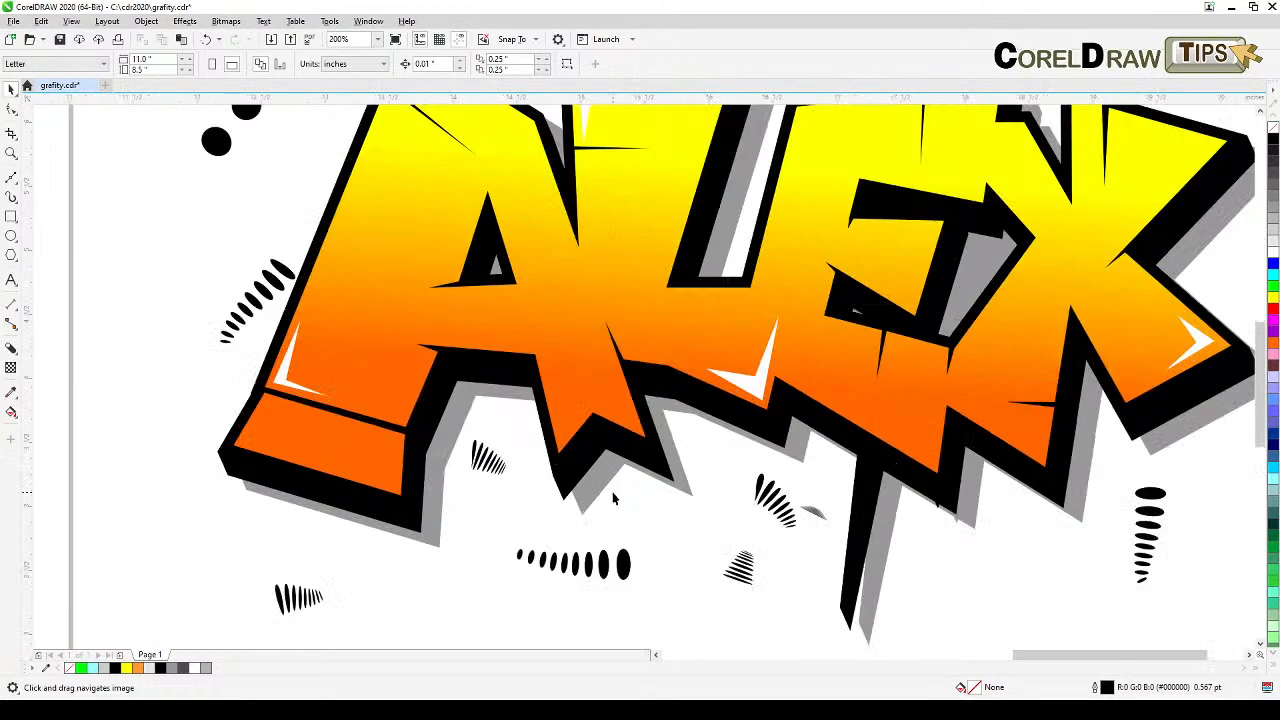
{"action": "scroll", "coordinate": [605, 511], "scroll_direction": "down", "scroll_amount": 1}
{"action": "scroll", "coordinate": [606, 528], "scroll_direction": "up", "scroll_amount": 1}
{"action": "left_click_drag", "start_coordinate": [604, 417], "coordinate": [543, 508]}
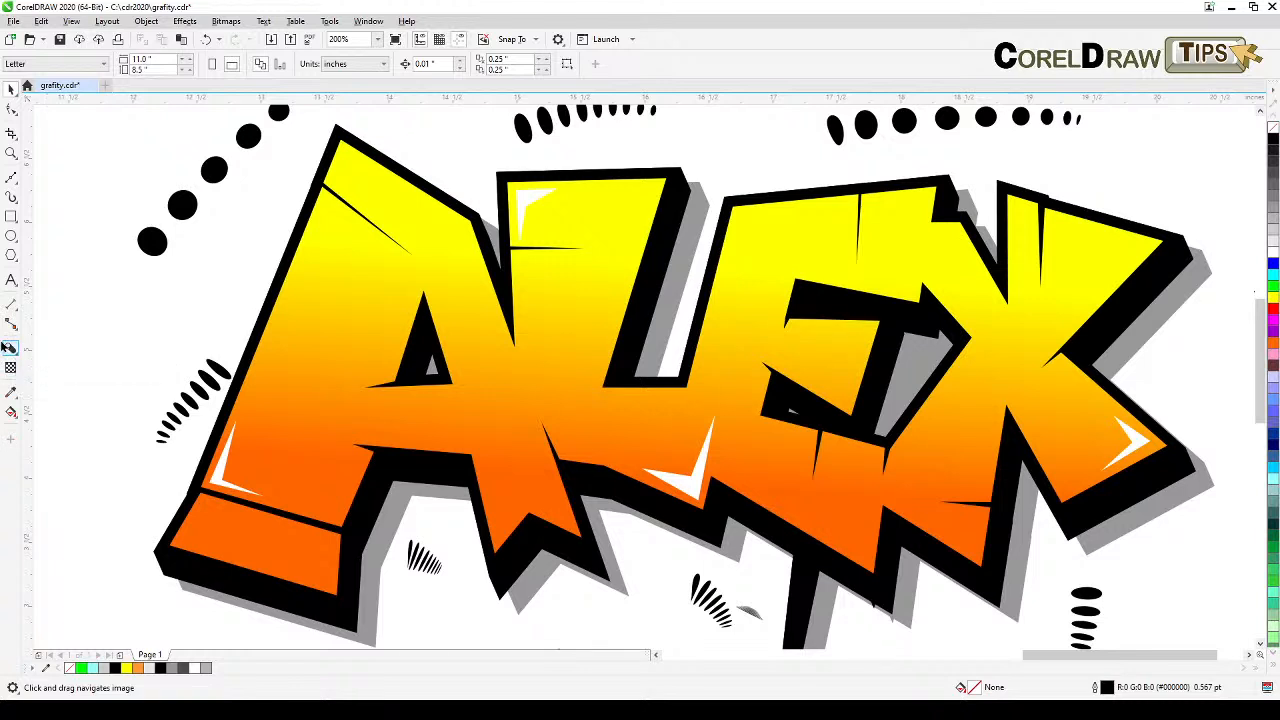
Reshape the A's left foot by lowering its bottom-right corner node slightly and pulling its outer left corner node outward
{"action": "left_click", "coordinate": [445, 258]}
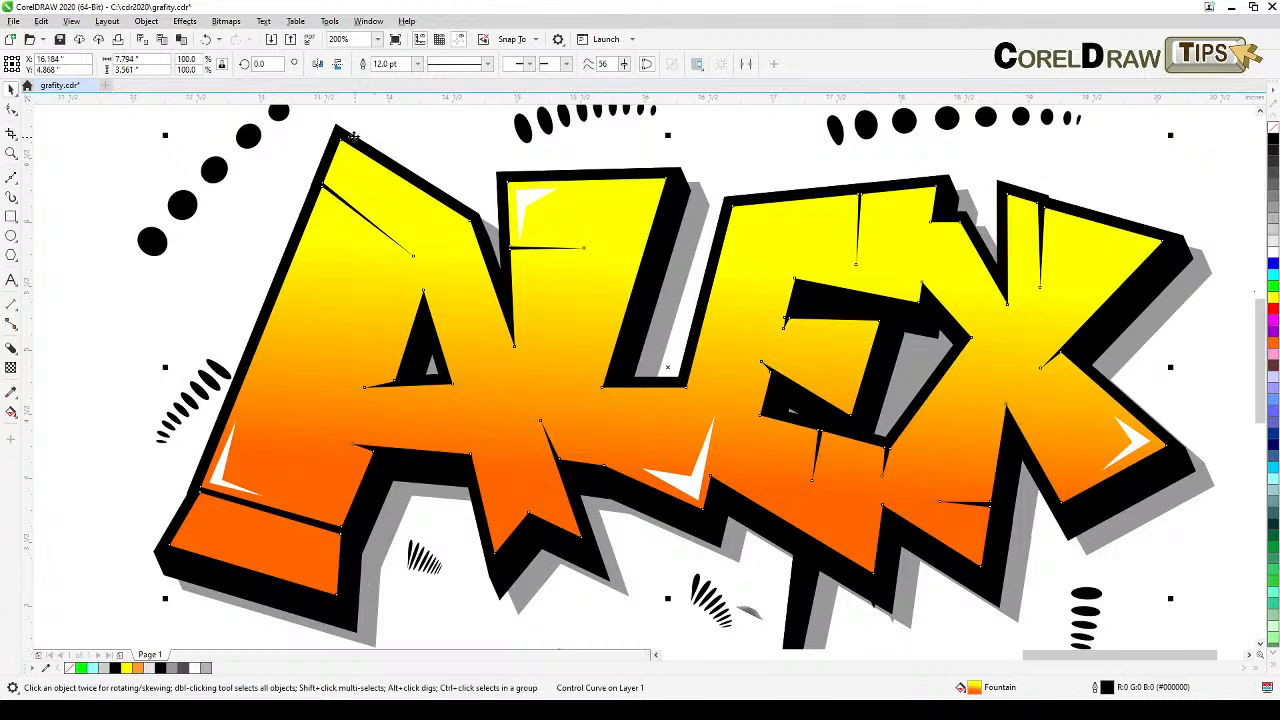
{"action": "left_click_drag", "start_coordinate": [350, 598], "coordinate": [451, 540]}
{"action": "scroll", "coordinate": [388, 530], "scroll_direction": "up", "scroll_amount": 1}
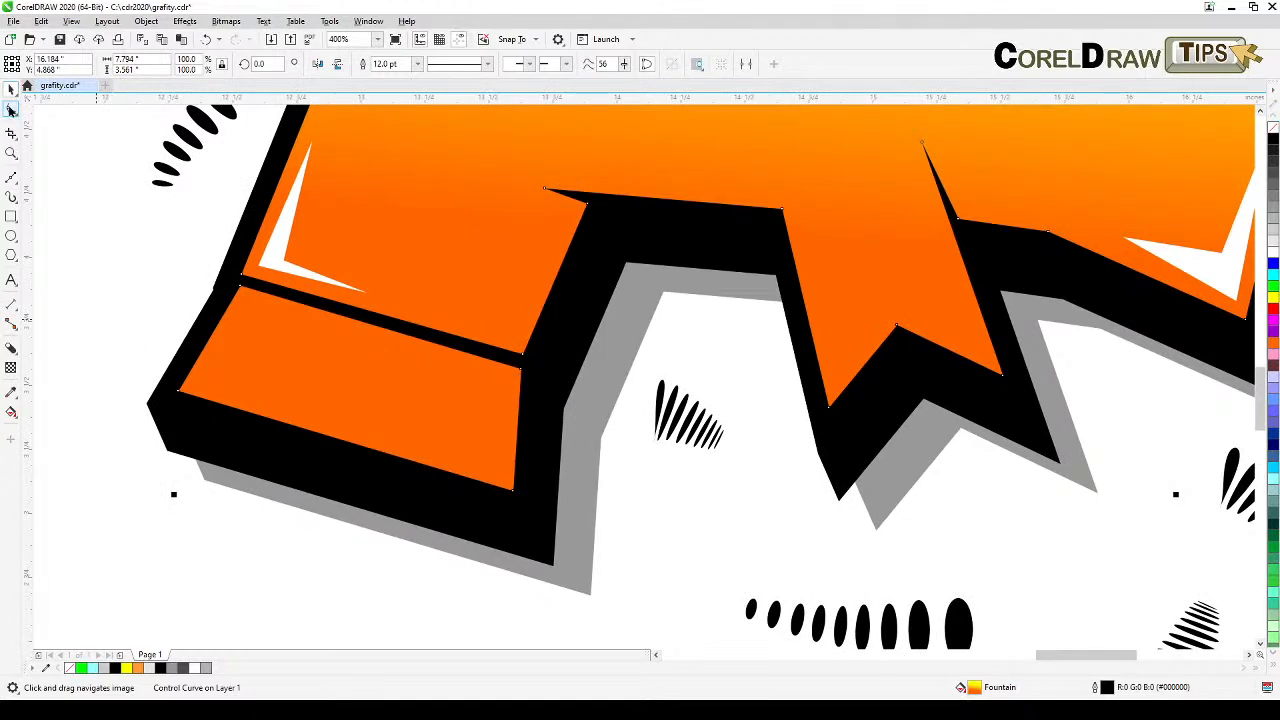
{"action": "left_click", "coordinate": [11, 109]}
{"action": "left_click_drag", "start_coordinate": [519, 497], "coordinate": [520, 521]}
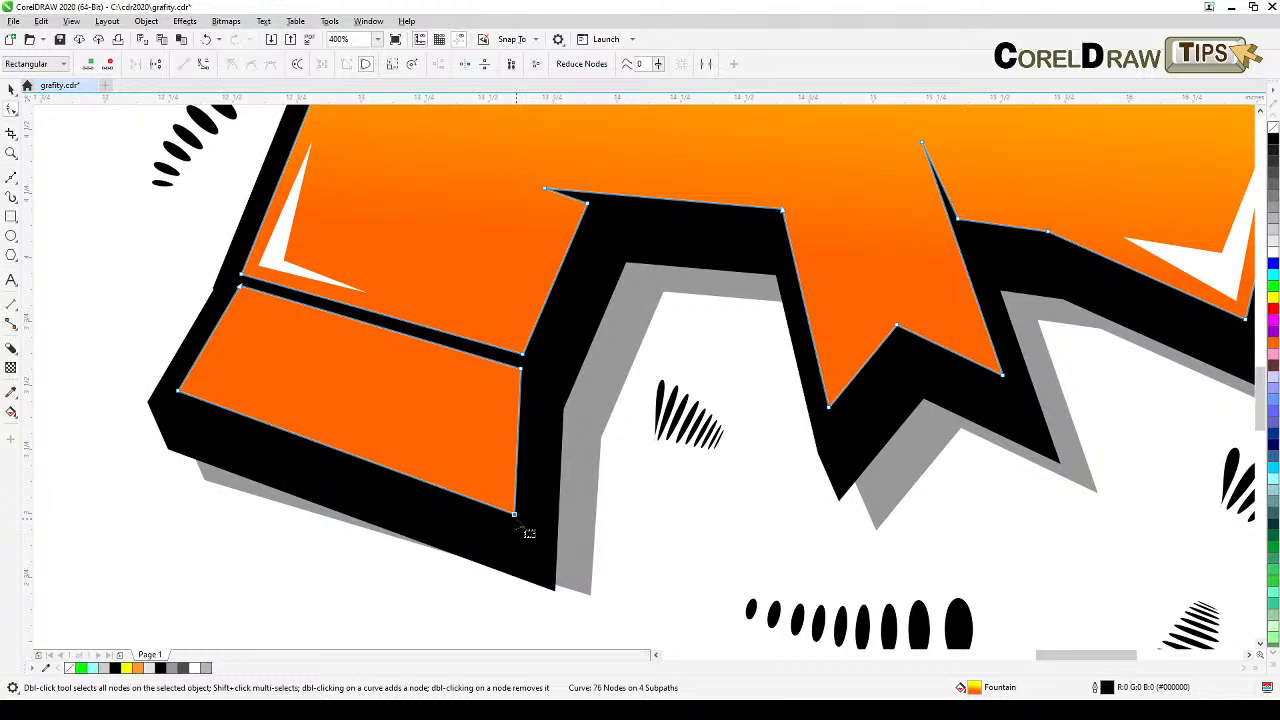
{"action": "left_click_drag", "start_coordinate": [520, 521], "coordinate": [519, 502]}
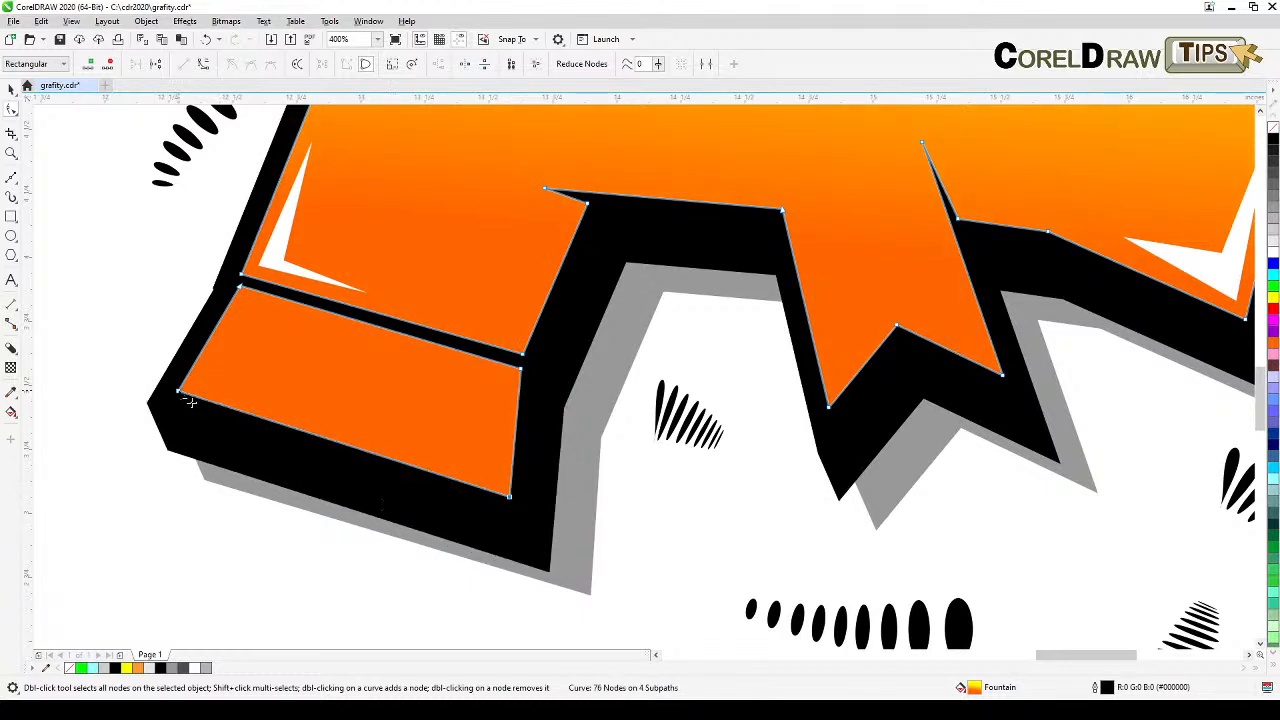
{"action": "left_click_drag", "start_coordinate": [180, 392], "coordinate": [150, 386]}
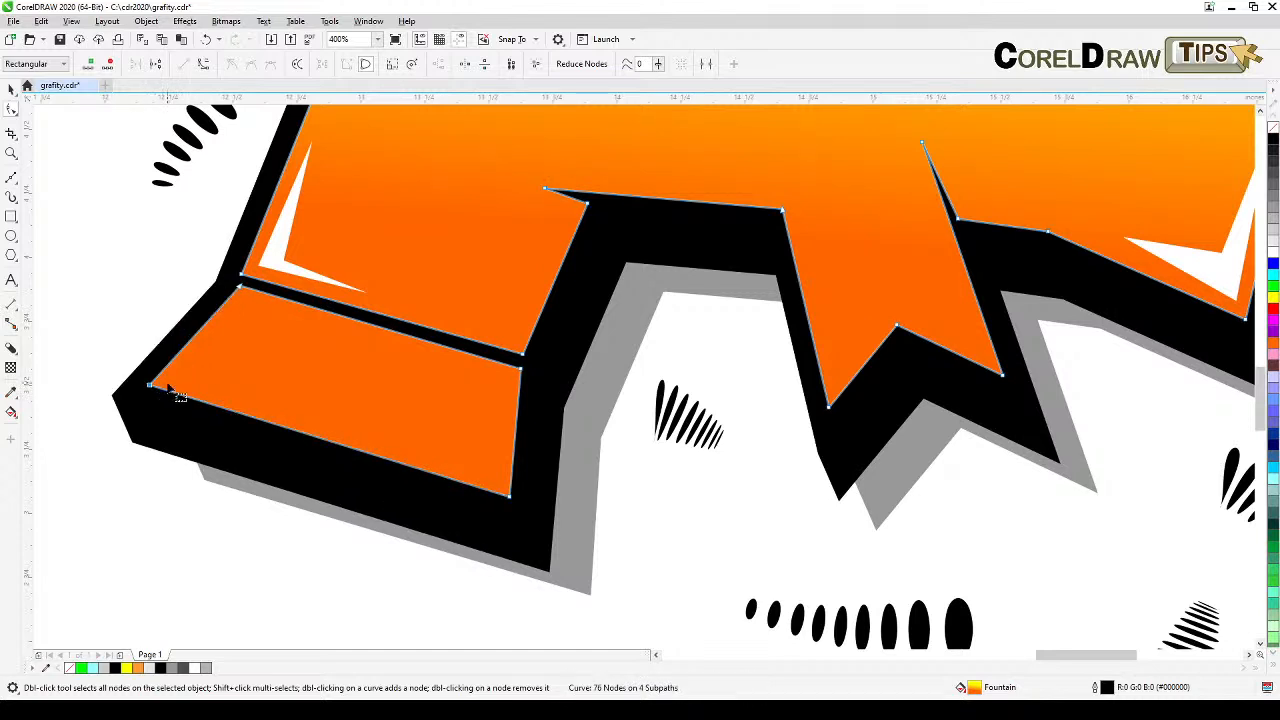
Narrow the black dividing line on the A's left leg by moving the foot's two upper corner nodes slightly upward
{"action": "scroll", "coordinate": [240, 287], "scroll_direction": "up", "scroll_amount": 2}
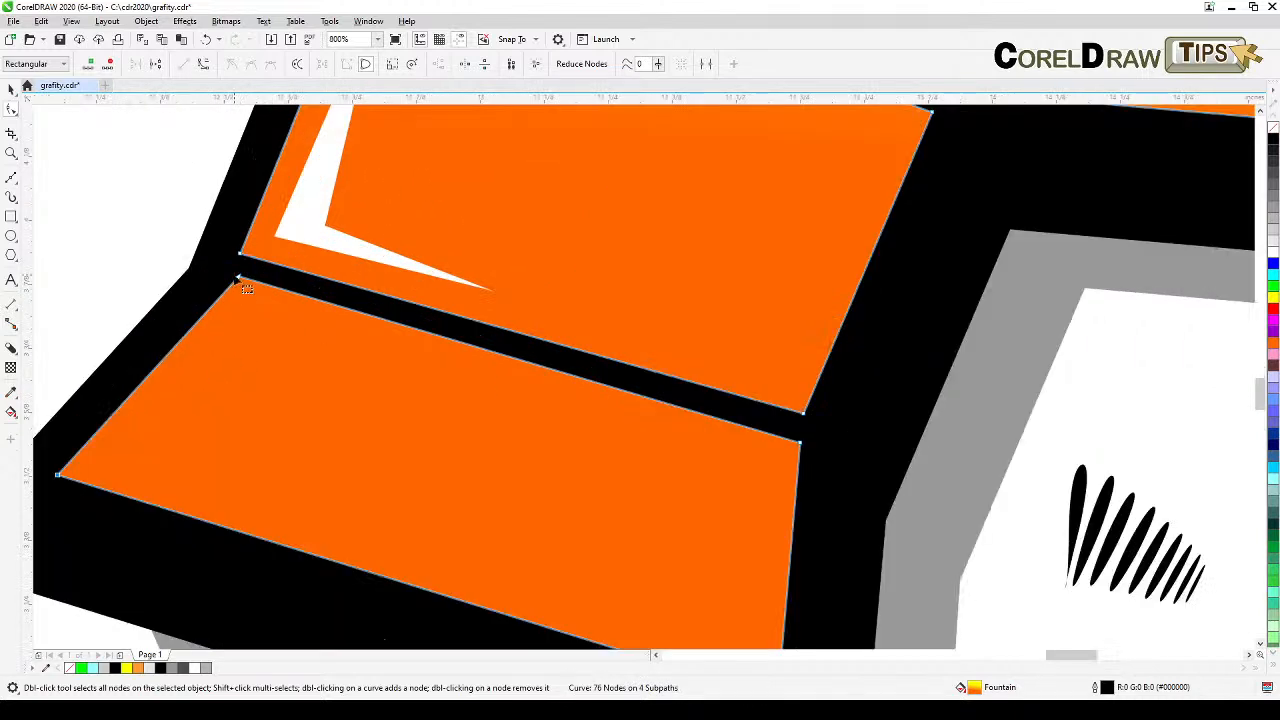
{"action": "left_click_drag", "start_coordinate": [239, 280], "coordinate": [233, 270]}
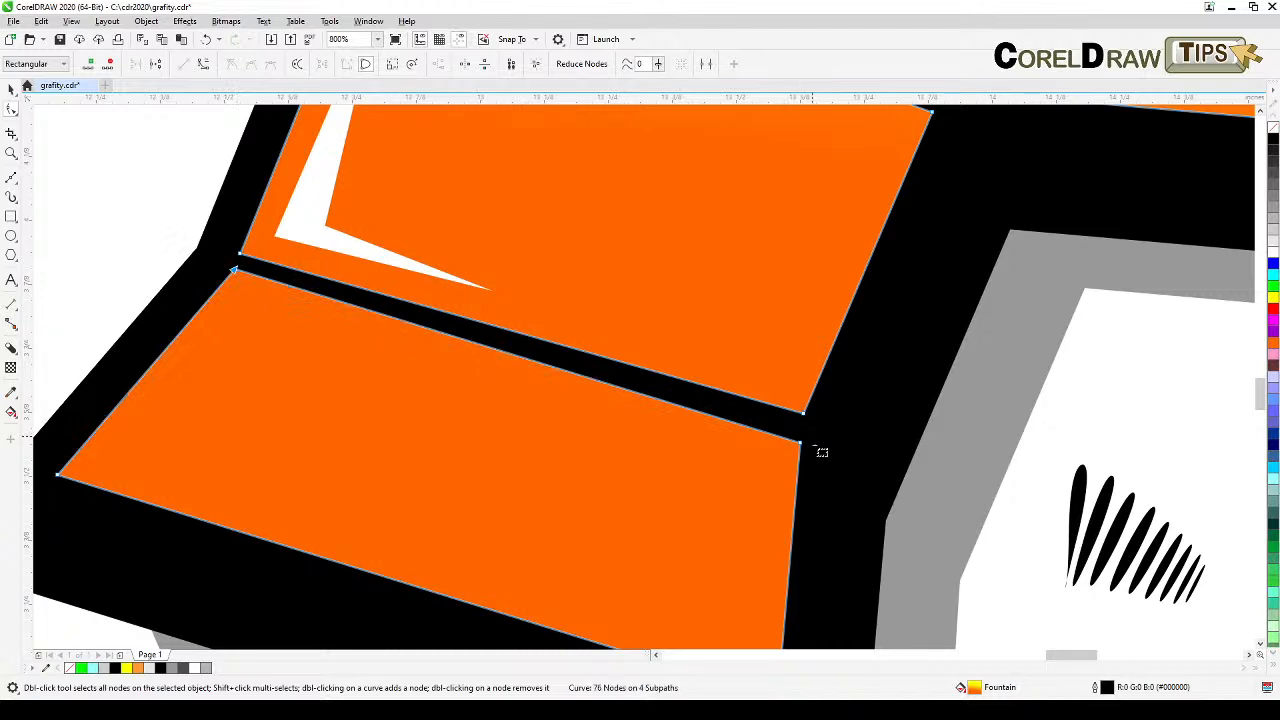
{"action": "left_click_drag", "start_coordinate": [804, 447], "coordinate": [805, 441]}
{"action": "scroll", "coordinate": [805, 441], "scroll_direction": "down", "scroll_amount": 2}
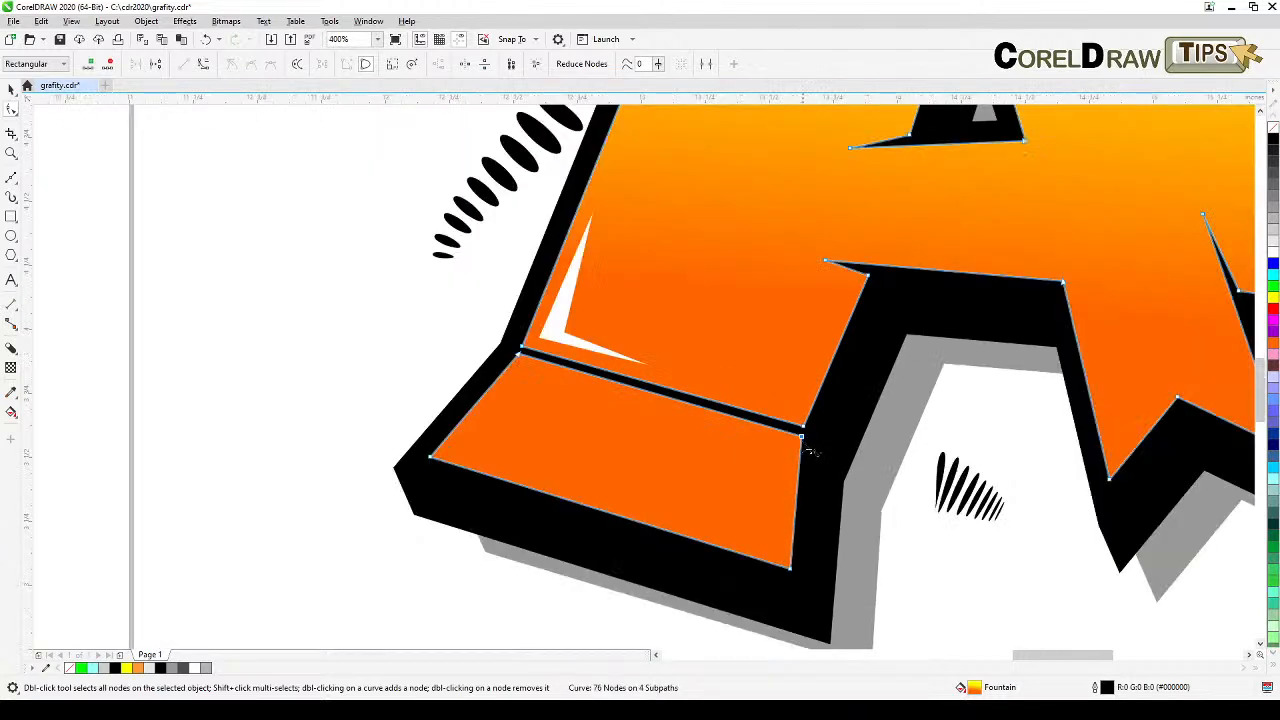
Extend the A's right foot by moving its left tip node down and outward and its right tip node farther right
{"action": "scroll", "coordinate": [1003, 470], "scroll_direction": "up", "scroll_amount": 2}
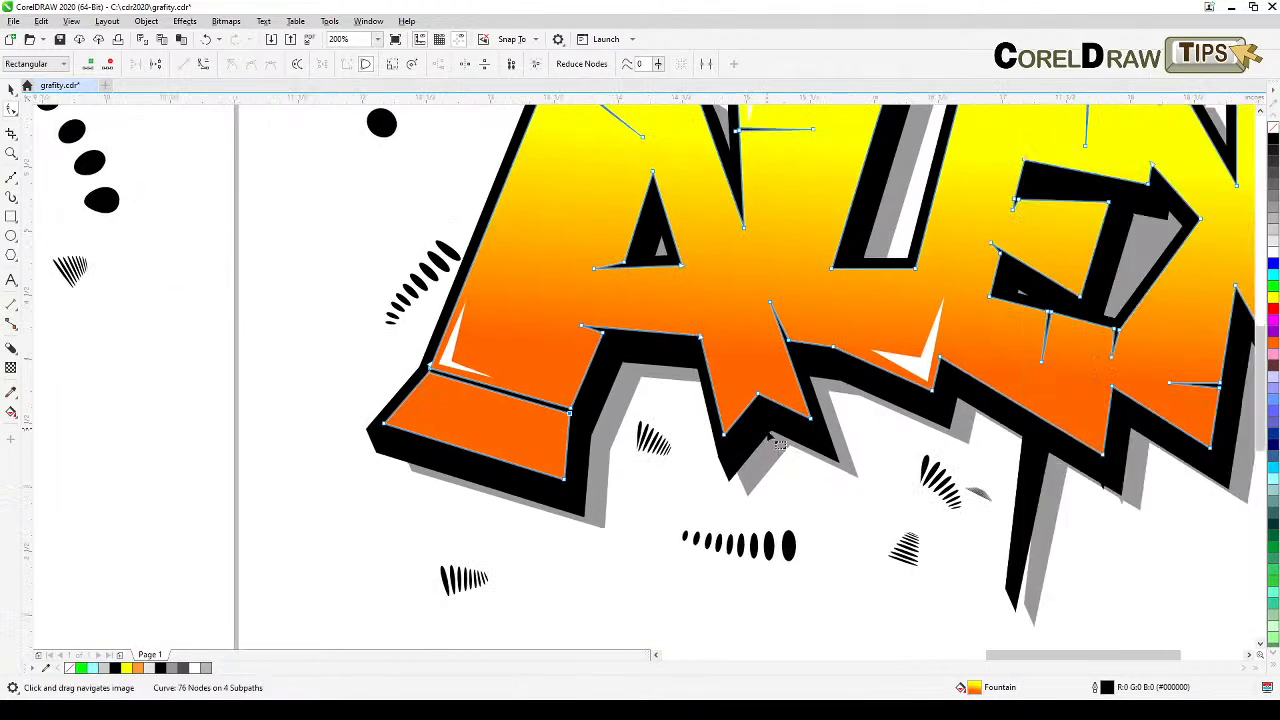
{"action": "left_click_drag", "start_coordinate": [771, 443], "coordinate": [644, 451]}
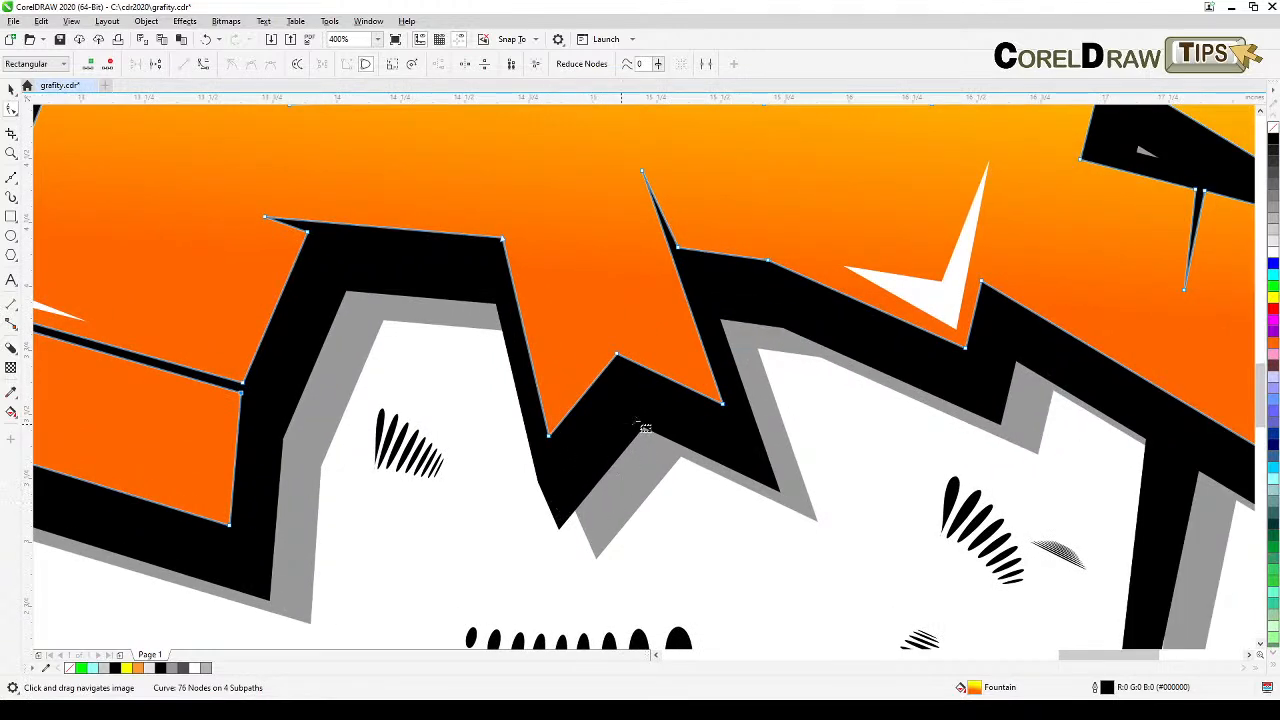
{"action": "left_click_drag", "start_coordinate": [550, 440], "coordinate": [525, 467]}
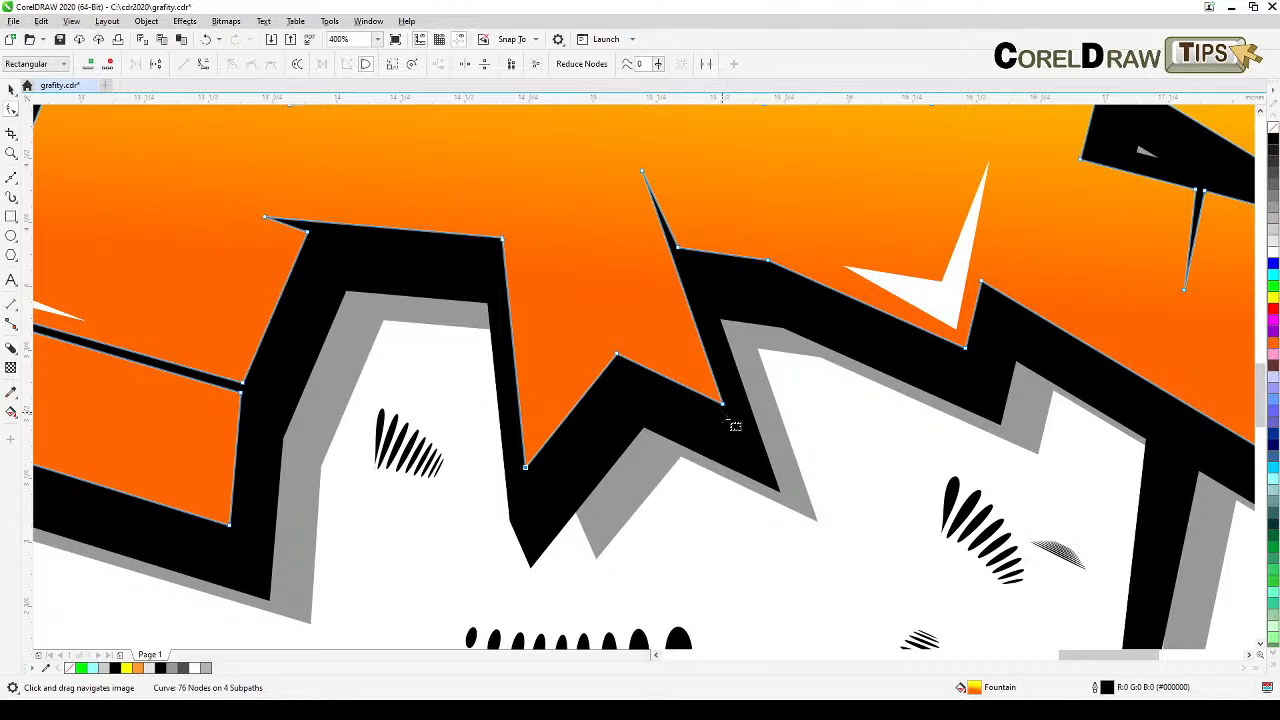
{"action": "left_click_drag", "start_coordinate": [730, 422], "coordinate": [748, 421]}
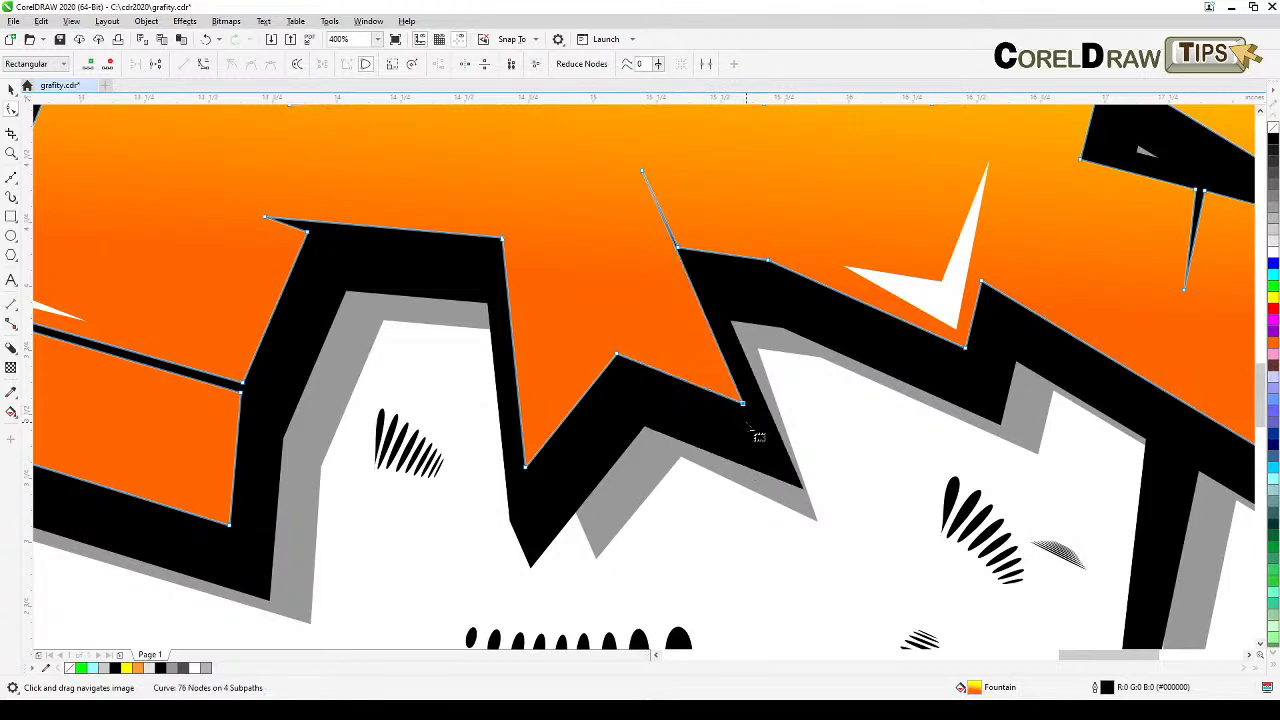
Add a node beside the lower notch between L and E, raise the notch corner into a sharp cut, and widen the slit between A and L
{"action": "scroll", "coordinate": [748, 422], "scroll_direction": "down", "scroll_amount": 1}
{"action": "left_click_drag", "start_coordinate": [920, 404], "coordinate": [865, 479]}
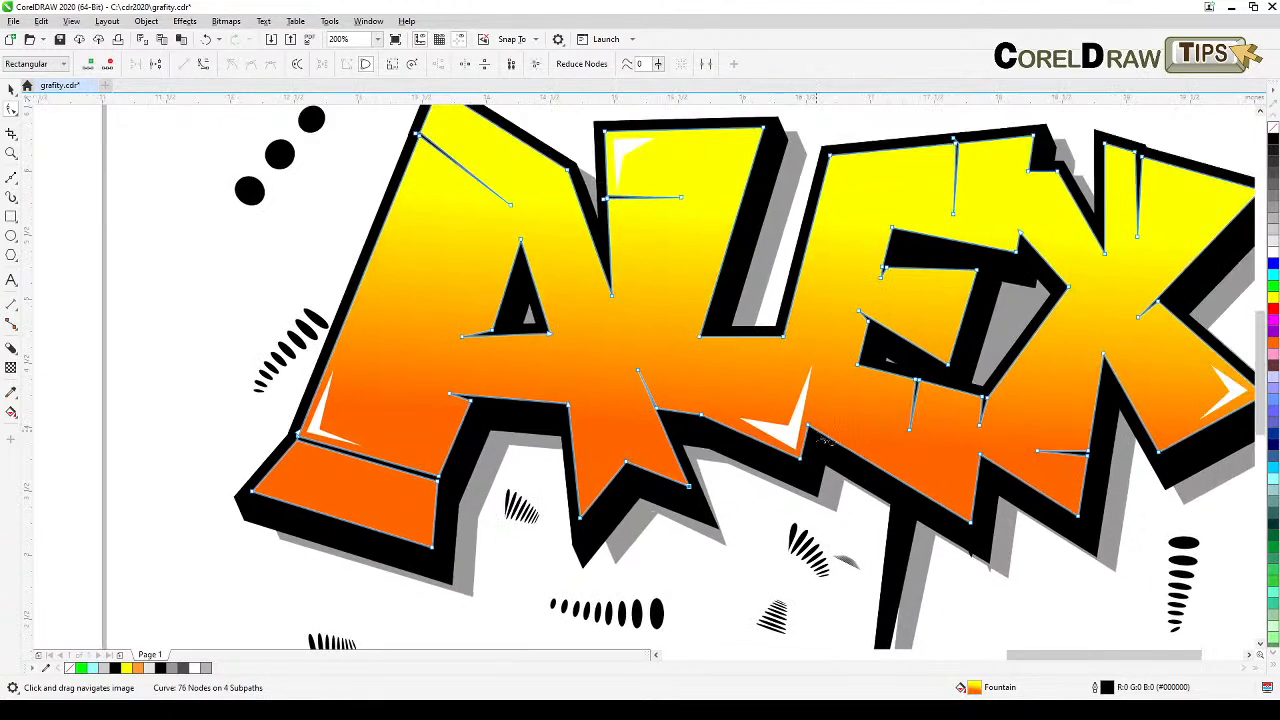
{"action": "scroll", "coordinate": [820, 438], "scroll_direction": "up", "scroll_amount": 1}
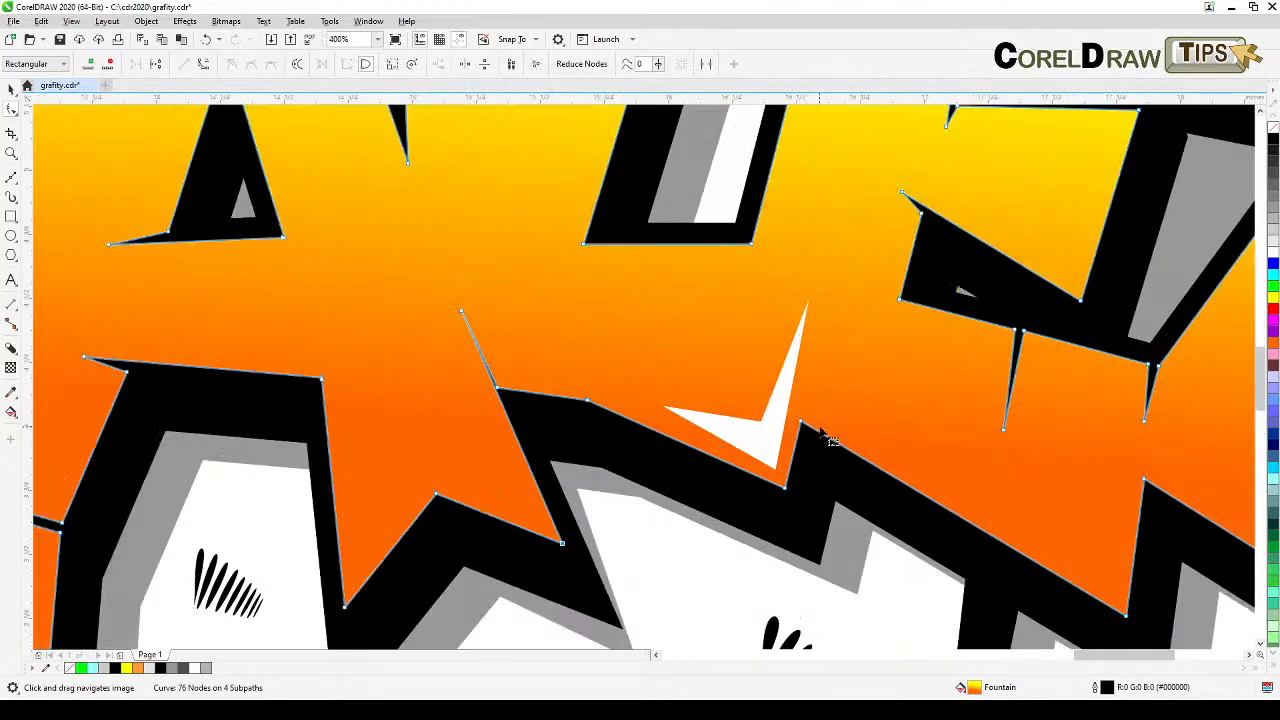
{"action": "double_click", "coordinate": [819, 431]}
{"action": "left_click_drag", "start_coordinate": [816, 434], "coordinate": [822, 358]}
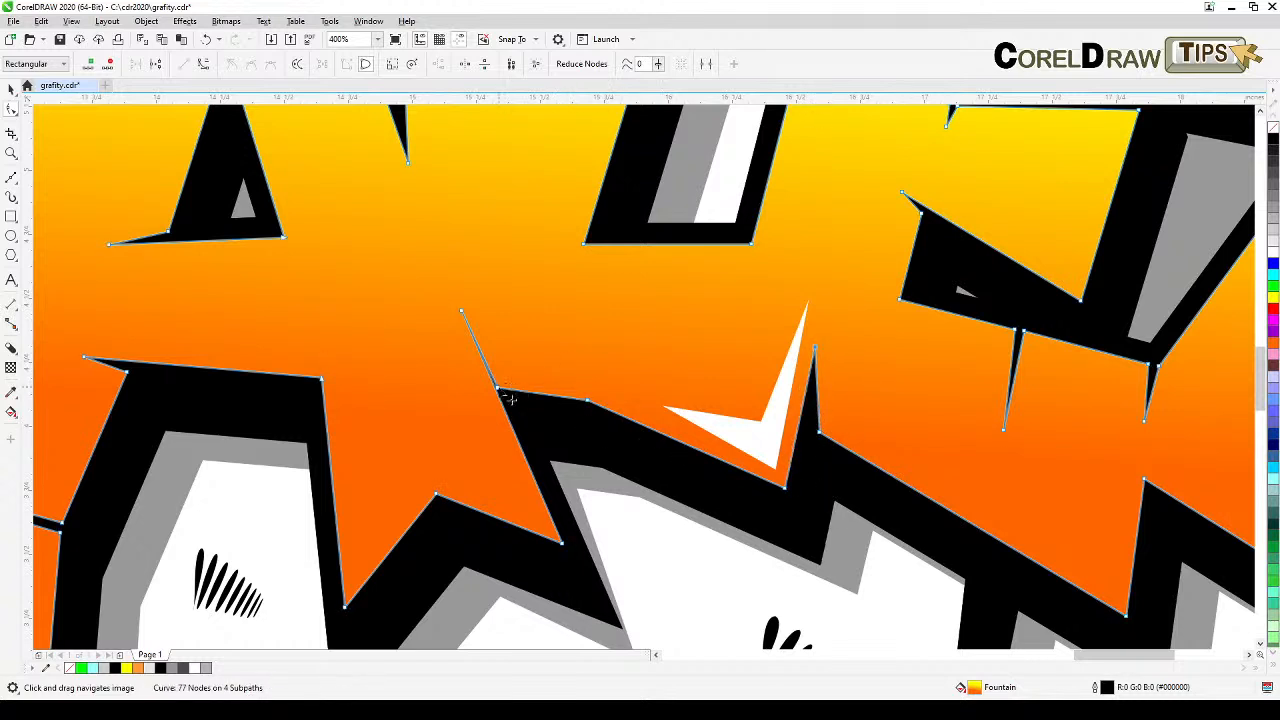
{"action": "left_click_drag", "start_coordinate": [510, 402], "coordinate": [522, 400]}
Slant the L's top edge by moving its top-right corner node upward and slightly outward
{"action": "scroll", "coordinate": [522, 400], "scroll_direction": "down", "scroll_amount": 1}
{"action": "left_click_drag", "start_coordinate": [580, 434], "coordinate": [708, 572]}
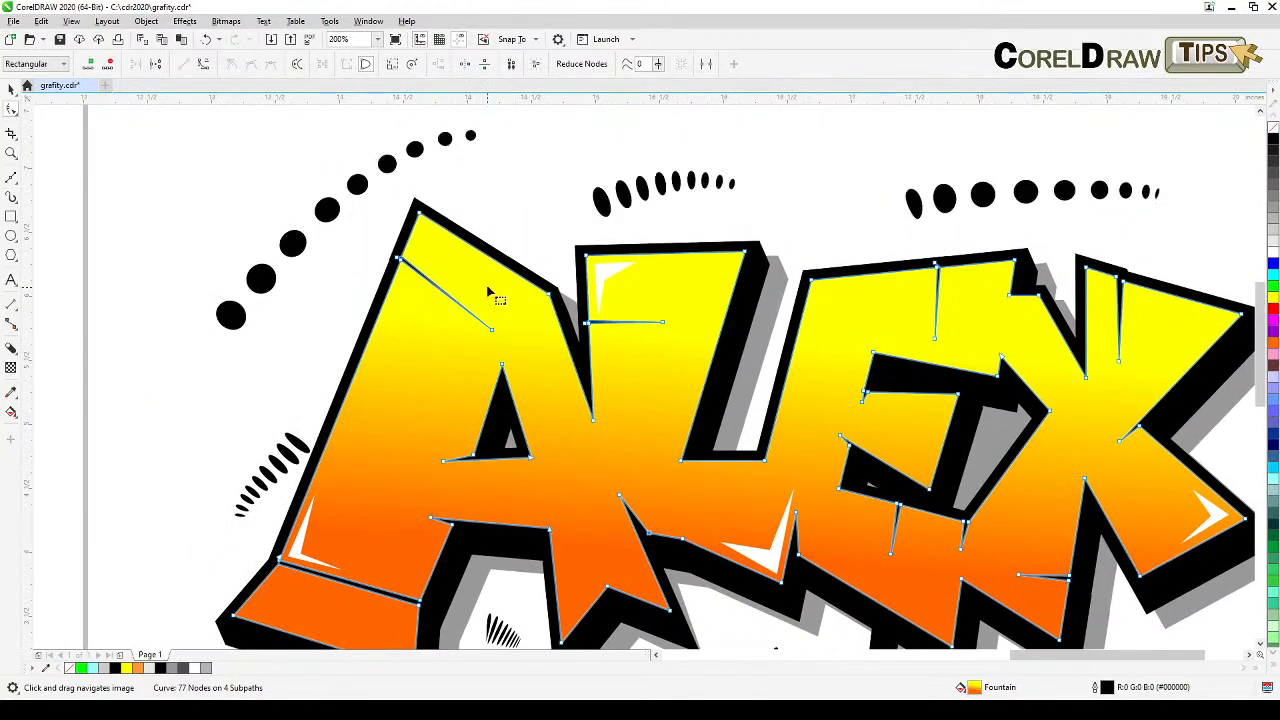
{"action": "scroll", "coordinate": [561, 256], "scroll_direction": "up", "scroll_amount": 1}
{"action": "left_click_drag", "start_coordinate": [657, 260], "coordinate": [420, 320]}
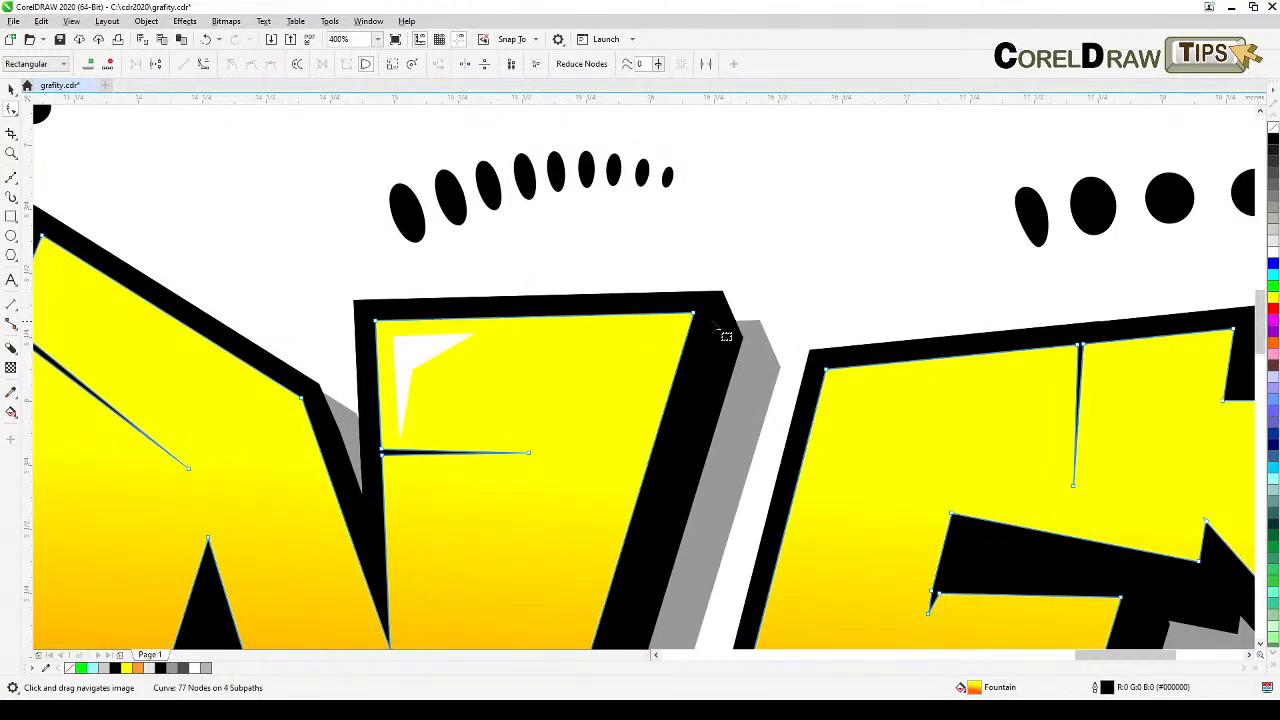
{"action": "left_click_drag", "start_coordinate": [706, 325], "coordinate": [709, 285]}
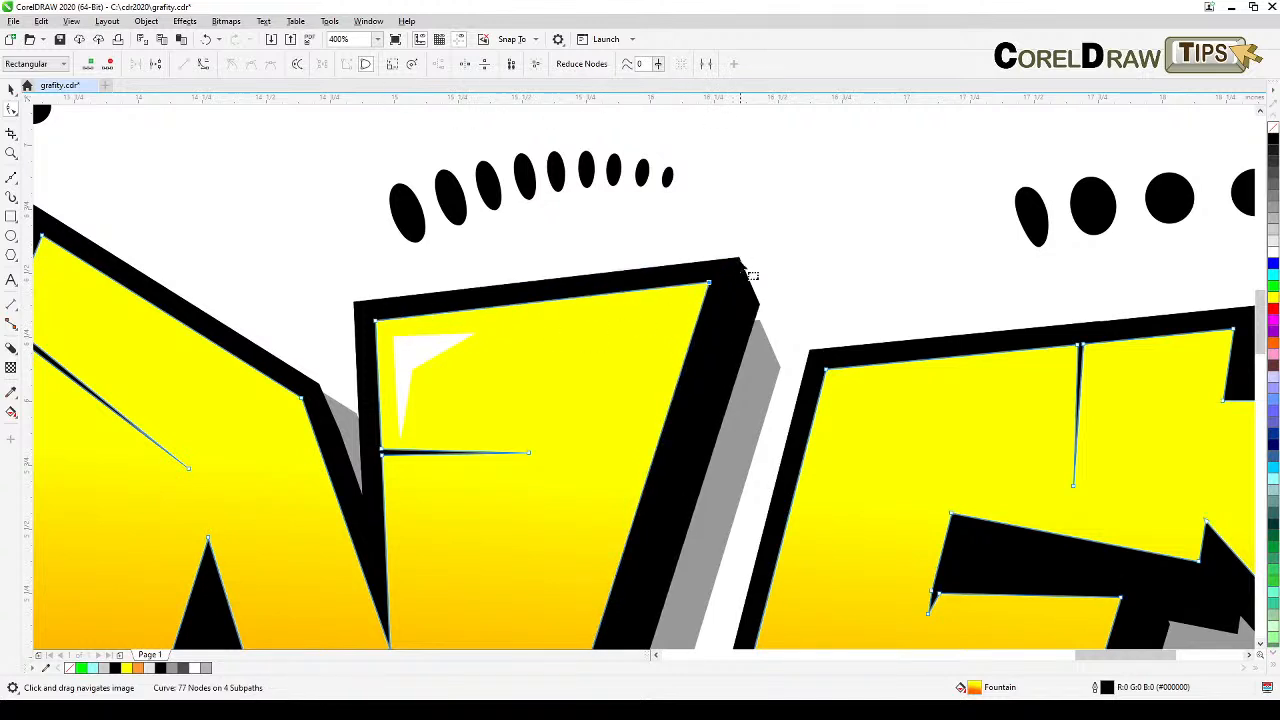
{"action": "scroll", "coordinate": [735, 392], "scroll_direction": "down", "scroll_amount": 1}
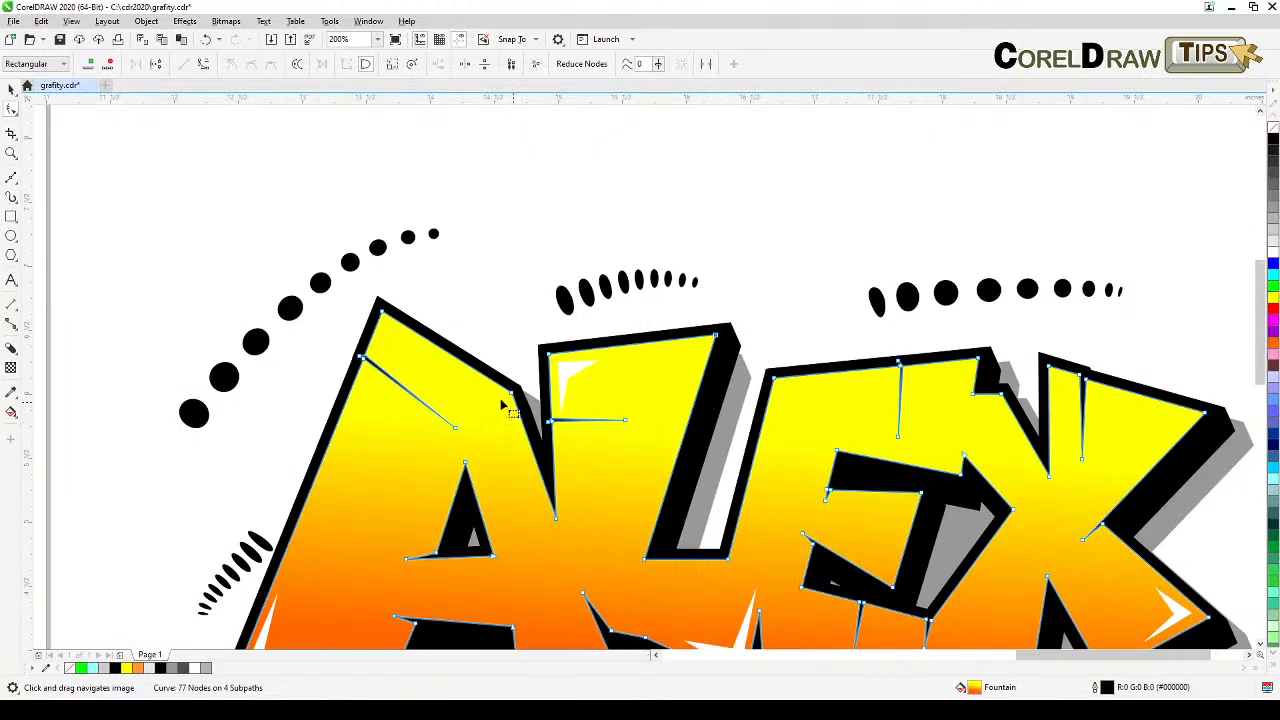
Deselect the lettering and examine the whole reshaped design, including the block shadow's tail below the E
{"action": "left_click", "coordinate": [11, 88]}
{"action": "scroll", "coordinate": [446, 291], "scroll_direction": "down", "scroll_amount": 1}
{"action": "left_click_drag", "start_coordinate": [446, 291], "coordinate": [565, 291]}
{"action": "left_click", "coordinate": [1011, 327]}
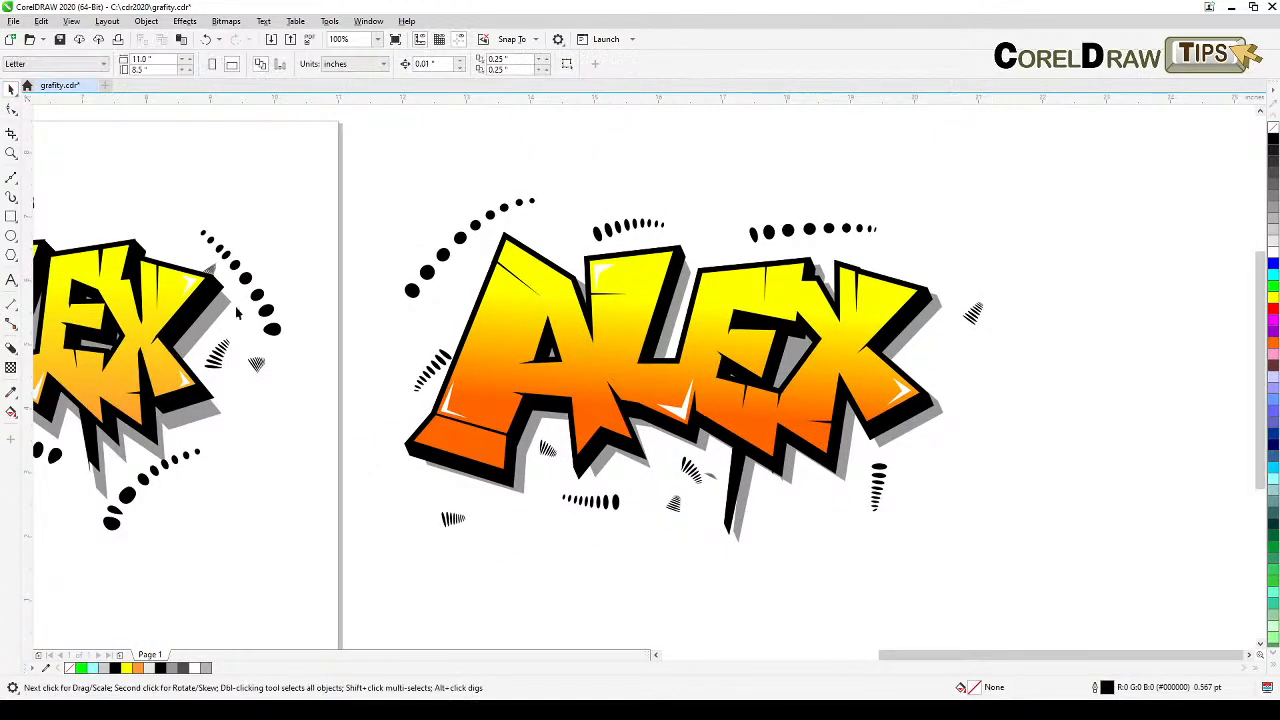
{"action": "left_click", "coordinate": [11, 153]}
{"action": "left_click_drag", "start_coordinate": [371, 168], "coordinate": [1012, 577]}
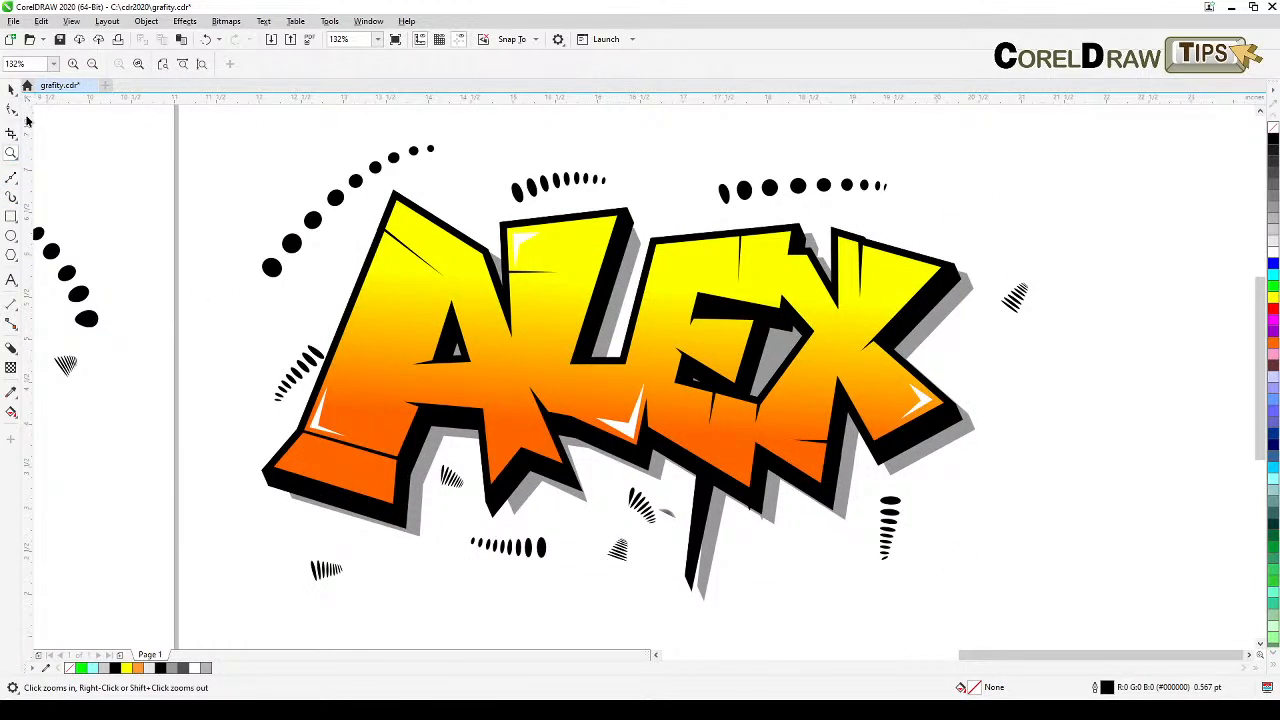
{"action": "left_click", "coordinate": [9, 88]}
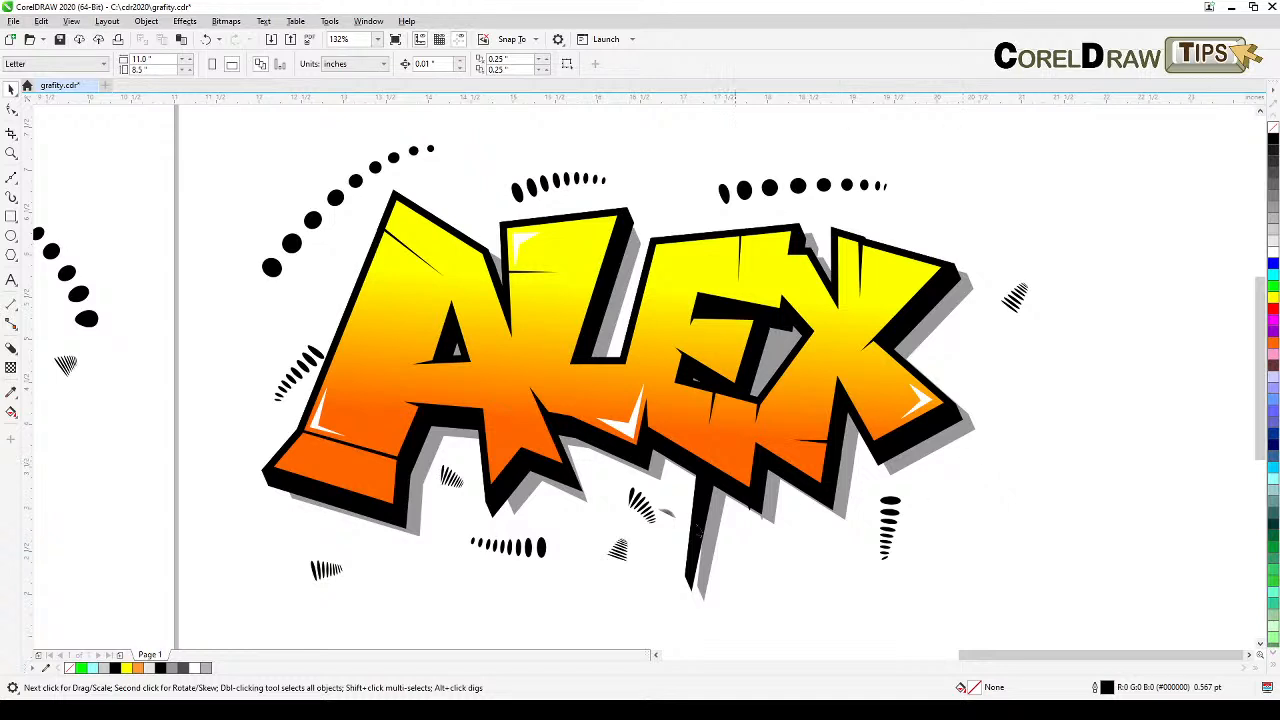
{"action": "left_click", "coordinate": [700, 520]}
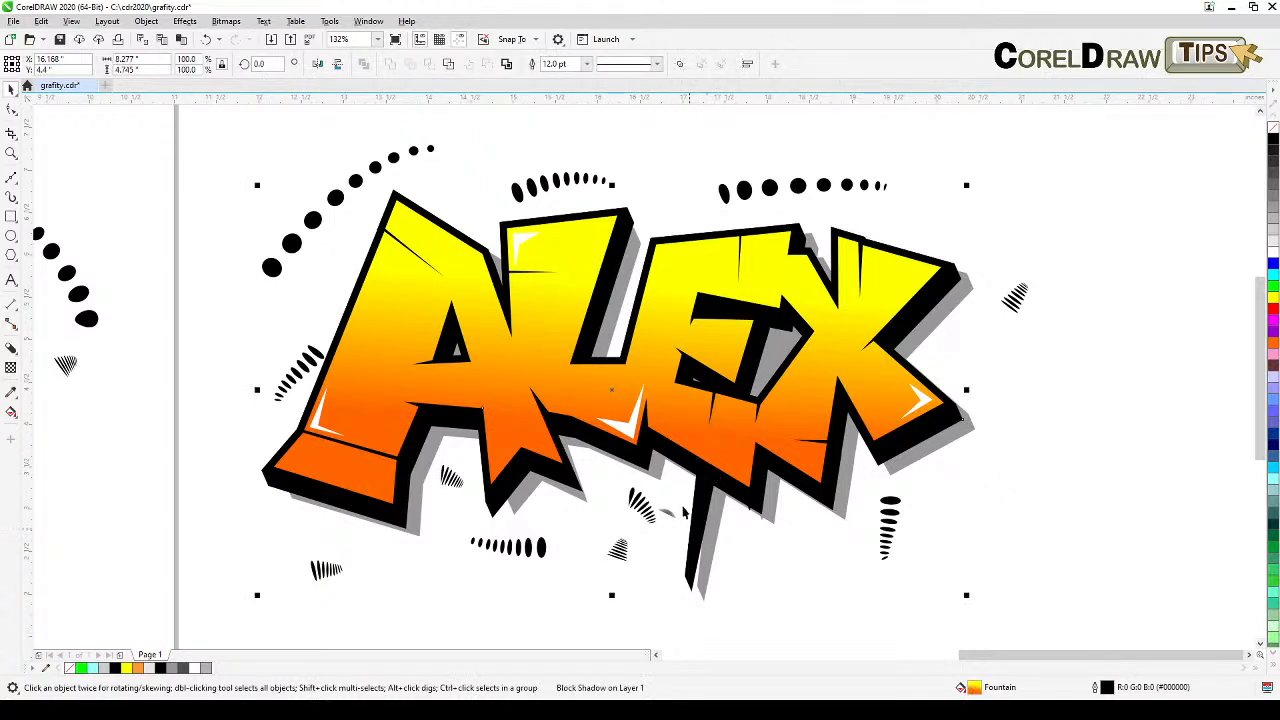
{"action": "left_click", "coordinate": [786, 613]}
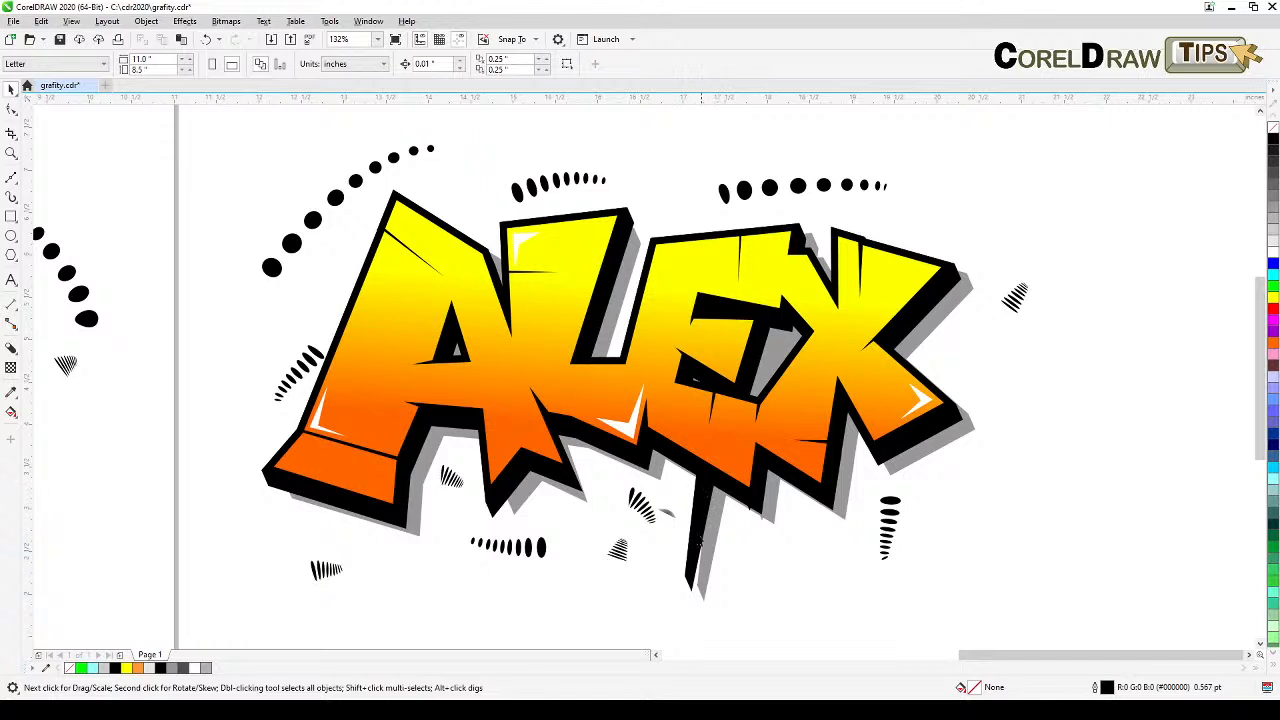